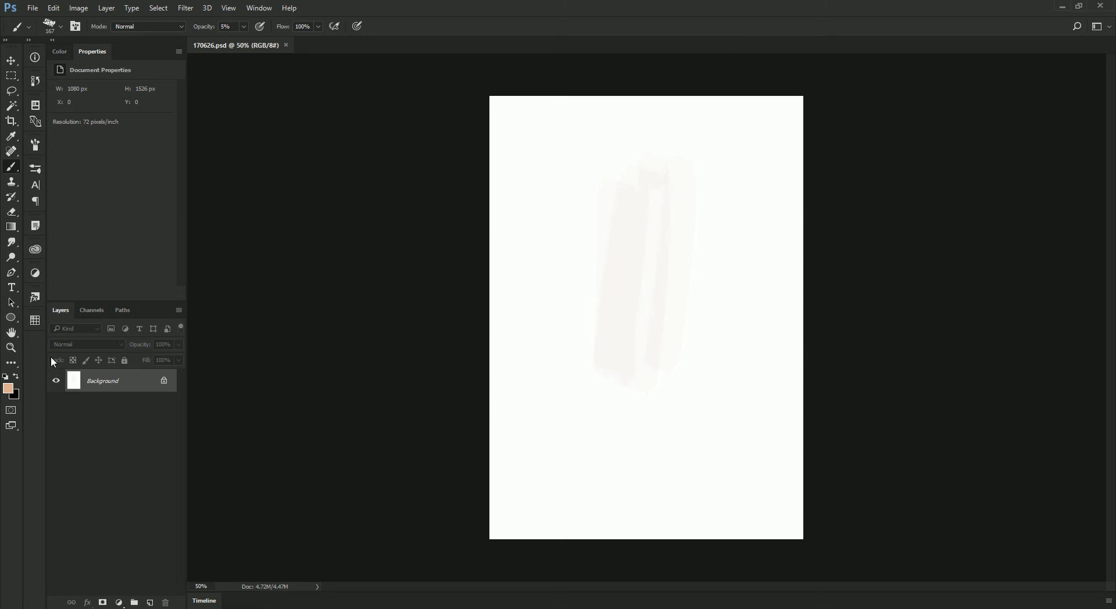
Set the foreground color to dark teal #103d41 and return to the Brush tool
click(10, 390)
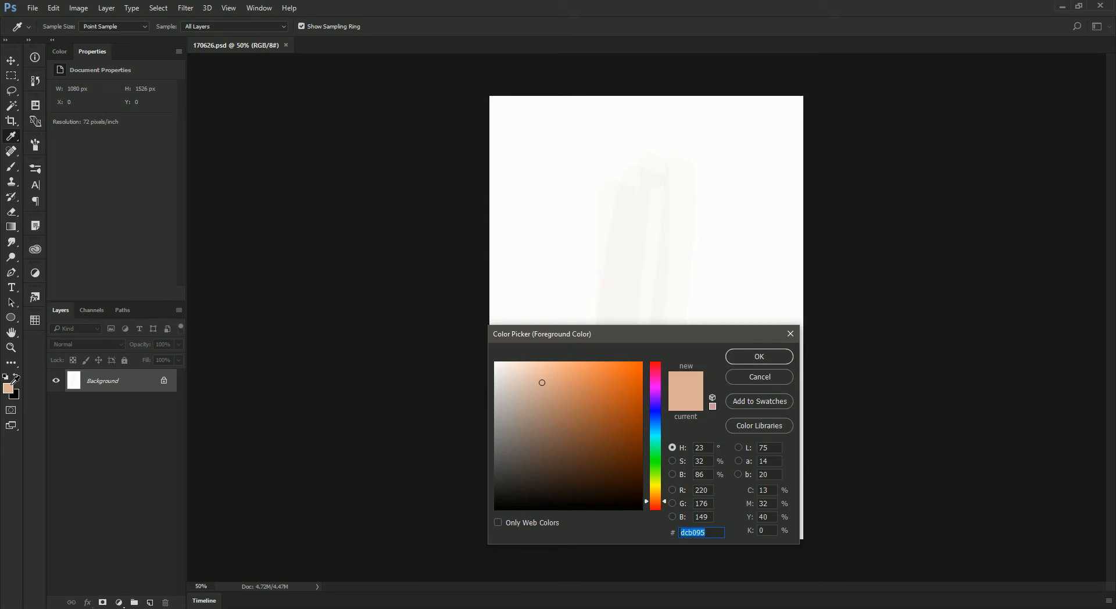
click(655, 421)
click(620, 428)
drag(657, 412, 656, 423)
drag(603, 453, 620, 471)
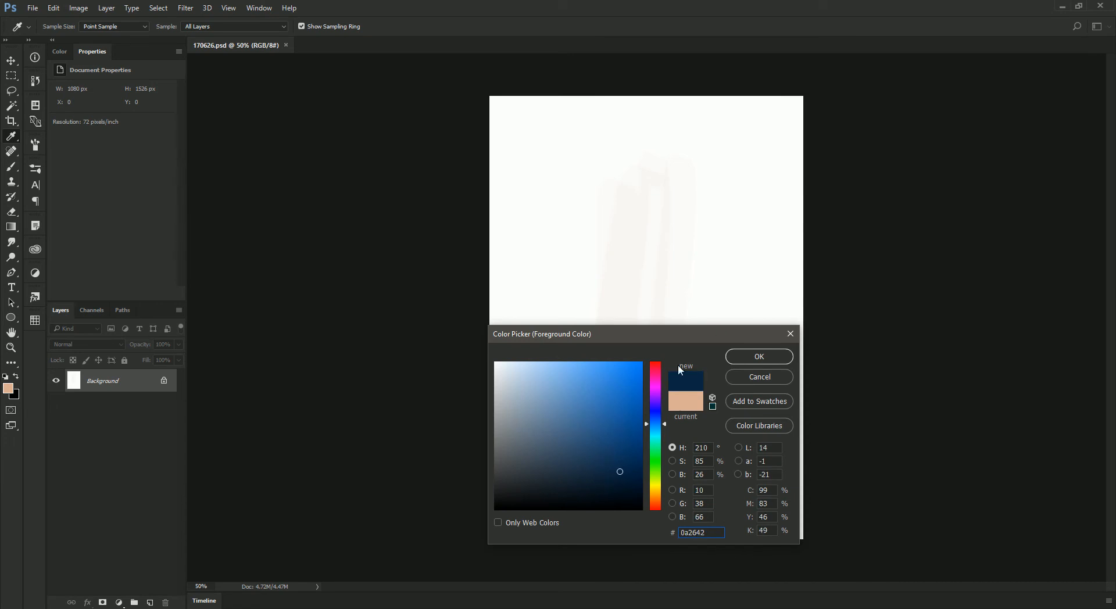
click(619, 451)
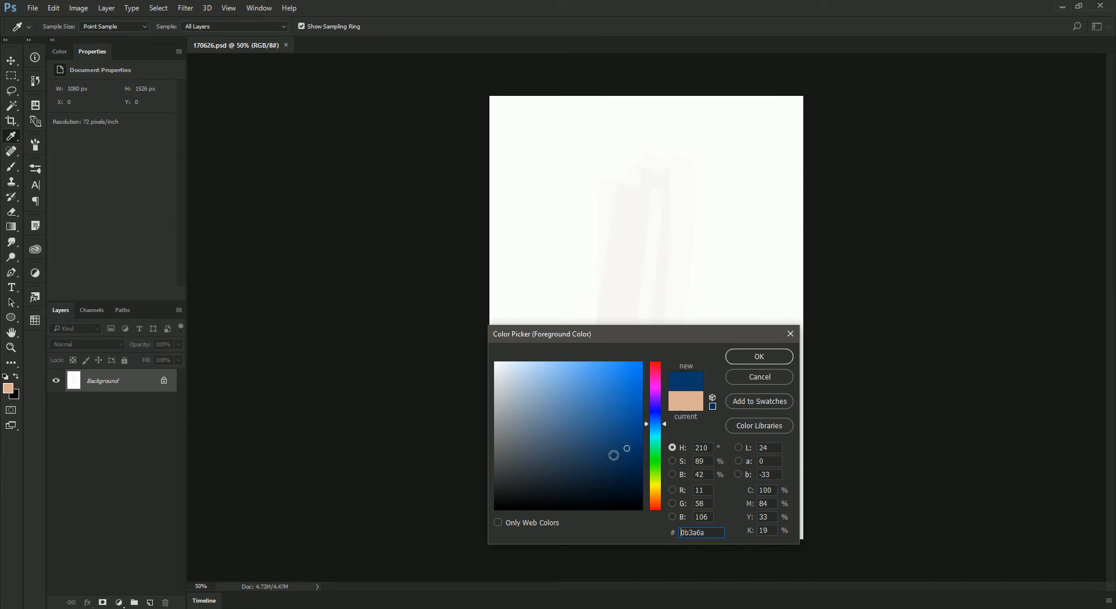
click(654, 436)
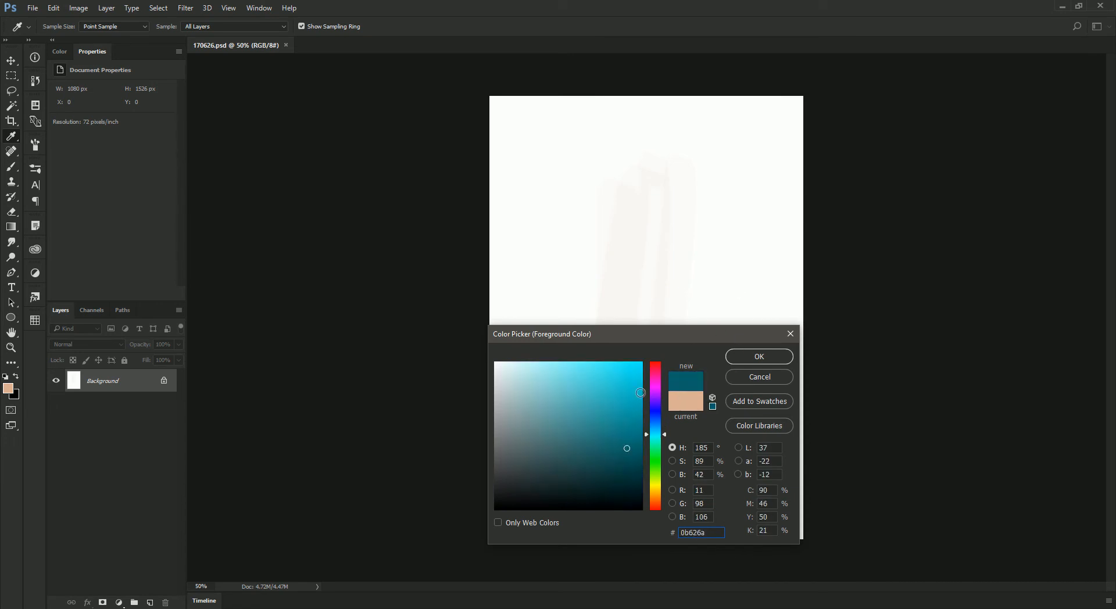
click(605, 473)
click(746, 360)
key(b)
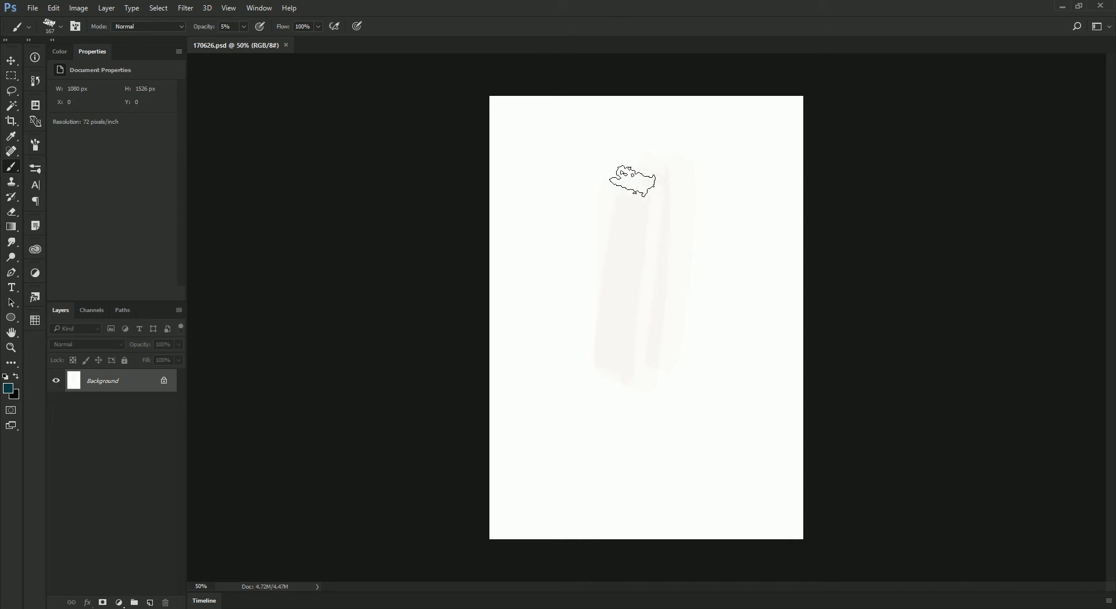
Enlarge the brush to 200 px and darken the white canvas to medium gray by lowering the white output level in Levels
key(bracketright)
key(bracketright)
key(ctrl+l)
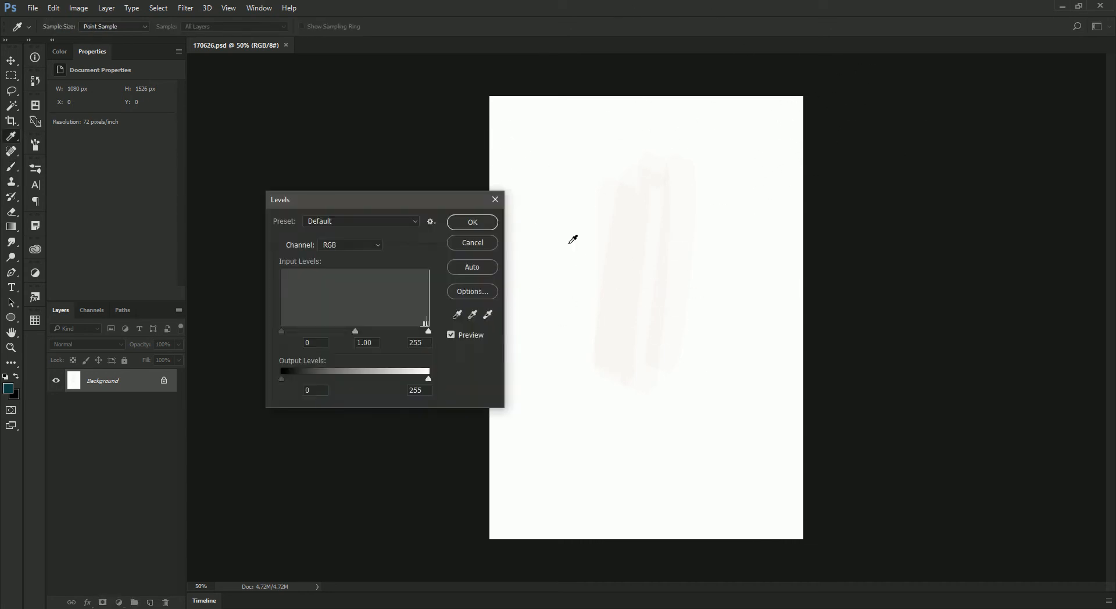
drag(421, 377, 367, 379)
key(Return)
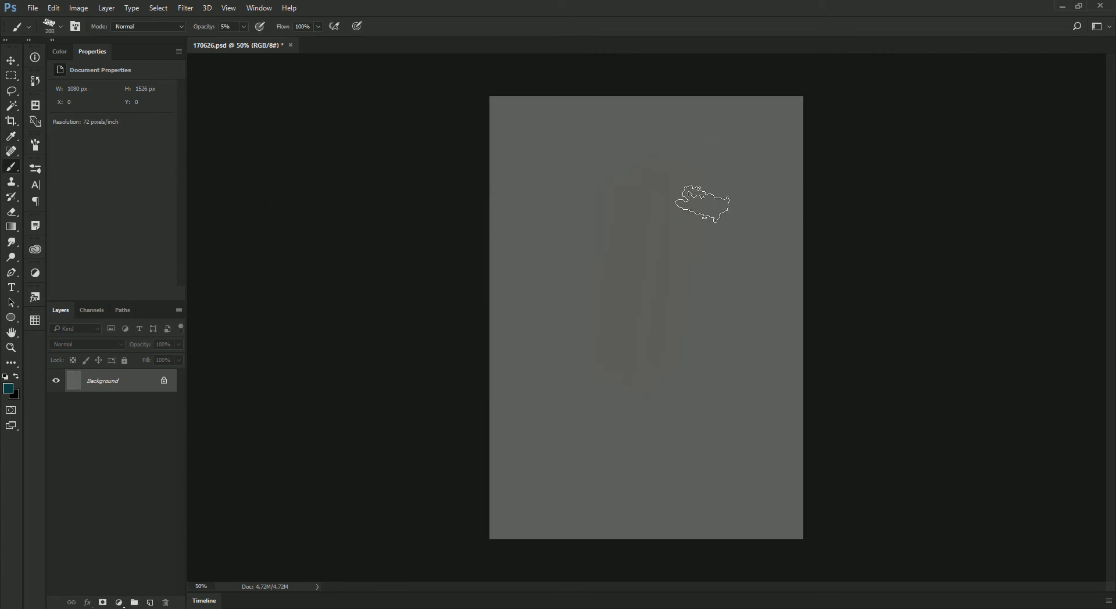
Paint the background dark teal at 80% opacity around the sides and upper part of the canvas with a larger brush
key(8)
mouse_move(523, 187)
mouse_down()
mouse_move(505, 266)
mouse_move(529, 140)
mouse_move(516, 265)
mouse_up()
drag(502, 120, 491, 317)
drag(477, 257, 476, 335)
key(bracketright)
key(bracketright)
mouse_move(499, 204)
mouse_down()
mouse_move(513, 100)
mouse_move(562, 79)
mouse_up()
mouse_move(718, 84)
mouse_down()
mouse_move(823, 180)
mouse_move(722, 92)
mouse_move(809, 117)
mouse_move(734, 167)
mouse_move(590, 79)
mouse_up()
Set the foreground color to bright orange #ff994e and return to the Brush tool
click(9, 388)
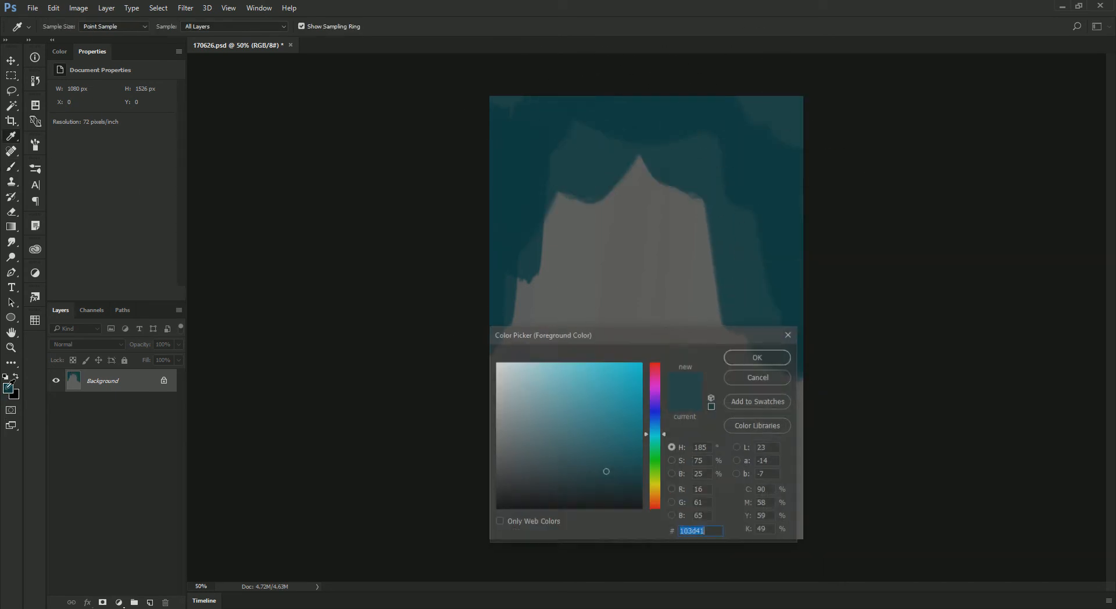
drag(655, 506, 656, 500)
drag(585, 372, 596, 343)
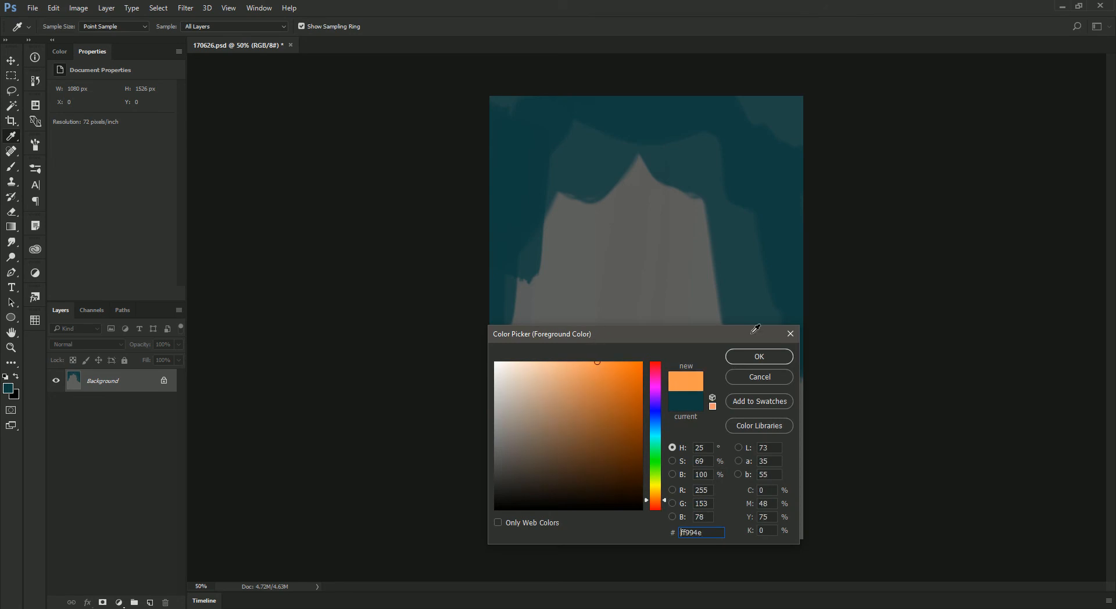
click(745, 355)
key(b)
Block in the head and neck in orange in the middle of the canvas, reducing the brush to 150 px
mouse_move(610, 179)
mouse_down()
mouse_move(667, 232)
mouse_move(632, 172)
mouse_move(686, 156)
mouse_move(599, 187)
mouse_move(580, 249)
mouse_move(607, 176)
mouse_move(609, 235)
mouse_move(619, 226)
mouse_move(588, 276)
mouse_move(583, 255)
mouse_move(619, 247)
mouse_move(614, 228)
mouse_move(664, 297)
mouse_move(702, 225)
mouse_move(681, 279)
mouse_up()
key(bracketleft)
key(bracketleft)
key(bracketleft)
mouse_move(716, 221)
mouse_down()
mouse_move(705, 256)
mouse_move(615, 385)
mouse_move(679, 317)
mouse_move(642, 520)
mouse_up()
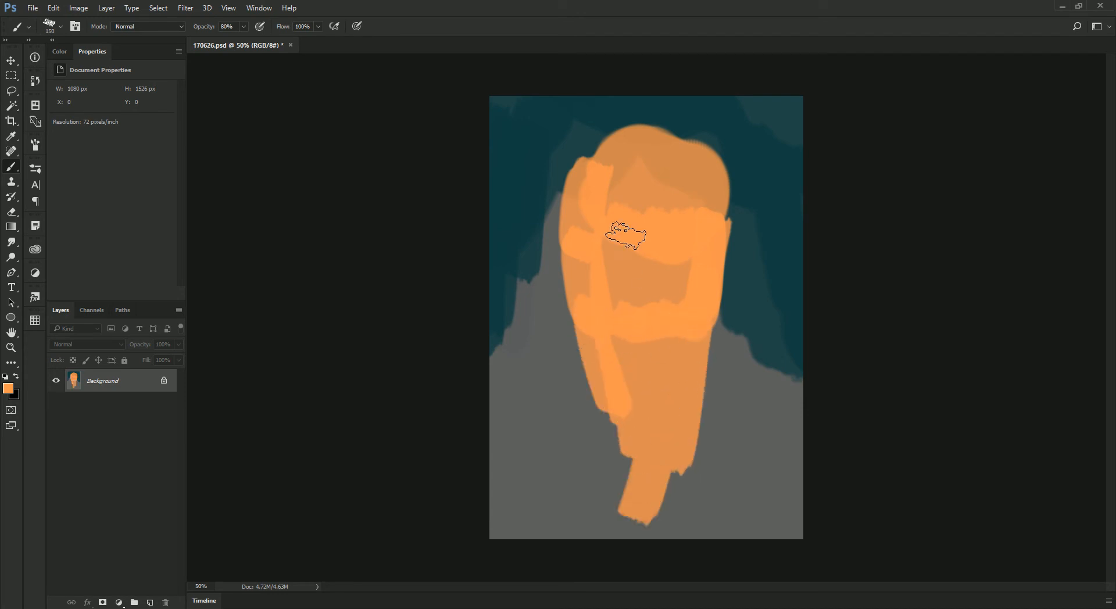
Paint the shoulders and fill the chest in orange across the lower part of the canvas
mouse_move(582, 355)
mouse_down()
mouse_move(623, 485)
mouse_move(597, 413)
mouse_move(536, 464)
mouse_move(504, 471)
mouse_move(589, 423)
mouse_move(560, 433)
mouse_up()
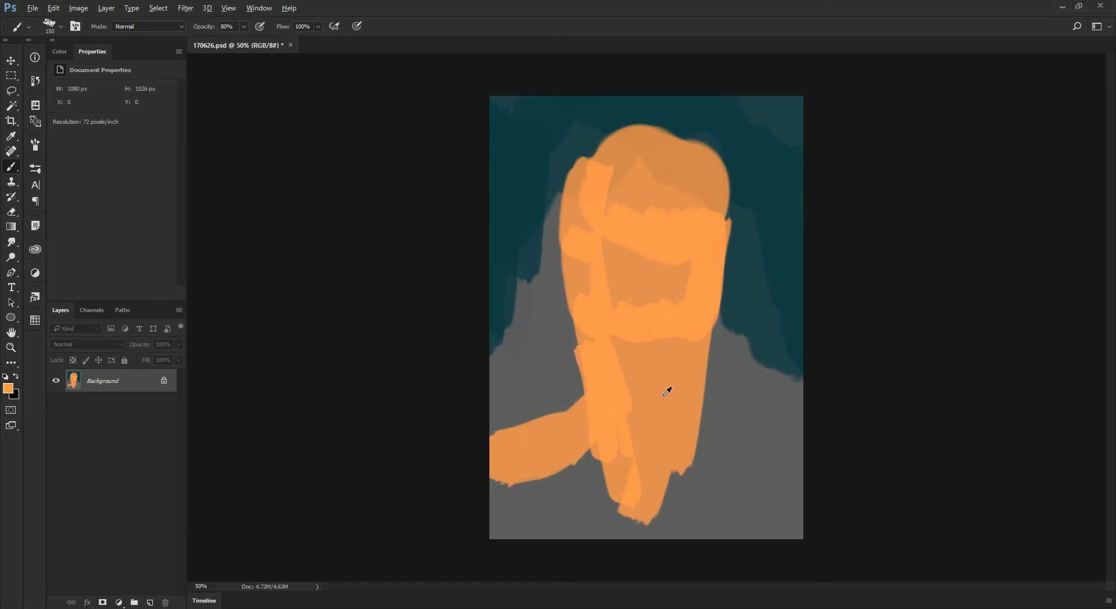
drag(755, 433, 700, 413)
mouse_move(693, 376)
mouse_down()
mouse_move(799, 441)
mouse_move(727, 419)
mouse_move(722, 427)
mouse_move(748, 442)
mouse_move(709, 517)
mouse_move(735, 456)
mouse_move(785, 493)
mouse_move(664, 488)
mouse_move(623, 435)
mouse_move(567, 523)
mouse_up()
Repaint the background beside the figure's left-hand outline with sampled teal and gray, trimming the head and neck silhouette
alt+click(522, 193)
mouse_move(551, 175)
mouse_down()
mouse_move(543, 332)
mouse_move(507, 405)
mouse_up()
alt+click(570, 334)
key(bracketright)
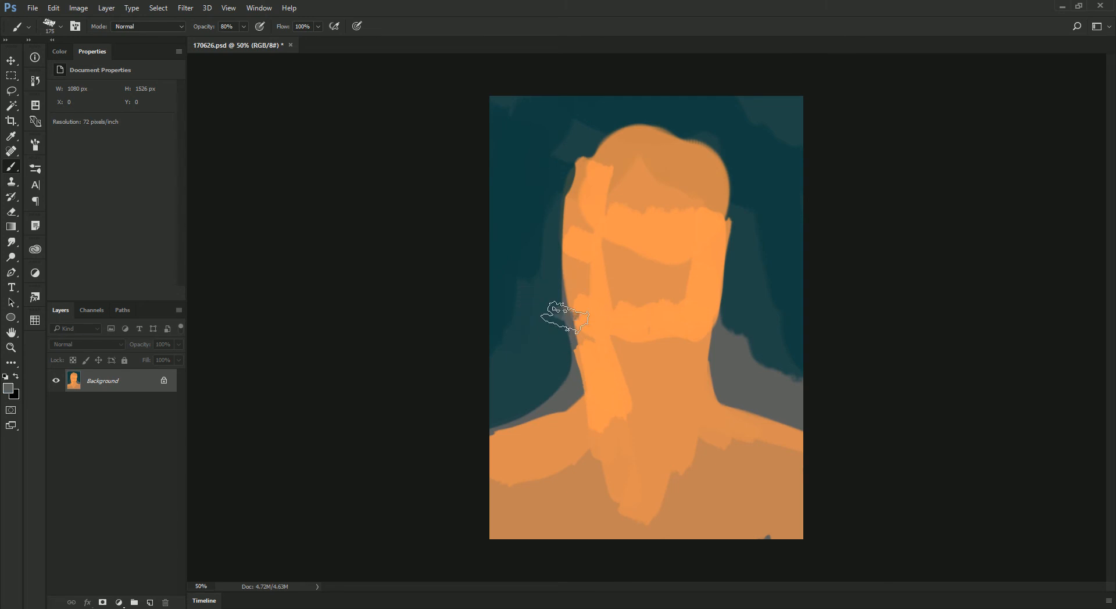
drag(566, 330, 520, 390)
alt+click(544, 318)
alt+click(548, 320)
mouse_move(547, 308)
mouse_down()
mouse_move(487, 388)
mouse_move(534, 276)
mouse_move(500, 356)
mouse_up()
Blend sampled gray and teal into the background on both sides of the neck at 60% brush opacity
alt+click(533, 276)
alt+click(560, 340)
key(6)
drag(545, 316, 486, 390)
alt+click(523, 269)
drag(525, 273, 510, 331)
mouse_move(712, 262)
mouse_down()
mouse_move(730, 386)
mouse_move(806, 391)
mouse_up()
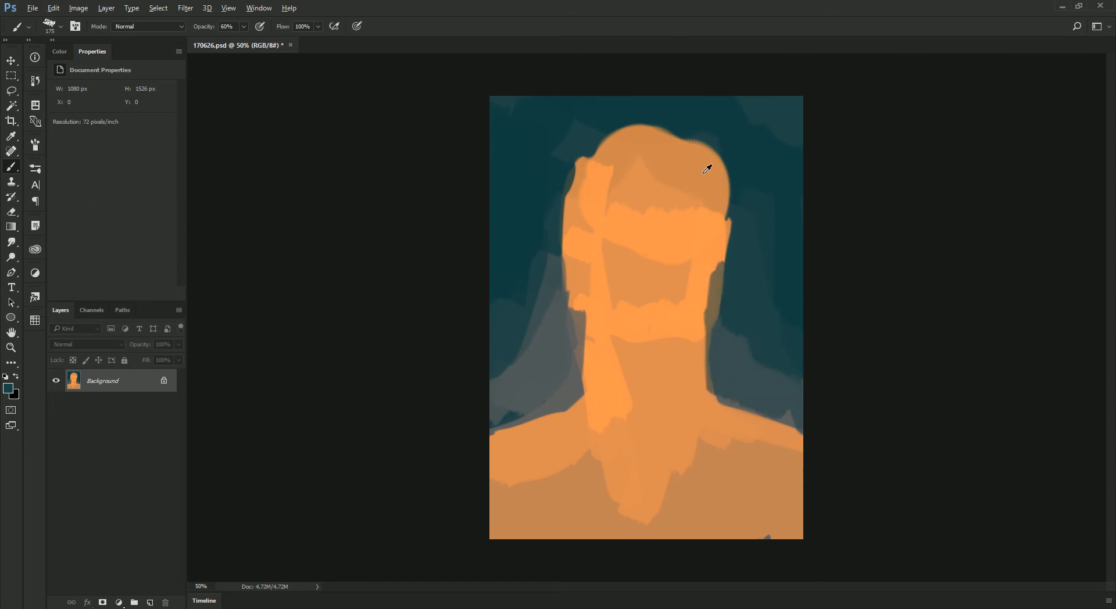
Paint light peach highlights on the forehead, middle of the face and chin with a smaller brush
key(bracketleft)
drag(677, 303, 661, 281)
mouse_move(632, 201)
mouse_down()
mouse_move(630, 174)
mouse_move(608, 169)
mouse_move(643, 140)
mouse_move(685, 184)
mouse_move(609, 234)
mouse_move(686, 199)
mouse_move(651, 214)
mouse_move(644, 191)
mouse_move(673, 234)
mouse_move(619, 233)
mouse_move(625, 223)
mouse_move(603, 244)
mouse_move(610, 267)
mouse_move(645, 248)
mouse_move(634, 258)
mouse_move(649, 293)
mouse_move(625, 298)
mouse_up()
Paint two light peach highlight bands converging down the sides of the neck with a larger brush
key(bracketright)
key(bracketright)
drag(688, 332, 657, 479)
drag(598, 337, 637, 481)
drag(598, 357, 634, 464)
Paint a brown shadow down the center of the neck between the two light bands
alt+click(667, 376)
mouse_move(690, 341)
mouse_down()
mouse_move(698, 330)
mouse_move(706, 365)
mouse_up()
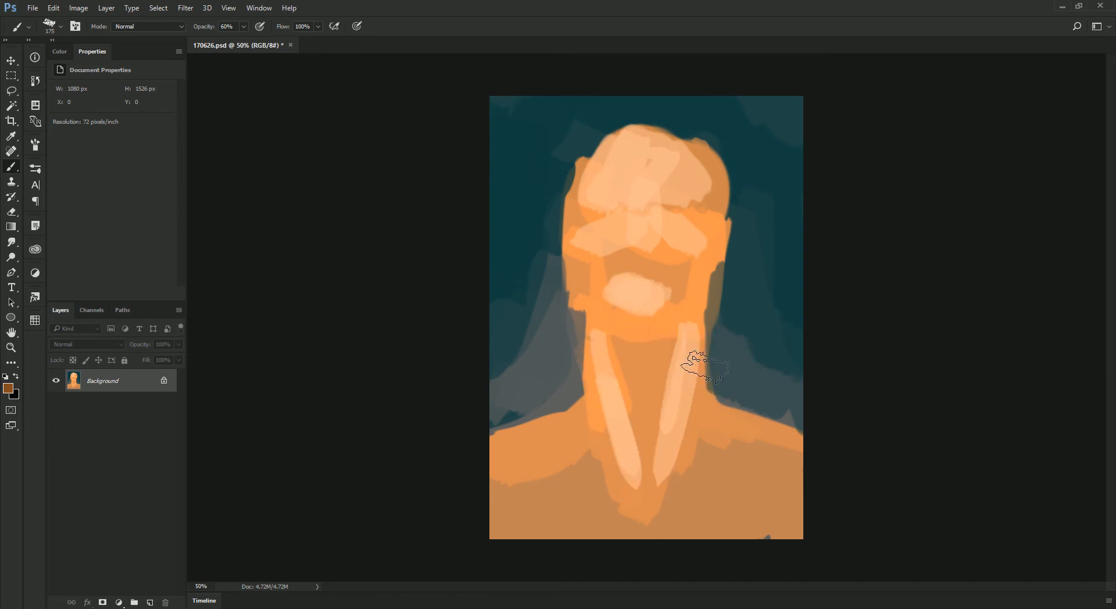
mouse_move(643, 429)
mouse_down()
mouse_move(663, 394)
mouse_move(648, 434)
mouse_up()
alt+click(649, 367)
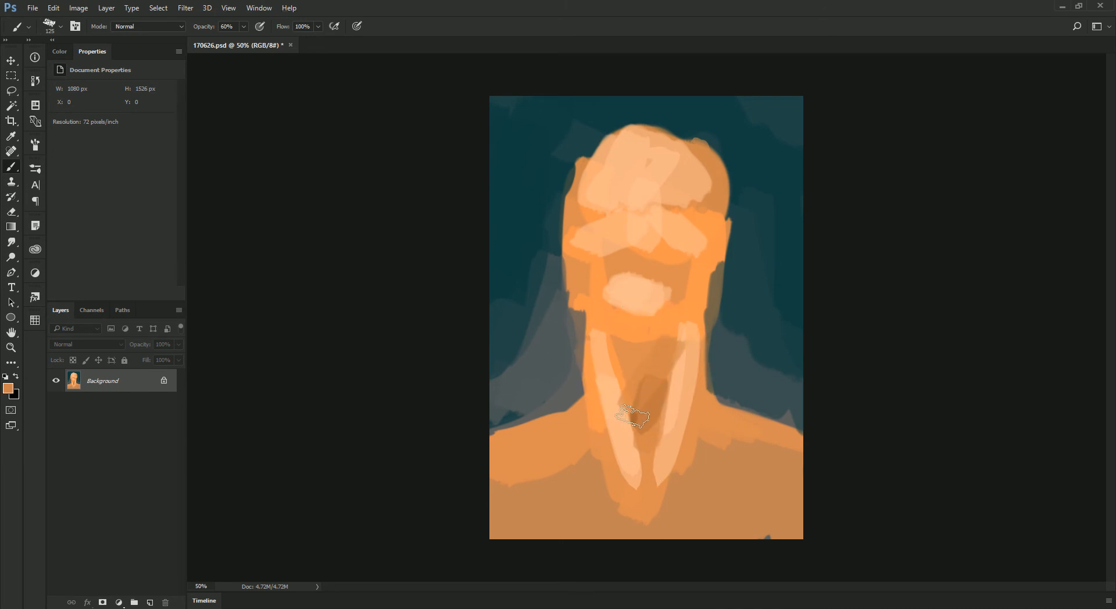
alt+click(637, 413)
drag(649, 393, 639, 459)
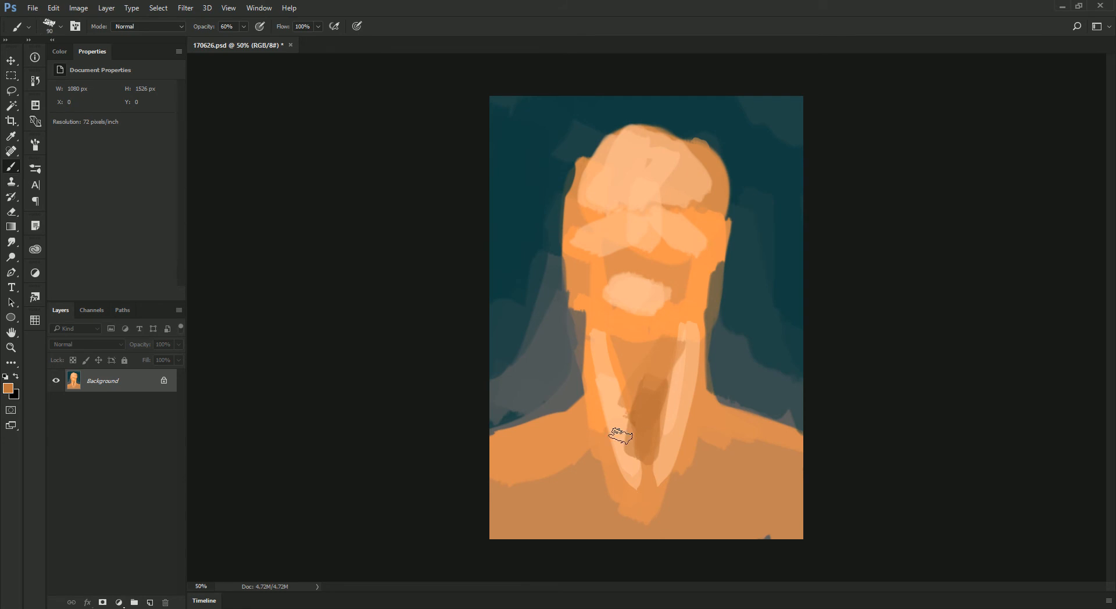
Shade both sides of the chest below the shoulders with darker brown strokes, enlarging the brush to 200 px
drag(501, 458, 577, 478)
key(bracketright)
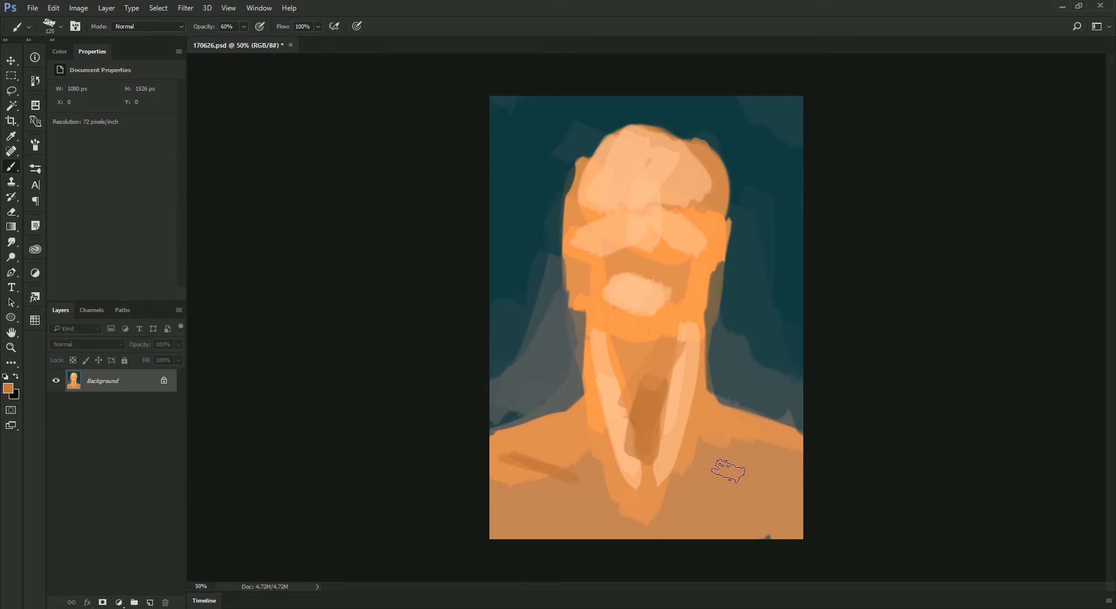
mouse_move(777, 438)
mouse_down()
mouse_move(793, 446)
mouse_move(732, 483)
mouse_move(722, 510)
mouse_up()
key(bracketright)
key(bracketright)
alt+click(767, 500)
alt+shift+right_click(787, 494)
key(bracketright)
mouse_move(797, 480)
mouse_down()
mouse_move(765, 552)
mouse_move(778, 494)
mouse_move(737, 535)
mouse_move(765, 528)
mouse_up()
alt+click(742, 502)
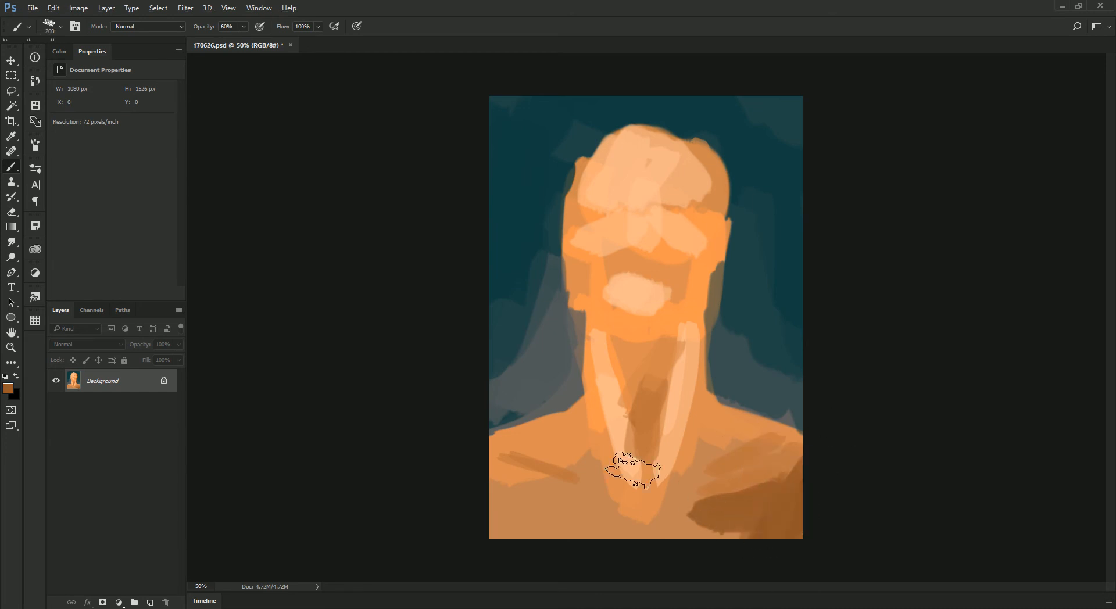
mouse_move(455, 478)
mouse_down()
mouse_move(480, 530)
mouse_move(586, 488)
mouse_up()
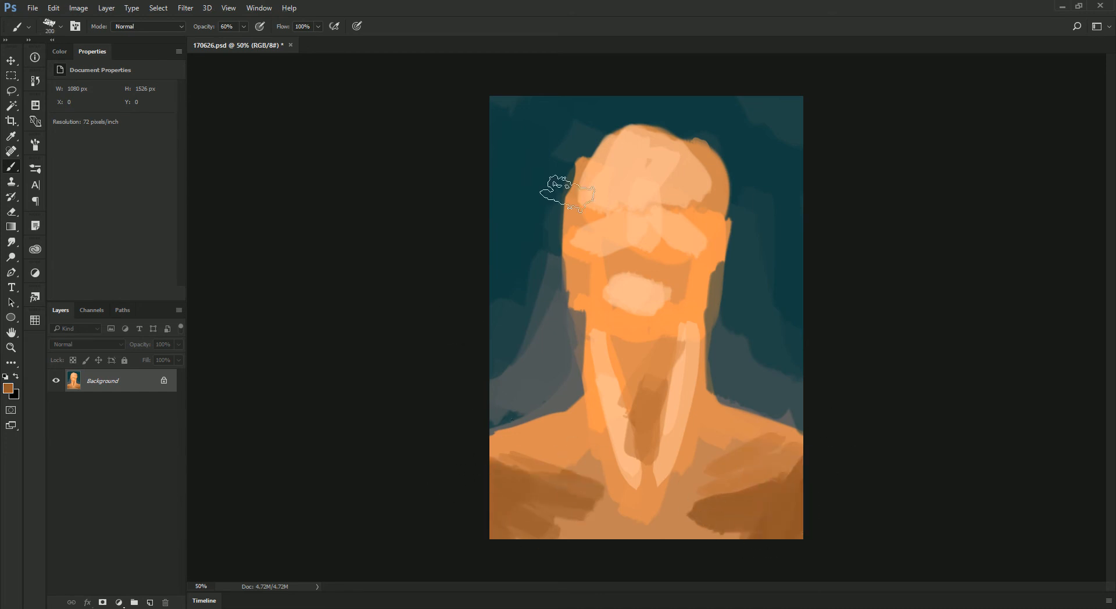
Sample orange-brown from the head and paint an arm-like shape from the crown to the canvas's left edge with a 90 px brush
alt+click(608, 161)
alt+click(703, 169)
key(bracketleft)
key(bracketleft)
key(bracketleft)
drag(606, 122, 531, 168)
mouse_move(576, 132)
mouse_down()
mouse_move(566, 173)
mouse_move(579, 172)
mouse_move(598, 135)
mouse_move(563, 165)
mouse_move(562, 183)
mouse_move(602, 158)
mouse_move(570, 163)
mouse_move(538, 219)
mouse_move(539, 169)
mouse_move(495, 191)
mouse_move(526, 173)
mouse_move(487, 218)
mouse_move(528, 183)
mouse_move(531, 197)
mouse_move(502, 227)
mouse_move(524, 205)
mouse_move(515, 228)
mouse_move(534, 217)
mouse_move(552, 233)
mouse_move(533, 218)
mouse_up()
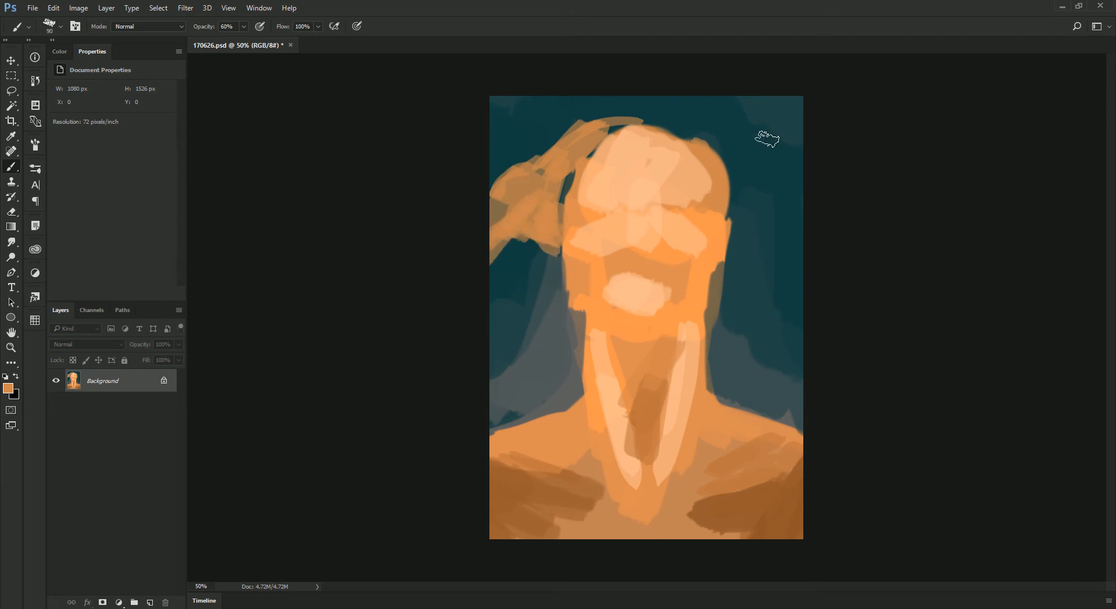
Paint a matching orange-brown shape from the crown to the canvas's right edge, and enlarge the brush to 125 px
mouse_move(679, 124)
mouse_down()
mouse_move(732, 138)
mouse_move(751, 170)
mouse_move(720, 127)
mouse_move(758, 185)
mouse_move(745, 229)
mouse_move(792, 226)
mouse_move(810, 262)
mouse_move(748, 166)
mouse_move(749, 183)
mouse_move(786, 237)
mouse_move(741, 148)
mouse_move(727, 148)
mouse_move(823, 211)
mouse_up()
key(bracketright)
key(bracketright)
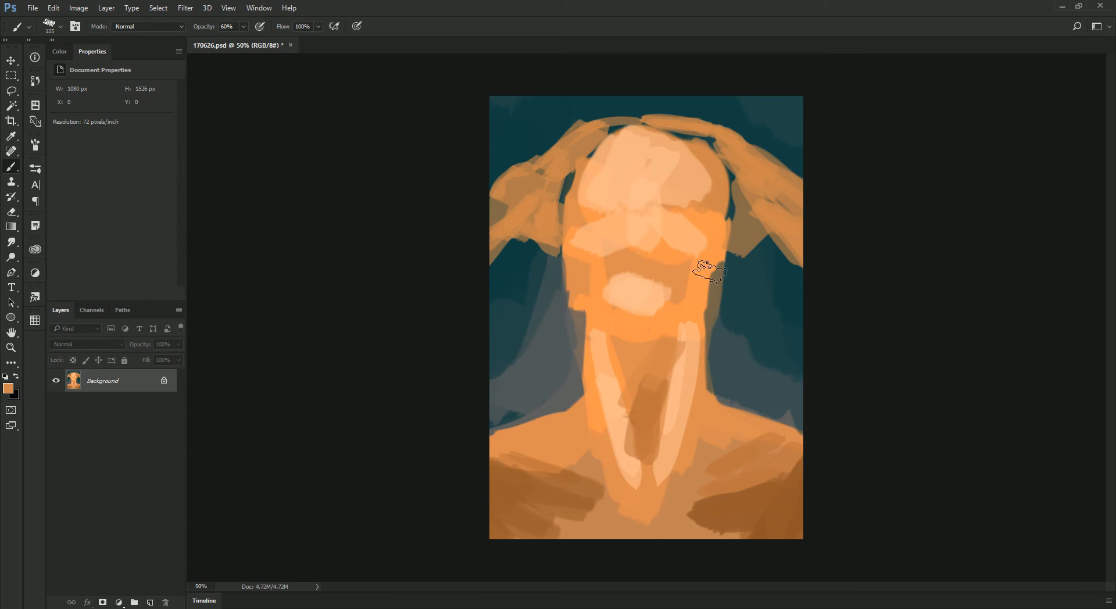
Paint dark brown to near-black hair down the left side of the head, from the temple to the shoulder
alt+click(655, 275)
alt+click(713, 186)
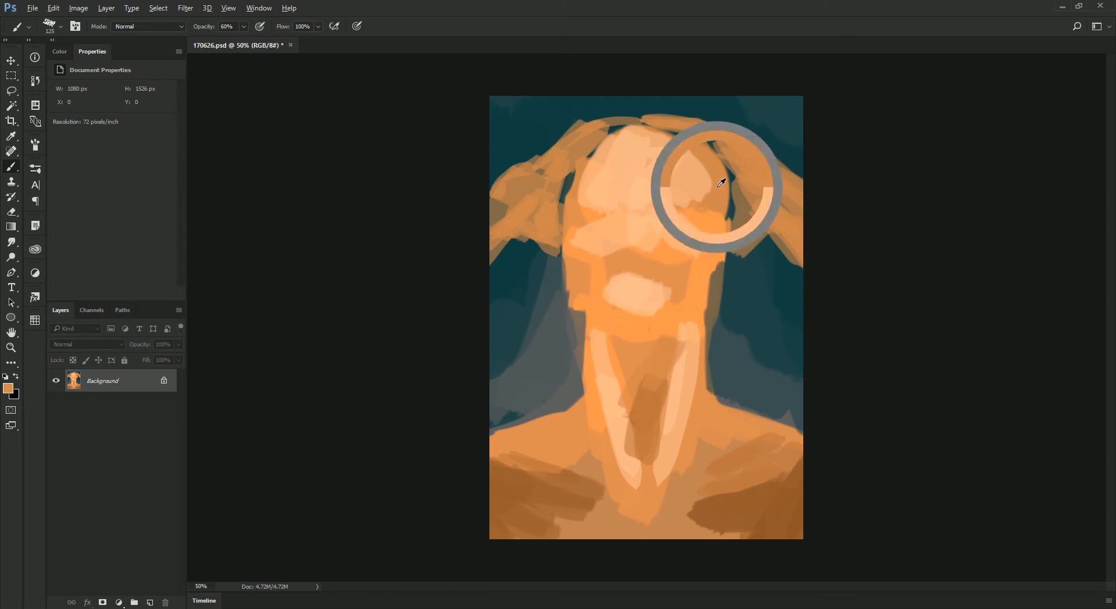
drag(701, 203, 727, 225)
drag(588, 147, 560, 259)
mouse_move(599, 174)
mouse_down()
mouse_move(609, 195)
mouse_move(598, 195)
mouse_up()
key(bracketleft)
key(bracketleft)
key(bracketleft)
drag(590, 147, 563, 221)
mouse_move(541, 234)
mouse_down()
mouse_move(536, 278)
mouse_move(531, 241)
mouse_move(557, 289)
mouse_move(543, 313)
mouse_move(538, 417)
mouse_up()
Paint near-black hair down the right side from temple to shoulder, and fill out the left hair mass
drag(729, 235, 734, 317)
drag(723, 198, 733, 356)
mouse_move(741, 180)
mouse_down()
mouse_move(759, 281)
mouse_move(748, 259)
mouse_up()
mouse_move(766, 244)
mouse_down()
mouse_move(779, 381)
mouse_move(725, 369)
mouse_move(749, 348)
mouse_move(725, 389)
mouse_up()
mouse_move(741, 255)
mouse_down()
mouse_move(719, 166)
mouse_move(707, 326)
mouse_move(716, 306)
mouse_move(742, 391)
mouse_move(772, 294)
mouse_move(717, 368)
mouse_move(801, 431)
mouse_up()
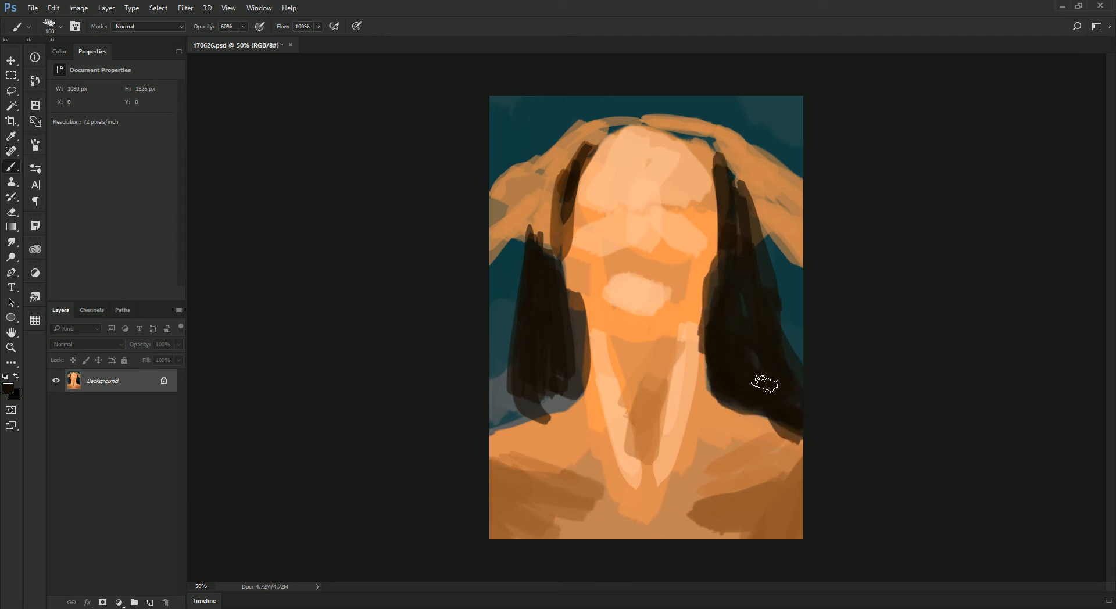
drag(716, 347, 779, 404)
mouse_move(525, 243)
mouse_down()
mouse_move(518, 281)
mouse_move(552, 319)
mouse_move(552, 394)
mouse_move(487, 426)
mouse_move(567, 302)
mouse_move(504, 427)
mouse_move(527, 268)
mouse_up()
Choose a reddish-brown tone and paint a strand along the outer edge of the left hair mass
drag(605, 277, 641, 226)
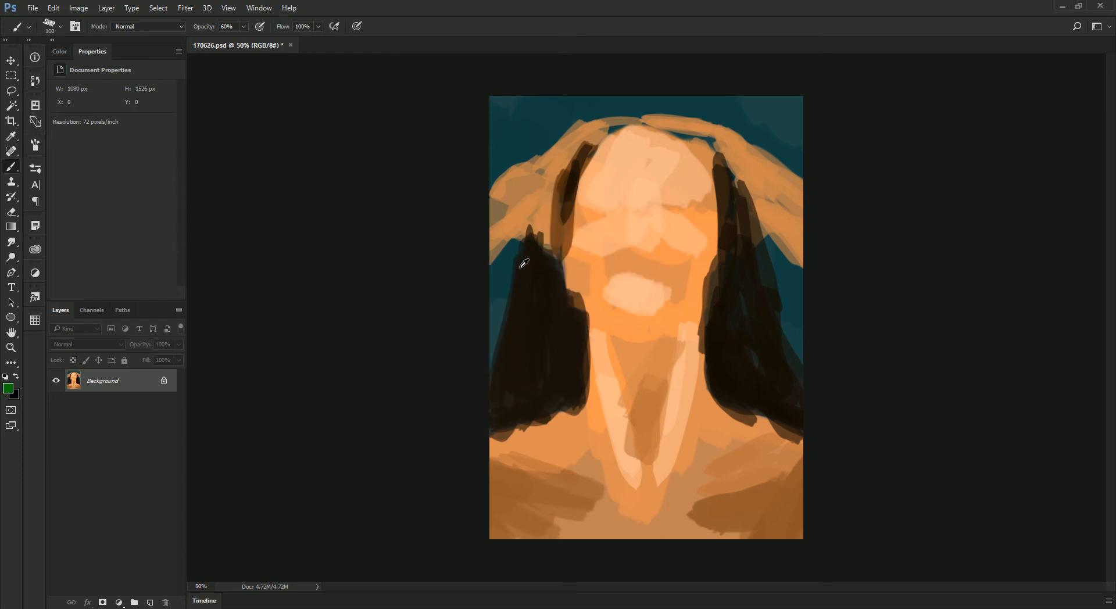
mouse_move(517, 285)
mouse_down()
mouse_move(520, 247)
mouse_move(542, 278)
mouse_move(599, 240)
mouse_move(562, 232)
mouse_move(538, 306)
mouse_up()
alt+click(607, 297)
mouse_move(519, 263)
mouse_down()
mouse_move(514, 323)
mouse_move(520, 313)
mouse_up()
alt+click(514, 332)
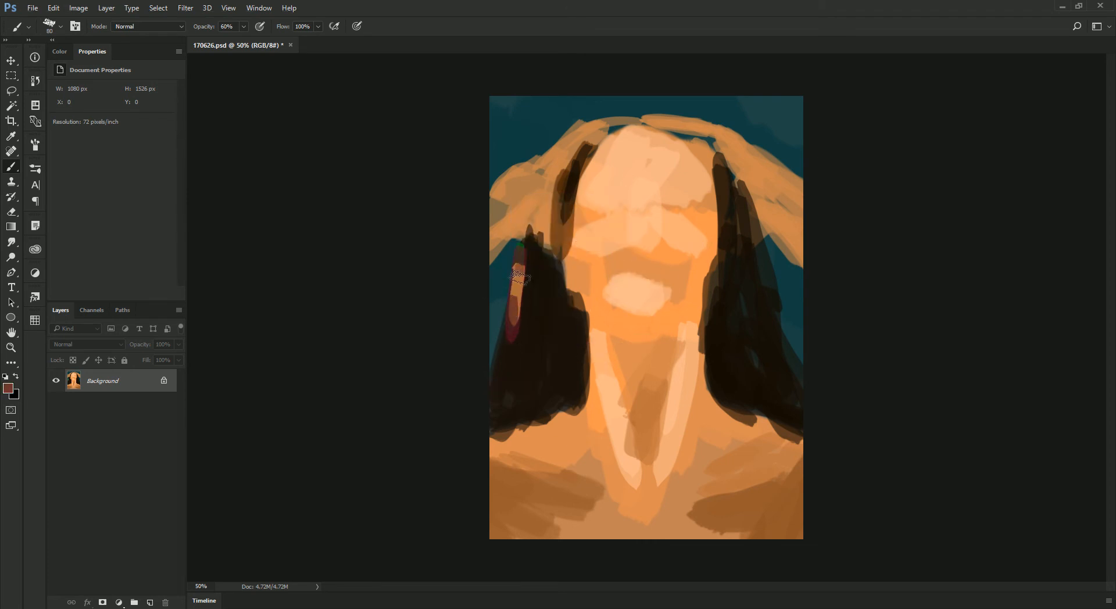
drag(519, 265, 501, 363)
drag(521, 281, 500, 393)
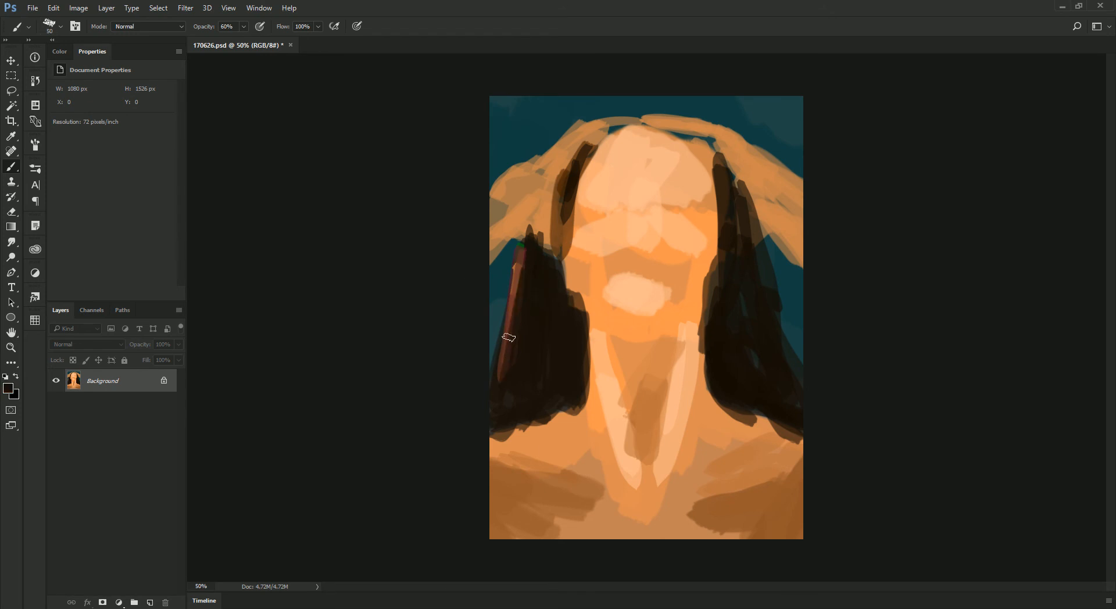
Add thin reddish-brown strands across the left hair mass, toning them down with sampled dark brown
drag(527, 259, 515, 380)
drag(543, 265, 536, 349)
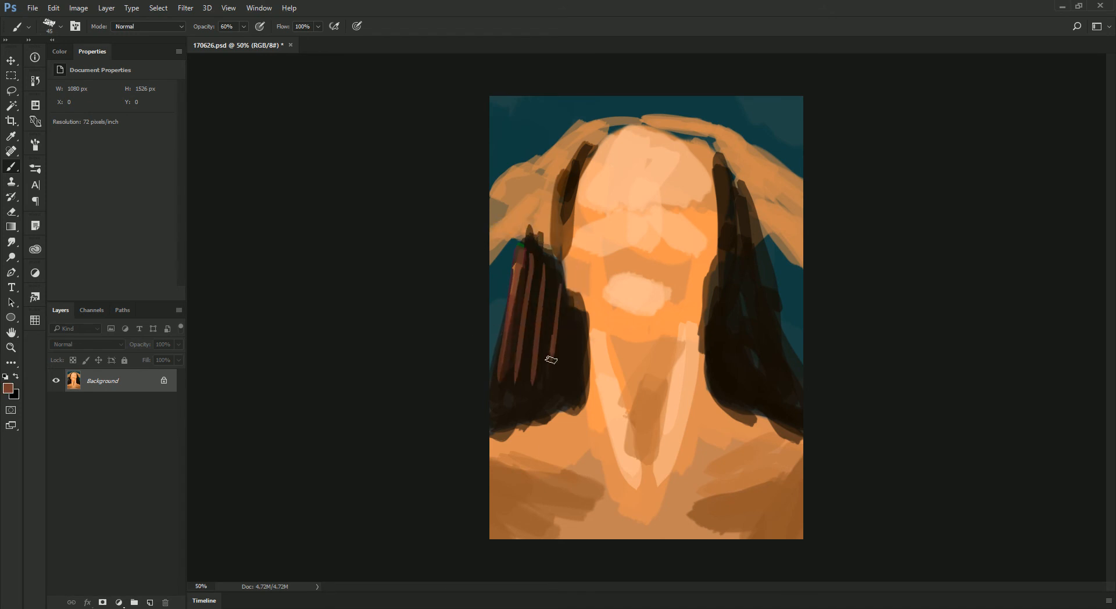
alt+click(563, 336)
drag(560, 290, 555, 365)
mouse_move(543, 272)
mouse_down()
mouse_move(528, 378)
mouse_move(517, 385)
mouse_up()
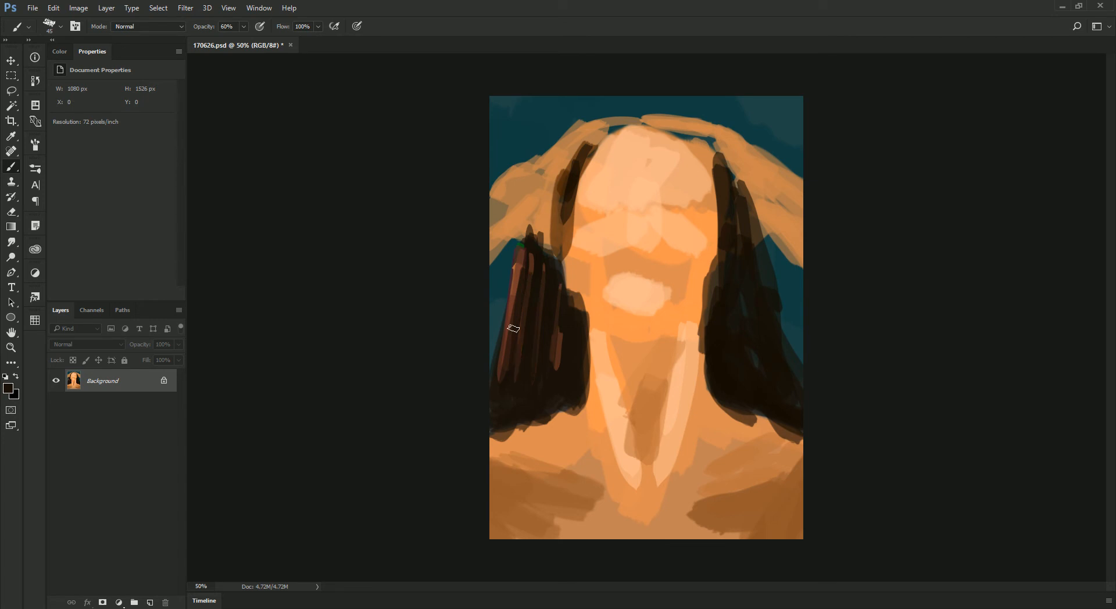
alt+click(555, 339)
alt+click(514, 304)
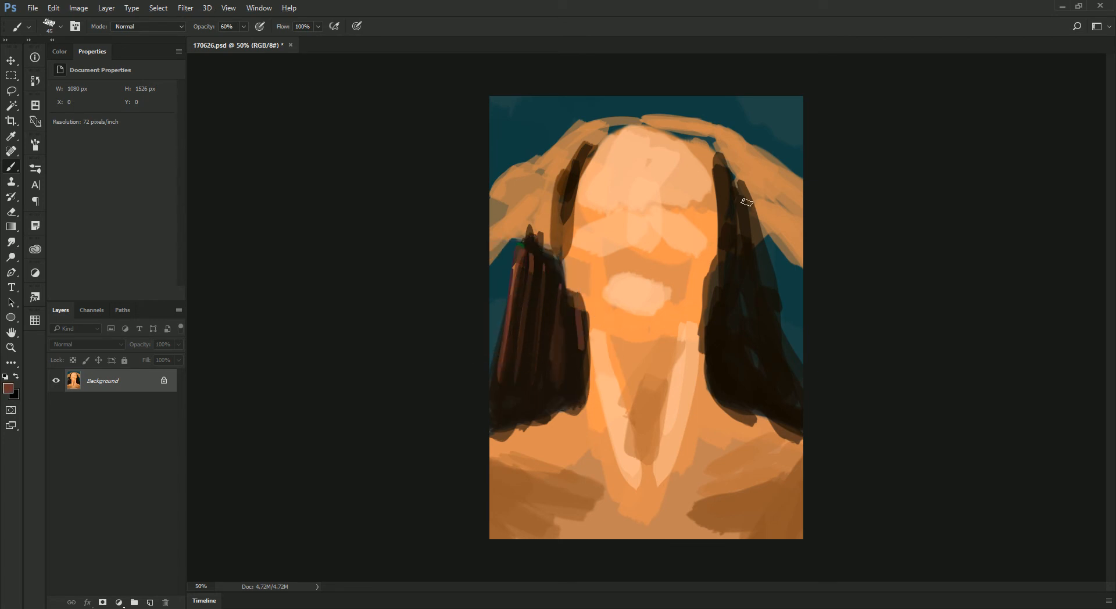
Paint thin reddish-brown strands down the right hair mass, following its flow toward the shoulder
drag(741, 263, 789, 409)
drag(741, 216, 759, 399)
drag(750, 244, 789, 406)
drag(756, 301, 798, 417)
mouse_move(723, 335)
mouse_down()
mouse_move(709, 368)
mouse_move(722, 326)
mouse_move(727, 368)
mouse_move(762, 412)
mouse_up()
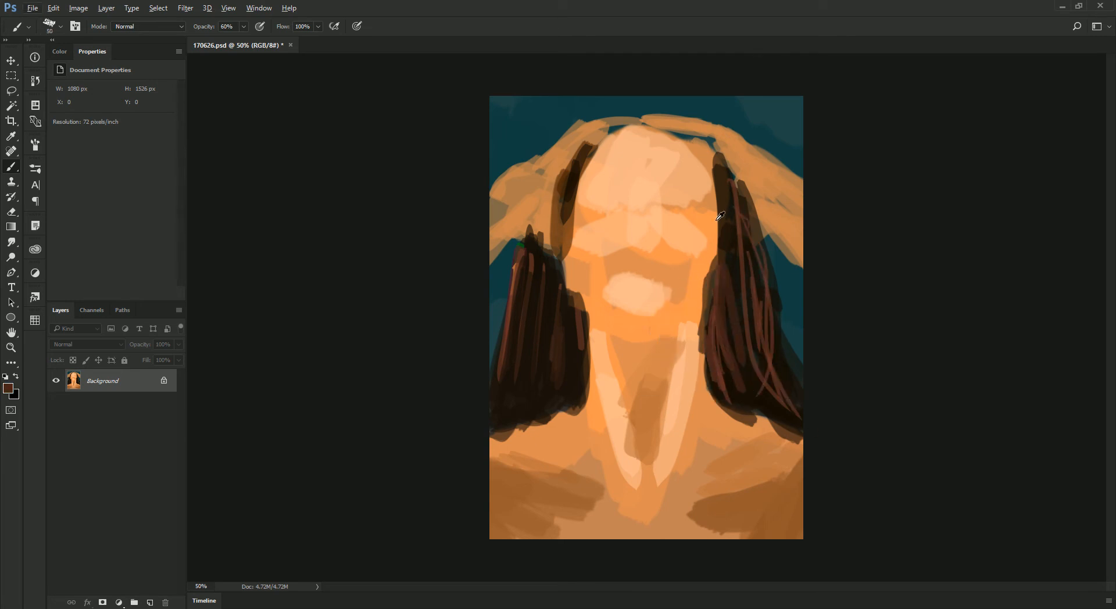
Duplicate the Background layer, sample the dark hair color and enlarge the brush to 100 px
alt+click(731, 180)
key(ctrl+j)
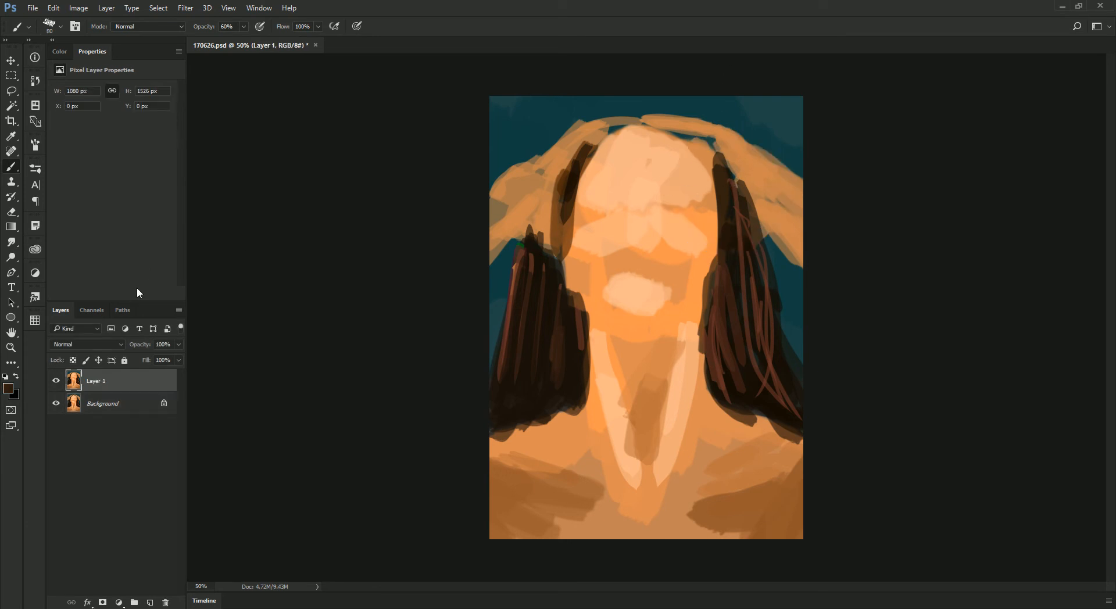
alt+click(727, 199)
key(bracketright)
key(bracketright)
Shade the right side of the forehead beside the hair on Layer 1 with dark brown at 20% brush opacity
drag(668, 138, 710, 227)
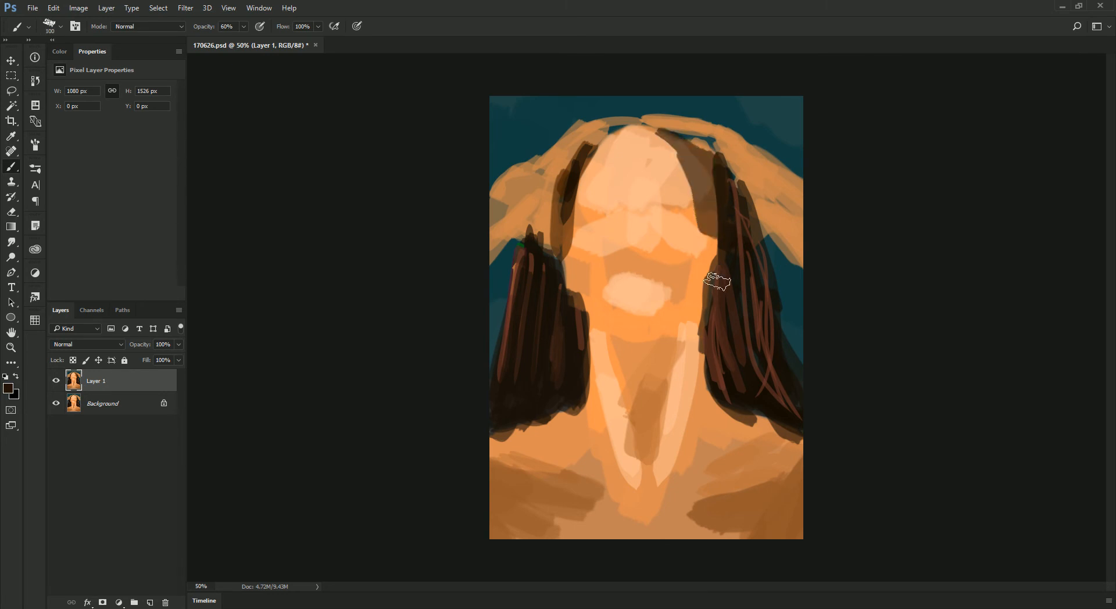
key(ctrl+z)
key(2)
drag(694, 129, 710, 258)
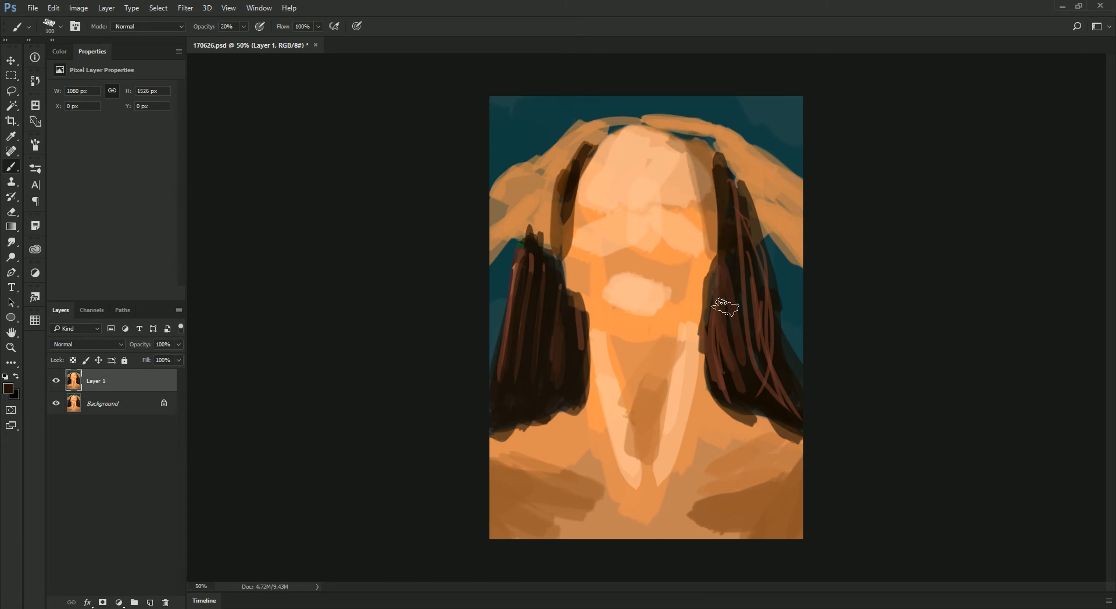
drag(703, 175, 726, 208)
alt+click(727, 224)
alt+click(727, 210)
alt+click(726, 218)
alt+click(724, 219)
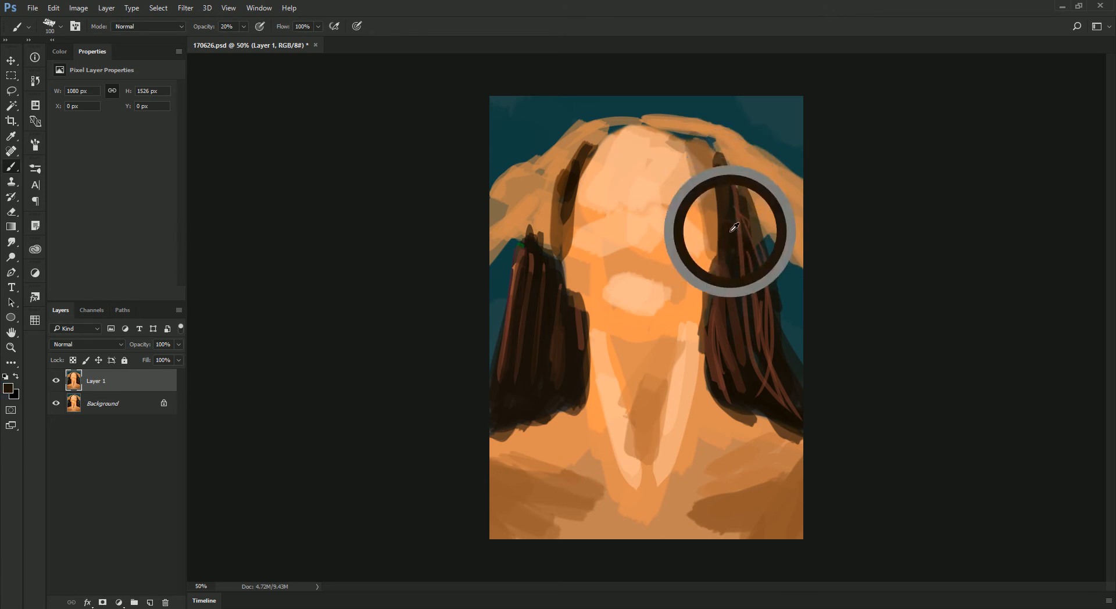
alt+click(733, 219)
drag(690, 151, 712, 220)
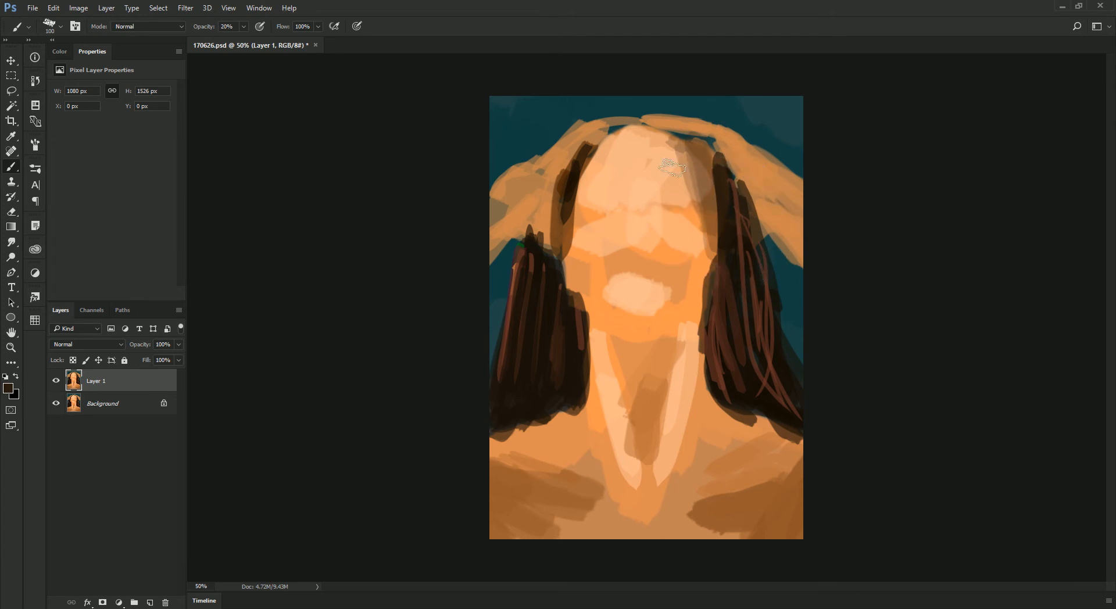
Blend the right side of the forehead with sampled orange-brown and peach tones at 20% brush opacity
mouse_move(668, 189)
mouse_down()
mouse_move(680, 170)
mouse_move(703, 203)
mouse_up()
drag(696, 152, 704, 219)
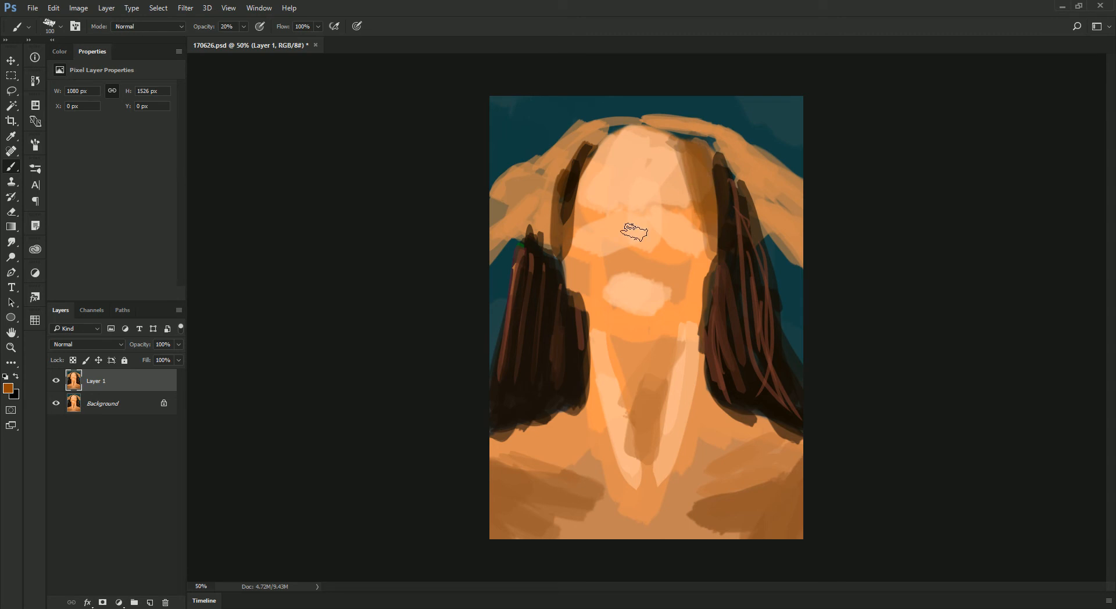
key(bracketright)
alt+click(667, 172)
drag(656, 134, 685, 178)
Shade the right temple, cheek and jaw with sampled orange-brown at 68% brush opacity
key(6)
alt+click(707, 187)
key(6)
key(8)
drag(711, 232, 706, 274)
drag(704, 262, 690, 317)
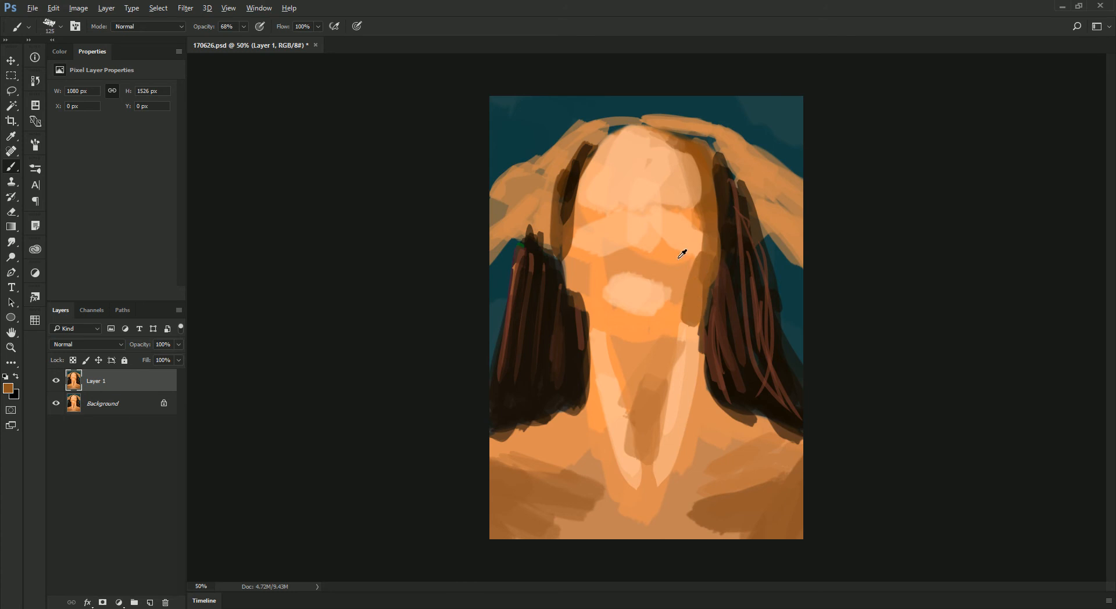
Paint brown shadows for both eyebrows and eye sockets with a 90 px brush
alt+click(702, 204)
key(bracketleft)
key(bracketleft)
mouse_move(593, 199)
mouse_down()
mouse_move(602, 192)
mouse_move(620, 207)
mouse_move(683, 185)
mouse_move(711, 200)
mouse_up()
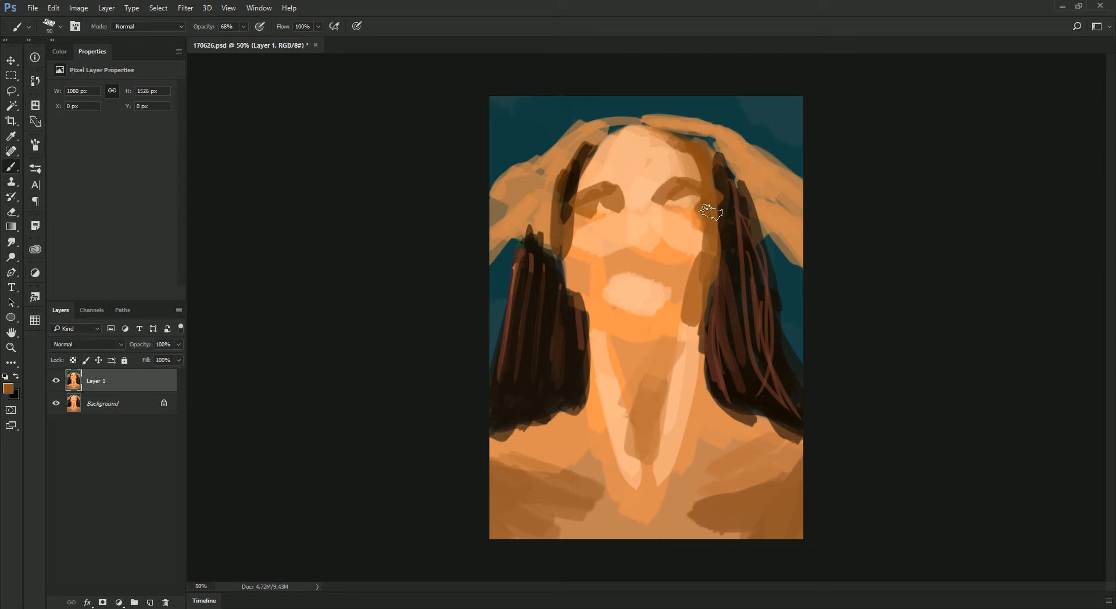
Block in the shadow under the nose, then outline the upper lip in brown with a 60 px brush
drag(635, 236, 644, 250)
key(bracketleft)
key(bracketleft)
key(bracketleft)
drag(613, 288, 654, 282)
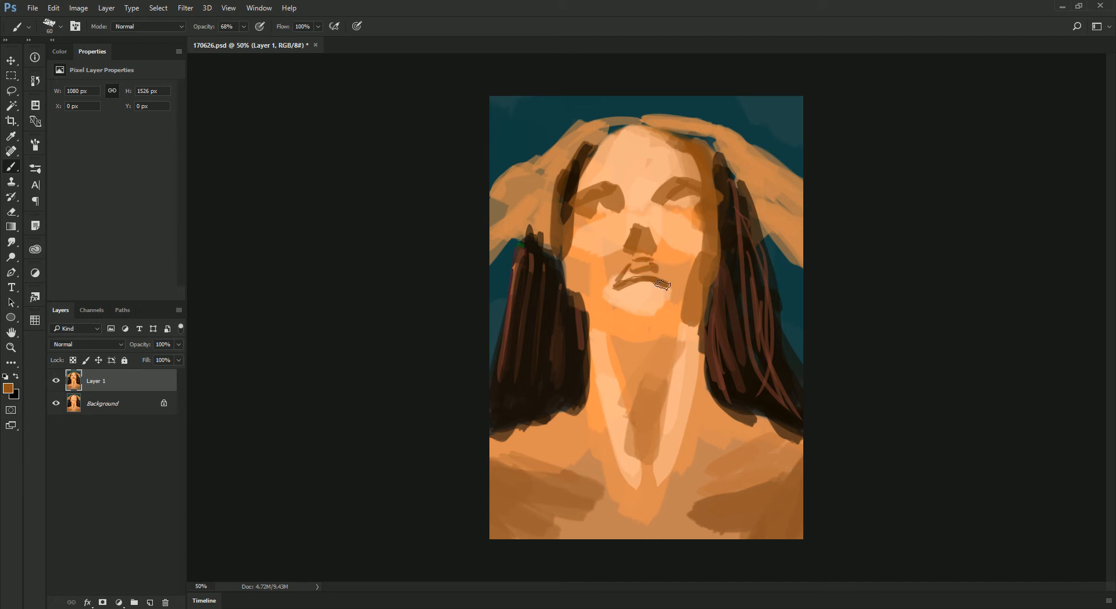
Paint the dark shadow of the lower lip and lighten the chin below it with sampled light peach
alt+click(640, 303)
alt+click(731, 303)
drag(640, 292, 668, 288)
alt+click(639, 305)
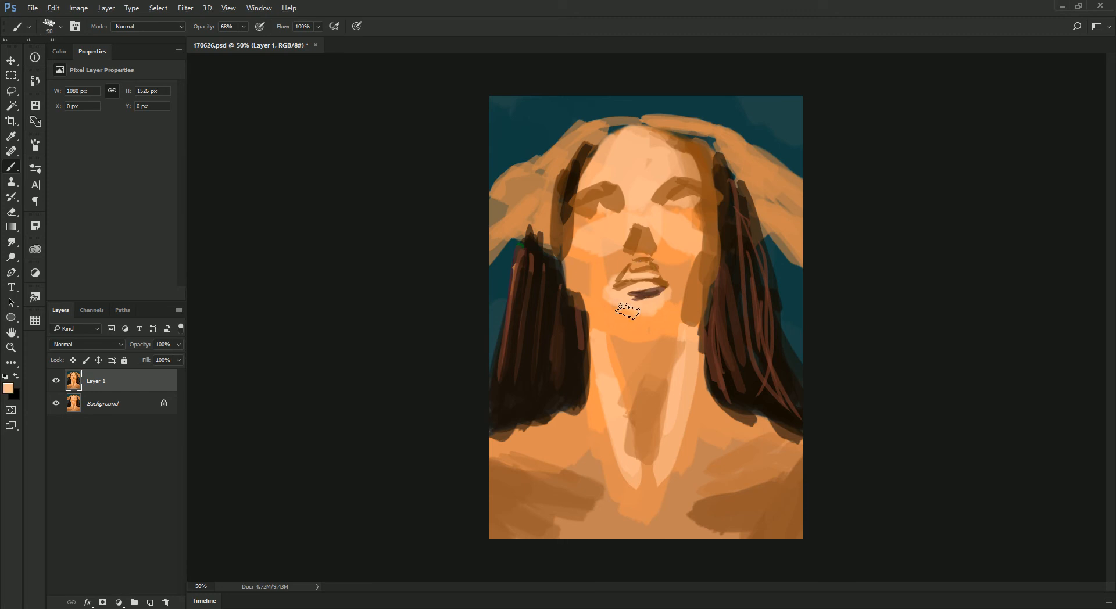
Soften the right cheek with sampled orange and shade along the jaw and under the chin in brown with a larger brush
alt+click(682, 262)
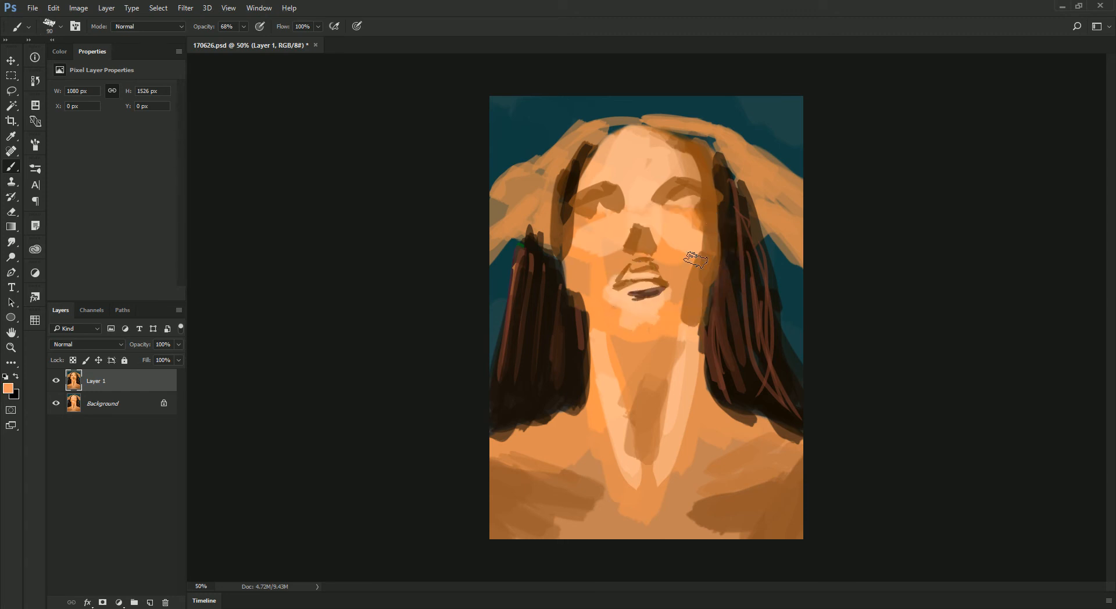
drag(700, 261, 677, 311)
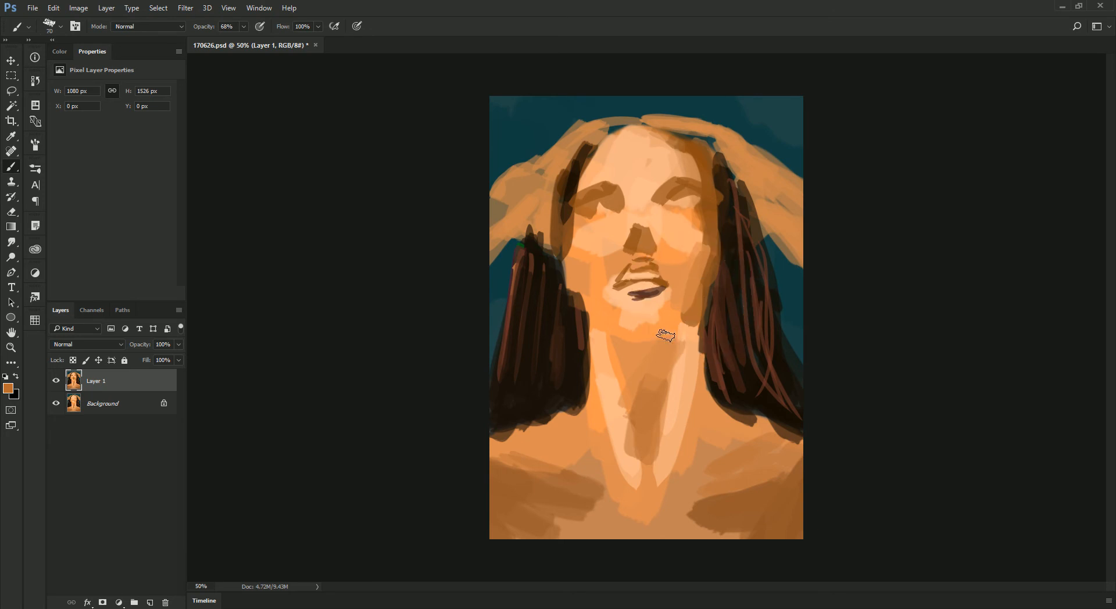
key(bracketright)
key(bracketright)
key(bracketright)
mouse_move(584, 311)
mouse_down()
mouse_move(601, 328)
mouse_move(634, 317)
mouse_up()
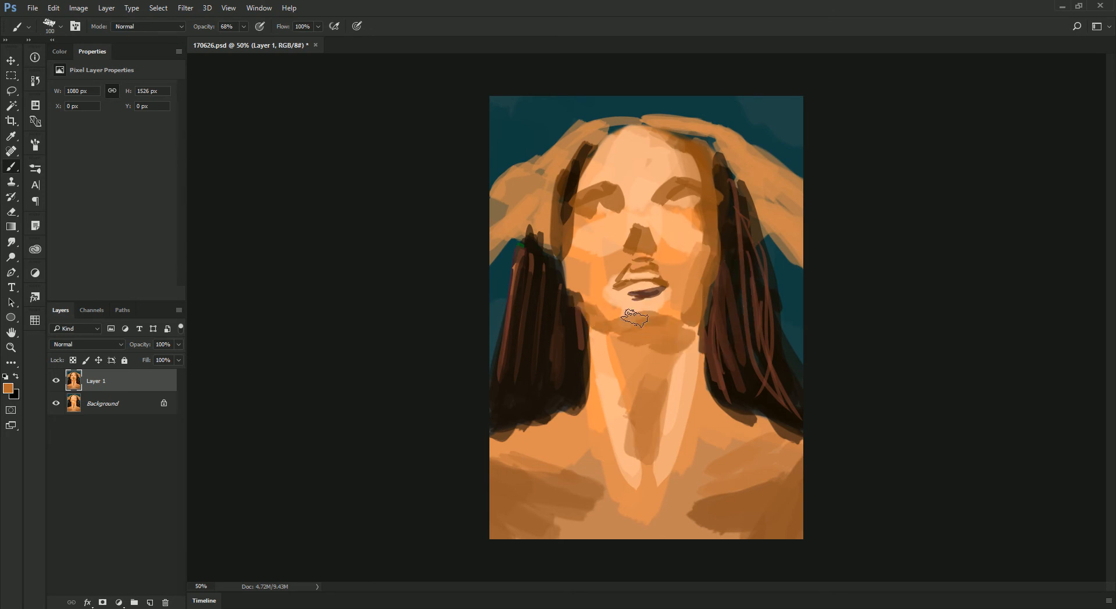
Paint the cast shadow on the upper neck beneath the chin using sampled dark hair color and an enlarged brush
key(bracketright)
alt+click(735, 273)
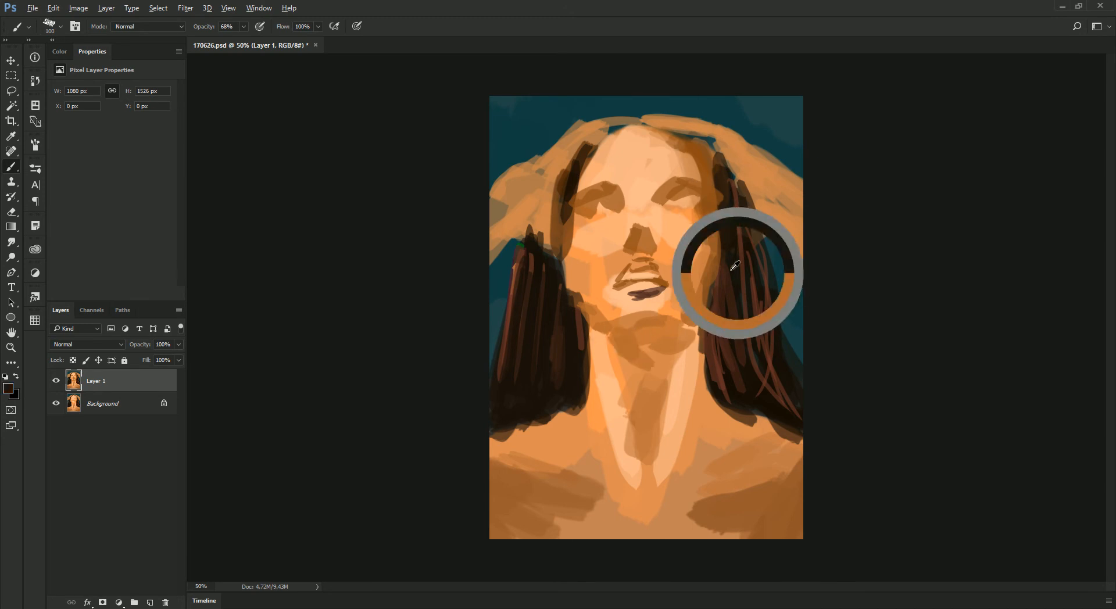
key(bracketright)
key(bracketright)
key(bracketright)
mouse_move(623, 344)
mouse_down()
mouse_move(676, 340)
mouse_move(658, 335)
mouse_move(638, 349)
mouse_move(617, 358)
mouse_up()
Refine the chin's lower edge and the left jawline with sampled shadow tones and a smaller brush
alt+click(676, 340)
alt+click(656, 335)
key(bracketleft)
key(bracketleft)
alt+click(633, 330)
key(bracketleft)
key(bracketleft)
mouse_move(605, 320)
mouse_down()
mouse_move(612, 331)
mouse_move(630, 326)
mouse_up()
Reshape the left edge of the face from cheek to jaw with sampled background and skin tones
alt+click(498, 274)
alt+click(496, 301)
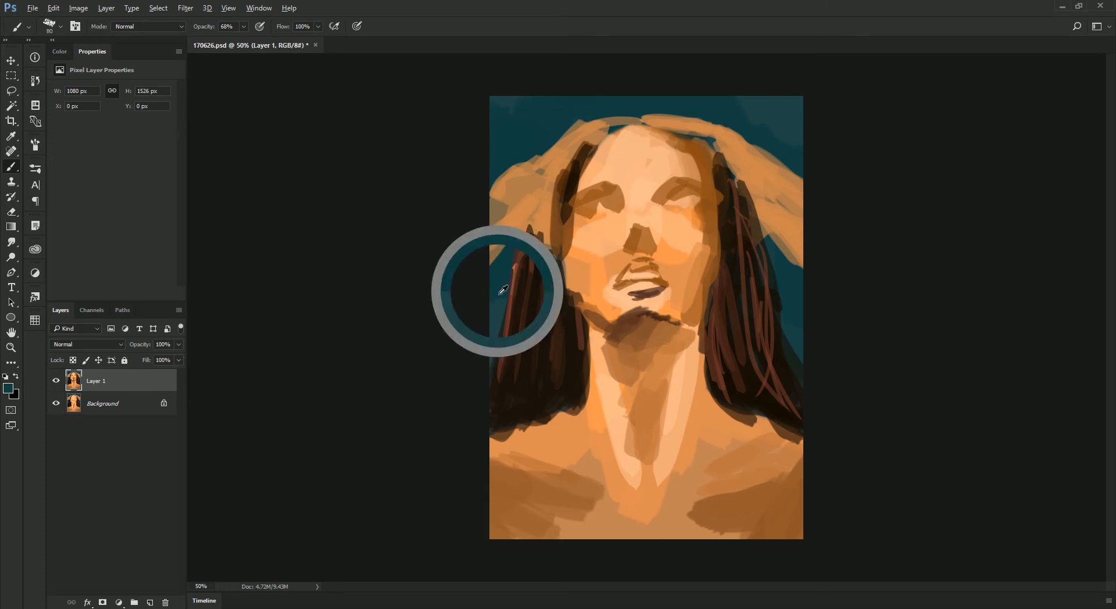
key(bracketleft)
drag(569, 261, 587, 306)
alt+click(580, 270)
key(bracketright)
key(bracketright)
mouse_move(570, 251)
mouse_down()
mouse_move(582, 286)
mouse_move(602, 296)
mouse_move(584, 296)
mouse_move(587, 306)
mouse_move(582, 272)
mouse_move(595, 313)
mouse_up()
Blend the left cheek with sampled orange and peach skin tones using a 70 px brush
alt+click(600, 291)
alt+click(567, 265)
alt+click(578, 273)
mouse_move(572, 256)
mouse_down()
mouse_move(568, 212)
mouse_move(567, 260)
mouse_move(584, 246)
mouse_move(605, 253)
mouse_up()
alt+click(584, 225)
alt+click(593, 237)
alt+click(594, 246)
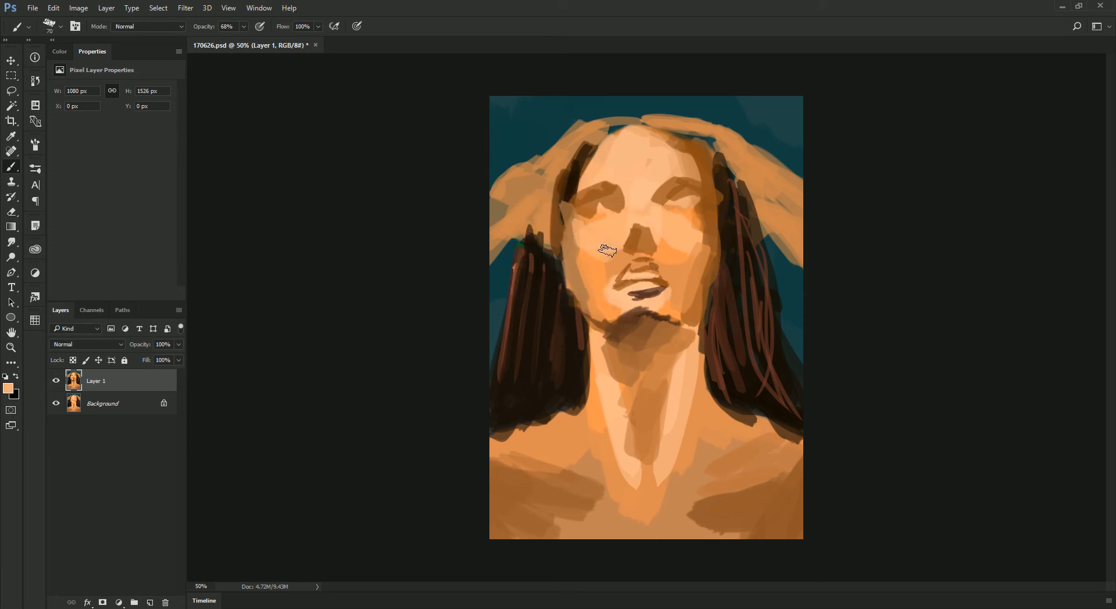
alt+click(607, 272)
Paint light peach highlights along the left arm and hand up to the top of the head
alt+click(526, 129)
alt+click(543, 178)
mouse_move(604, 143)
alt+shift+mouse_down()
mouse_move(573, 118)
mouse_move(569, 142)
mouse_move(524, 179)
mouse_move(545, 166)
mouse_move(492, 199)
alt+shift+mouse_up()
drag(533, 183, 514, 212)
drag(604, 126, 610, 120)
mouse_move(549, 176)
mouse_down()
mouse_move(563, 151)
mouse_move(512, 192)
mouse_up()
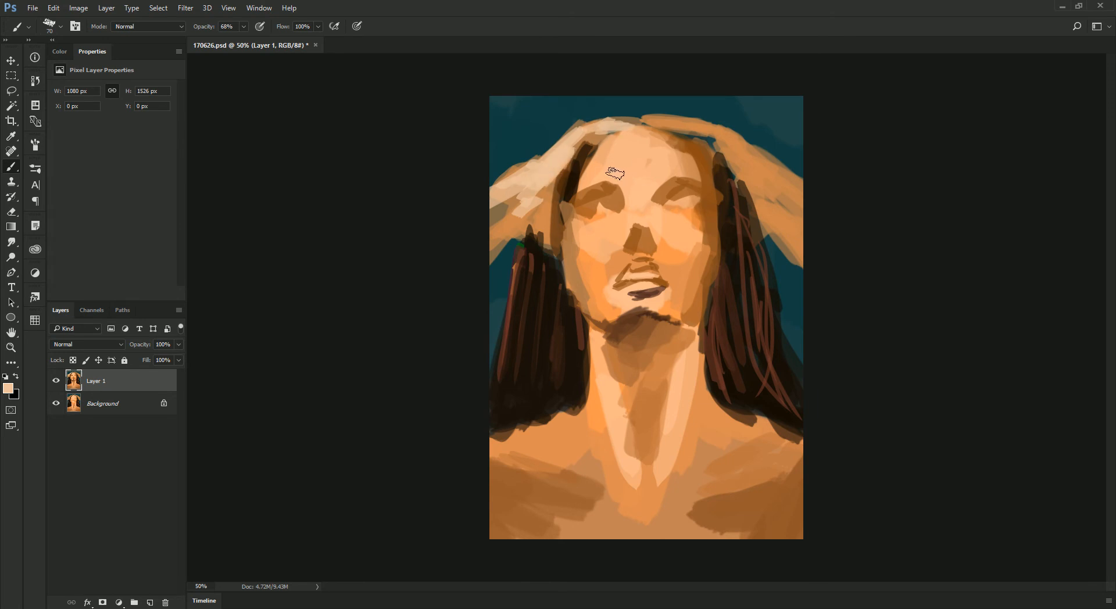
Add pale cream highlights across the lower forehead and above the right eyebrow with a 90 px brush
alt+click(638, 180)
drag(697, 168, 686, 166)
key(bracketright)
key(bracketright)
mouse_move(615, 167)
mouse_down()
mouse_move(637, 184)
mouse_move(659, 171)
mouse_move(660, 189)
mouse_move(694, 178)
mouse_move(662, 170)
mouse_move(684, 156)
mouse_up()
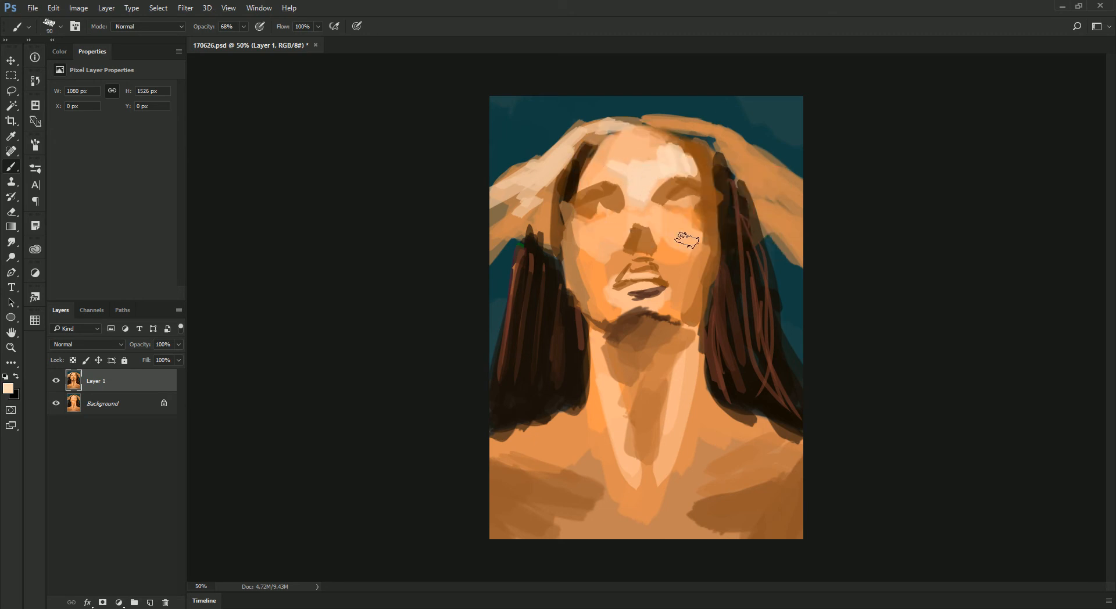
Try different brush presets, including a 20 px one, with test strokes on the neck and left cheek, undoing each stroke
right_click(800, 257)
drag(829, 361, 832, 379)
click(789, 369)
mouse_move(641, 292)
mouse_down()
mouse_move(627, 317)
mouse_move(631, 439)
mouse_up()
key(ctrl+z)
right_click(641, 286)
mouse_move(786, 437)
mouse_down()
mouse_move(789, 390)
mouse_move(784, 435)
mouse_up()
click(728, 443)
click(764, 421)
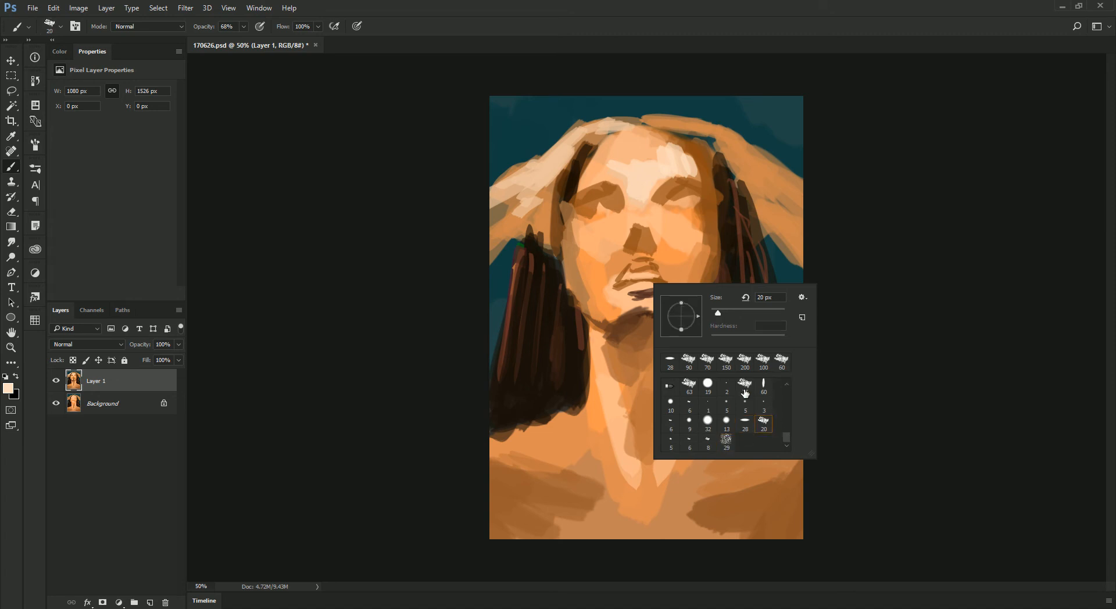
drag(565, 205, 577, 310)
key(ctrl+z)
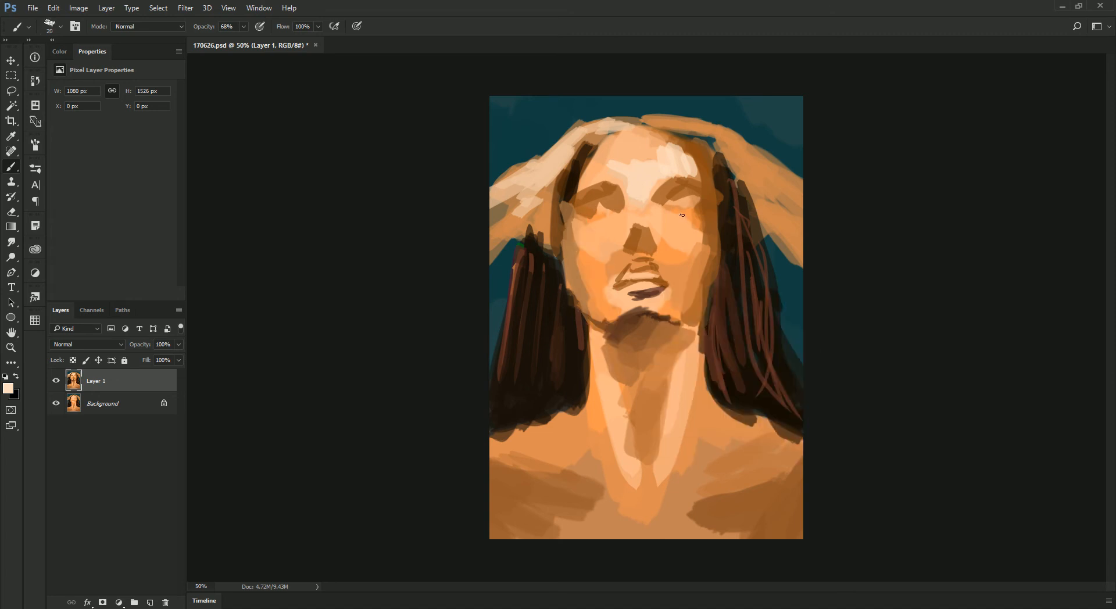
Try pale strokes down the neck with the flat 28 px brush preset and undo them
right_click(694, 243)
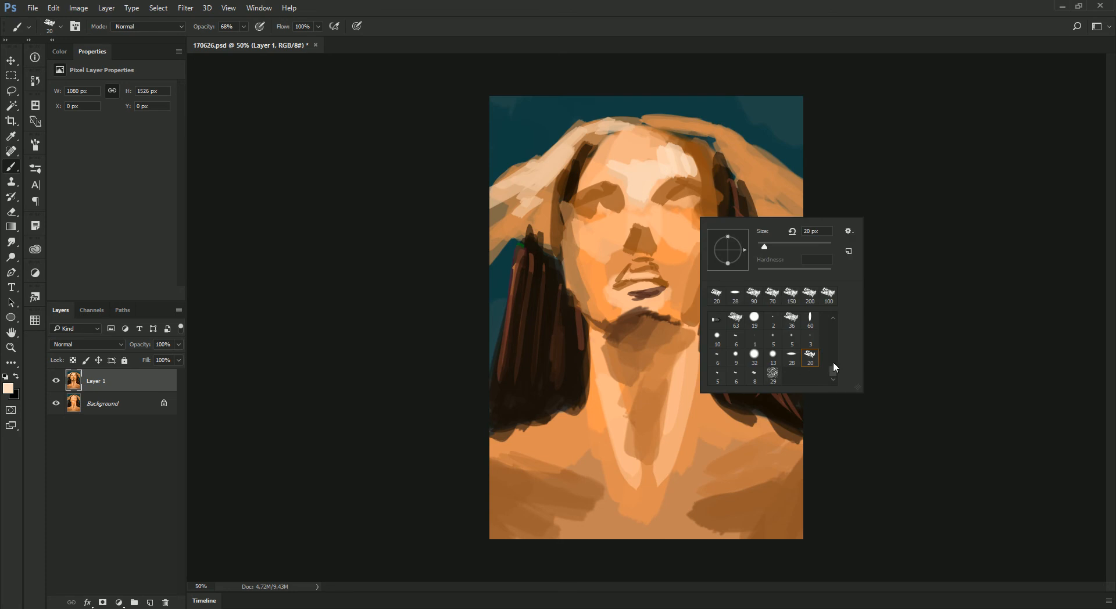
mouse_move(835, 367)
mouse_down()
mouse_move(834, 350)
mouse_move(836, 372)
mouse_up()
click(792, 357)
drag(662, 299, 650, 427)
drag(642, 290, 627, 432)
key(z)
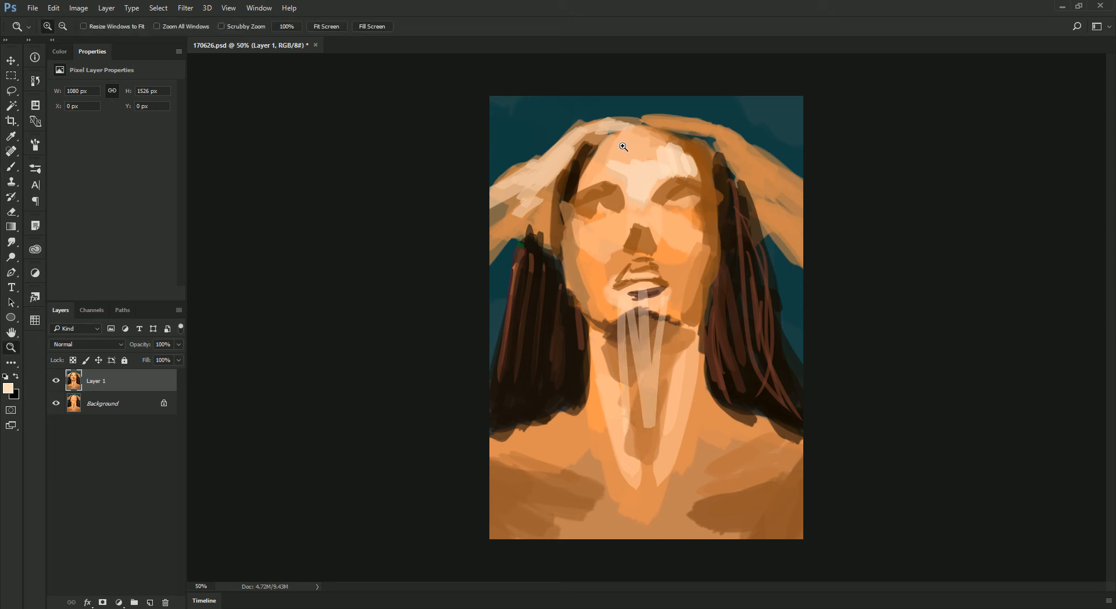
key(b)
key(ctrl+alt+z)
key(ctrl+alt+z)
key(ctrl+alt+z)
Save the painting and extend the pale highlight on the upper forehead
key(ctrl+s)
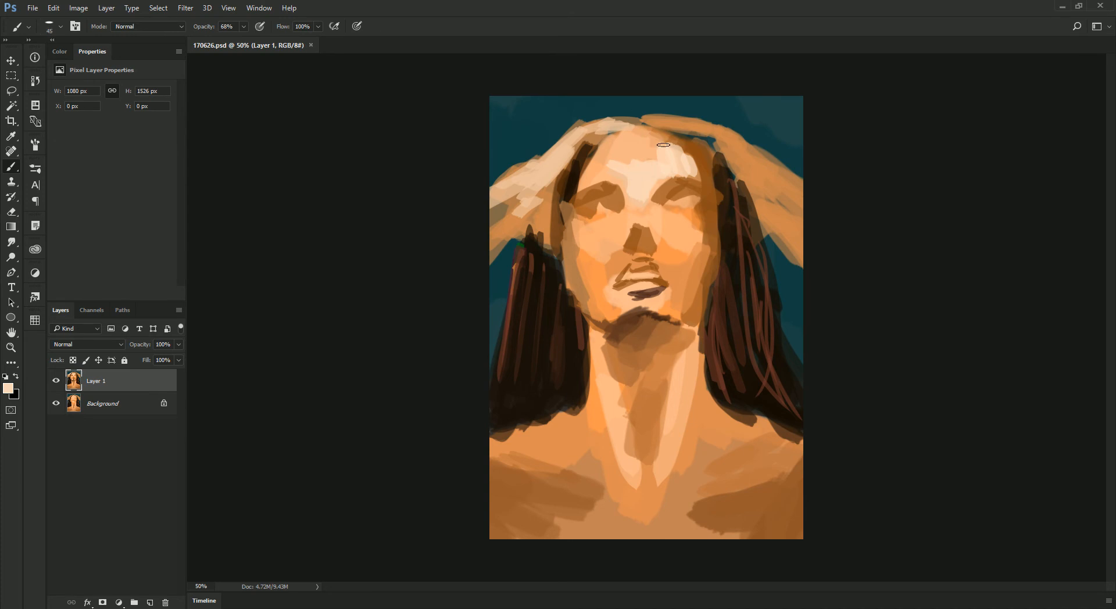
drag(662, 145, 655, 157)
Switch to the 63 px brush preset with sampled peach skin color and undo its first forehead stroke
alt+click(635, 149)
right_click(691, 183)
drag(826, 335, 826, 312)
click(785, 325)
key(Return)
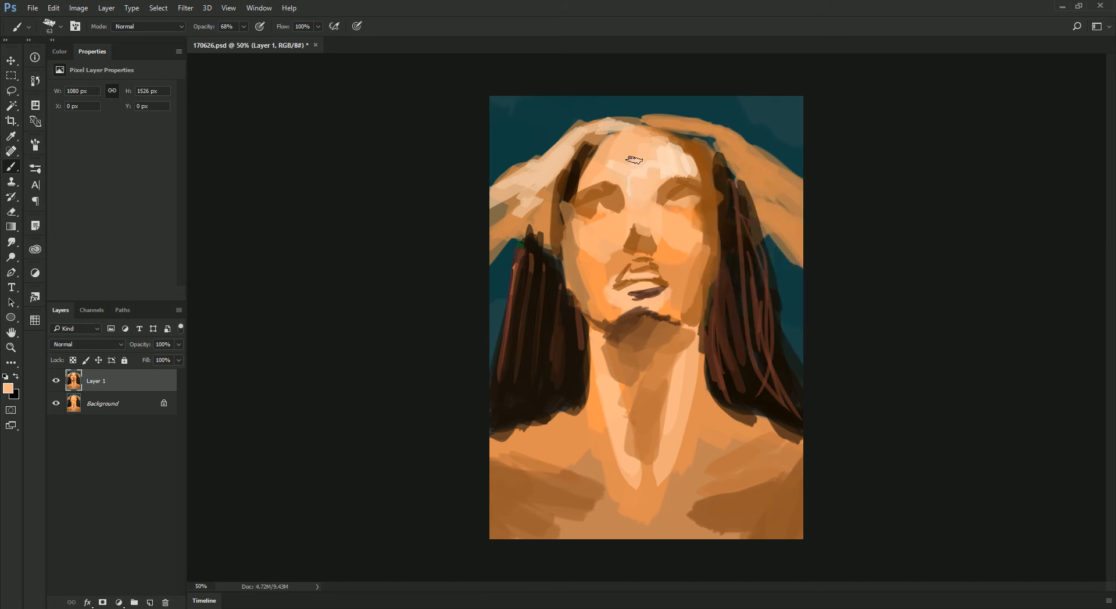
key(ctrl+z)
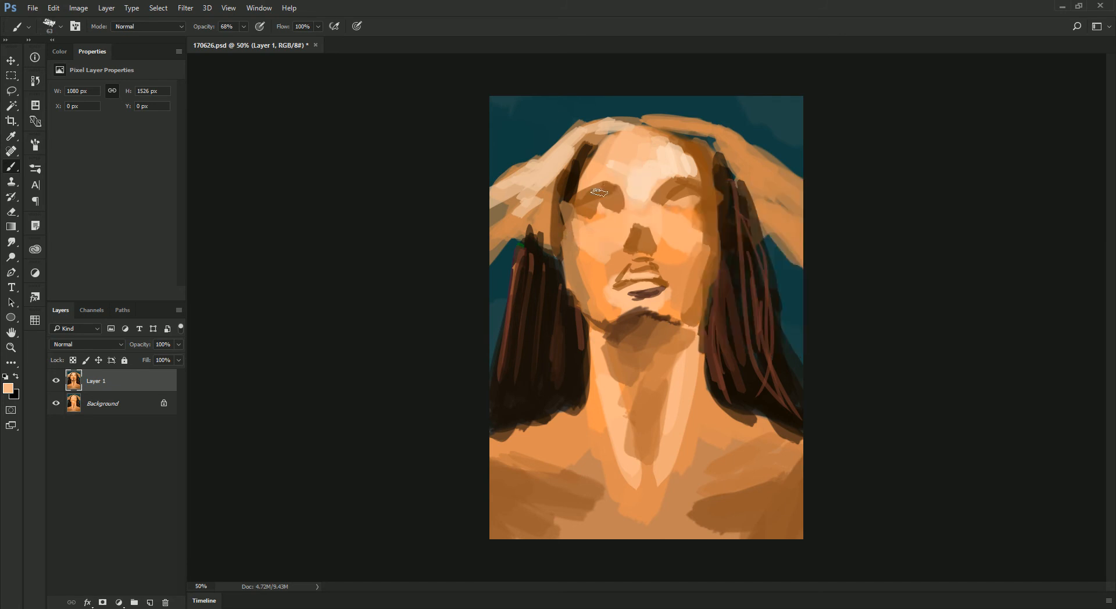
Enable Scattering and Texture for the brush, setting the texture scale to 327% and brightness to 63
key(F5)
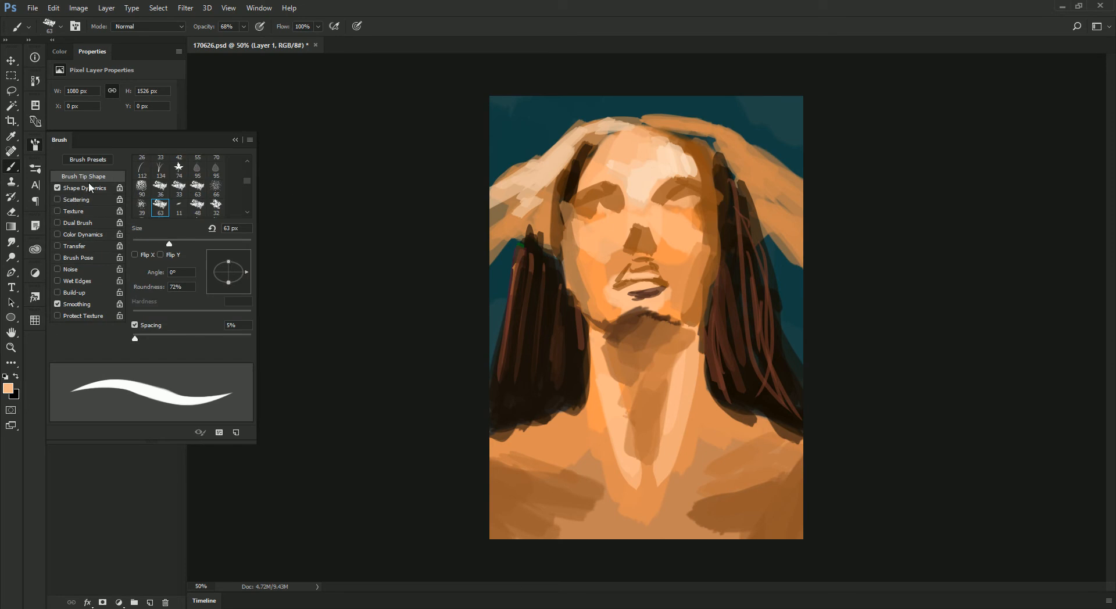
click(57, 211)
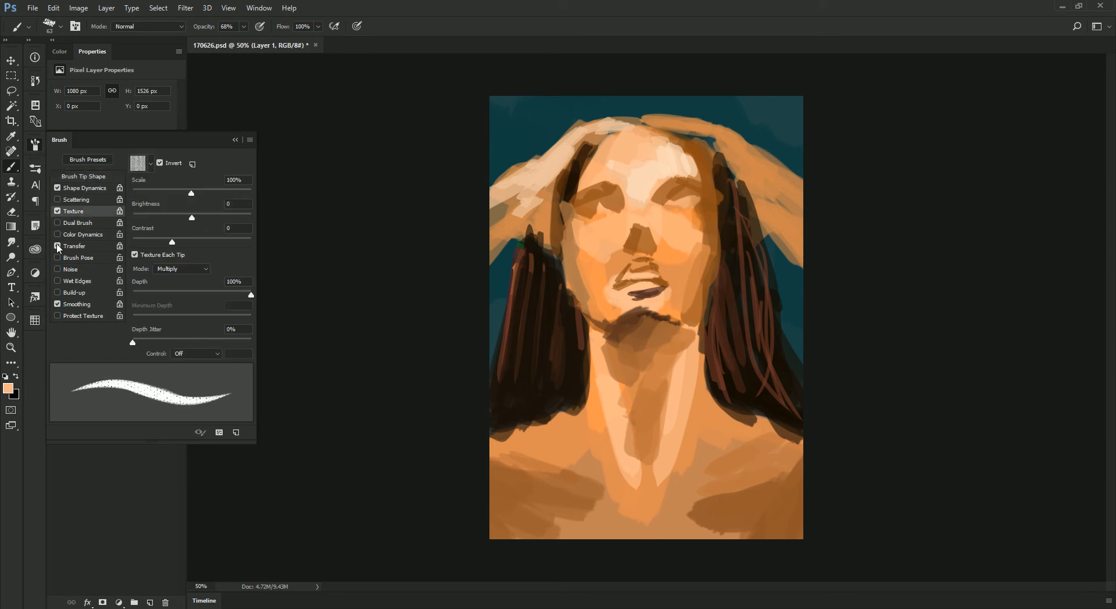
click(78, 199)
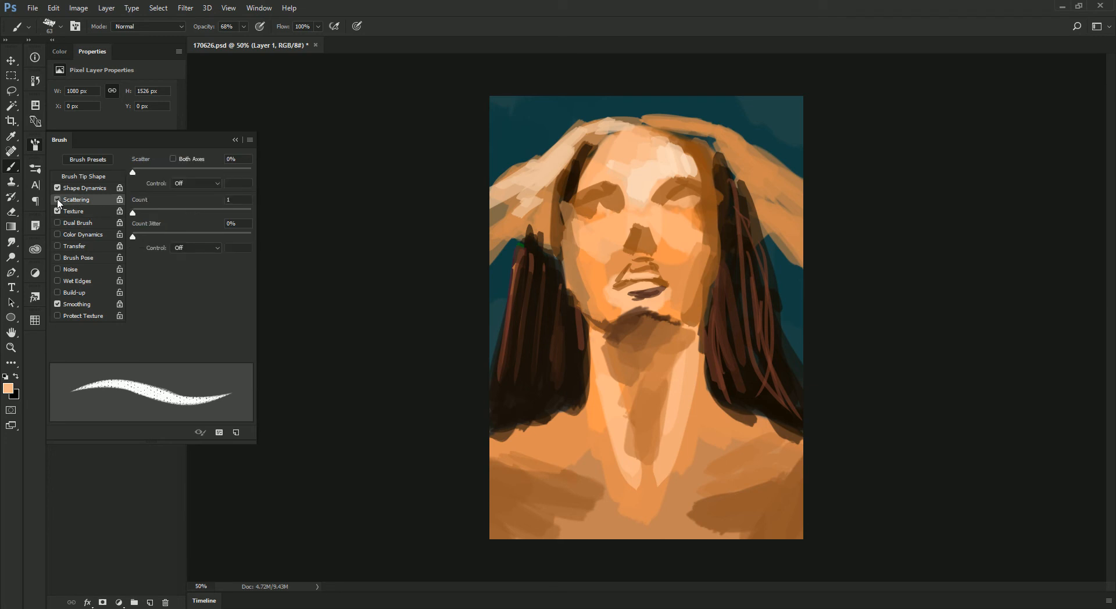
click(83, 210)
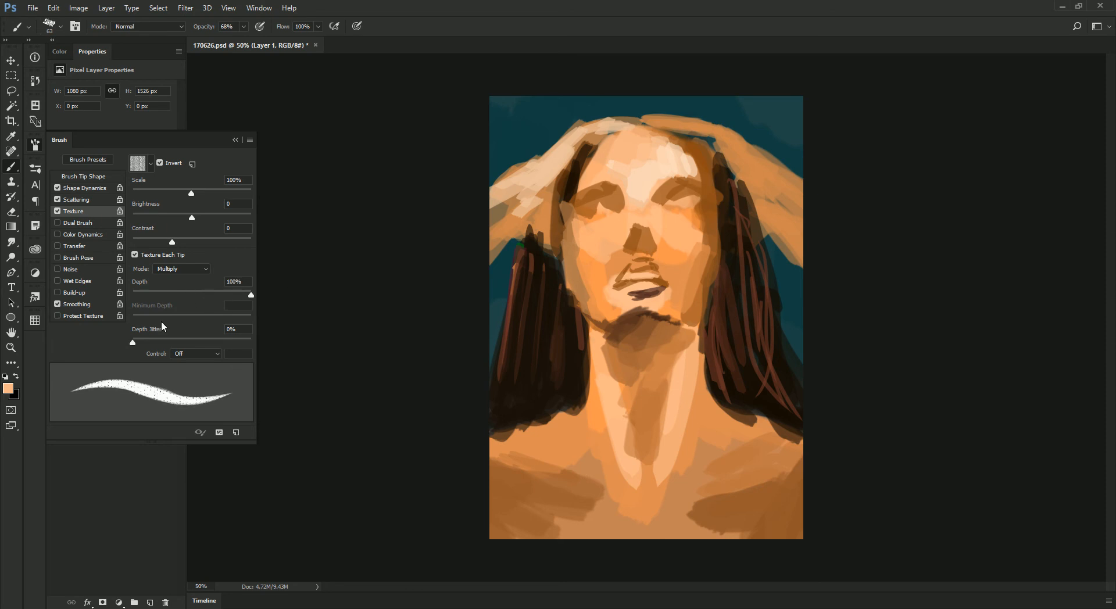
click(150, 164)
click(150, 167)
click(184, 193)
mouse_move(243, 193)
mouse_down()
mouse_move(168, 218)
mouse_move(216, 219)
mouse_up()
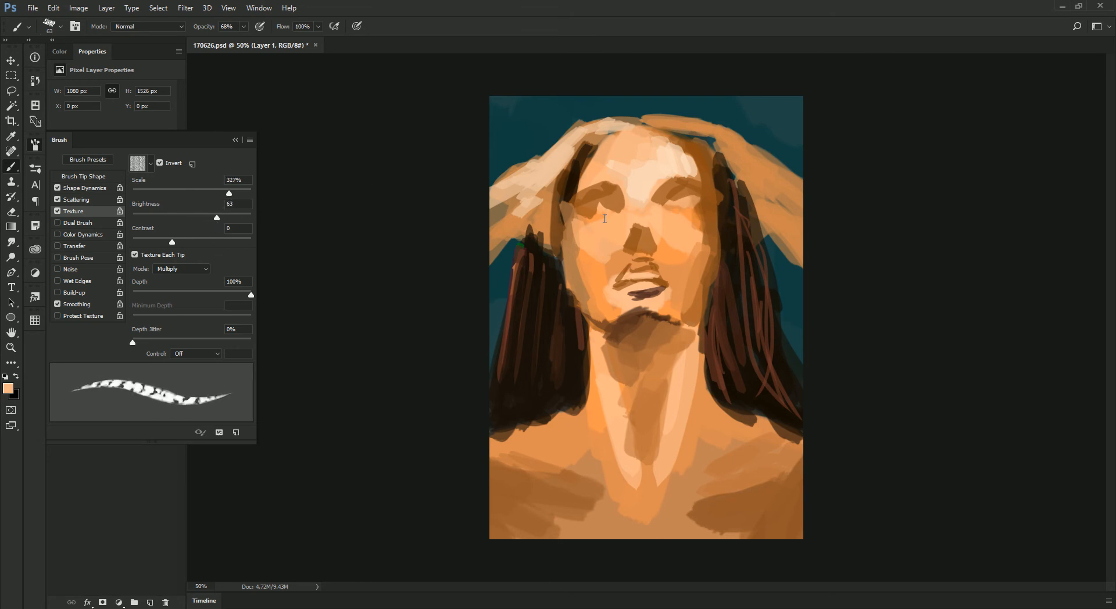
Try the textured brush across the left arm, close the brush settings and undo the test strokes
drag(530, 137, 618, 208)
click(37, 148)
drag(556, 149, 512, 233)
key(ctrl+alt+z)
key(ctrl+alt+z)
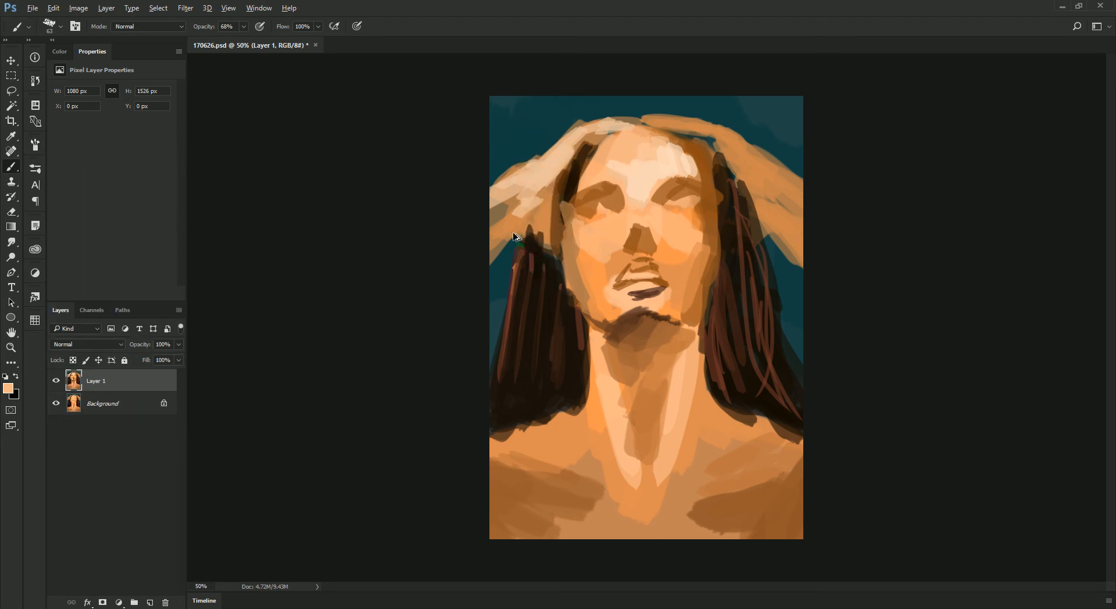
Add textured strokes to the forehead and right cheek in sampled skin tones, enlarging the brush to 90 px
mouse_move(659, 149)
mouse_down()
mouse_move(610, 171)
mouse_move(659, 184)
mouse_move(651, 243)
mouse_move(683, 244)
mouse_move(653, 224)
mouse_move(689, 212)
mouse_move(684, 224)
mouse_move(706, 229)
mouse_up()
alt+click(693, 215)
key(bracketright)
key(bracketright)
alt+click(696, 211)
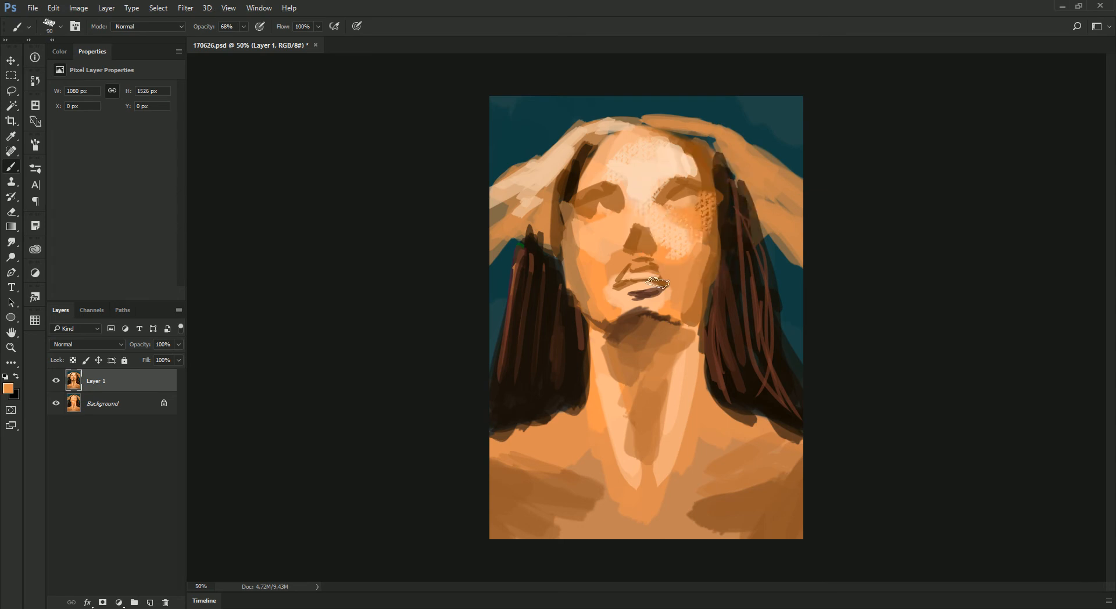
Texture the left cheek beside the hair and blend the right cheek with sampled orange and peach tones
alt+click(586, 267)
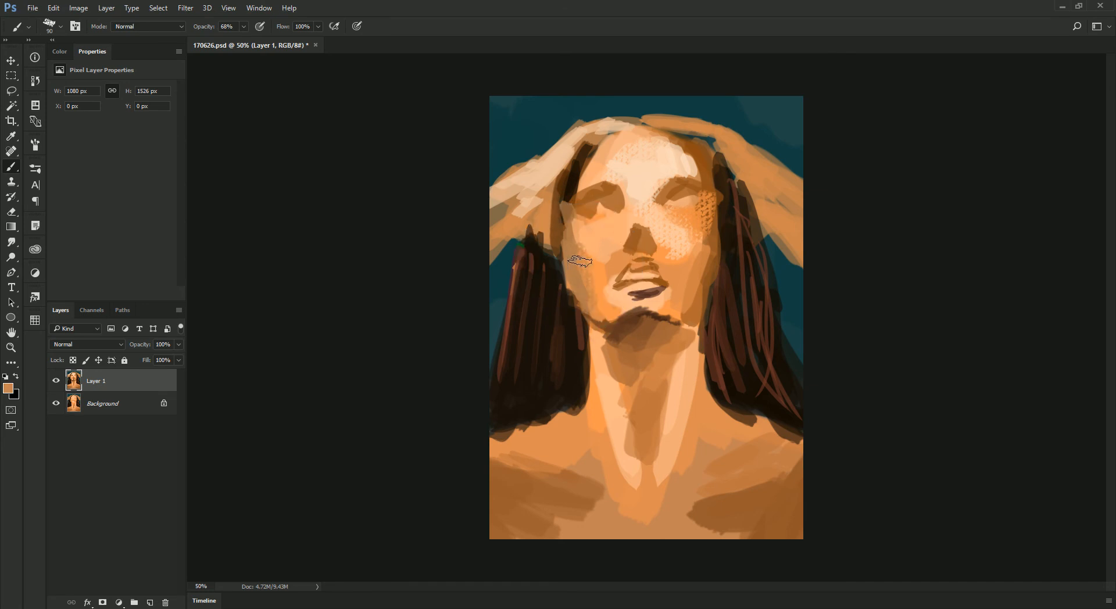
alt+click(576, 231)
drag(578, 221, 571, 248)
alt+click(586, 232)
alt+click(602, 265)
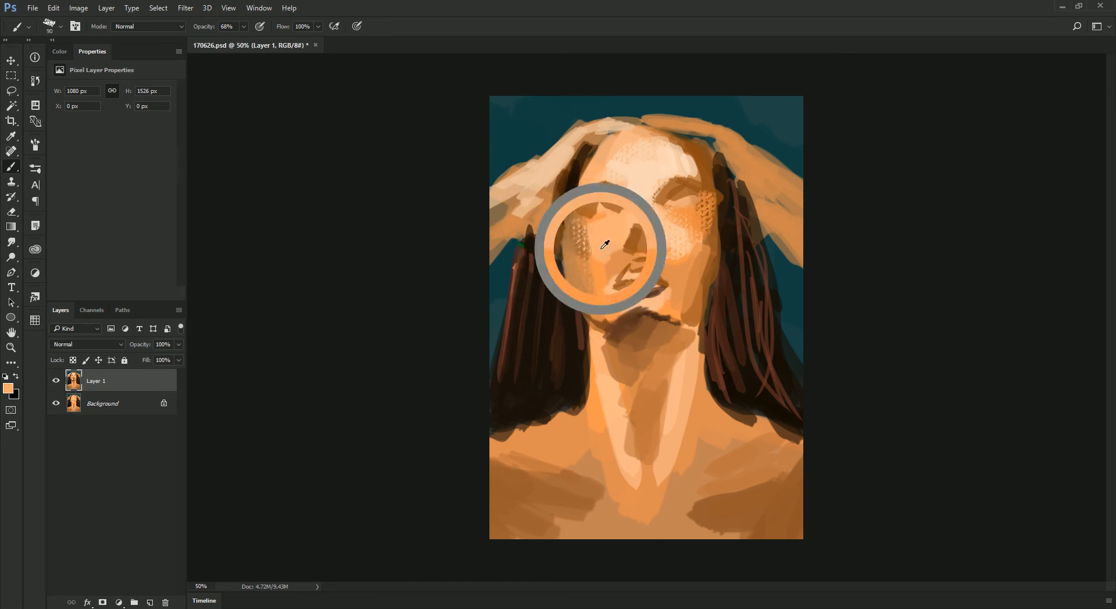
alt+click(692, 281)
alt+click(697, 232)
Mix a muted purple from the sampled background teal and texture the right cheek, jaw and temple with it
alt+drag(711, 245, 785, 284)
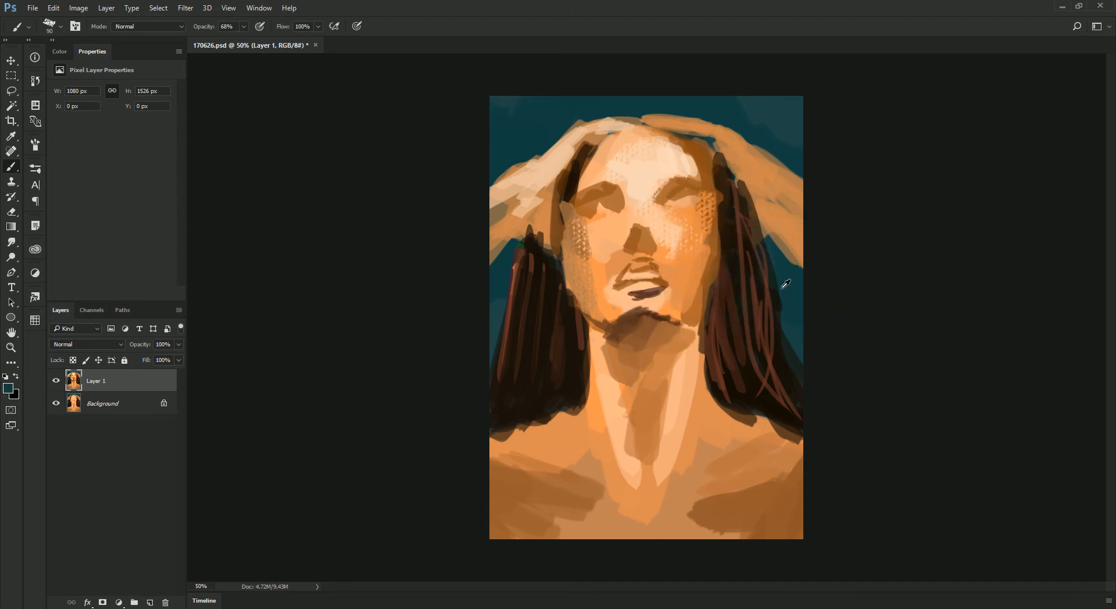
click(10, 390)
click(652, 392)
drag(591, 412, 600, 420)
click(740, 363)
drag(712, 249, 705, 261)
alt+click(703, 256)
drag(712, 222, 692, 314)
drag(710, 250, 680, 311)
drag(714, 189, 697, 157)
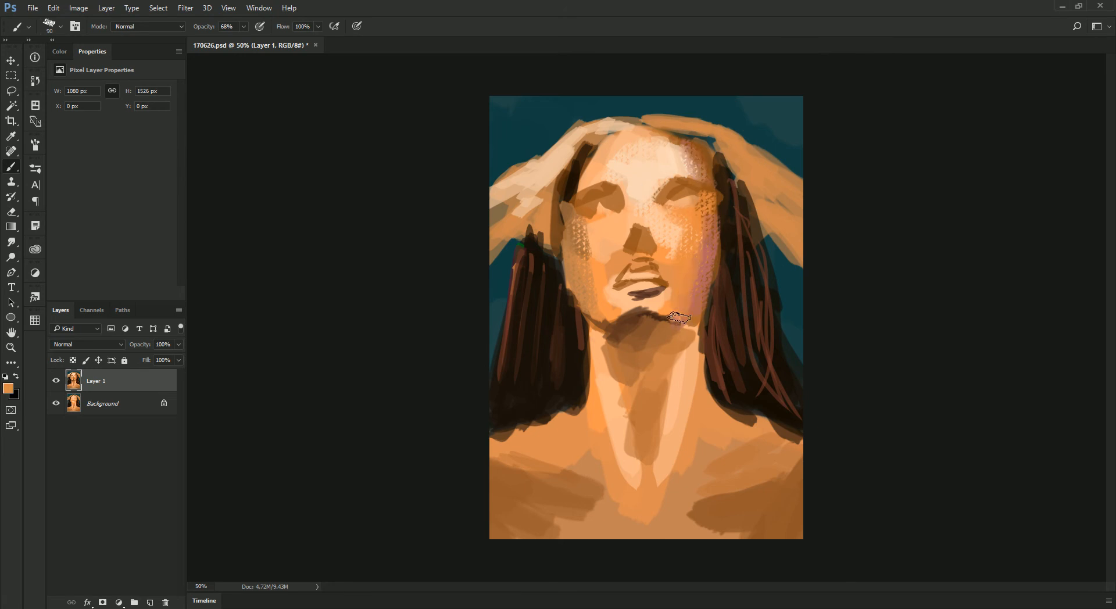
Add textured strokes down the right side of the neck with sampled orange, brown and light peach
drag(699, 320, 679, 438)
alt+click(686, 403)
drag(689, 394, 671, 453)
drag(682, 414, 674, 458)
alt+click(655, 411)
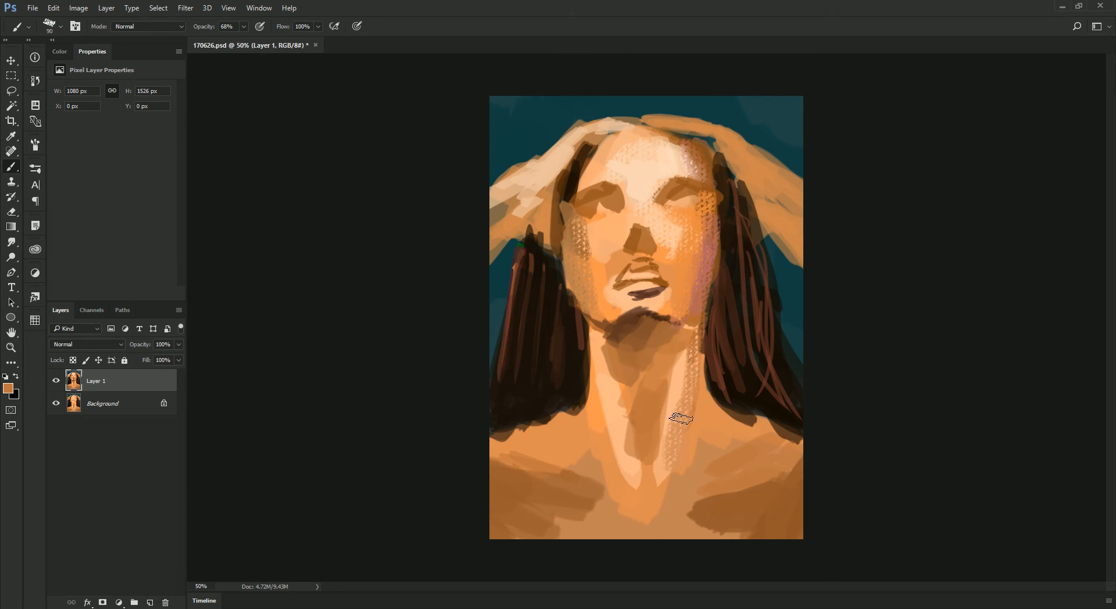
drag(690, 390, 673, 470)
drag(680, 381, 666, 416)
alt+click(677, 360)
drag(681, 365, 648, 440)
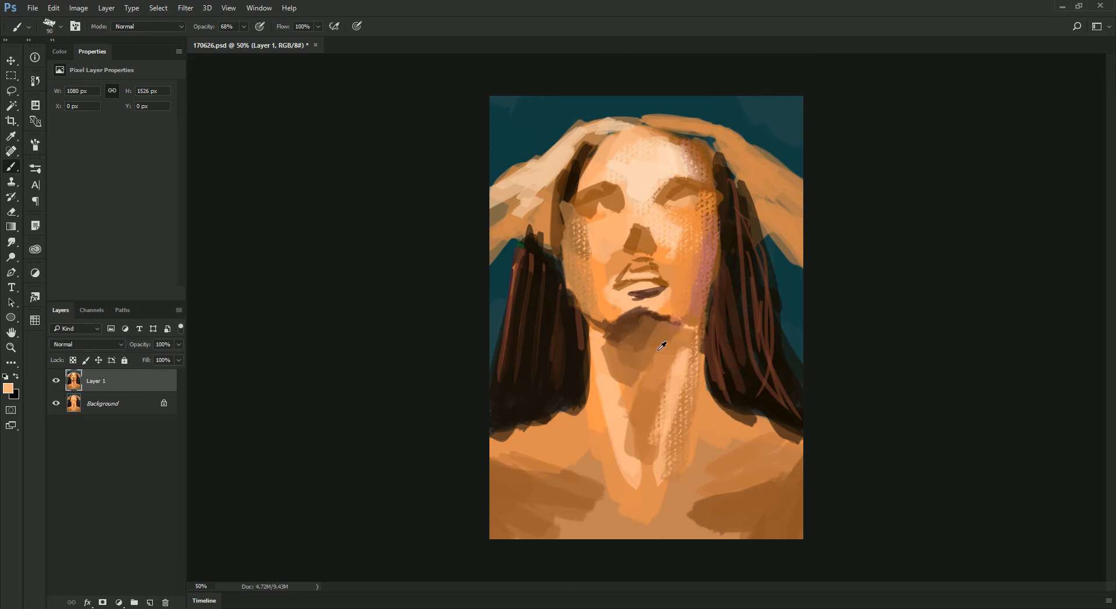
Texture the upper throat shadow and the left half of the neck with sampled brown, orange and peach tones
alt+click(626, 340)
alt+click(659, 369)
mouse_move(663, 337)
mouse_down()
mouse_move(642, 349)
mouse_move(633, 408)
mouse_up()
alt+click(631, 403)
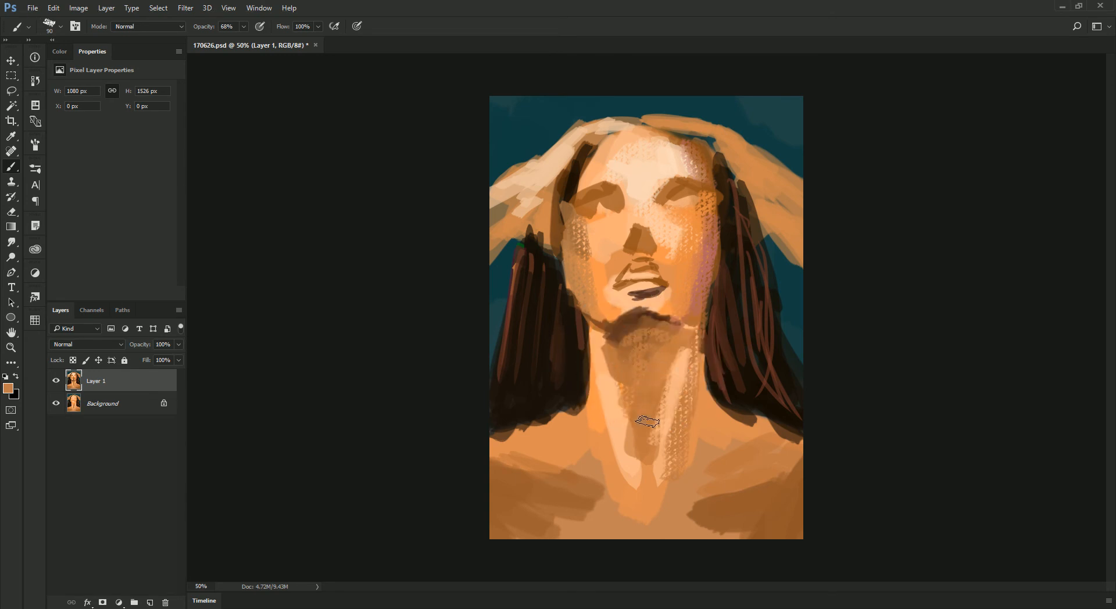
alt+click(620, 374)
drag(608, 378, 615, 433)
alt+click(603, 409)
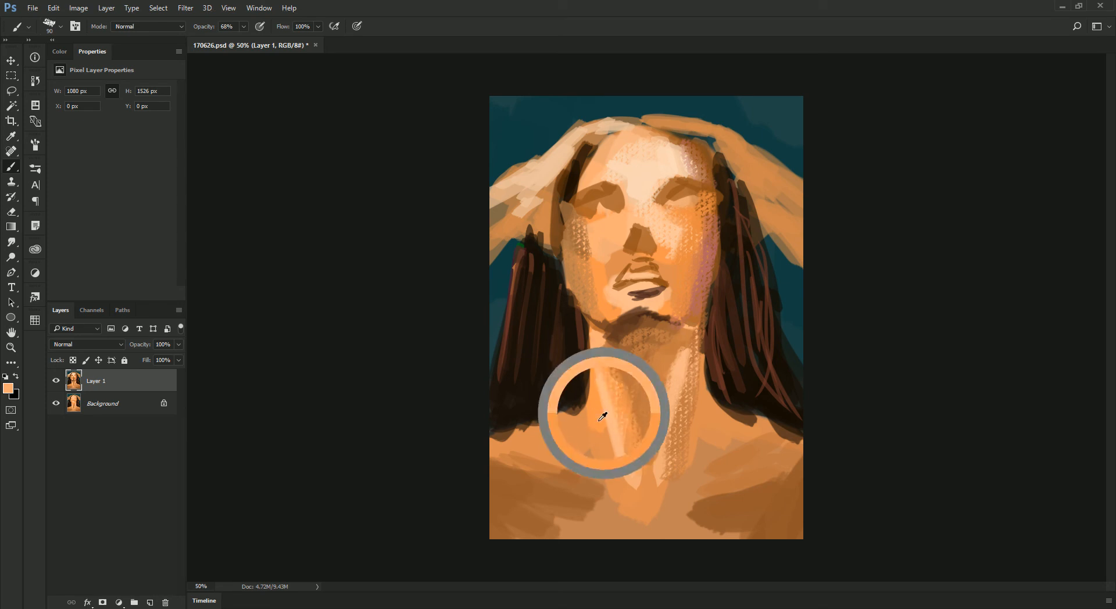
Add dotted strokes in sampled hair and skin tones along the left edge of the neck, down to the shoulder
alt+click(574, 361)
alt+click(661, 369)
drag(585, 325, 587, 445)
alt+click(629, 317)
drag(587, 322, 584, 447)
alt+click(570, 423)
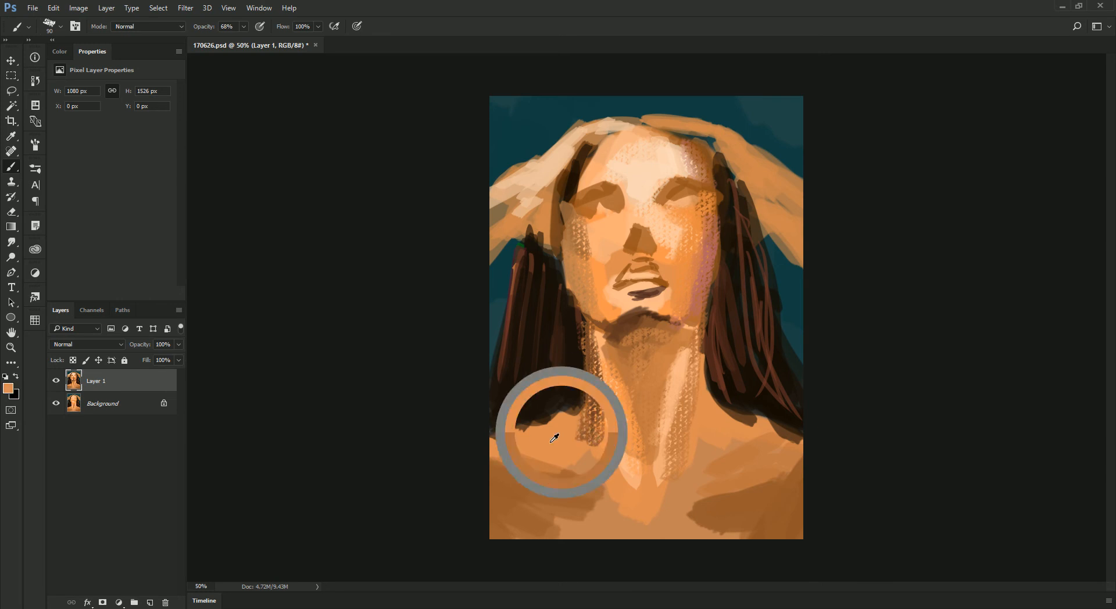
alt+click(562, 438)
alt+click(586, 436)
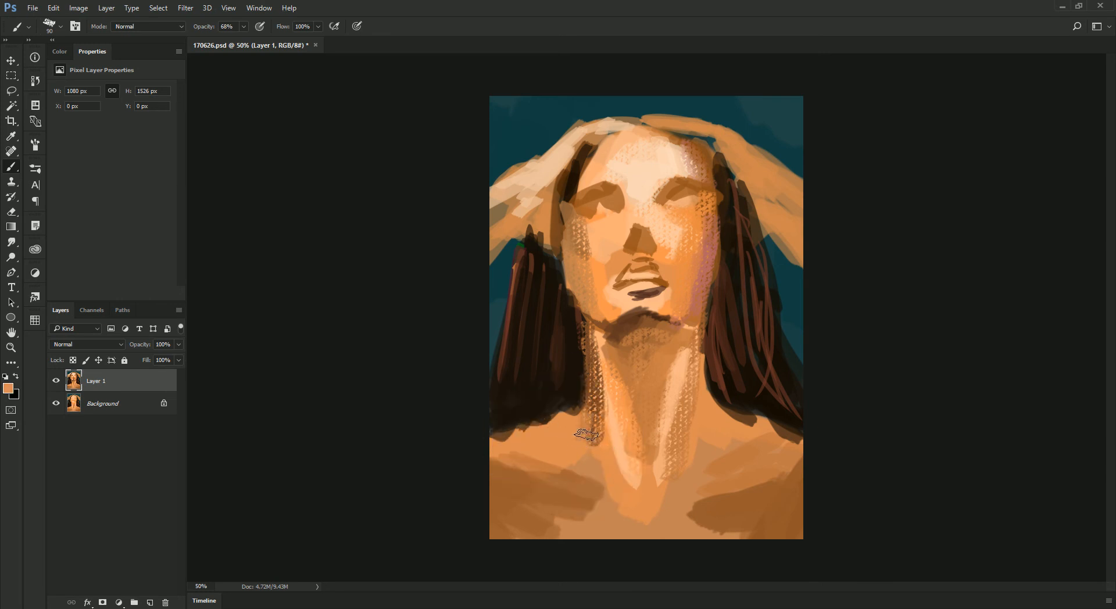
drag(594, 400, 578, 409)
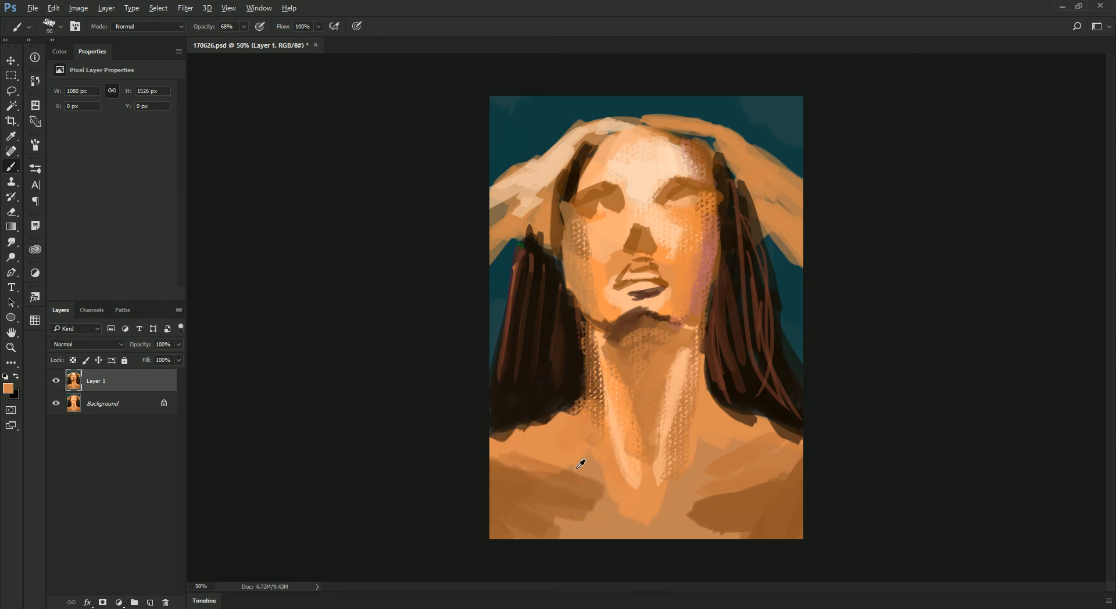
Paint textured peach highlights along both collarbones and the right shoulder, enlarging the brush to 125 px
alt+click(655, 411)
mouse_move(554, 485)
mouse_down()
mouse_move(599, 483)
mouse_move(535, 475)
mouse_move(589, 468)
mouse_move(534, 474)
mouse_move(545, 464)
mouse_move(527, 458)
mouse_move(560, 463)
mouse_up()
key(bracketright)
key(bracketright)
drag(744, 451, 702, 467)
mouse_move(737, 432)
mouse_down()
mouse_move(770, 431)
mouse_move(710, 443)
mouse_up()
mouse_move(793, 436)
mouse_down()
mouse_move(733, 430)
mouse_move(771, 438)
mouse_move(726, 480)
mouse_move(763, 472)
mouse_move(688, 499)
mouse_move(667, 494)
mouse_move(697, 498)
mouse_move(668, 503)
mouse_up()
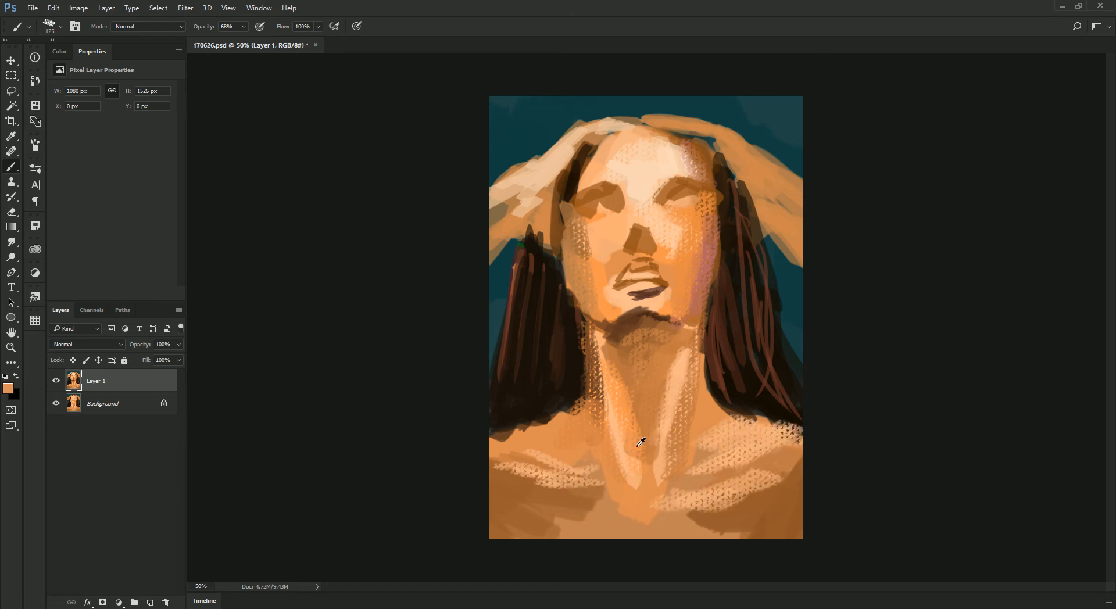
Deepen the central throat shadow with a sampled dark hair color and blend it with neck tones, using a 90 px brush
alt+click(729, 380)
drag(625, 424, 638, 485)
alt+click(621, 424)
alt+click(635, 458)
alt+click(723, 357)
key(bracketleft)
key(bracketleft)
drag(639, 437, 641, 470)
alt+click(640, 425)
mouse_move(635, 419)
mouse_down()
mouse_move(639, 477)
mouse_move(649, 449)
mouse_move(647, 466)
mouse_up()
alt+click(638, 455)
Add pinkish mauve strokes to the right side of the neck and the right collarbone, sampling the color from the right cheek
mouse_move(669, 366)
mouse_down()
mouse_move(646, 472)
mouse_move(680, 466)
mouse_move(700, 377)
mouse_up()
alt+click(705, 289)
mouse_move(706, 483)
mouse_down()
mouse_move(774, 461)
mouse_move(681, 492)
mouse_move(733, 480)
mouse_move(711, 480)
mouse_move(712, 469)
mouse_move(786, 439)
mouse_move(701, 465)
mouse_move(798, 433)
mouse_move(739, 435)
mouse_move(702, 462)
mouse_up()
alt+click(709, 486)
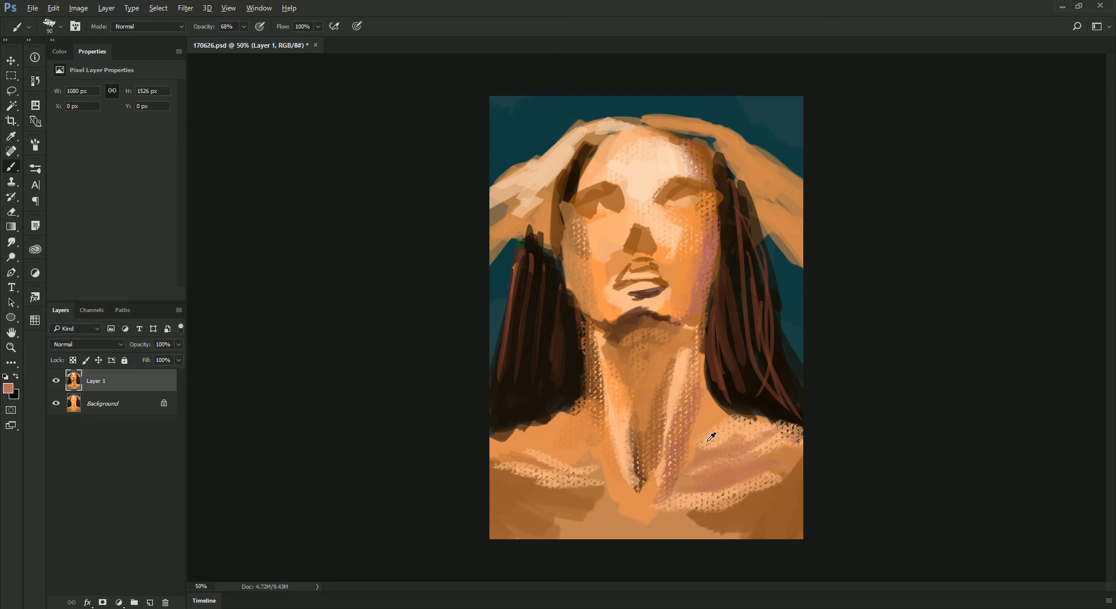
Blend the right edge of the neck with sampled orange and texture the hair beside it in sampled dark brown
alt+click(700, 411)
alt+click(718, 430)
alt+click(697, 419)
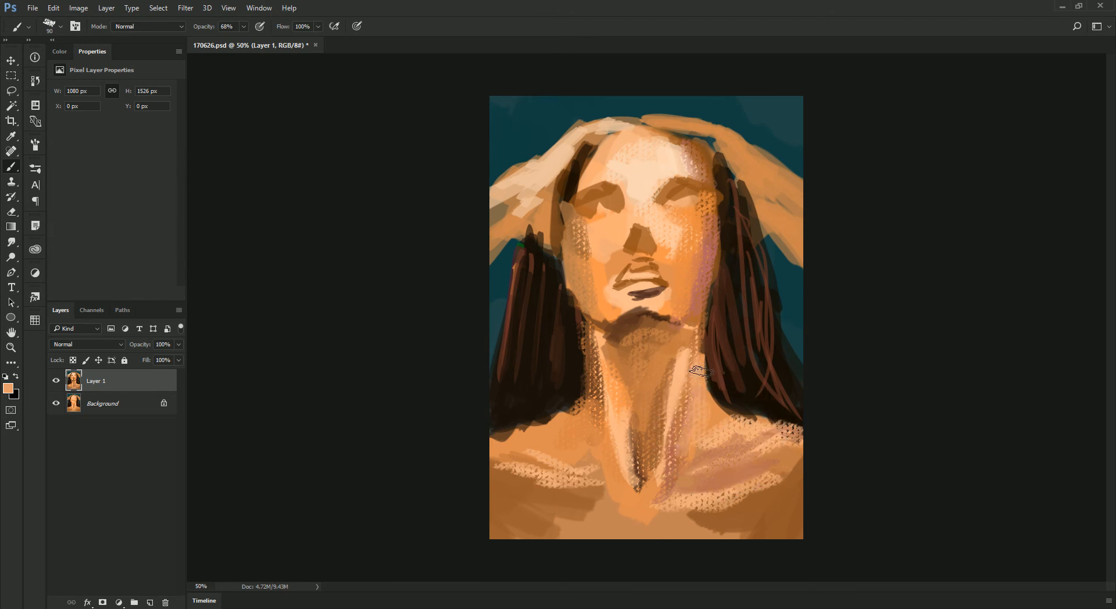
alt+click(719, 407)
mouse_move(723, 323)
mouse_down()
mouse_move(722, 398)
mouse_move(712, 348)
mouse_move(742, 241)
mouse_move(726, 270)
mouse_move(723, 362)
mouse_move(740, 341)
mouse_move(759, 376)
mouse_up()
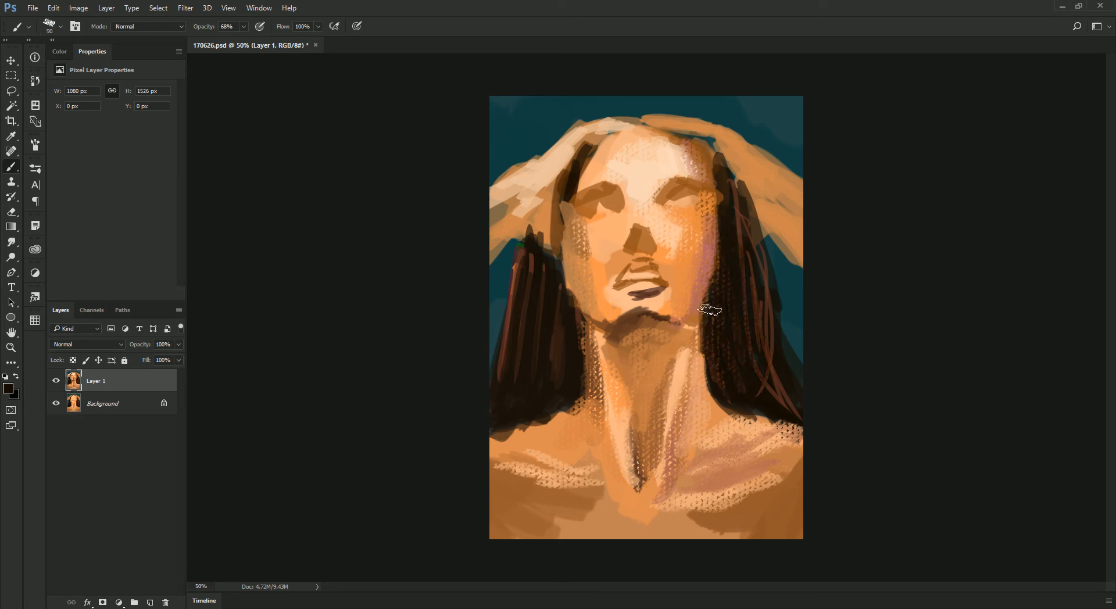
Paint both ears with textured light peach sampled from the face, and tint them orange with a 60 px brush
alt+click(668, 225)
drag(722, 253, 715, 294)
mouse_move(563, 256)
mouse_down()
mouse_move(564, 295)
mouse_move(551, 254)
mouse_move(561, 240)
mouse_move(559, 273)
mouse_move(565, 253)
mouse_up()
alt+click(602, 263)
alt+click(597, 276)
key(bracketleft)
key(bracketleft)
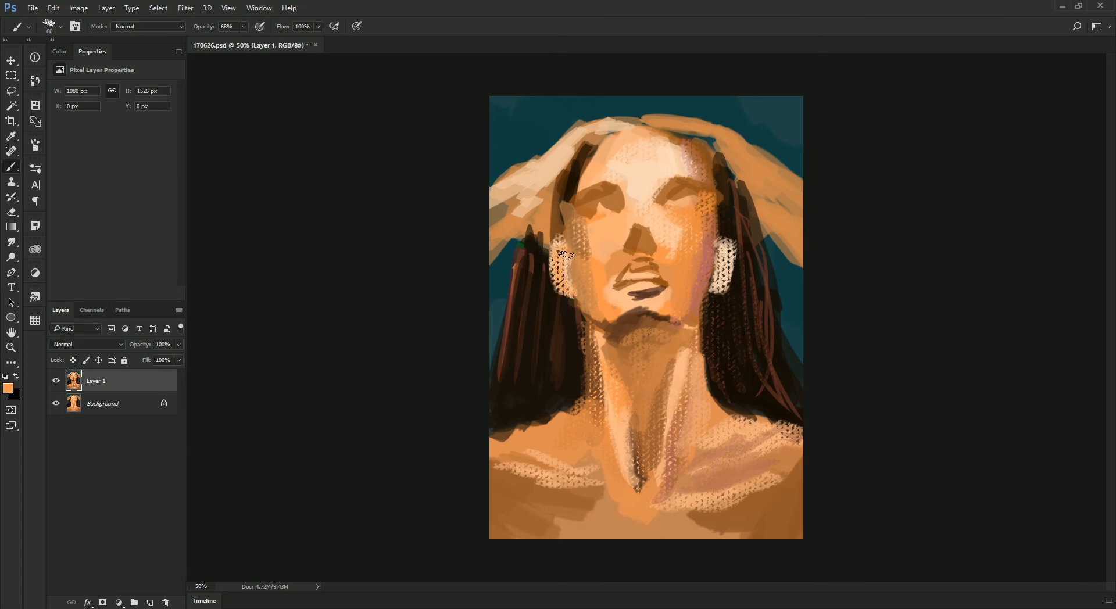
mouse_move(701, 267)
mouse_down()
mouse_move(722, 256)
mouse_move(709, 270)
mouse_up()
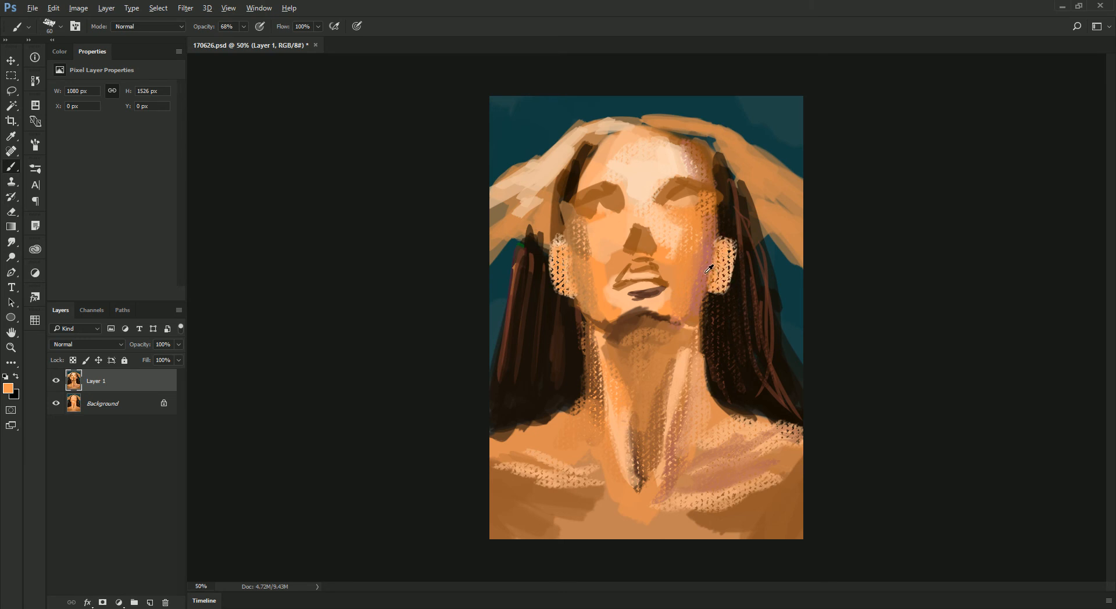
Shade the inside of both ears with sampled dark and skin tones, using a 40 px brush
alt+click(704, 285)
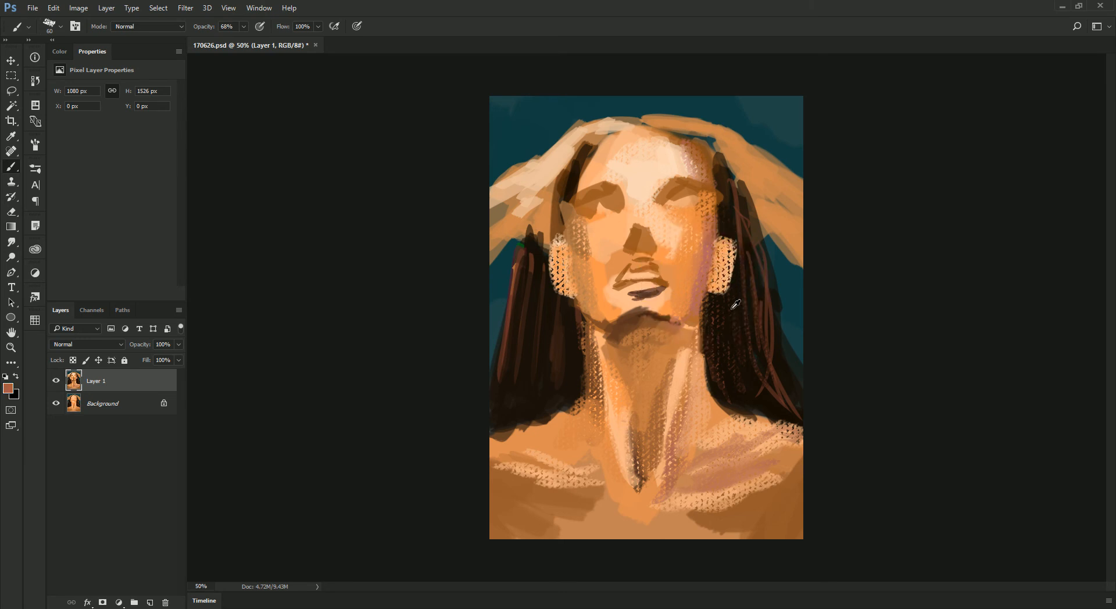
alt+click(728, 245)
alt+click(747, 282)
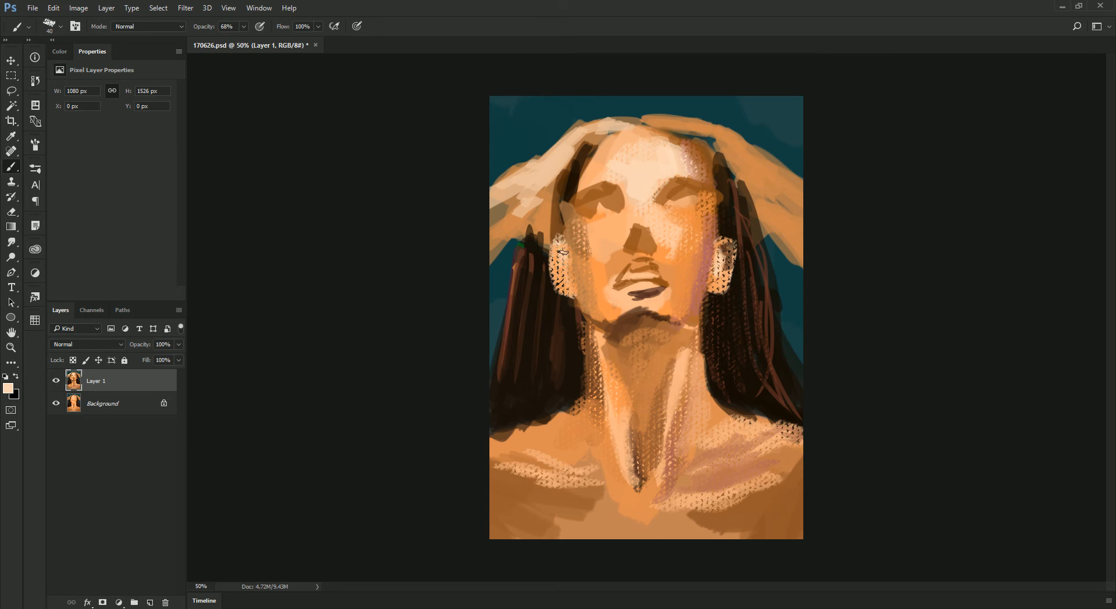
alt+click(528, 301)
alt+click(559, 323)
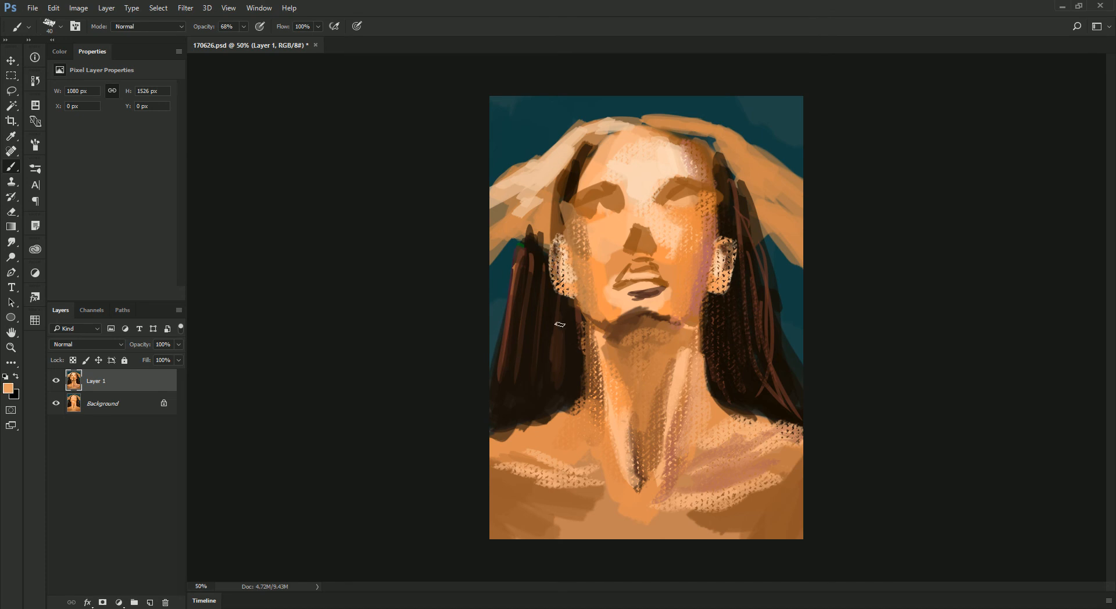
Texture the left hair with sampled brown tones and the left shoulder edge with orange, enlarging the brush to 70 px
alt+click(515, 264)
alt+click(521, 250)
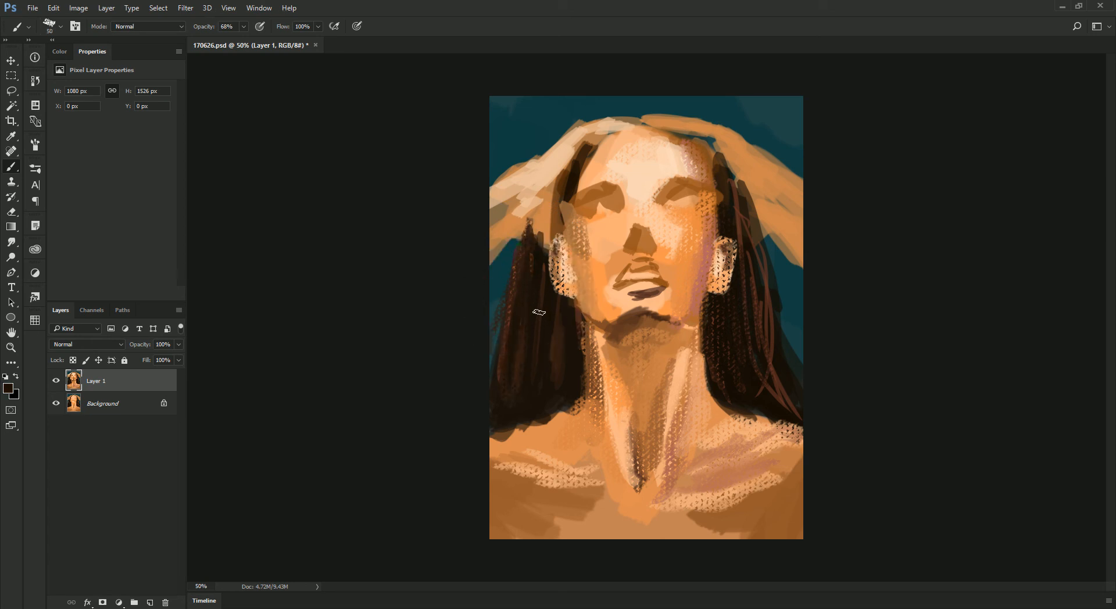
mouse_move(570, 405)
mouse_down()
mouse_move(557, 421)
mouse_move(522, 431)
mouse_move(560, 425)
mouse_move(479, 446)
mouse_up()
alt+click(579, 423)
alt+click(579, 418)
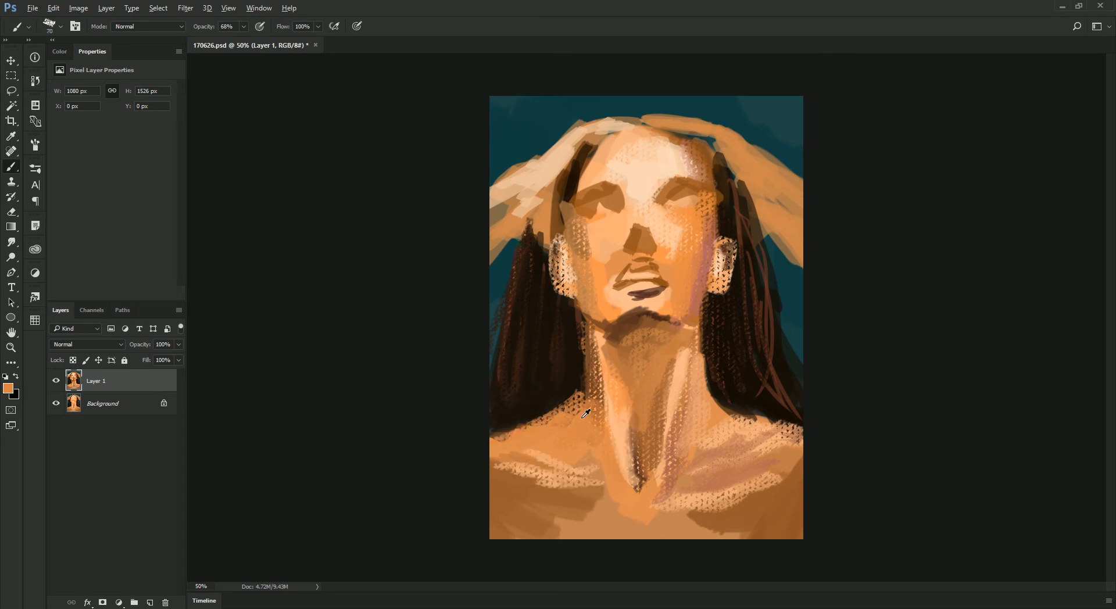
alt+click(562, 400)
Texture the left side of the chest and collarbone with sampled browns and orange, enlarging the brush to 100 px
mouse_move(543, 466)
alt+mouse_down()
mouse_move(572, 498)
mouse_move(527, 517)
mouse_move(517, 498)
alt+mouse_up()
alt+click(577, 491)
key(bracketright)
key(bracketright)
key(bracketright)
drag(492, 456, 529, 510)
mouse_move(490, 467)
mouse_down()
mouse_move(496, 522)
mouse_move(507, 520)
mouse_up()
alt+shift+drag(549, 481, 573, 497)
mouse_move(500, 462)
mouse_down()
mouse_move(532, 511)
mouse_move(506, 530)
mouse_up()
alt+click(526, 484)
mouse_move(505, 479)
mouse_down()
mouse_move(577, 495)
mouse_move(546, 509)
mouse_up()
alt+click(523, 456)
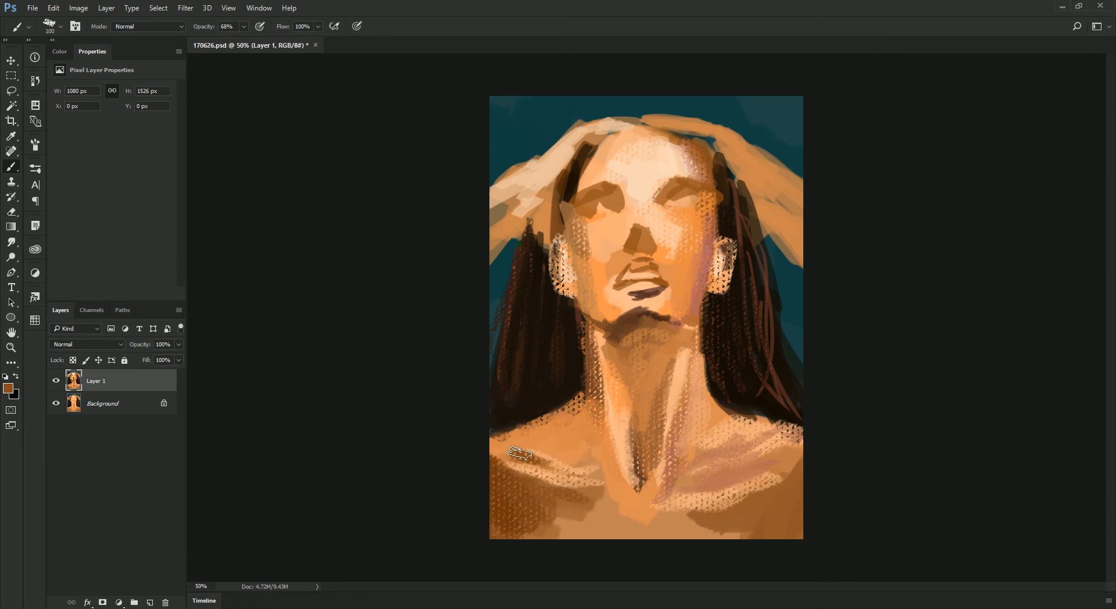
alt+click(599, 459)
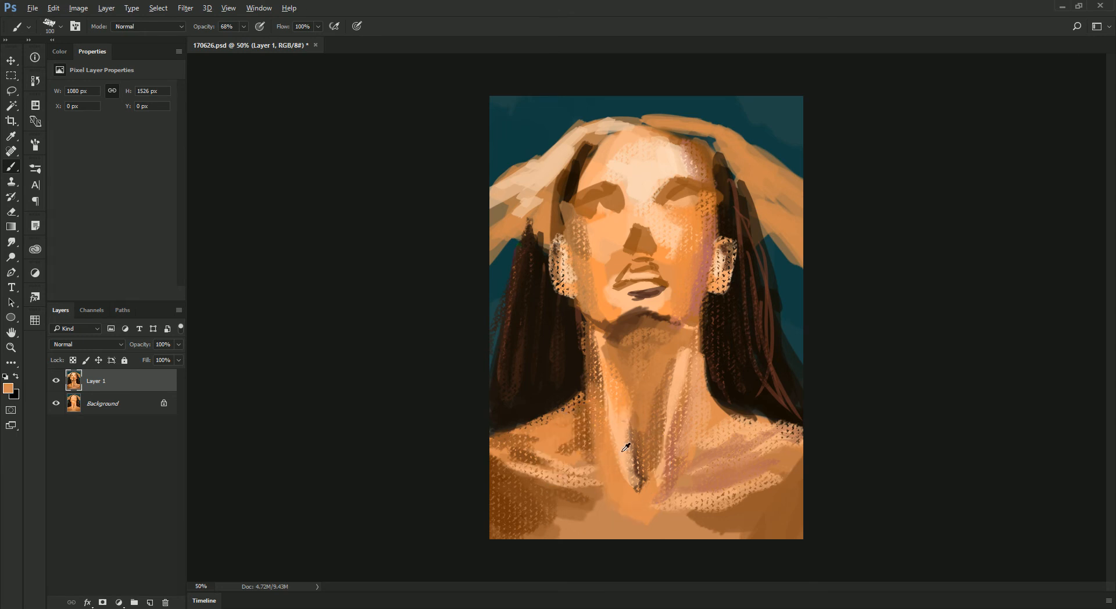
Soften the central throat with textured strokes in sampled brown and peach tones
alt+click(641, 480)
alt+click(633, 372)
drag(627, 395, 640, 475)
alt+click(674, 371)
drag(651, 378, 653, 431)
alt+click(627, 349)
alt+click(681, 371)
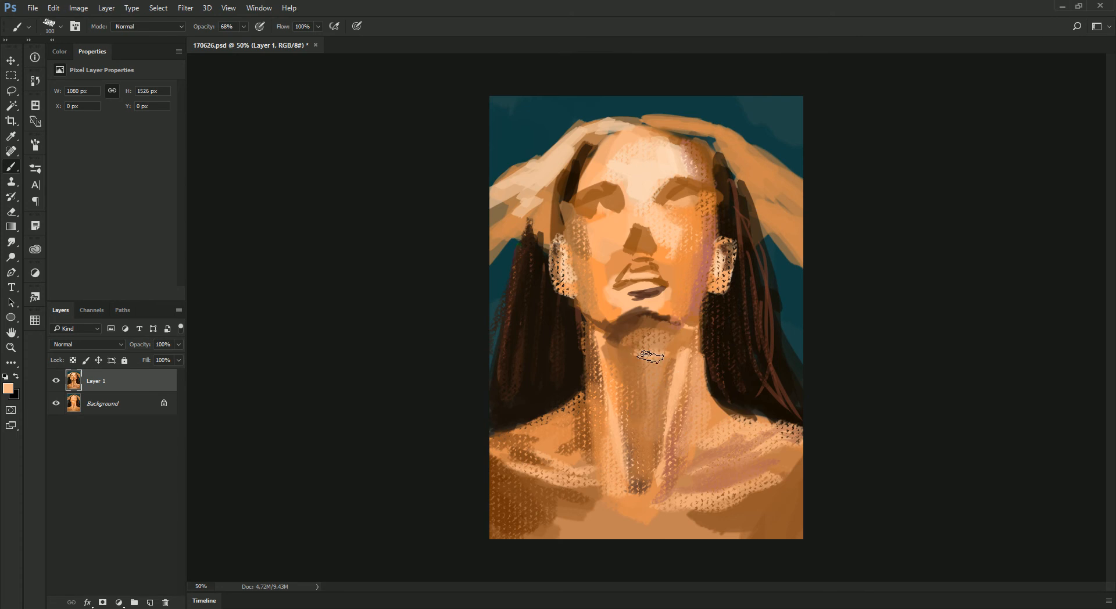
mouse_move(669, 349)
mouse_down()
mouse_move(641, 354)
mouse_move(644, 412)
mouse_up()
Texture the shadow under the chin and jaw with sampled browns, and refine the chin edge with orange using an 80 px brush
mouse_move(632, 349)
mouse_down()
mouse_move(660, 362)
mouse_move(641, 315)
mouse_move(660, 324)
mouse_move(624, 356)
mouse_move(608, 334)
mouse_move(636, 331)
mouse_move(664, 349)
mouse_move(626, 358)
mouse_move(632, 369)
mouse_move(651, 333)
mouse_move(636, 339)
mouse_move(690, 320)
mouse_up()
alt+click(659, 363)
alt+click(642, 324)
alt+click(649, 355)
alt+click(611, 329)
drag(605, 331, 599, 348)
alt+click(662, 310)
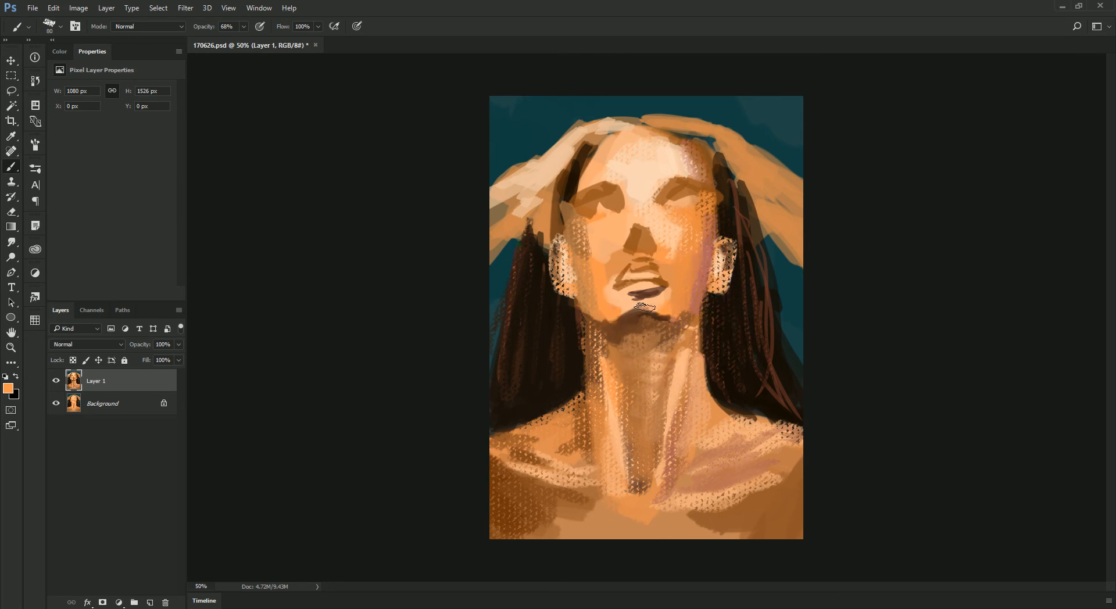
drag(632, 312, 626, 314)
alt+click(633, 325)
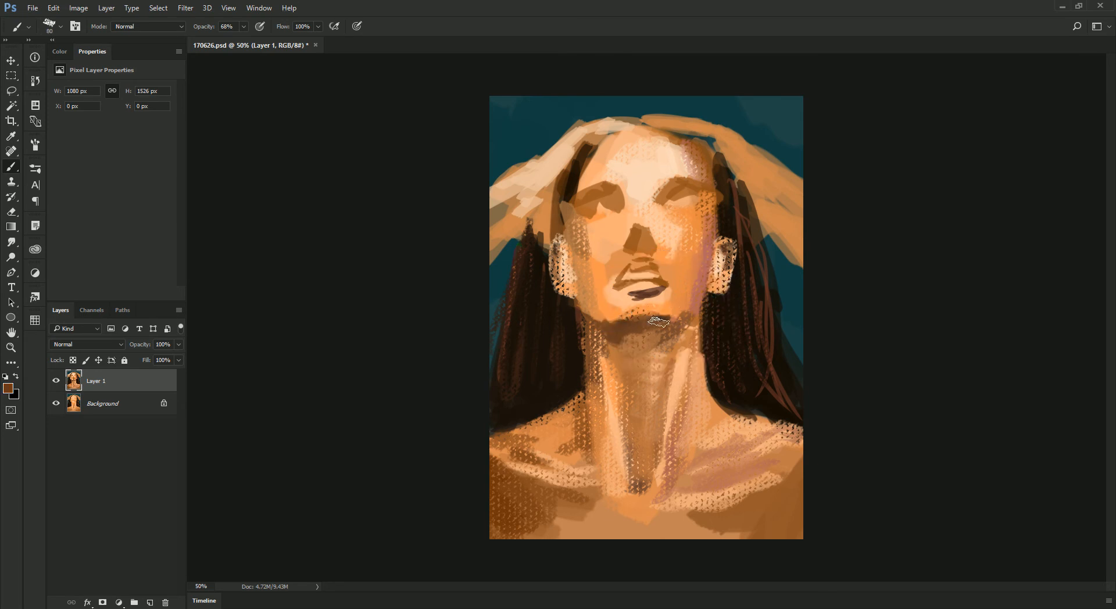
alt+click(623, 343)
Texture the raised right arm with light peach sampled from the left arm and orange along its underside
alt+click(748, 168)
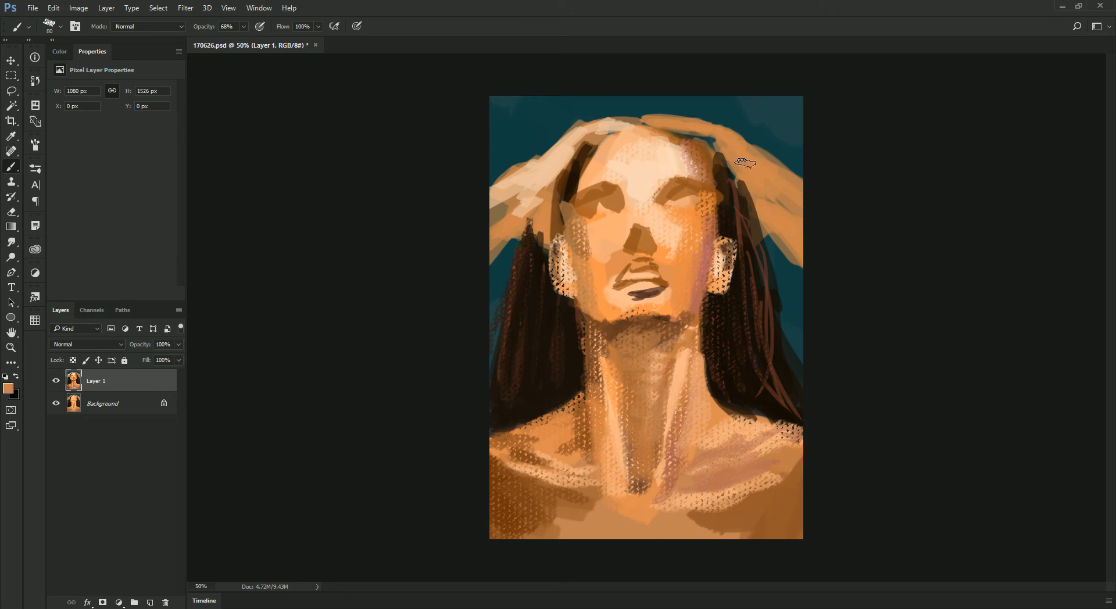
alt+click(562, 158)
mouse_move(671, 126)
mouse_down()
mouse_move(722, 138)
mouse_move(756, 169)
mouse_move(773, 158)
mouse_move(790, 170)
mouse_move(796, 223)
mouse_move(770, 178)
mouse_move(736, 212)
mouse_move(751, 221)
mouse_move(740, 226)
mouse_up()
alt+click(752, 189)
alt+click(755, 212)
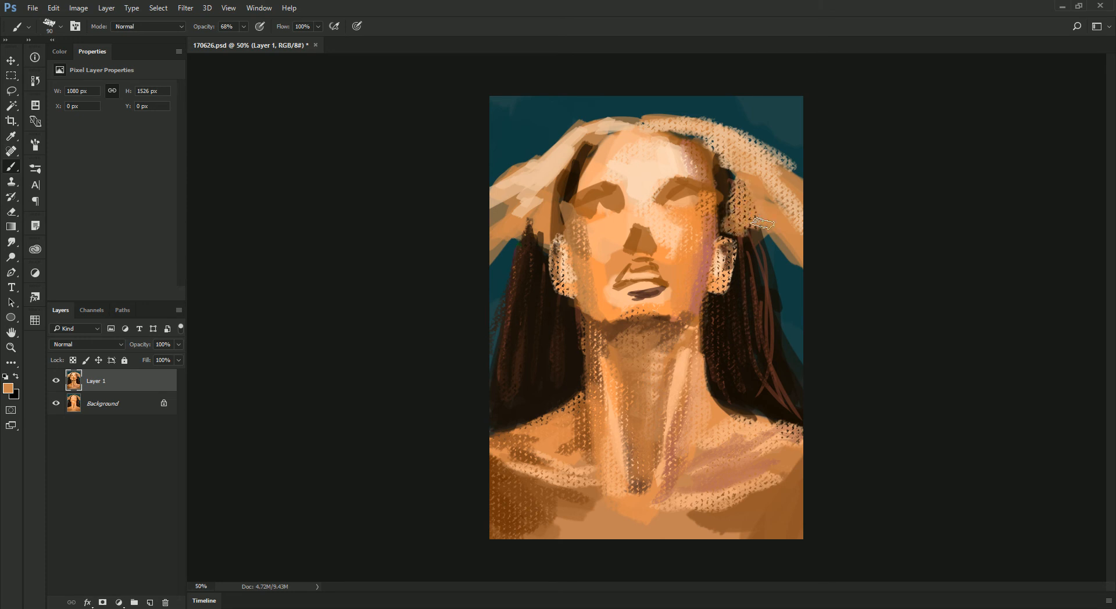
mouse_move(785, 257)
mouse_down()
mouse_move(797, 271)
mouse_move(777, 243)
mouse_up()
alt+click(793, 207)
alt+click(785, 256)
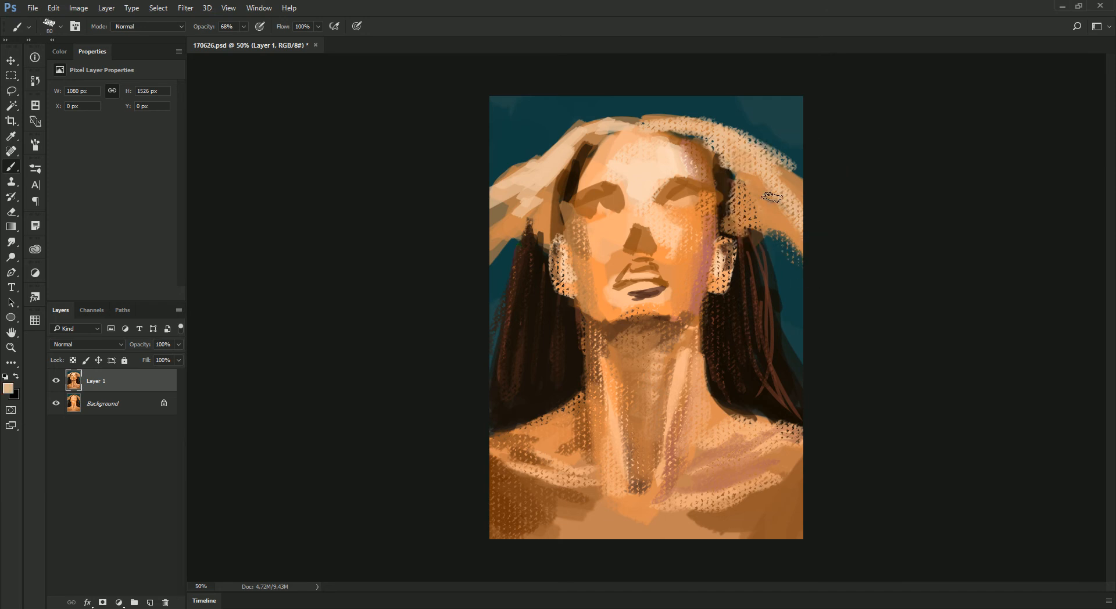
drag(750, 181, 778, 207)
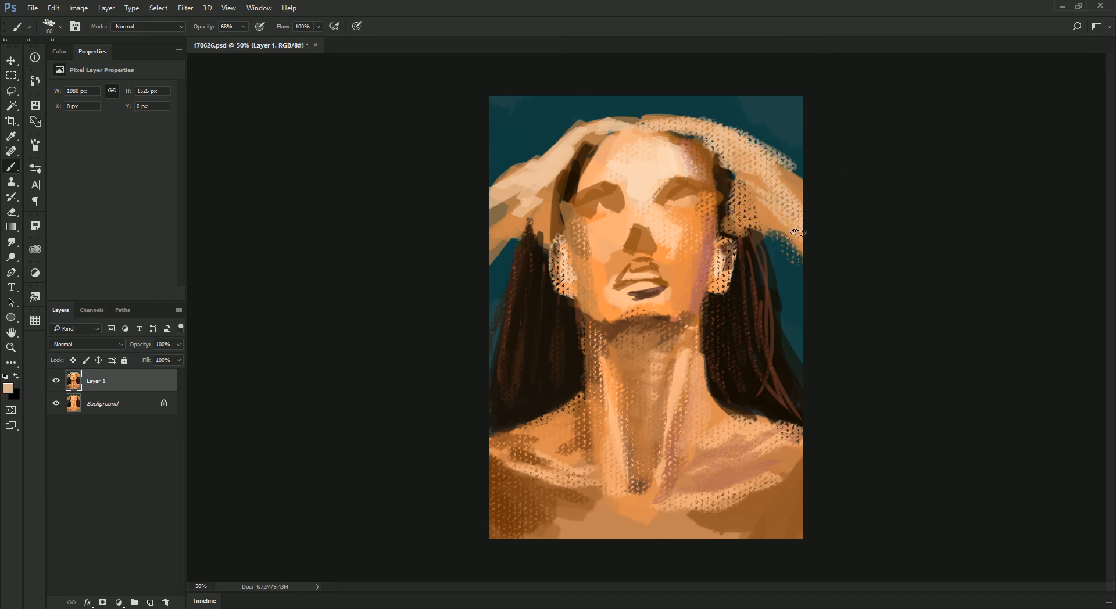
Shade the underside of the right arm with sampled dark hair color, and blend in brown and pinkish cheek tones
alt+click(753, 371)
key(bracketright)
alt+click(740, 343)
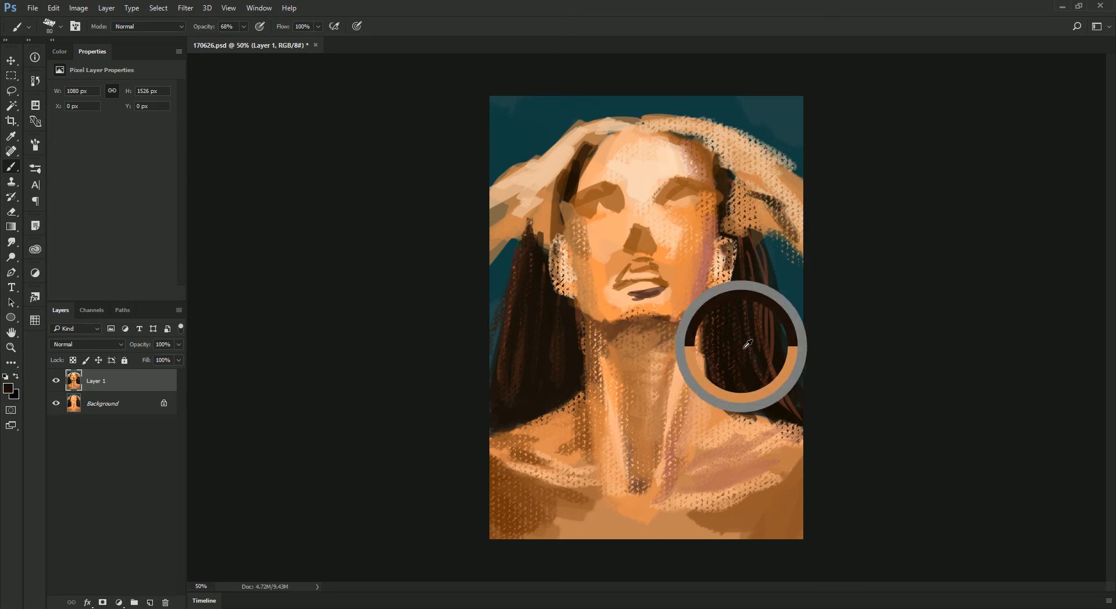
drag(750, 205, 794, 230)
alt+click(756, 225)
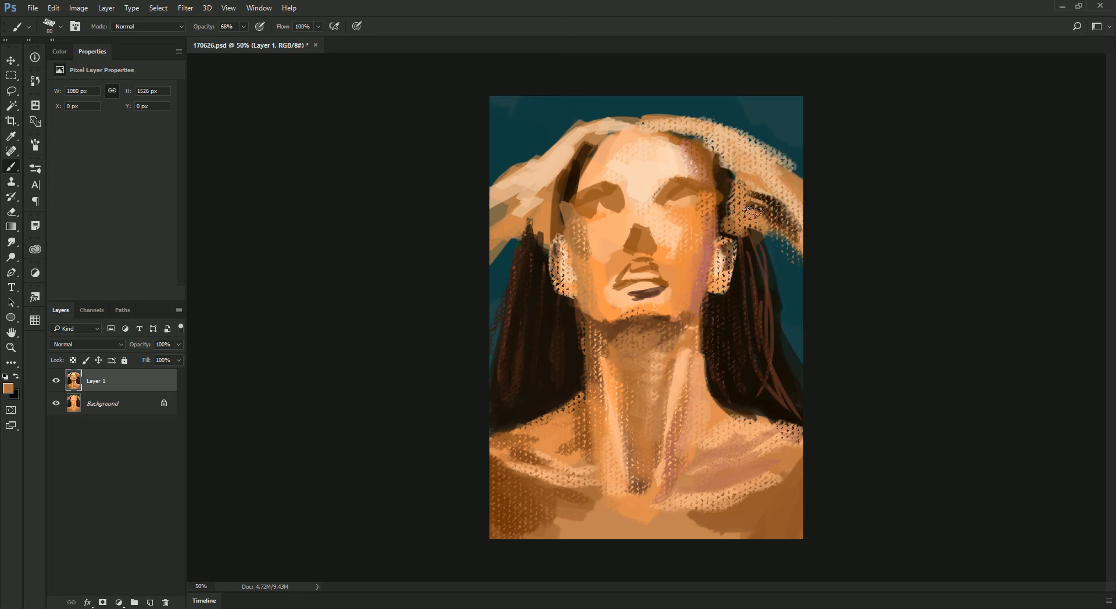
alt+click(758, 221)
alt+click(766, 196)
alt+click(706, 259)
alt+click(754, 190)
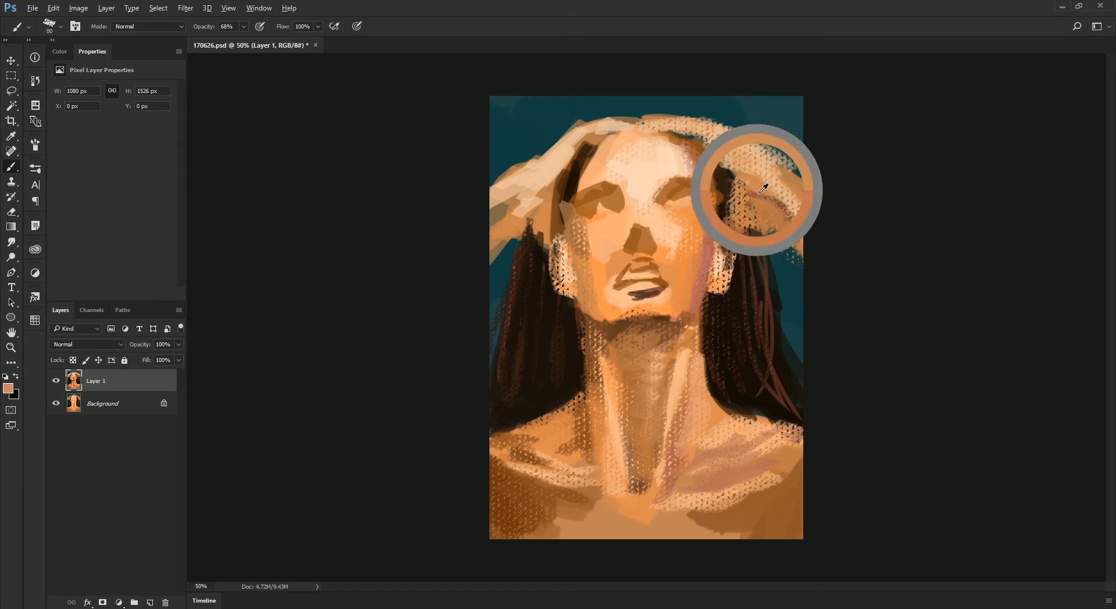
Refine the upper edge of the right arm with sampled skin tones and background teal
alt+click(778, 169)
drag(751, 136, 801, 168)
alt+click(759, 129)
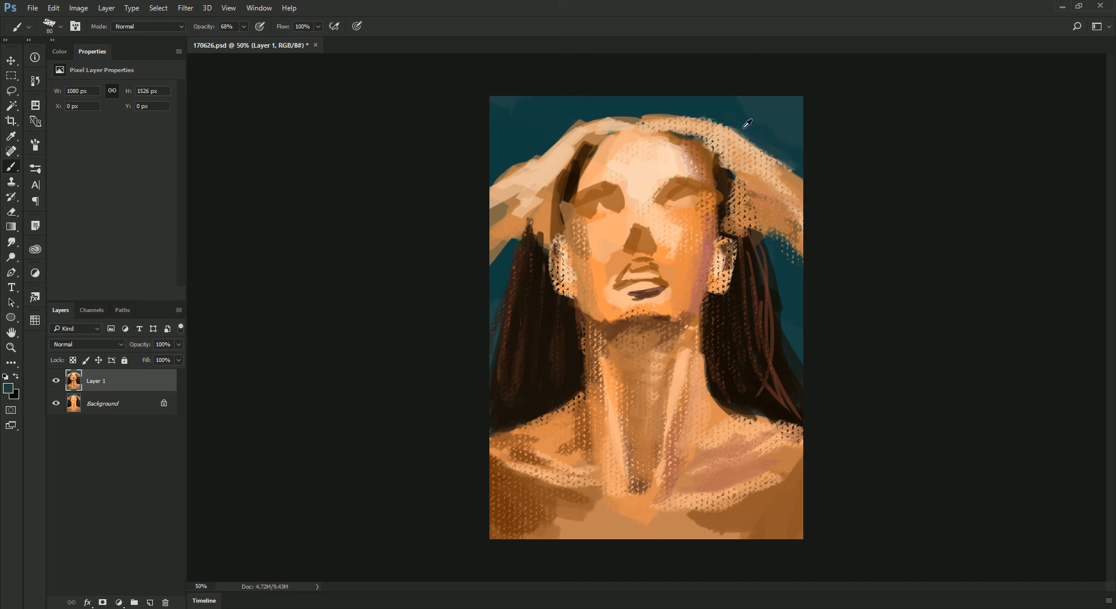
alt+click(729, 112)
alt+click(727, 144)
alt+click(793, 176)
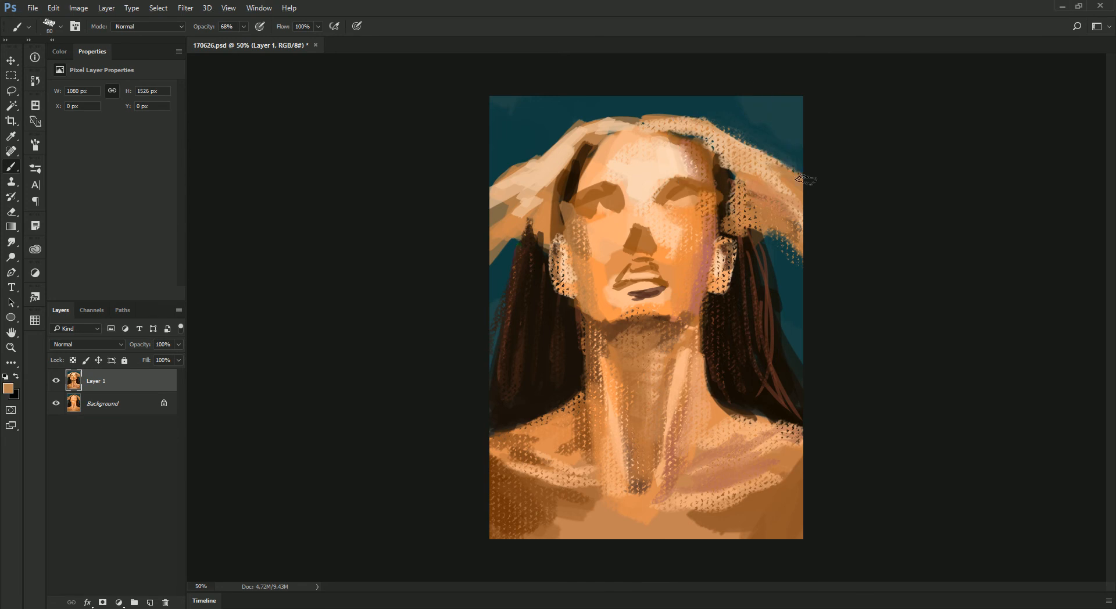
Darken the right hair with 125 px textured strokes and soften its outer edge with sampled background teal
key(ctrl+minus)
alt+click(747, 295)
key(ctrl+plus)
alt+click(735, 295)
key(bracketright)
key(bracketright)
key(bracketright)
drag(761, 244, 765, 326)
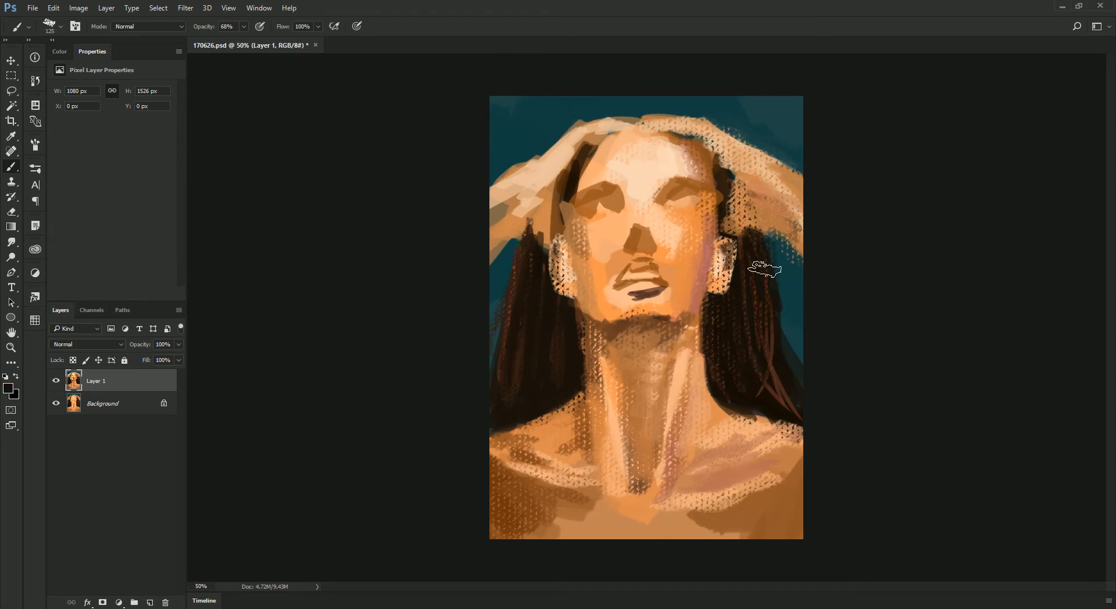
drag(765, 217, 770, 327)
alt+click(791, 304)
drag(788, 267, 789, 321)
Texture the lower ends of the right hair with sampled hair tones, using a smaller brush
alt+click(771, 350)
key(bracketleft)
key(bracketleft)
key(bracketleft)
drag(781, 365, 784, 393)
alt+click(772, 387)
alt+click(778, 394)
Paint fine pinkish highlight strands through the right hair, reducing the brush to 30 px
drag(766, 315, 747, 282)
key(bracketleft)
key(bracketleft)
key(bracketleft)
key(bracketleft)
drag(745, 326, 767, 373)
key(bracketleft)
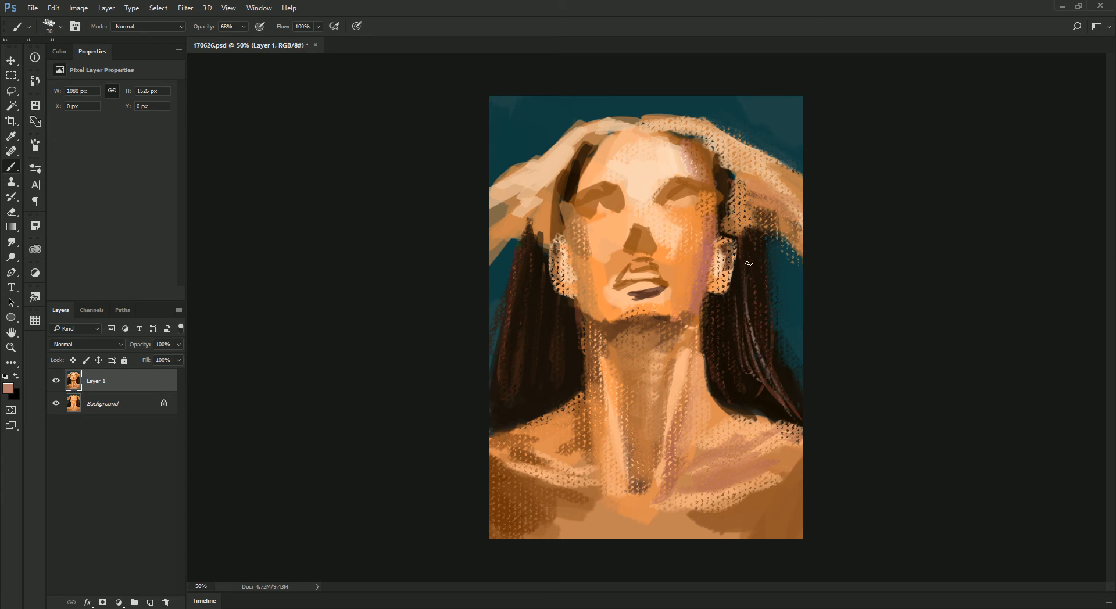
Add thin pinkish strands to the hair beside the right of the neck and to the left hair, down to a 20 px brush
mouse_move(712, 326)
mouse_down()
mouse_move(727, 385)
mouse_move(748, 405)
mouse_up()
mouse_move(710, 325)
mouse_down()
mouse_move(736, 375)
mouse_move(717, 389)
mouse_up()
drag(714, 295, 711, 342)
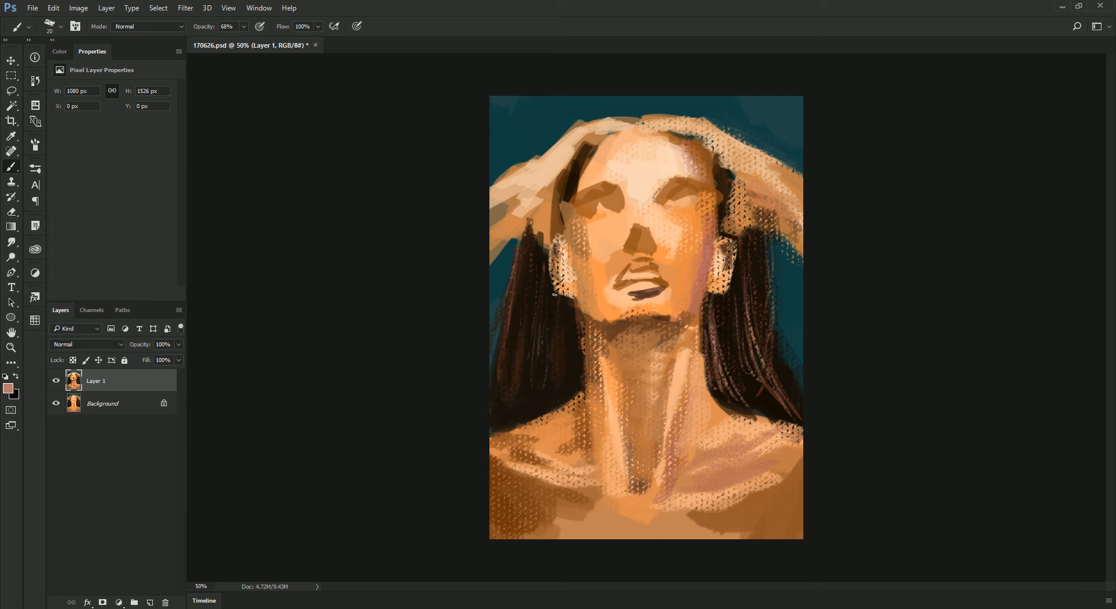
drag(535, 291, 525, 372)
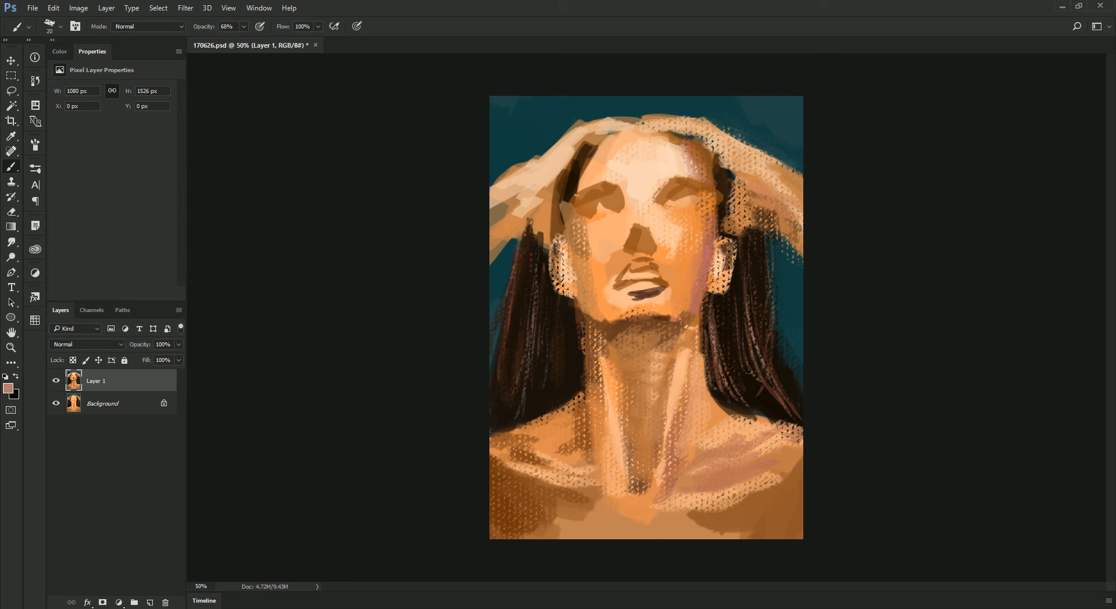
Texture the left forearm with sampled light and mid skin tones, using a larger brush of about 60 px
alt+click(535, 193)
key(bracketright)
mouse_move(527, 188)
mouse_down()
mouse_move(506, 218)
mouse_move(514, 192)
mouse_up()
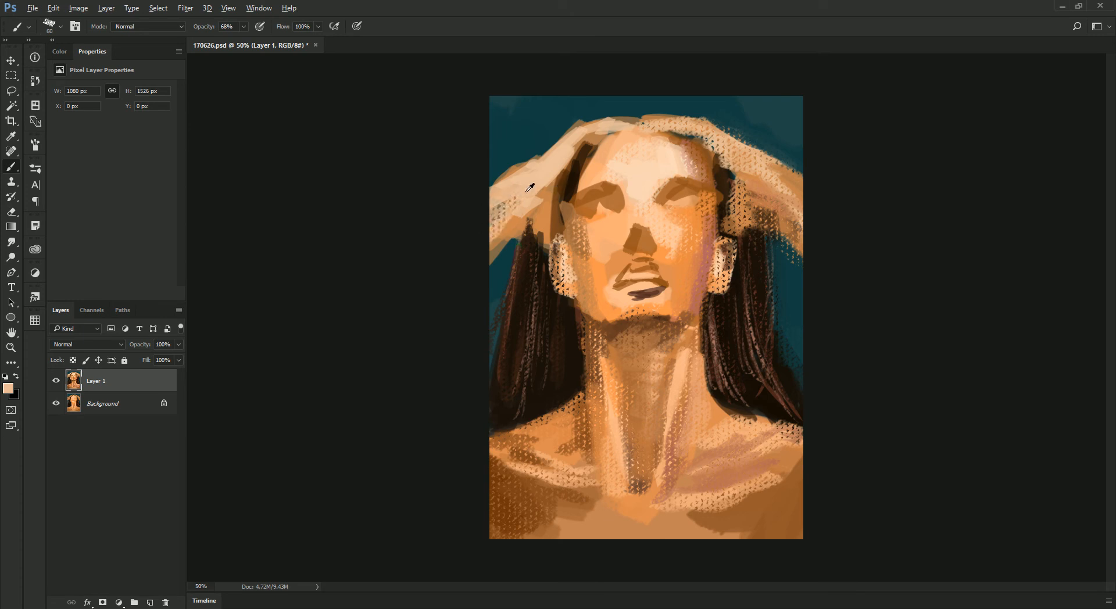
alt+click(523, 218)
alt+click(556, 214)
mouse_move(538, 198)
mouse_down()
mouse_move(483, 237)
mouse_move(541, 211)
mouse_move(519, 208)
mouse_move(527, 183)
mouse_move(504, 226)
mouse_move(477, 255)
mouse_up()
Work sampled dark and tan tones into the gap between the left arm and the temple, up to a 70 px brush
alt+click(537, 211)
alt+click(529, 186)
alt+click(546, 210)
alt+click(570, 187)
mouse_move(545, 200)
mouse_down()
mouse_move(543, 228)
mouse_move(557, 224)
mouse_move(541, 236)
mouse_move(549, 195)
mouse_move(566, 185)
mouse_move(545, 194)
mouse_move(541, 218)
mouse_up()
alt+click(536, 220)
alt+click(558, 193)
alt+click(553, 193)
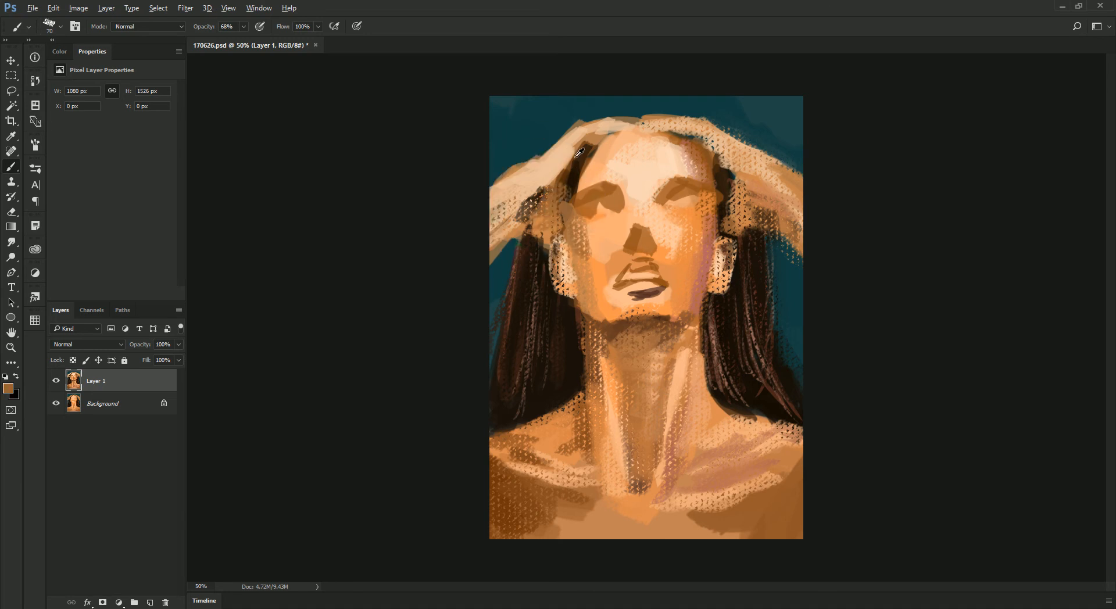
Add sampled skin-tone strokes over the top of the left hair beside the ear, using a 50 px brush
alt+click(532, 173)
drag(533, 240, 544, 231)
alt+click(546, 236)
alt+click(550, 260)
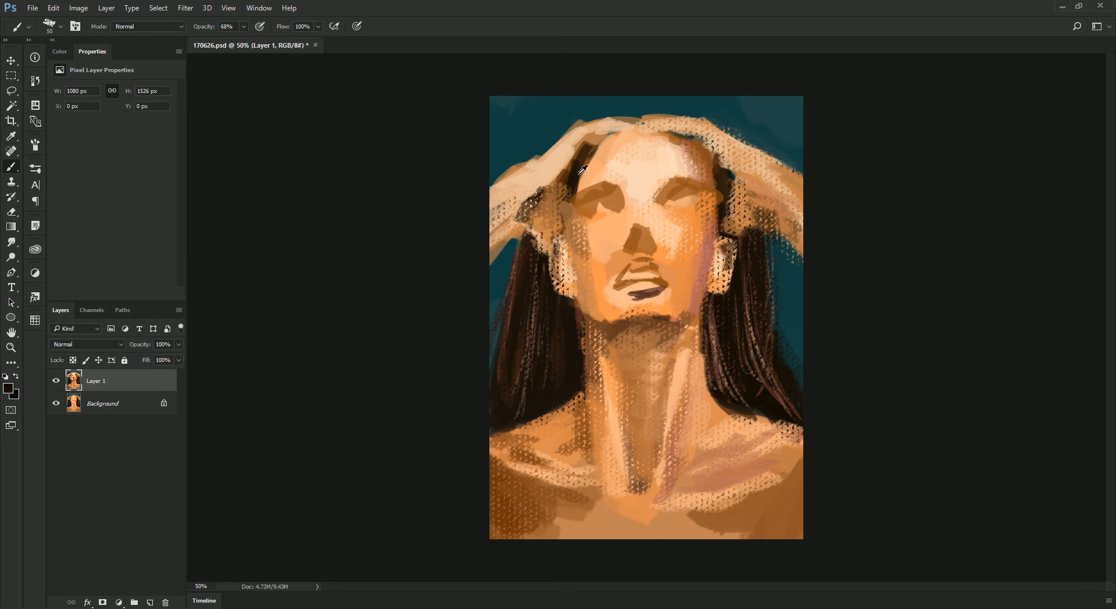
Texture the outer edges of the left and right hair with sampled dark browns, using a brush of 70 px and larger
alt+click(575, 170)
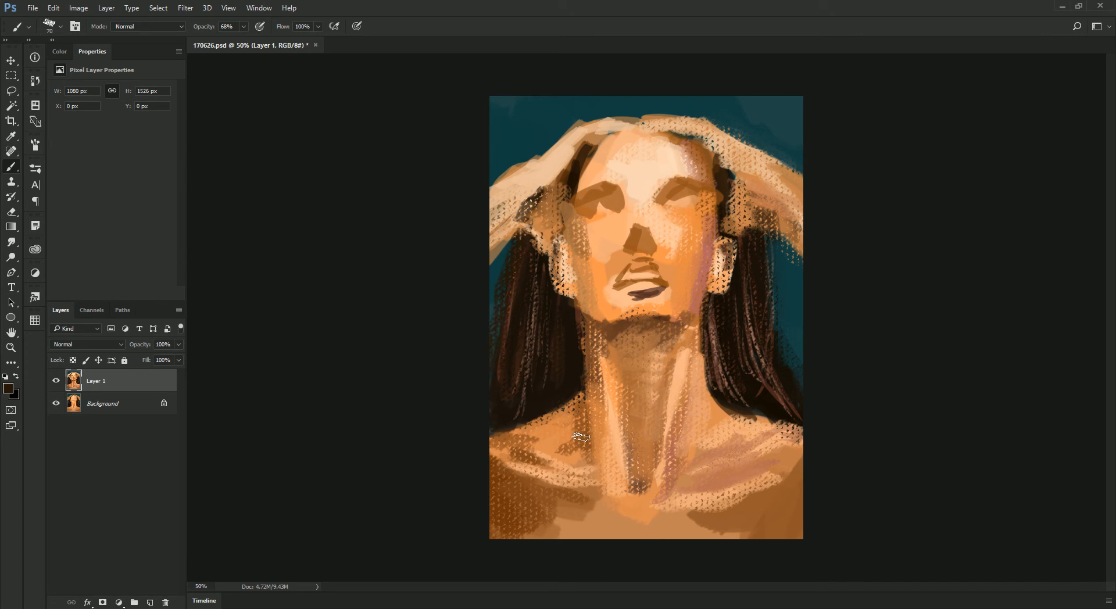
alt+click(750, 252)
key(bracketright)
drag(762, 231, 775, 398)
drag(773, 249, 771, 381)
Shade both eye sockets with sampled brown tones, using a 90 px textured brush
alt+click(602, 196)
alt+click(608, 191)
key(bracketright)
alt+click(601, 187)
drag(615, 191, 584, 210)
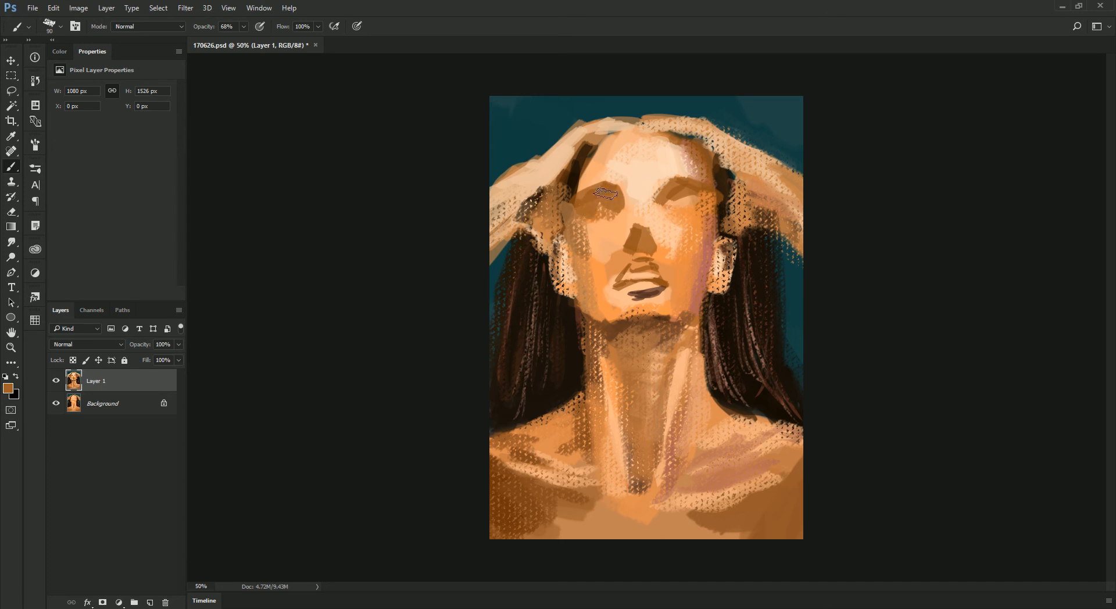
alt+click(686, 184)
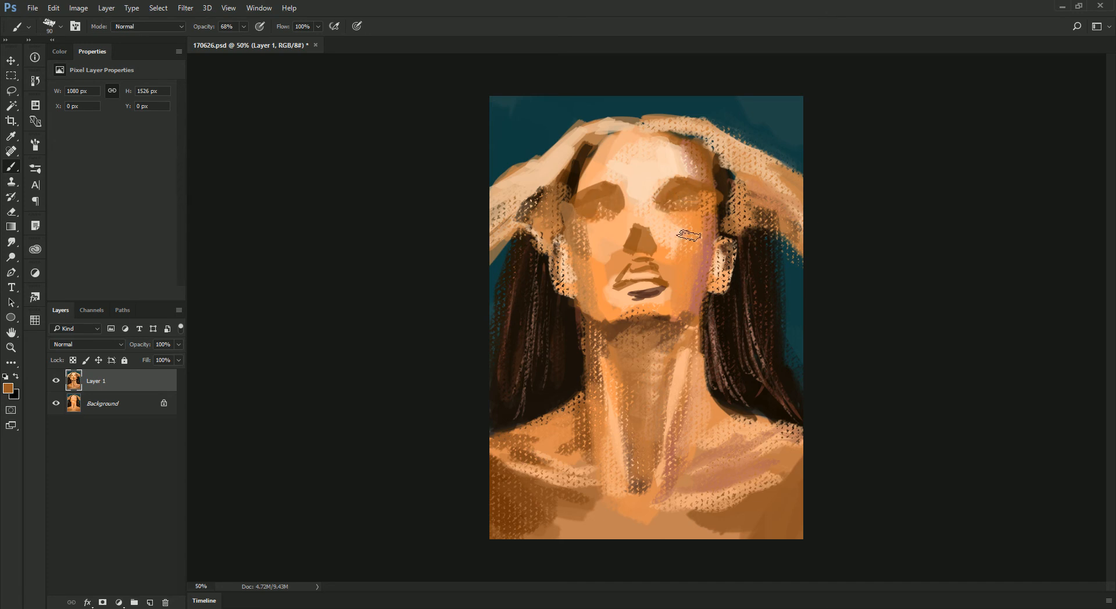
Reduce the brush to 70 px and shade the right side of the nose bridge and the nose with sampled brown
alt+click(653, 219)
key(bracketleft)
key(bracketleft)
alt+click(661, 195)
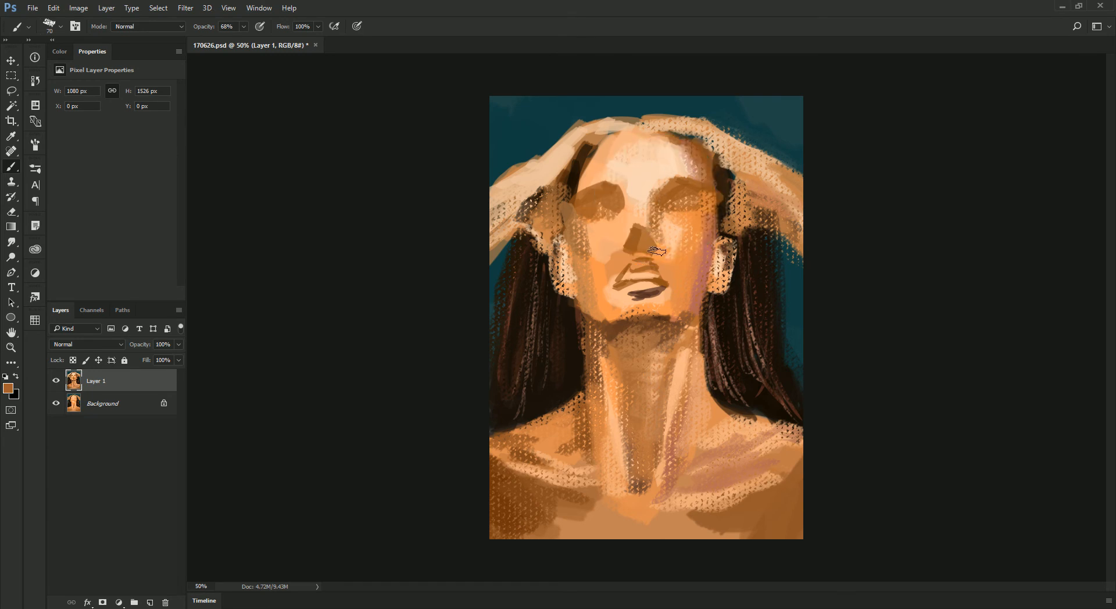
mouse_move(637, 228)
mouse_down()
mouse_move(625, 243)
mouse_move(647, 232)
mouse_move(651, 247)
mouse_up()
Texture the left side of the nose and the left cheek with sampled orange and light skin tones
alt+click(614, 211)
drag(619, 195, 619, 229)
alt+click(609, 225)
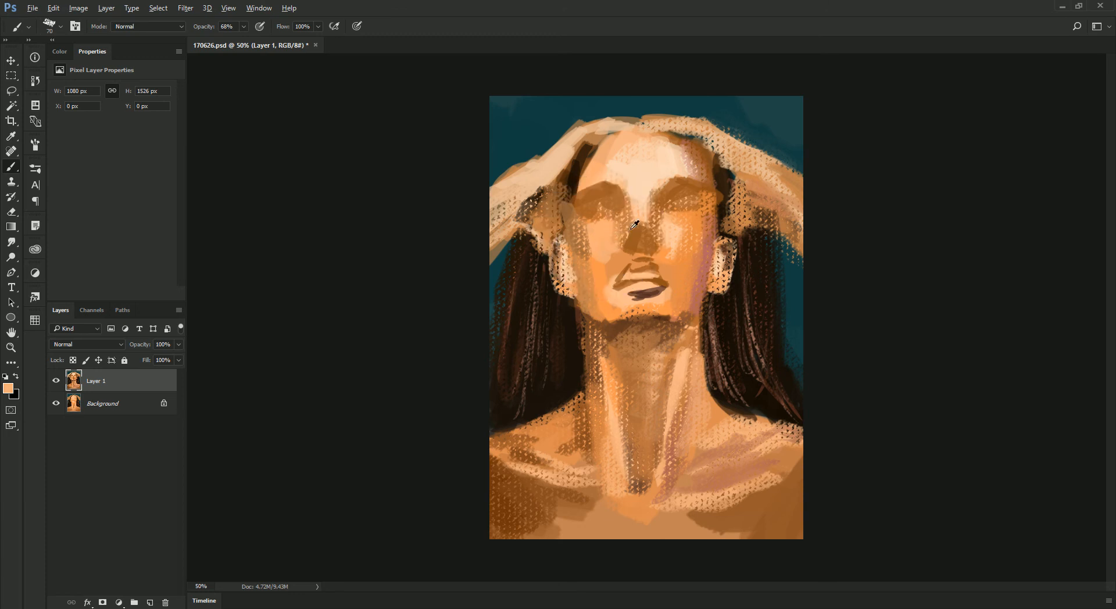
alt+click(606, 238)
alt+click(646, 171)
alt+click(616, 253)
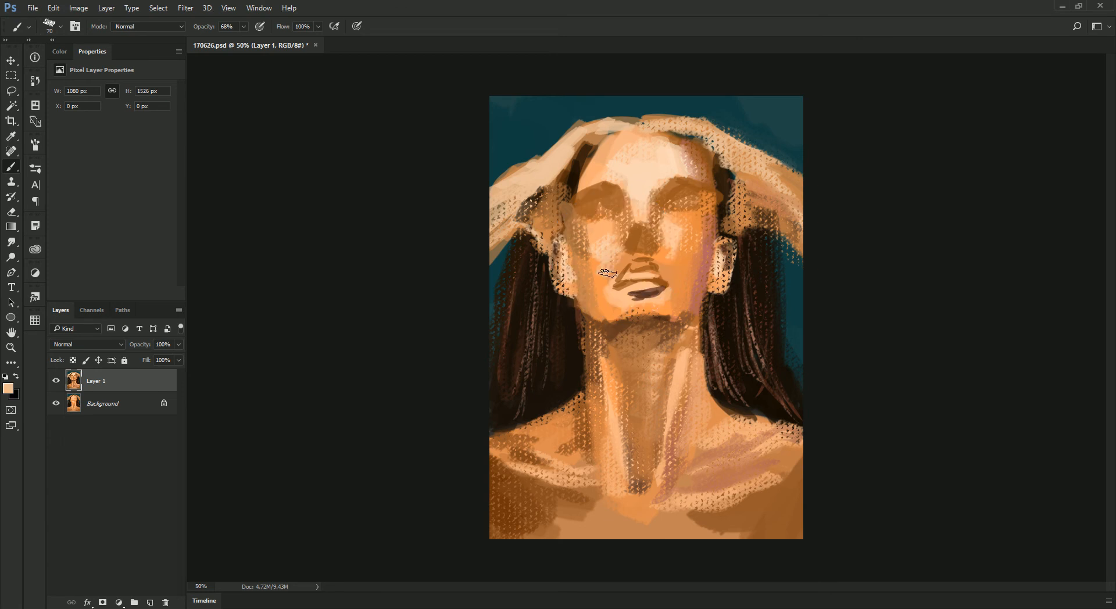
Blend the right cheek and the area left of the mouth with textured strokes of sampled skin tones
alt+click(694, 237)
alt+click(683, 261)
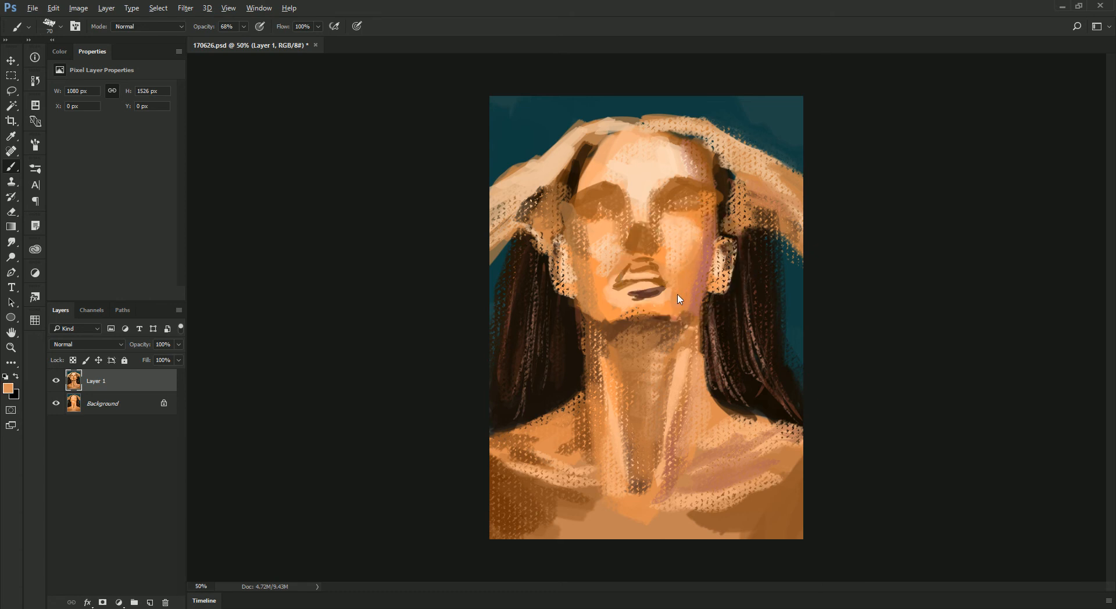
alt+click(704, 226)
alt+click(598, 261)
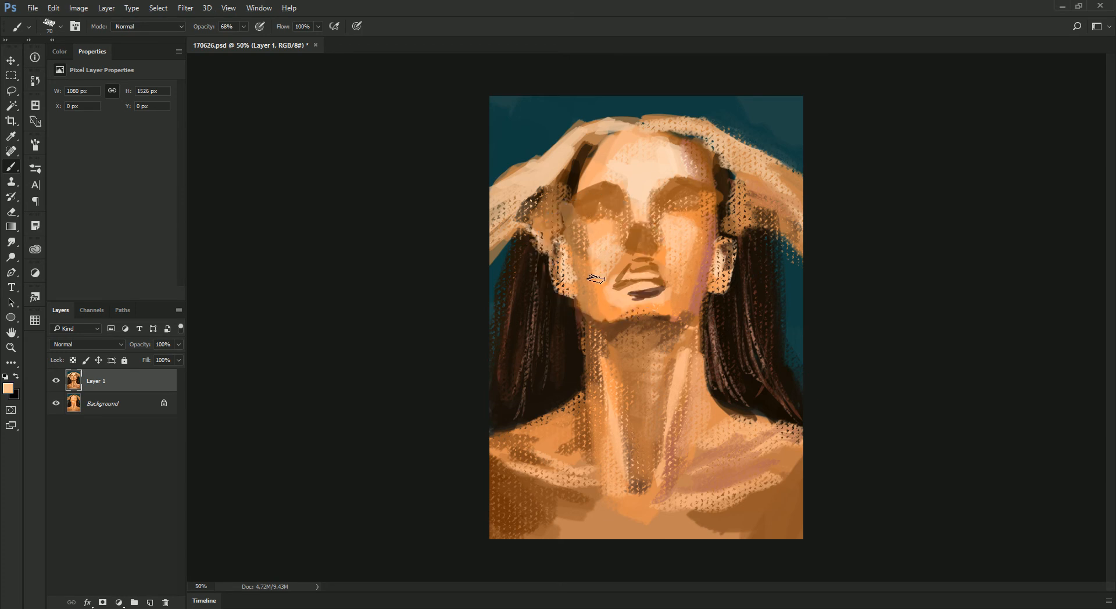
Lasso the mouth, copy it to a new layer, and transform the copy so the lips are wider and flatter
alt+click(656, 290)
key(l)
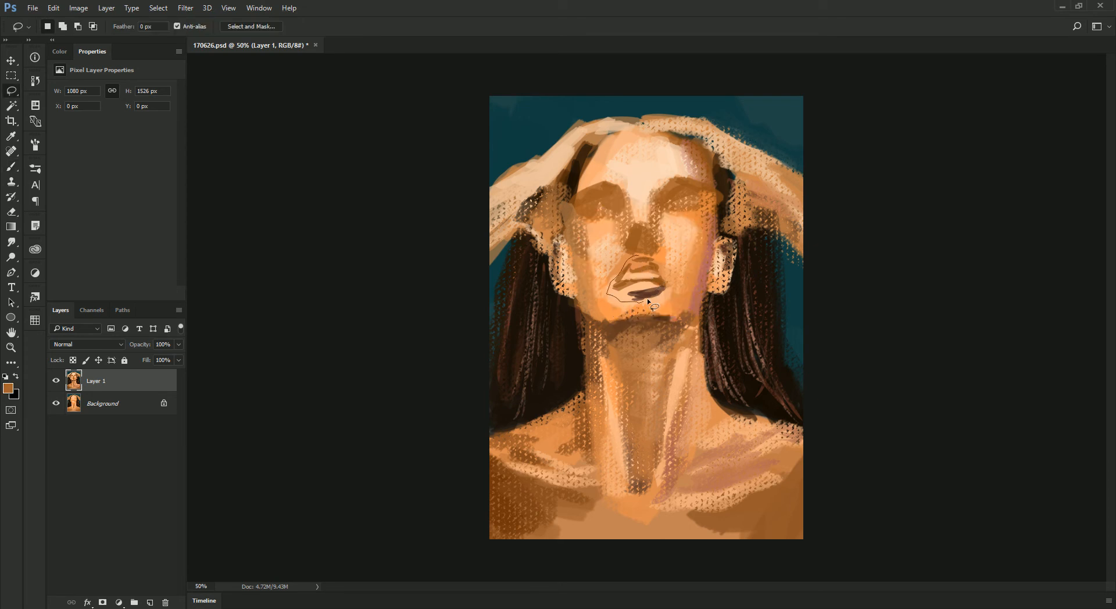
key(ctrl+j)
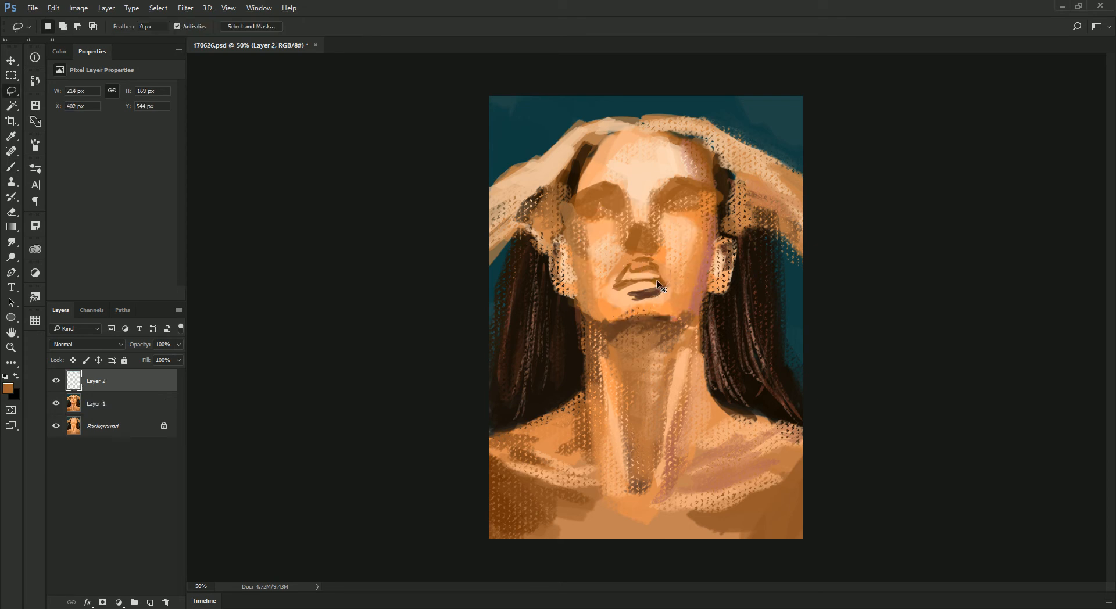
key(ctrl+t)
drag(607, 302, 604, 290)
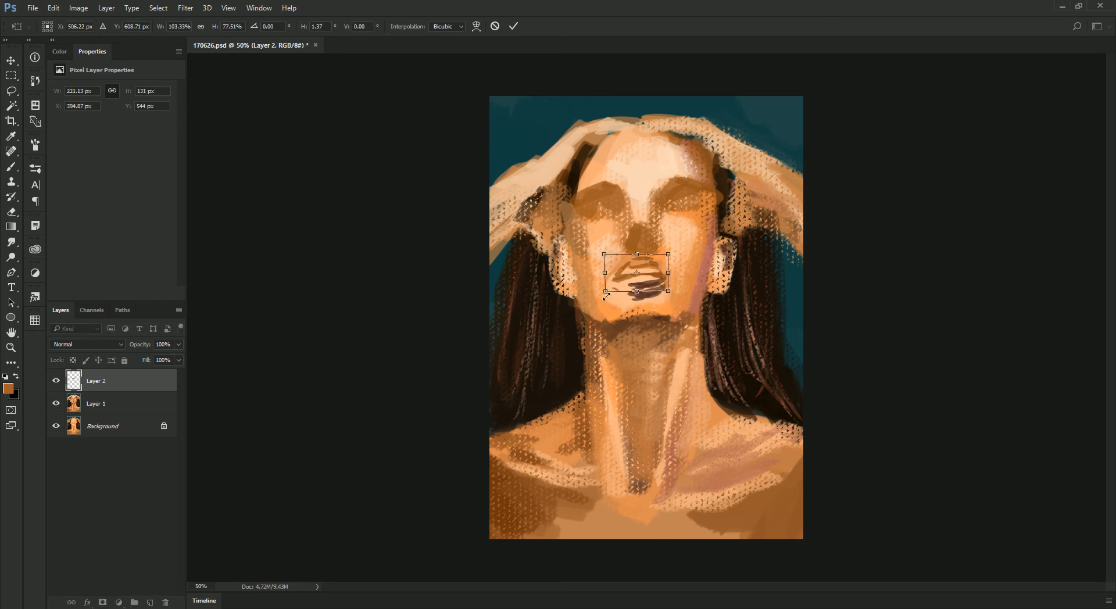
drag(668, 272, 677, 272)
key(Return)
key(l)
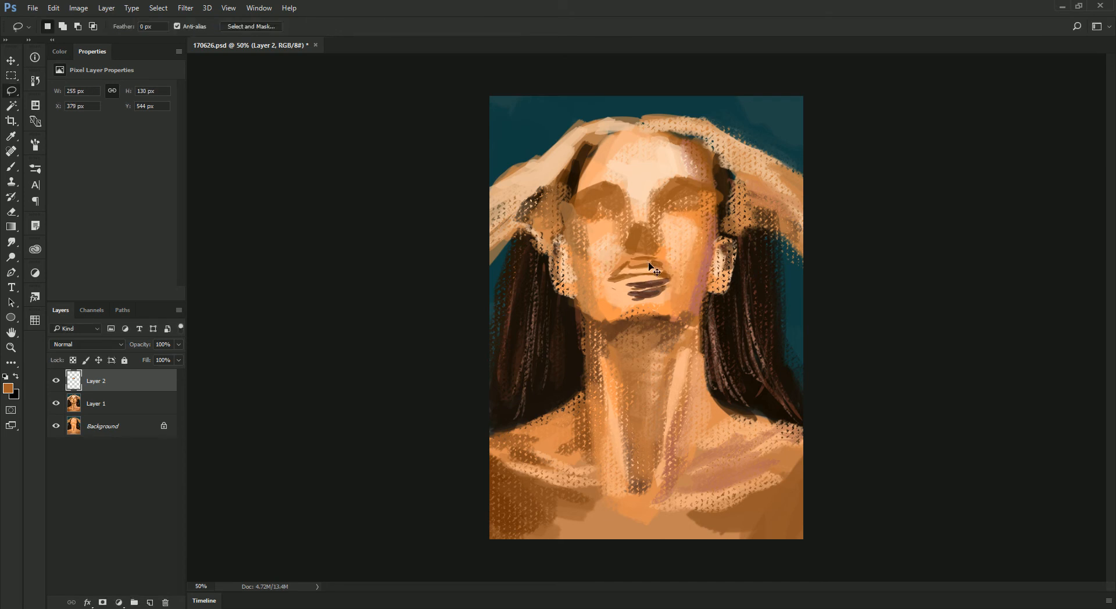
Merge the mouth layer down and paint over the leftover dark lip marks and chin with sampled skin tones, up to a 90 px brush
key(ctrl+e)
key(b)
alt+click(651, 291)
mouse_move(651, 291)
mouse_down()
mouse_move(629, 291)
mouse_move(640, 295)
mouse_move(632, 313)
mouse_move(647, 308)
mouse_move(621, 311)
mouse_up()
alt+click(663, 283)
alt+click(656, 297)
key(bracketright)
alt+click(646, 162)
key(bracketright)
alt+click(653, 310)
alt+click(638, 307)
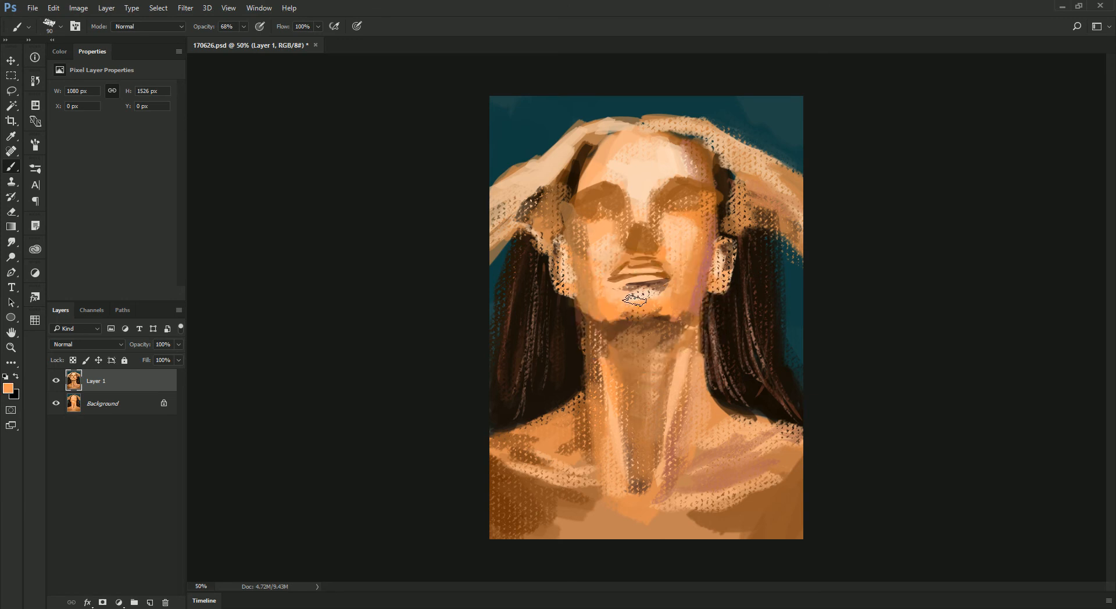
Duplicate Layer 1 and shift the copy's midtones toward cyan with Color Balance
key(ctrl+j)
key(ctrl+b)
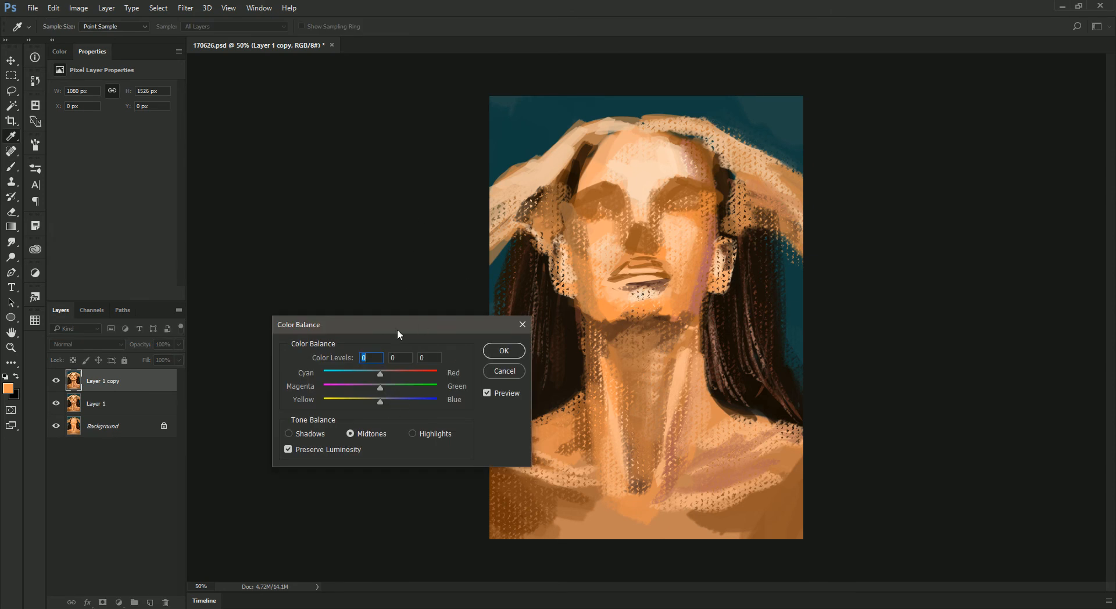
mouse_move(356, 336)
mouse_down()
mouse_move(345, 263)
mouse_move(340, 321)
mouse_up()
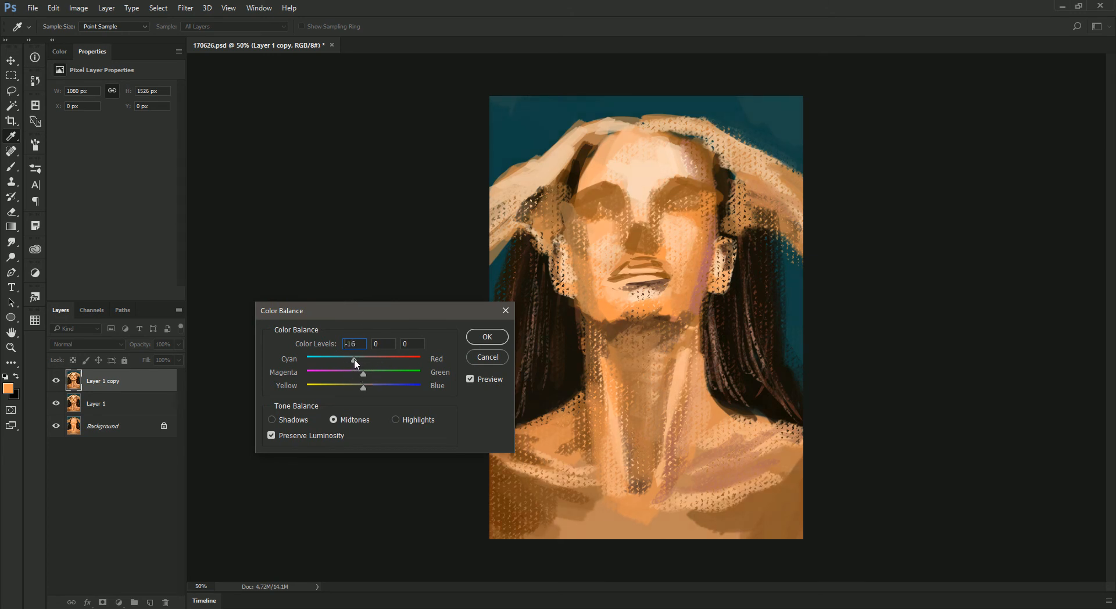
click(352, 361)
key(Return)
Paint textured teal strokes into the upper-left background with sampled colors, enlarging the brush to 150 px
key(b)
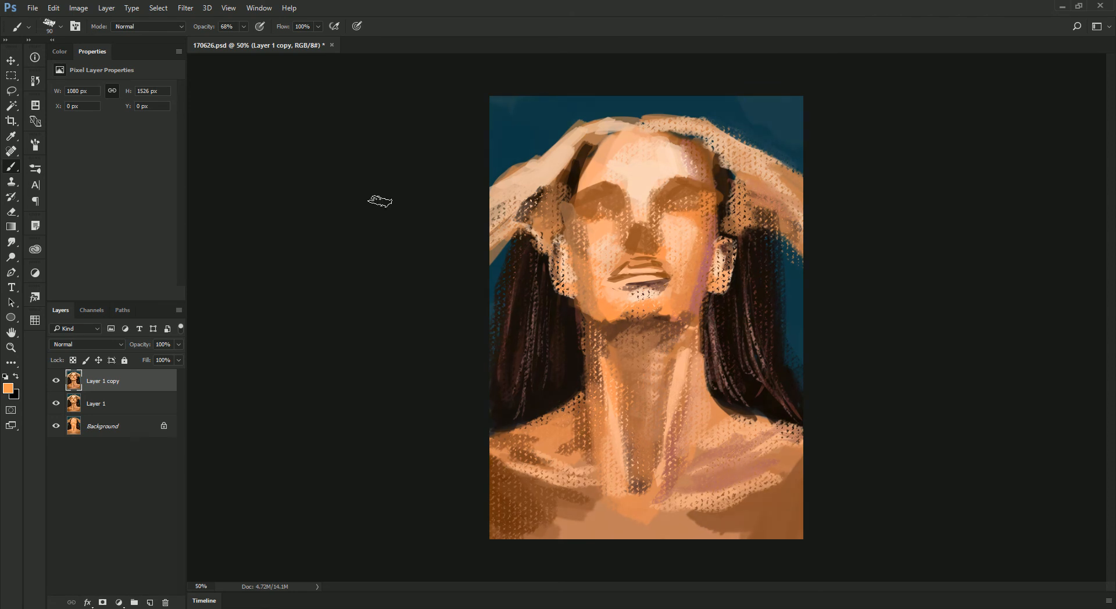
alt+click(496, 99)
mouse_move(554, 143)
mouse_down()
mouse_move(592, 138)
mouse_move(591, 126)
mouse_move(537, 108)
mouse_move(517, 144)
mouse_up()
alt+click(528, 121)
key(bracketright)
key(bracketright)
mouse_move(514, 91)
mouse_down()
mouse_move(544, 113)
mouse_move(502, 126)
mouse_up()
alt+click(544, 113)
key(alt+bracketright)
key(bracketright)
alt+click(515, 93)
alt+click(520, 104)
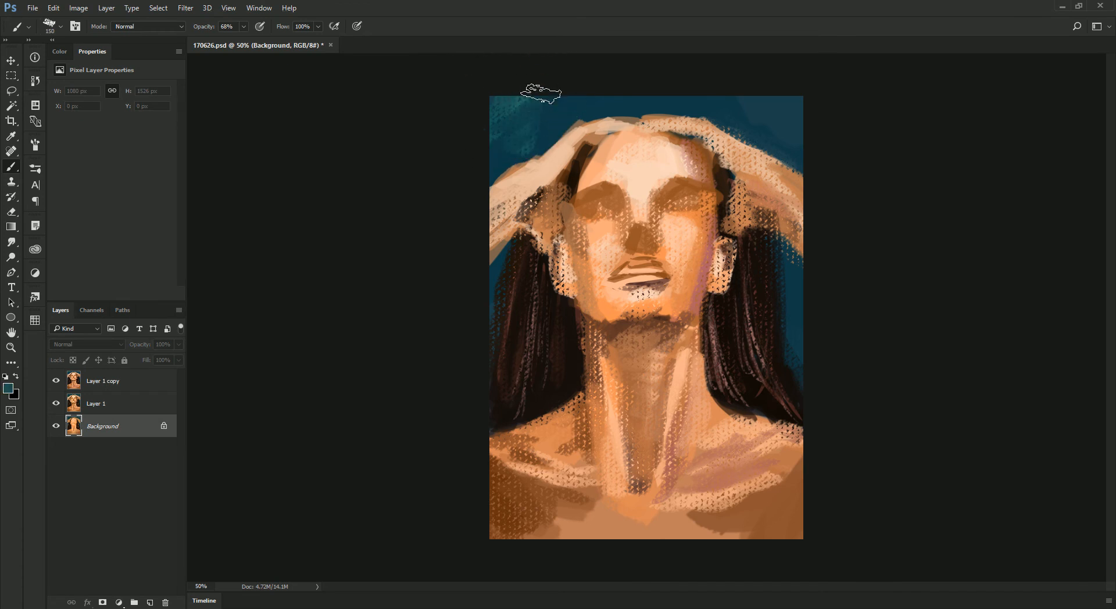
alt+click(511, 95)
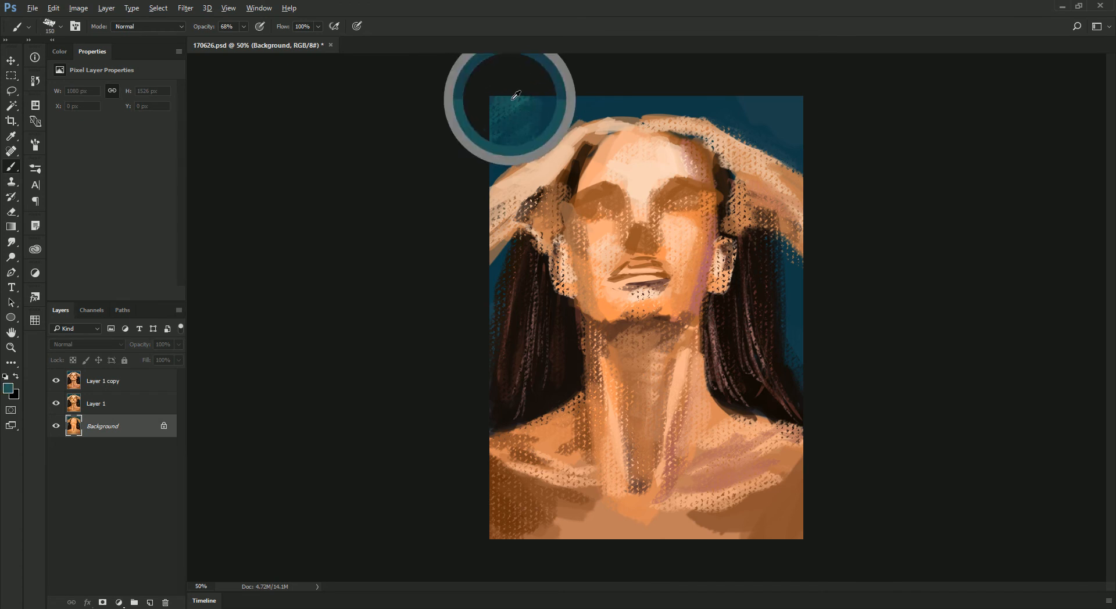
alt+click(515, 104)
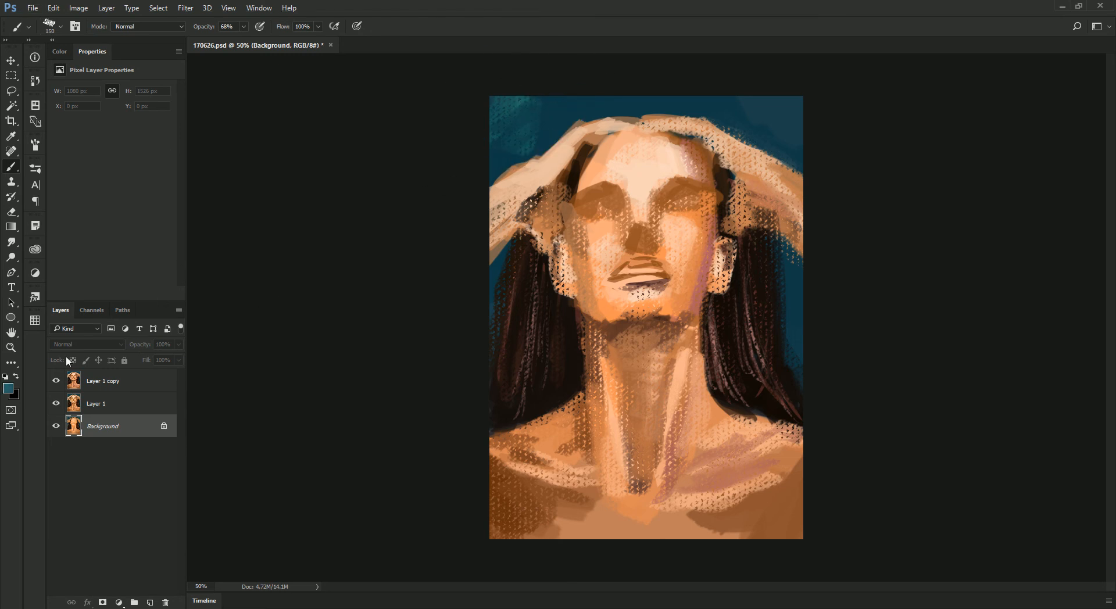
Toggle the visibility of Layer 1 copy to compare, and make it the active layer again
drag(56, 381, 64, 397)
click(56, 381)
click(145, 381)
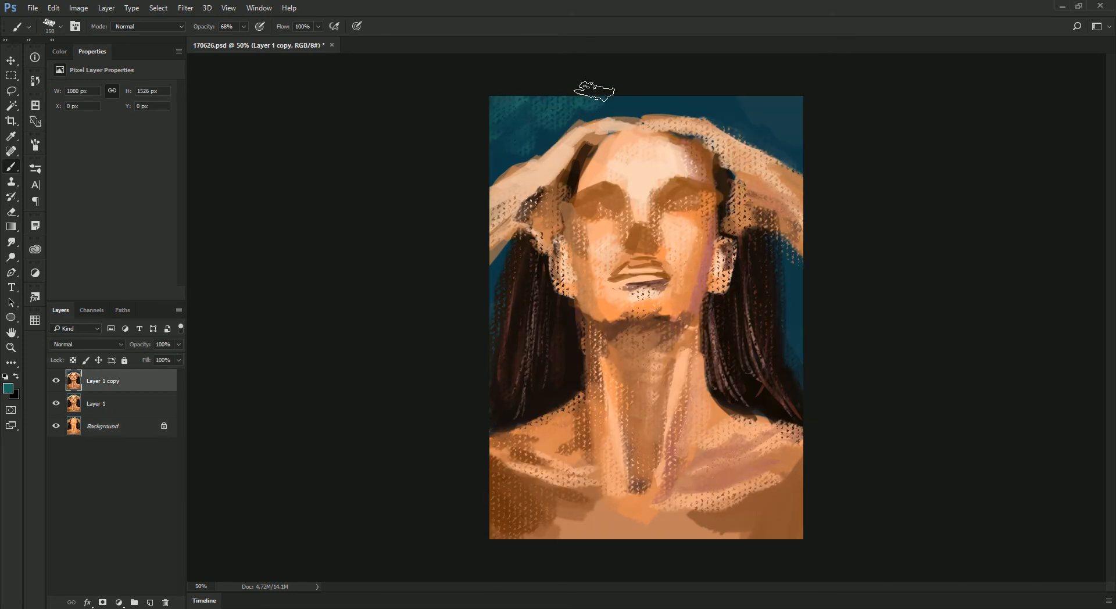
Texture the background above the head, in the upper-right corner and beside the right hair with sampled teals at 150 px
alt+click(640, 98)
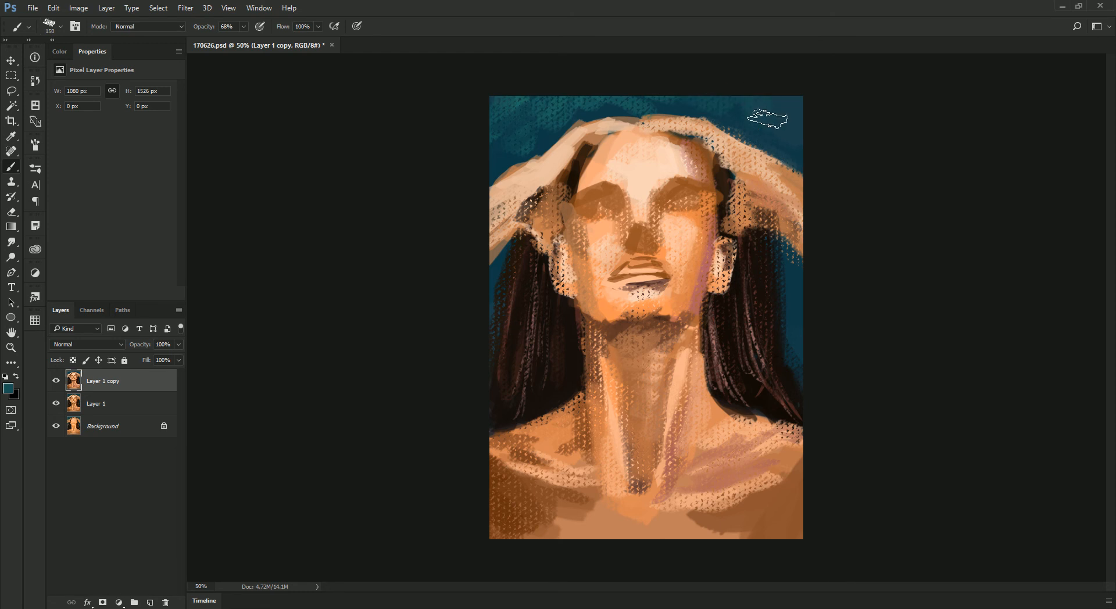
alt+click(746, 124)
drag(744, 134, 804, 93)
alt+click(801, 136)
drag(788, 277, 787, 344)
alt+click(792, 159)
mouse_move(778, 259)
mouse_down()
mouse_move(794, 296)
mouse_move(782, 356)
mouse_up()
Break up the hair's outer edges and the left arm's edge with sampled teal, using a 90 to 100 px brush
key(bracketleft)
key(bracketleft)
key(bracketleft)
alt+click(792, 300)
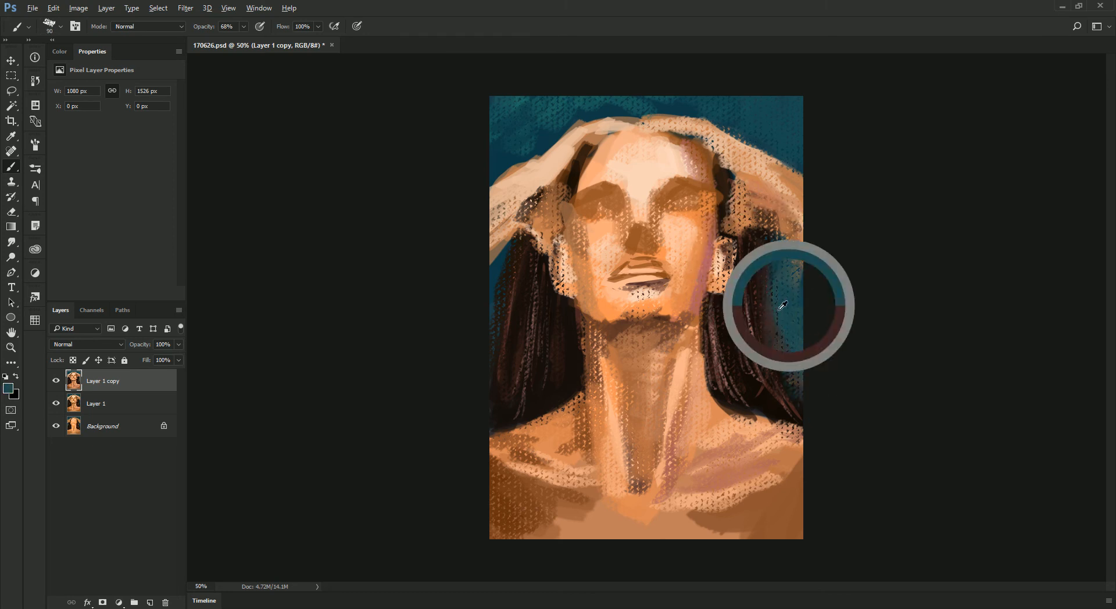
alt+click(497, 263)
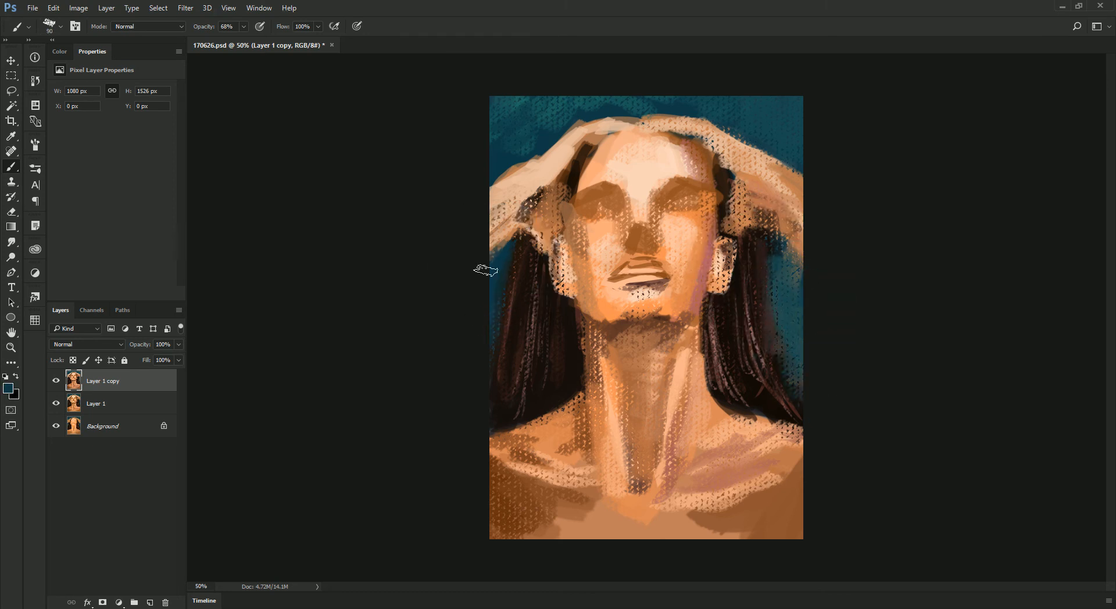
key(bracketright)
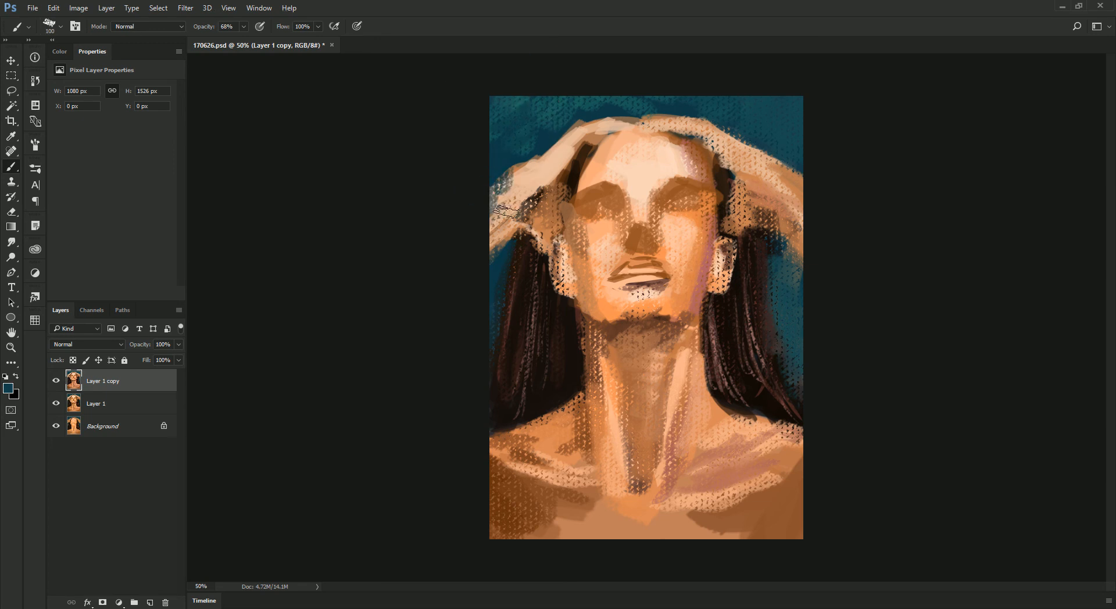
alt+click(509, 115)
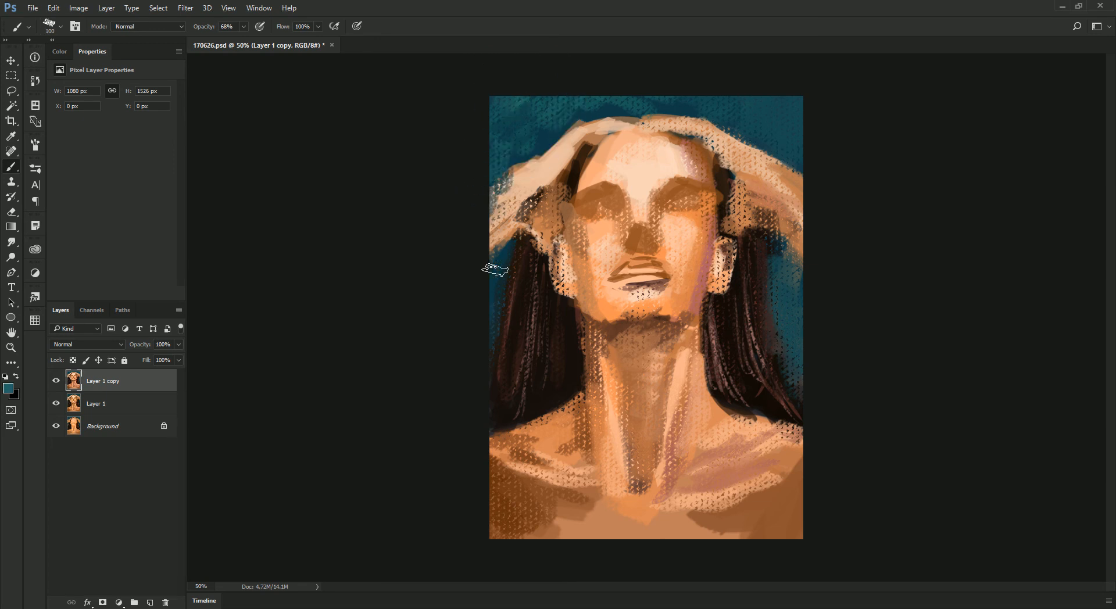
Repaint the left forearm's upper edge with a sampled light skin tone, reducing the brush to 60 px
alt+click(529, 176)
key(bracketleft)
key(bracketleft)
key(bracketleft)
key(bracketleft)
mouse_move(517, 183)
mouse_down()
mouse_move(492, 191)
mouse_move(512, 174)
mouse_up()
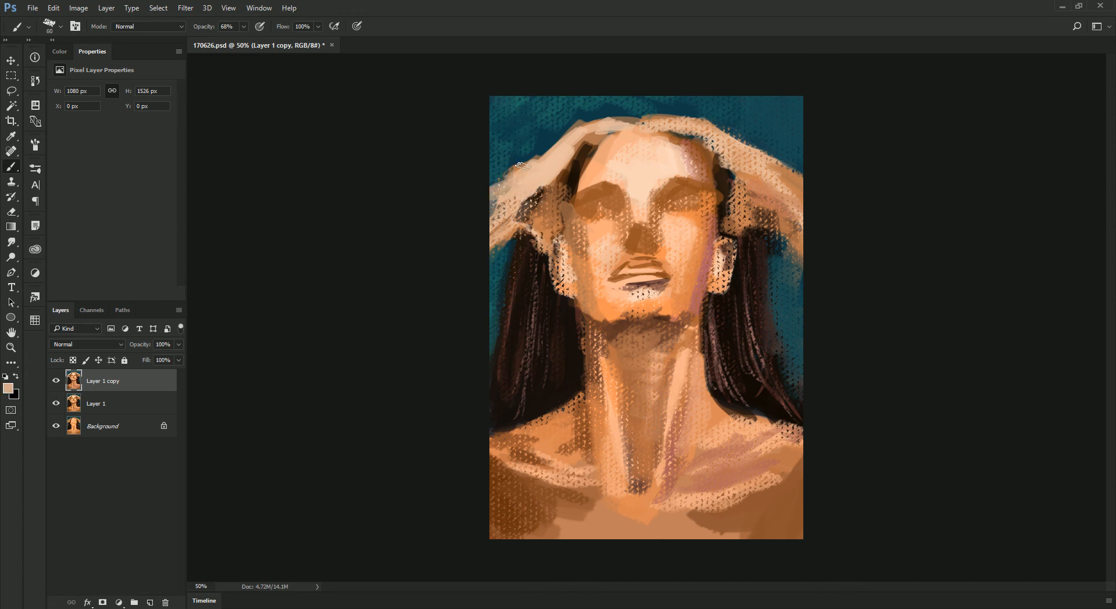
Texture the hands' upper edges above the head with brown and pale peach strokes, extending the pale highlights along the right arm
alt+click(588, 128)
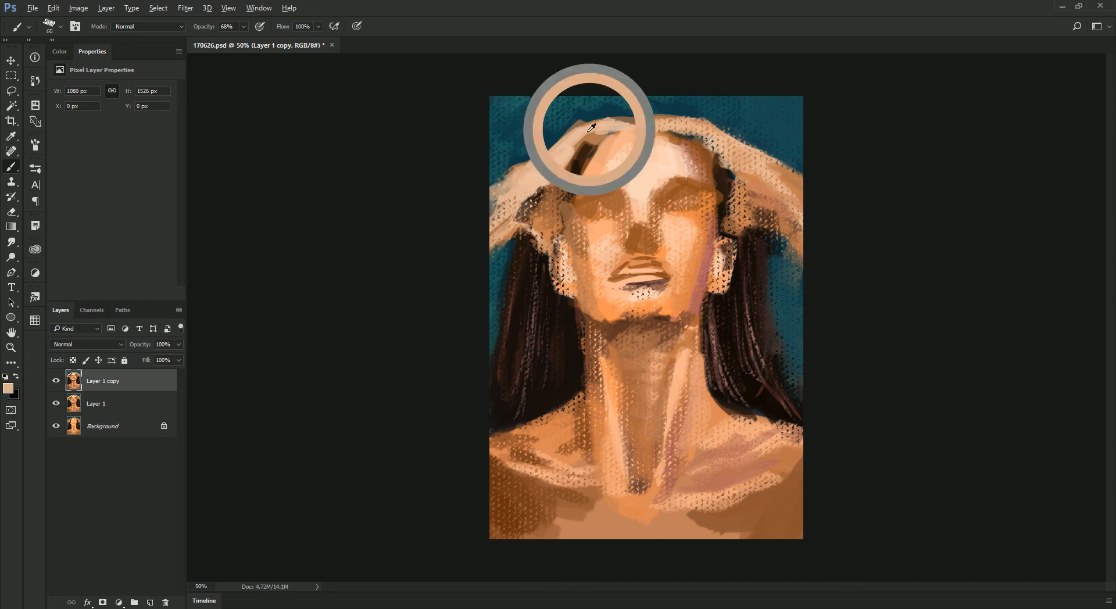
alt+click(553, 165)
alt+shift+right_click(665, 161)
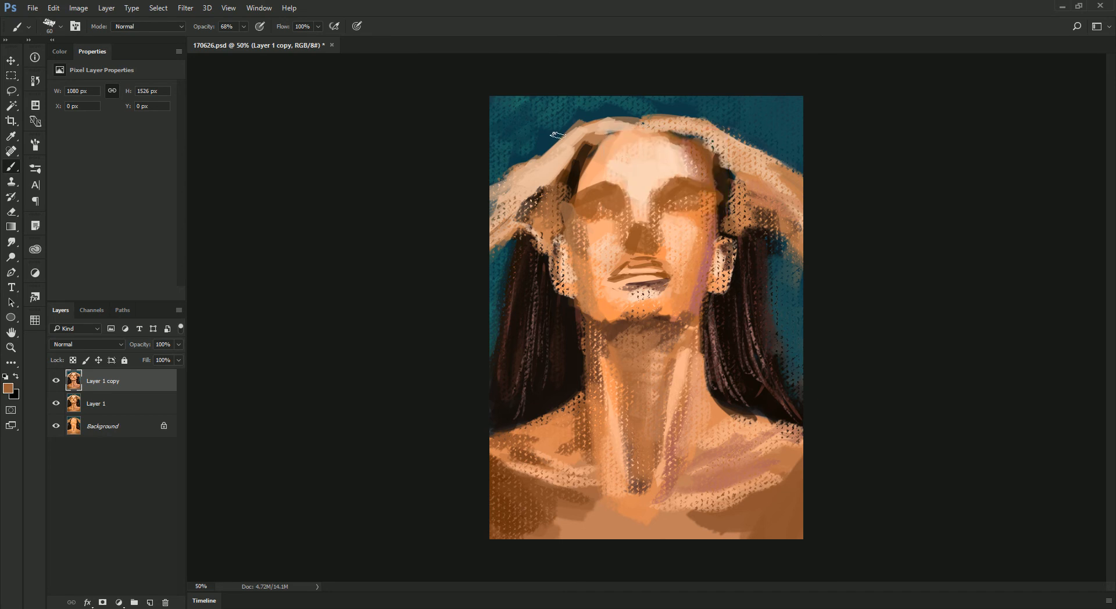
alt+click(578, 131)
drag(593, 123, 628, 119)
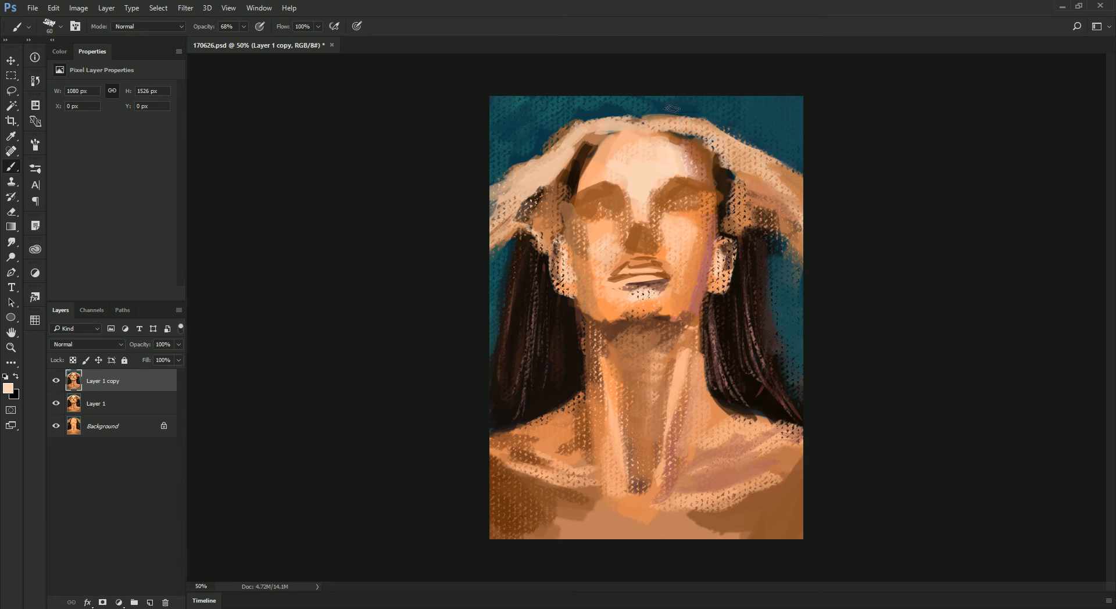
drag(644, 124, 655, 121)
mouse_move(710, 121)
mouse_down()
mouse_move(758, 172)
mouse_move(738, 156)
mouse_move(749, 152)
mouse_move(770, 200)
mouse_move(749, 186)
mouse_up()
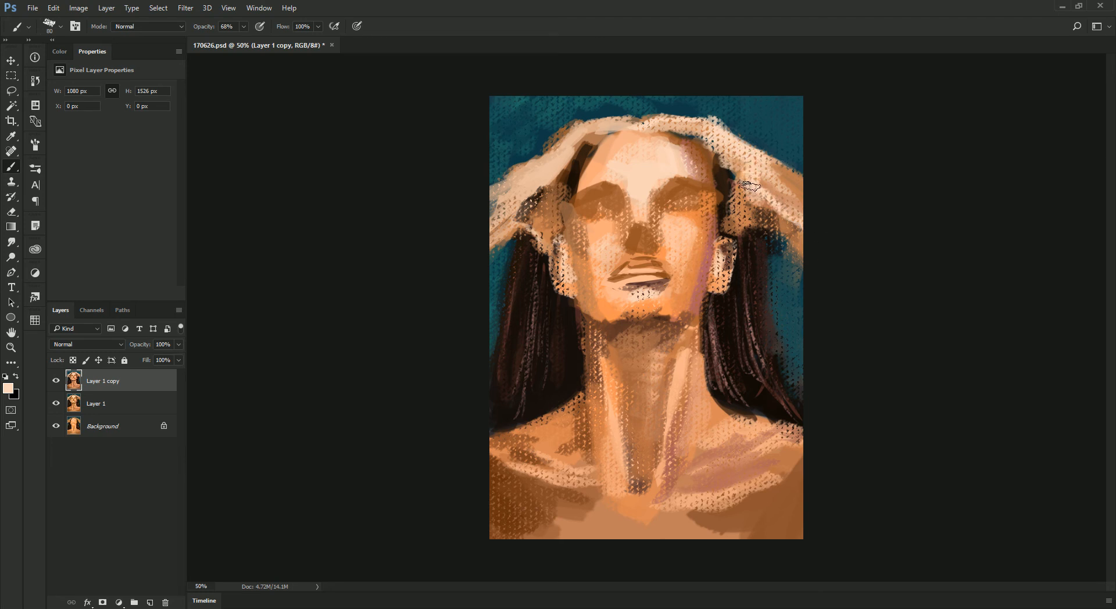
Add sampled brown strokes to the left wrist and work light peach strokes along the back of the left hand
alt+click(573, 162)
mouse_move(581, 148)
mouse_down()
mouse_move(558, 172)
mouse_move(565, 179)
mouse_move(549, 181)
mouse_move(573, 152)
mouse_up()
alt+click(555, 167)
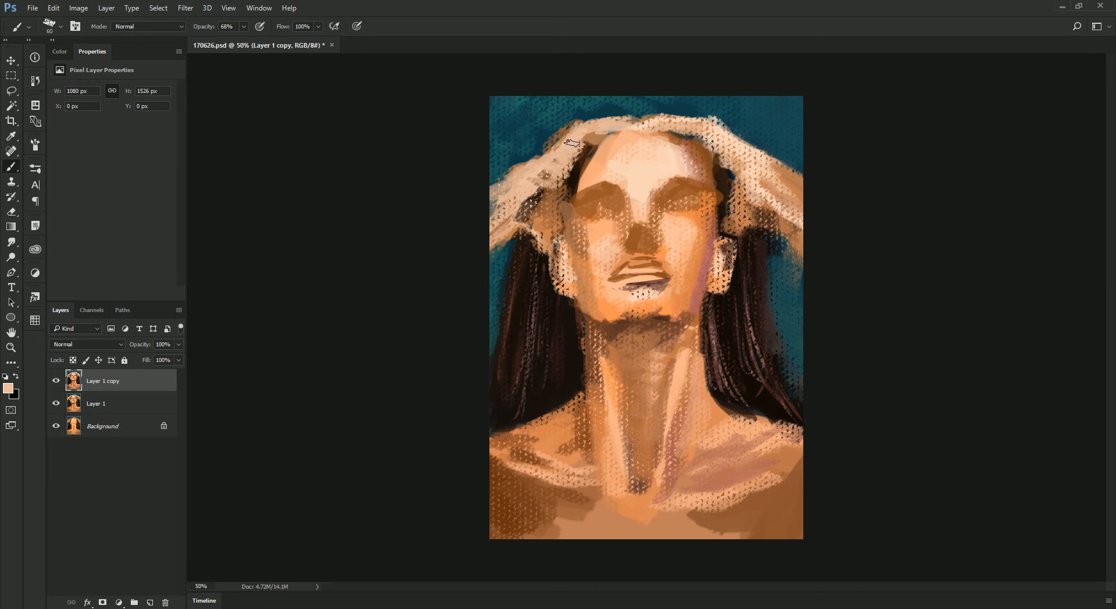
mouse_move(551, 144)
mouse_down()
mouse_move(558, 154)
mouse_move(517, 168)
mouse_move(584, 126)
mouse_up()
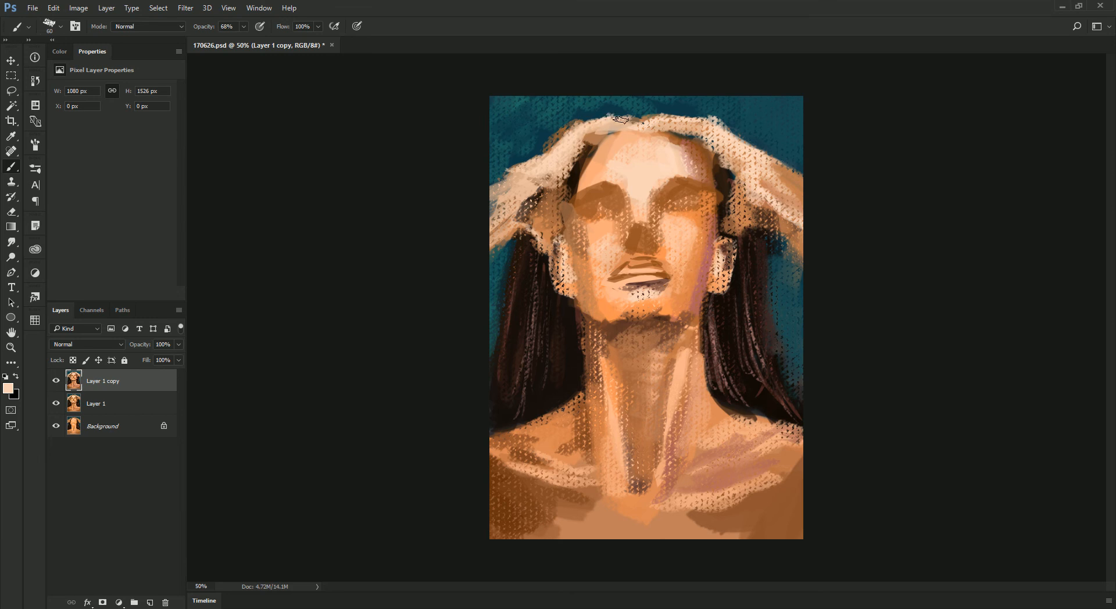
Rework the left hand's upper edge above the head with sampled brown and peach strokes, using a 45 to 60 px brush
alt+click(569, 133)
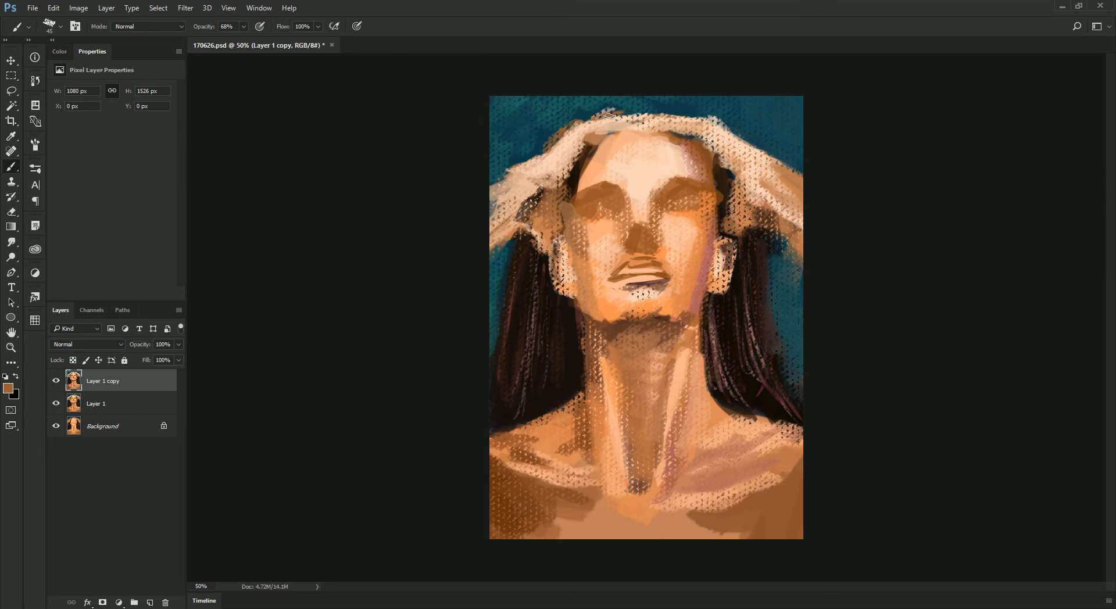
alt+click(603, 121)
alt+click(598, 107)
alt+click(686, 123)
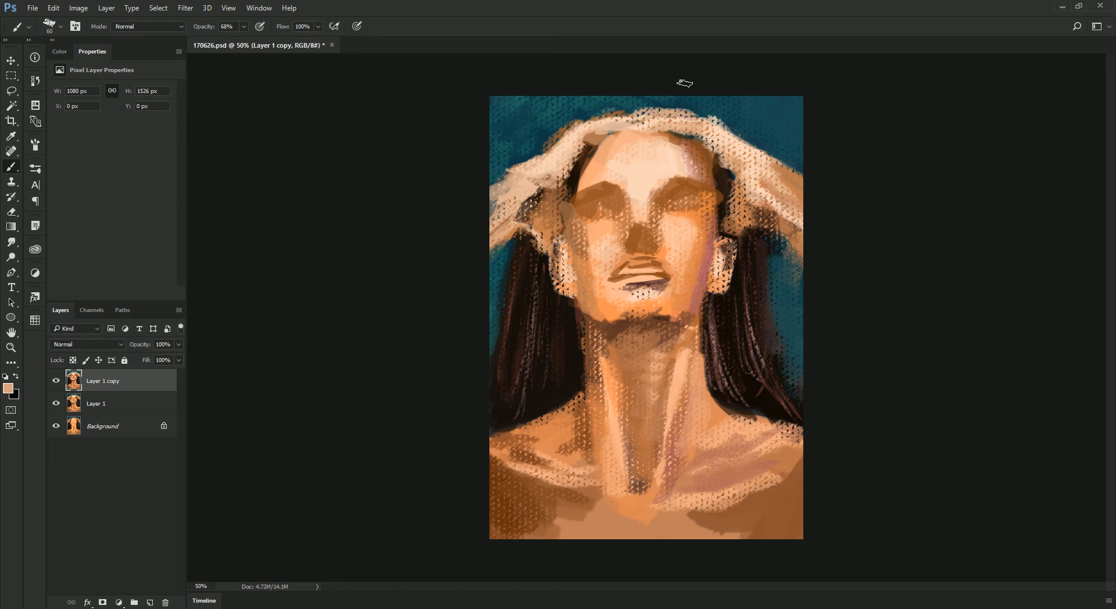
Blend sampled peach tones over the right hand and wrist with the brush enlarged to 80 px
alt+click(719, 125)
alt+click(697, 133)
alt+click(703, 129)
key(bracketright)
drag(742, 193, 781, 198)
mouse_move(699, 136)
mouse_down()
mouse_move(697, 124)
mouse_move(691, 154)
mouse_move(715, 137)
mouse_move(703, 137)
mouse_up()
drag(696, 219, 706, 228)
drag(731, 132, 731, 130)
alt+click(726, 129)
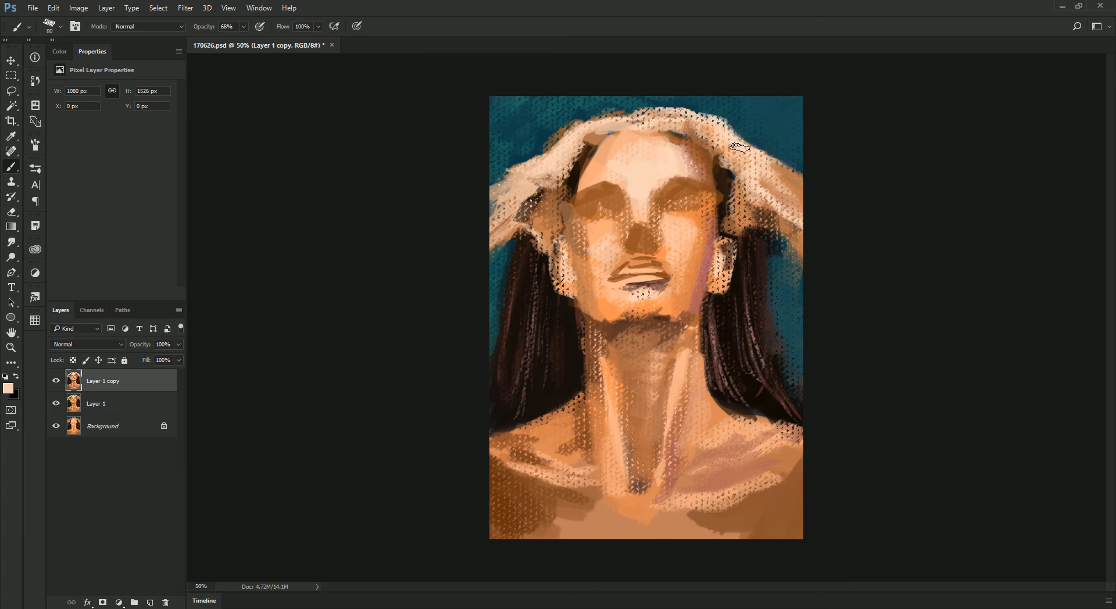
Extend light peach strokes along the right forearm, resampling skin tones from the arm
drag(754, 153, 770, 184)
alt+click(774, 169)
alt+click(772, 165)
alt+click(776, 177)
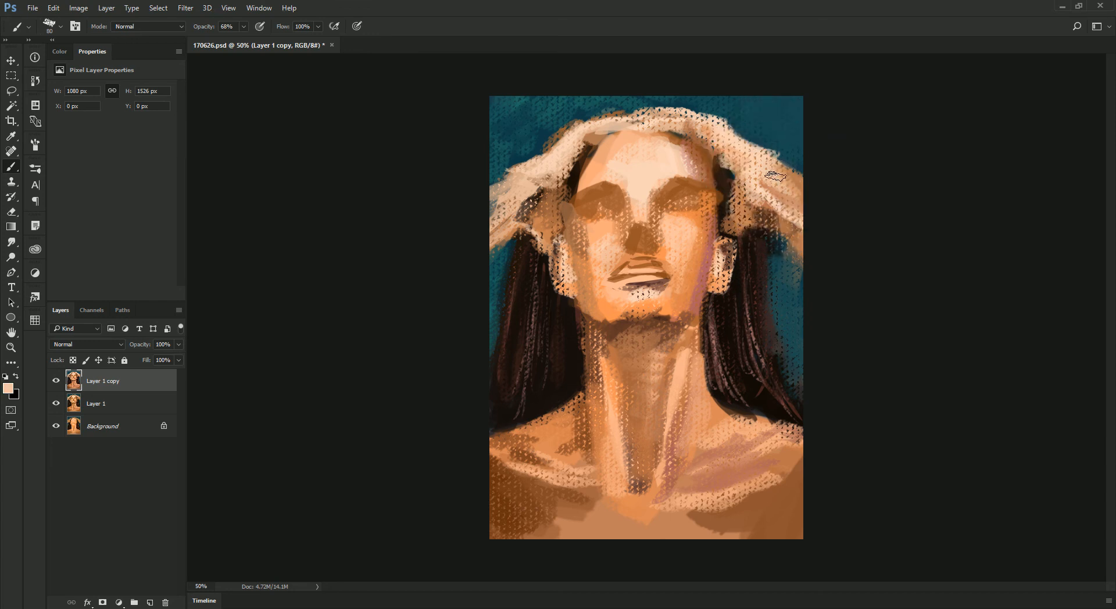
alt+click(772, 160)
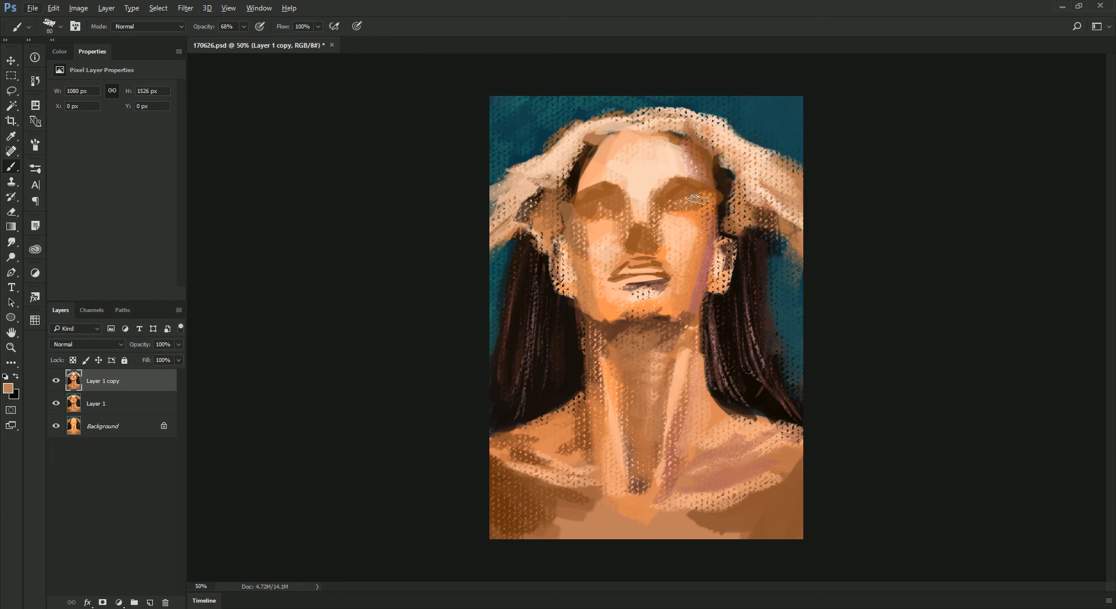
Soften the purple shadow on the right cheek and jaw with sampled orange and peach strokes, using a 100 px brush
alt+click(697, 280)
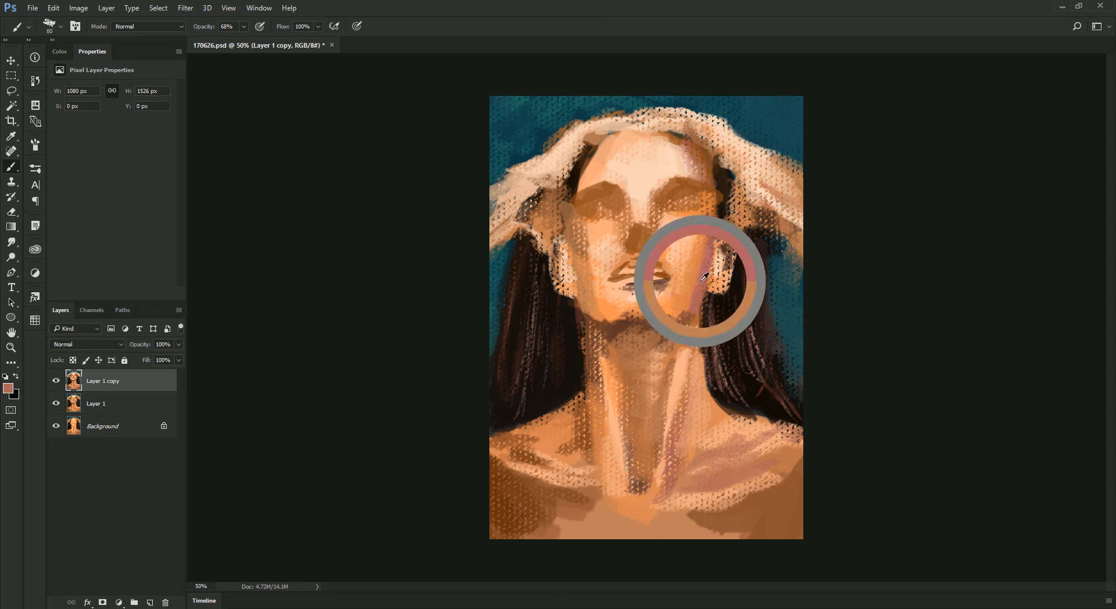
alt+click(687, 282)
alt+click(680, 294)
drag(684, 268, 683, 304)
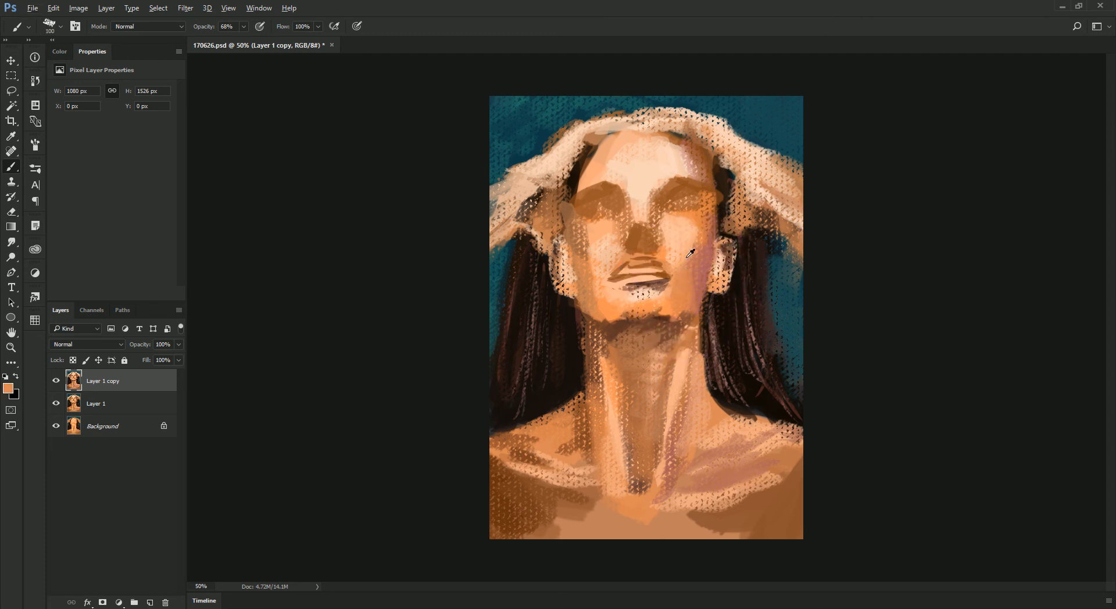
alt+click(693, 251)
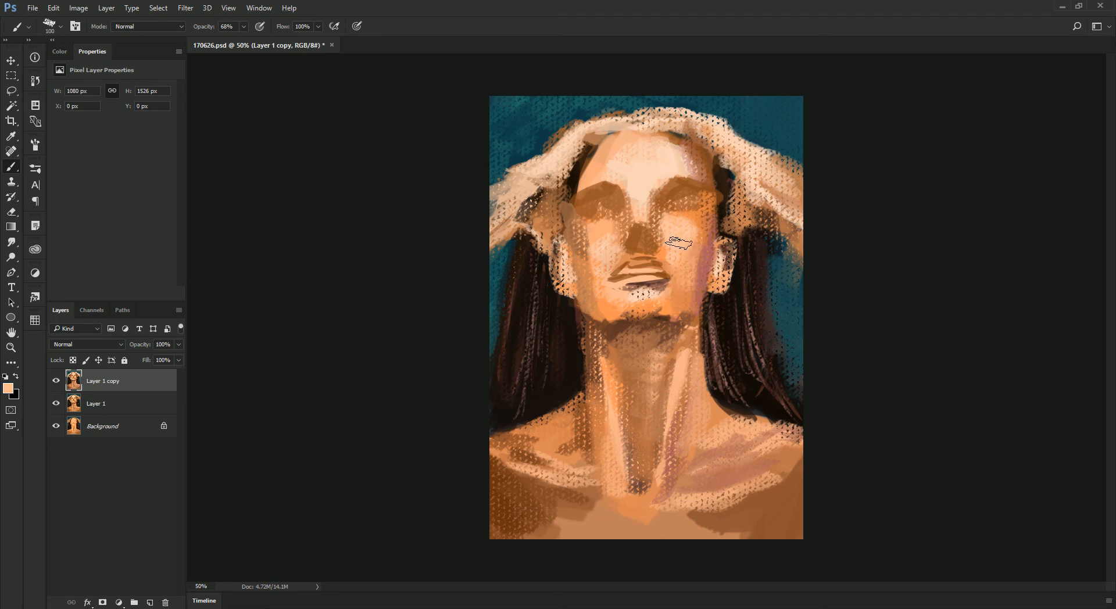
alt+click(698, 264)
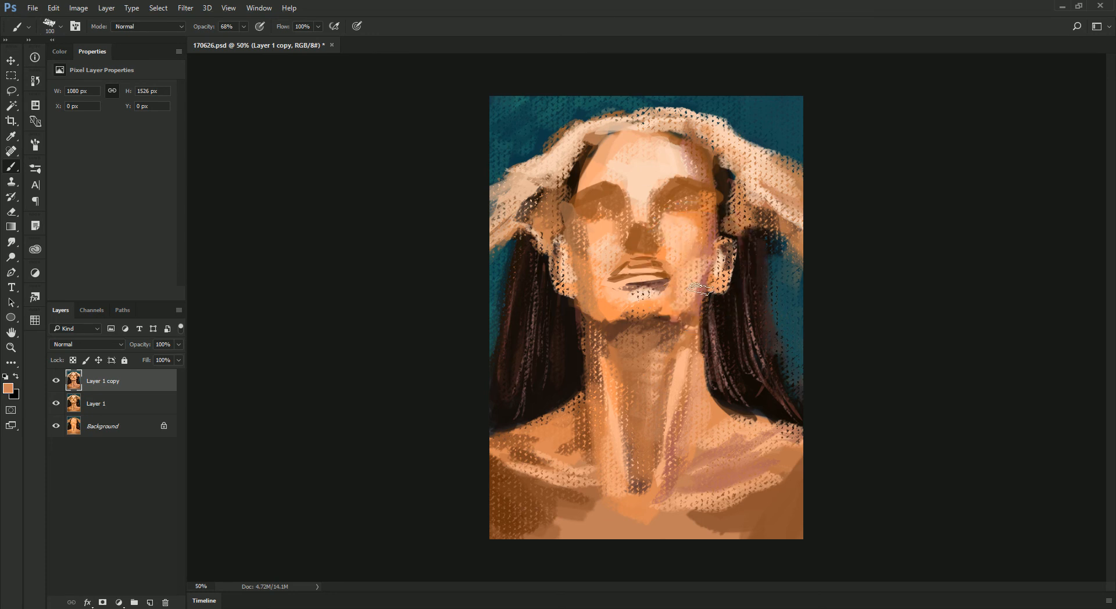
alt+click(691, 245)
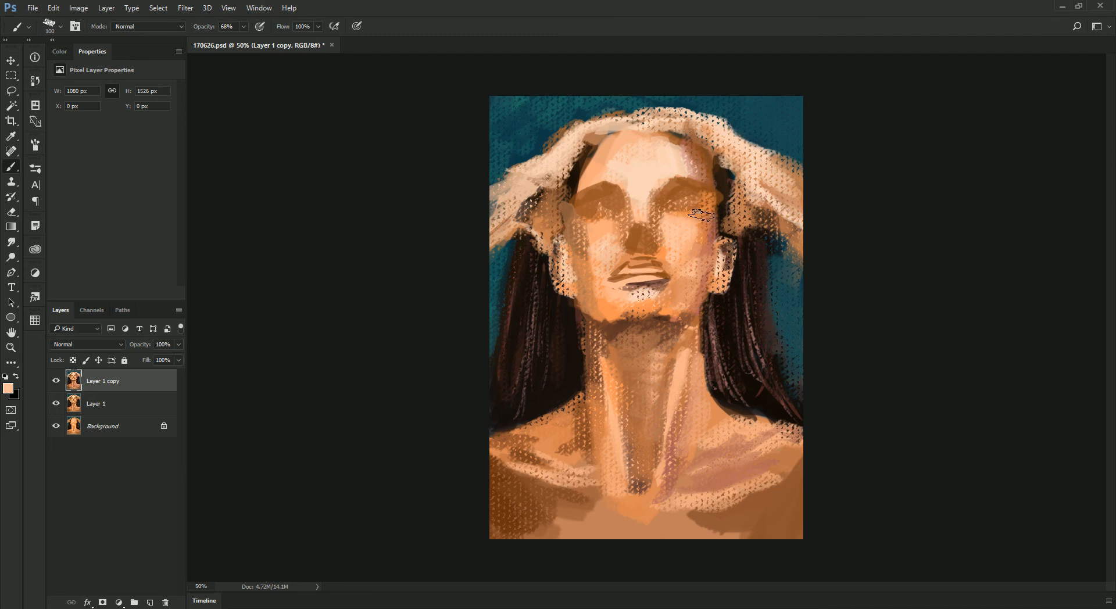
Examine the whole portrait at a reduced zoom and with the canvas flipped horizontally
key(ctrl+minus)
key(ctrl+minus)
key(ctrl+minus)
key(ctrl+minus)
key(ctrl+plus)
key(ctrl+plus)
key(ctrl+plus)
key(ctrl+plus)
key(ctrl+plus)
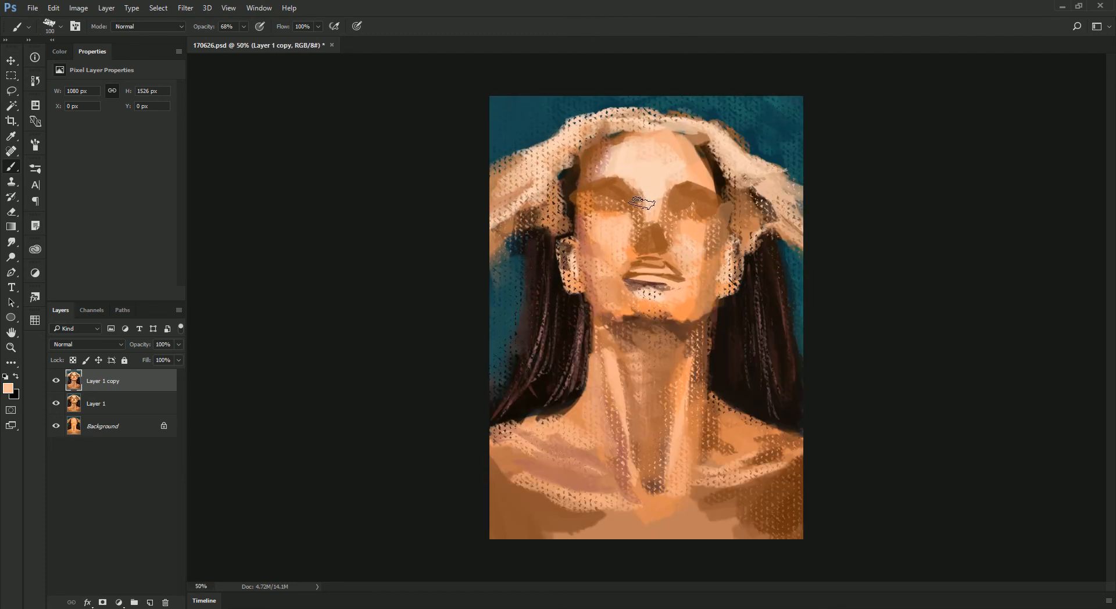
Blend sampled orange and brown skin tones across the upper neck below the chin, using a 150 to 200 px brush
alt+click(614, 365)
key(bracketright)
key(bracketright)
key(bracketright)
key(bracketright)
key(bracketright)
key(bracketright)
key(bracketleft)
key(bracketleft)
key(bracketleft)
key(bracketleft)
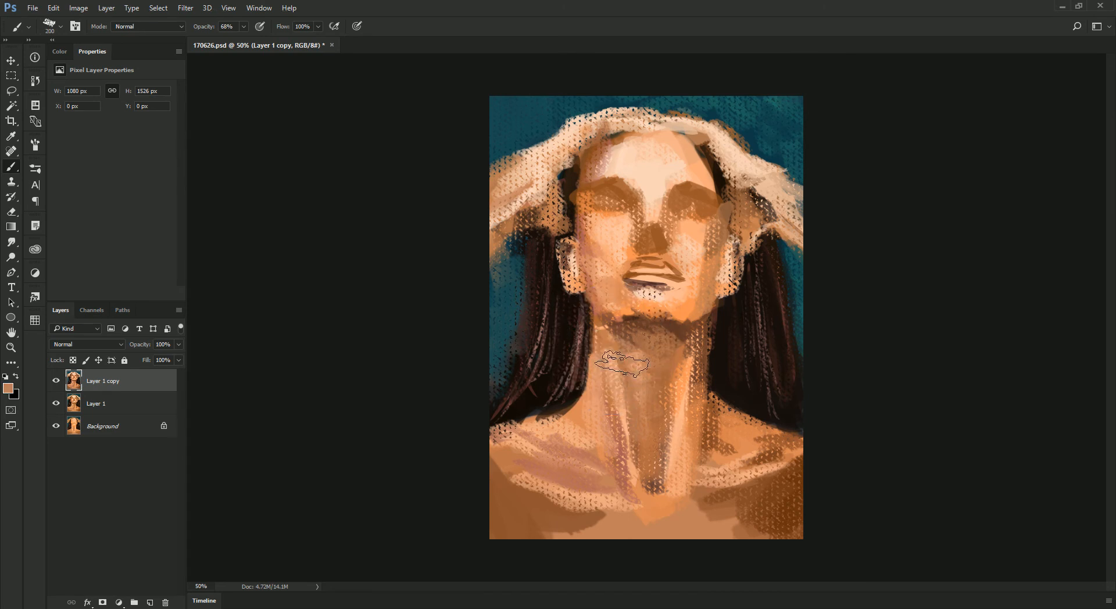
alt+click(680, 368)
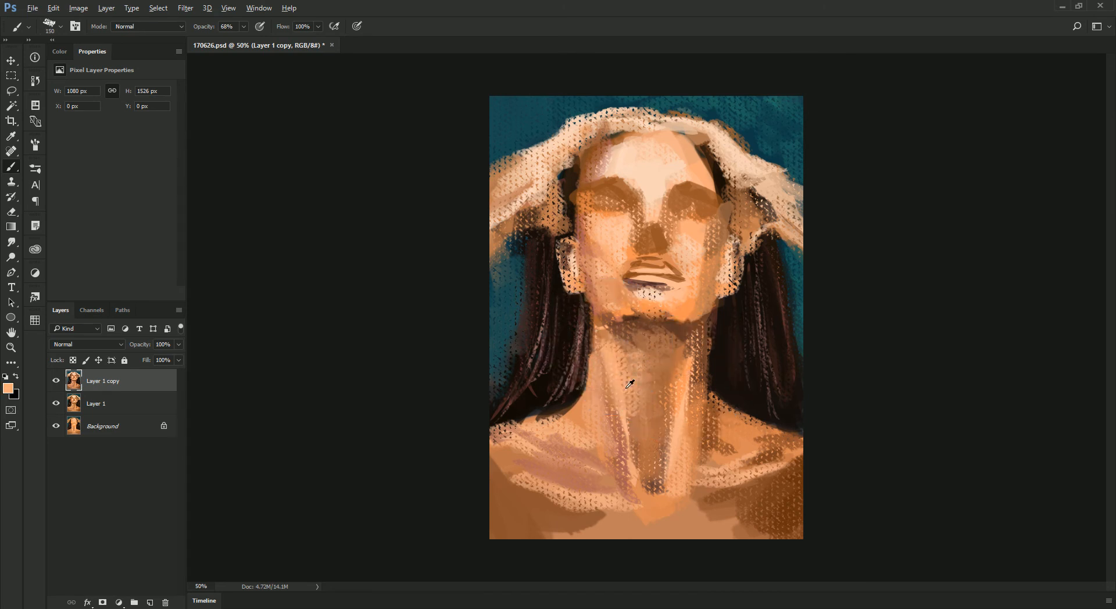
alt+click(661, 351)
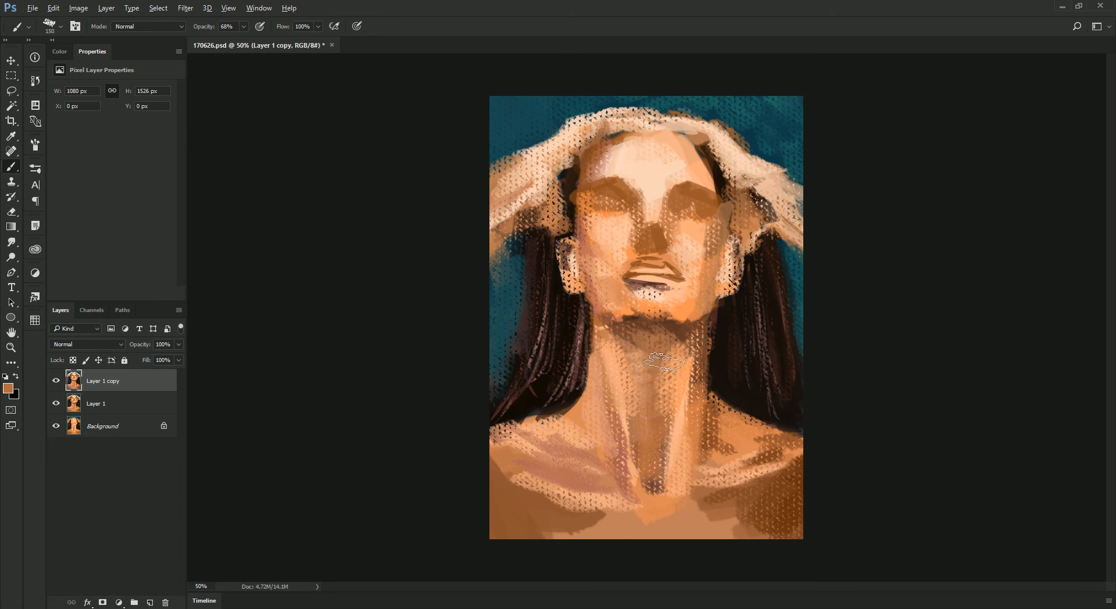
Work sampled skin tones down the middle of the neck into the hollow between the collarbones with a 125 px brush
alt+click(679, 375)
key(bracketleft)
key(bracketleft)
alt+click(663, 363)
alt+click(663, 375)
key(bracketright)
drag(644, 395, 651, 437)
alt+click(670, 412)
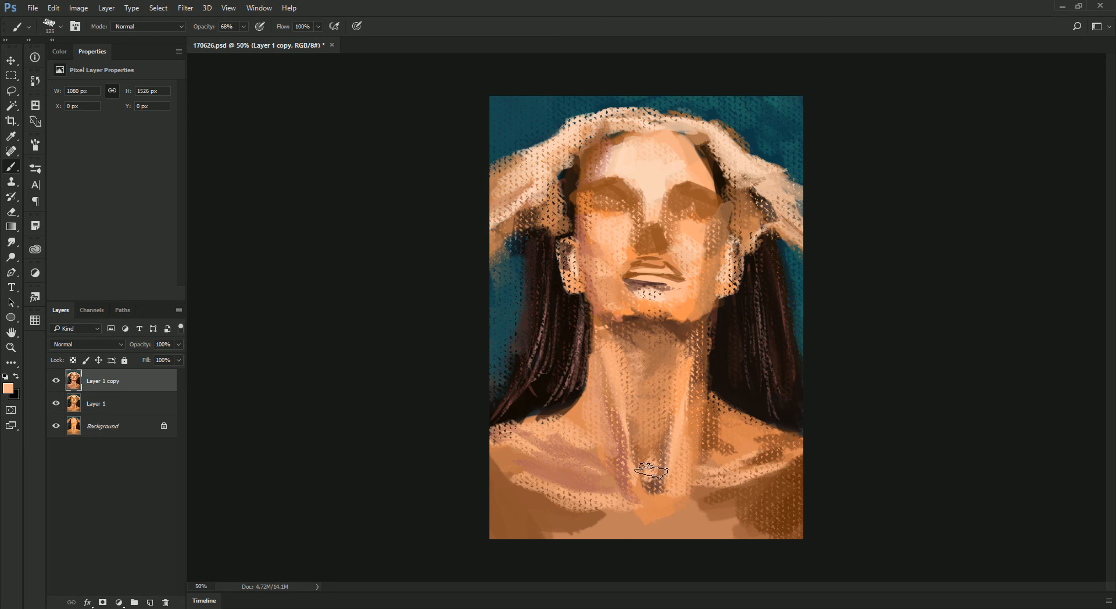
drag(650, 468, 651, 510)
alt+click(646, 472)
Texture the chest below the collarbones with sampled peach strokes and add brown strokes on its right side
alt+click(719, 476)
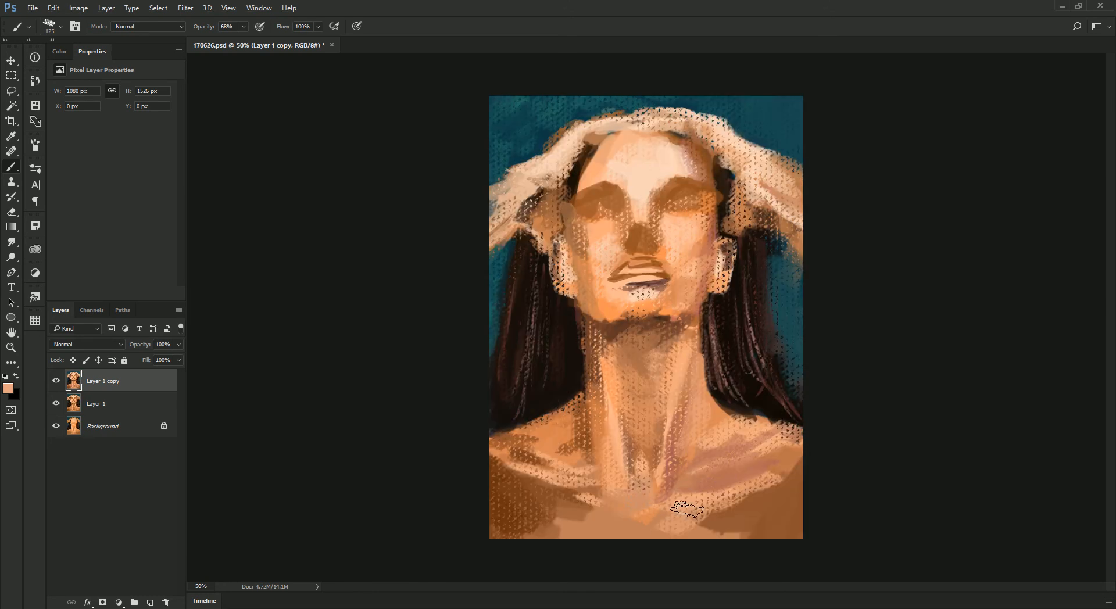
drag(687, 509, 540, 523)
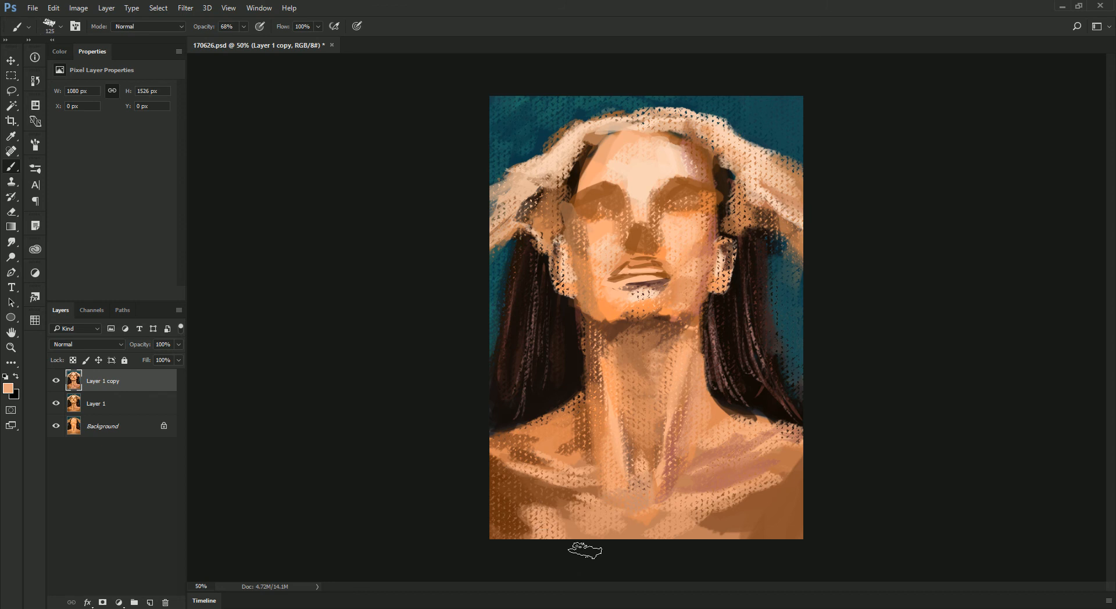
alt+click(746, 509)
alt+click(777, 501)
mouse_move(767, 501)
mouse_down()
mouse_move(738, 504)
mouse_move(689, 535)
mouse_move(718, 543)
mouse_move(707, 549)
mouse_move(754, 514)
mouse_up()
alt+click(739, 521)
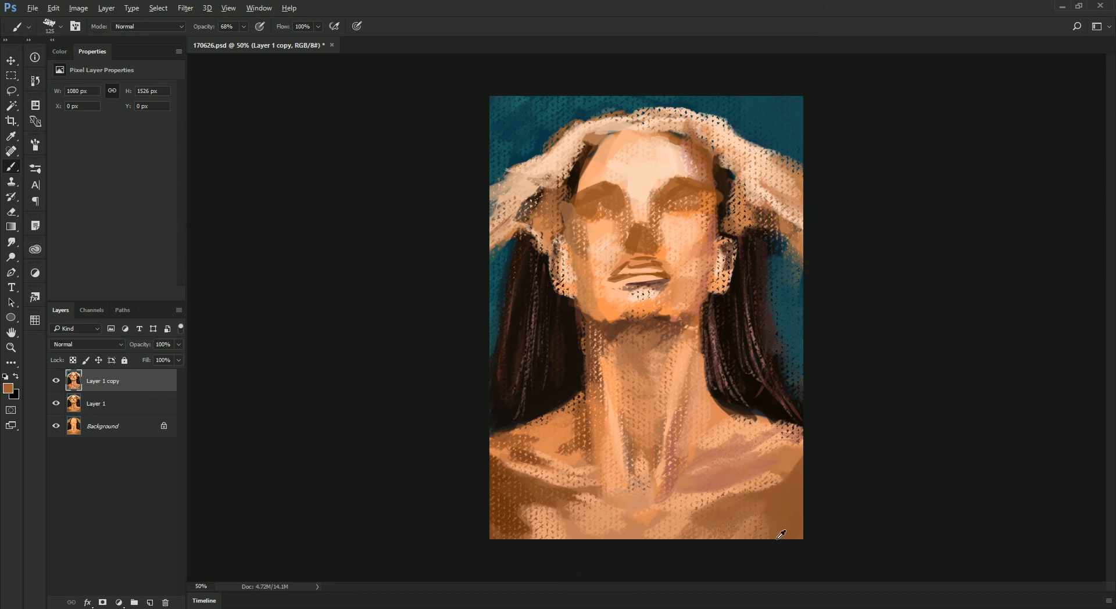
Blend sampled brown and orange tones over the left side and lower edge of the chest with a larger brush
alt+click(545, 508)
mouse_move(532, 505)
mouse_down()
mouse_move(525, 560)
mouse_move(521, 500)
mouse_move(562, 498)
mouse_move(562, 514)
mouse_move(531, 514)
mouse_move(509, 555)
mouse_up()
alt+click(559, 434)
key(bracketright)
key(bracketright)
drag(567, 497, 772, 526)
Rework the hair edge at the left temple with sampled dark hair tones, reducing the brush to about 80 px
alt+click(579, 328)
key(bracketleft)
key(bracketleft)
key(bracketleft)
key(bracketleft)
key(bracketleft)
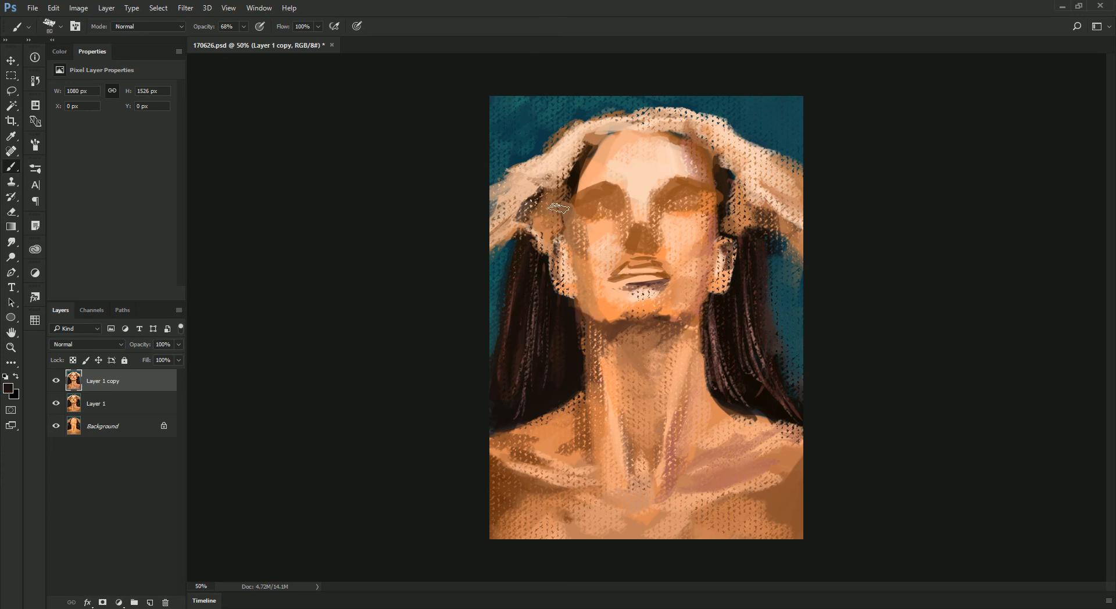
alt+click(722, 324)
key(bracketright)
alt+click(569, 176)
alt+click(570, 175)
Shade the left temple and side of the face with a darker brown at 20% brush opacity
alt+shift+right_click(656, 139)
drag(655, 142, 662, 110)
key(2)
alt+click(572, 169)
key(bracketleft)
key(bracketleft)
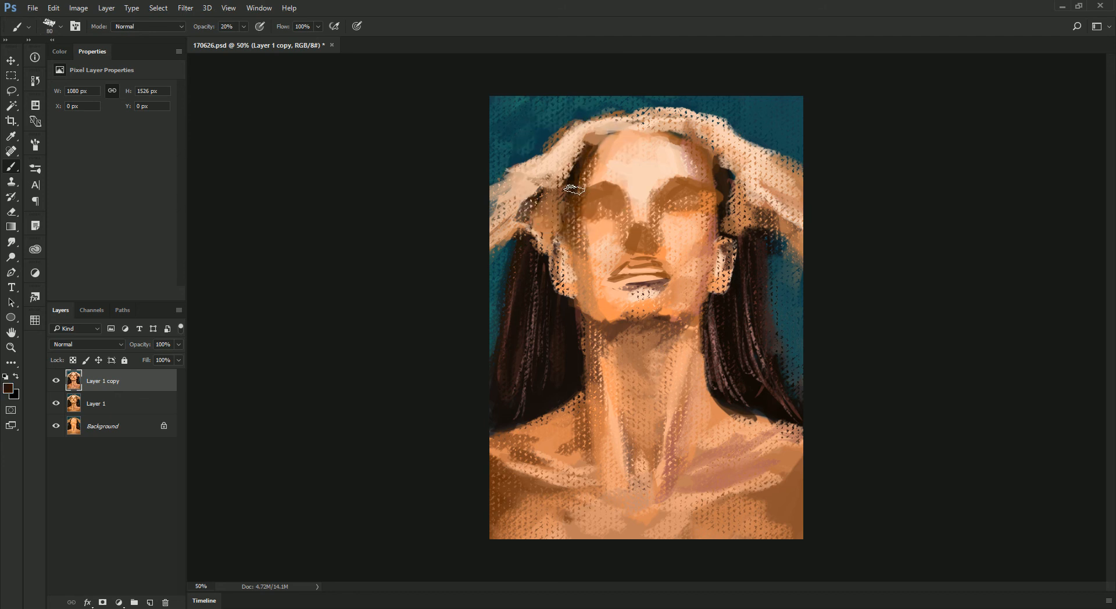
mouse_move(607, 212)
mouse_down()
mouse_move(643, 182)
mouse_move(643, 165)
mouse_move(601, 193)
mouse_up()
mouse_move(579, 275)
mouse_down()
mouse_move(569, 244)
mouse_move(567, 279)
mouse_move(576, 222)
mouse_up()
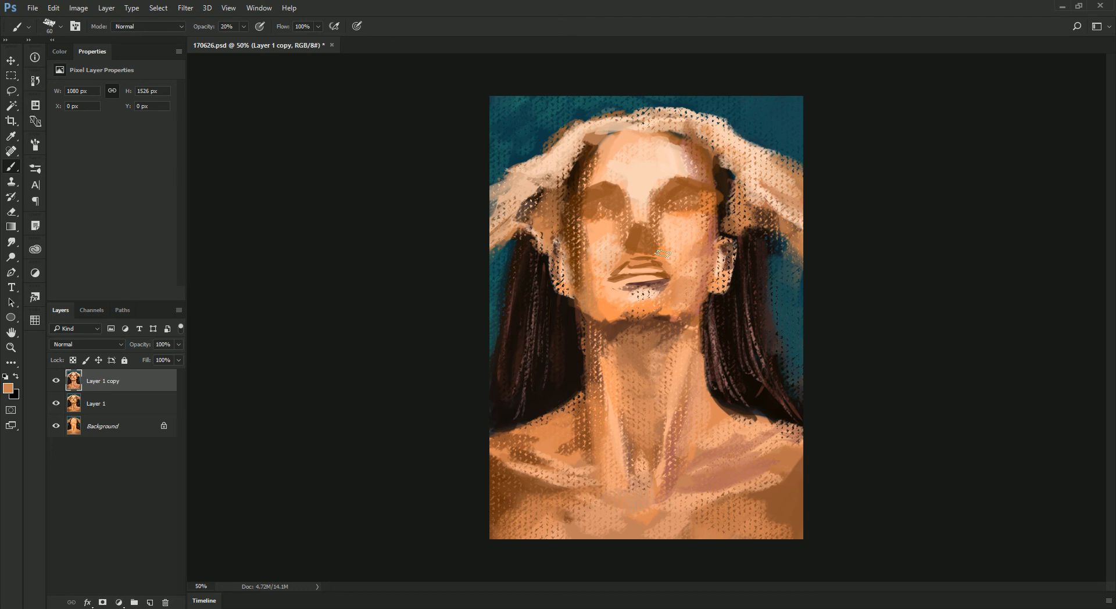
Shade the right temple and right side of the face with sampled brown, using a 90 px brush at 20% opacity
alt+click(709, 188)
key(])
mouse_move(686, 136)
mouse_down()
mouse_move(720, 181)
mouse_move(706, 222)
mouse_up()
mouse_move(678, 162)
mouse_down()
mouse_move(696, 231)
mouse_move(707, 214)
mouse_move(706, 289)
mouse_up()
alt+click(682, 262)
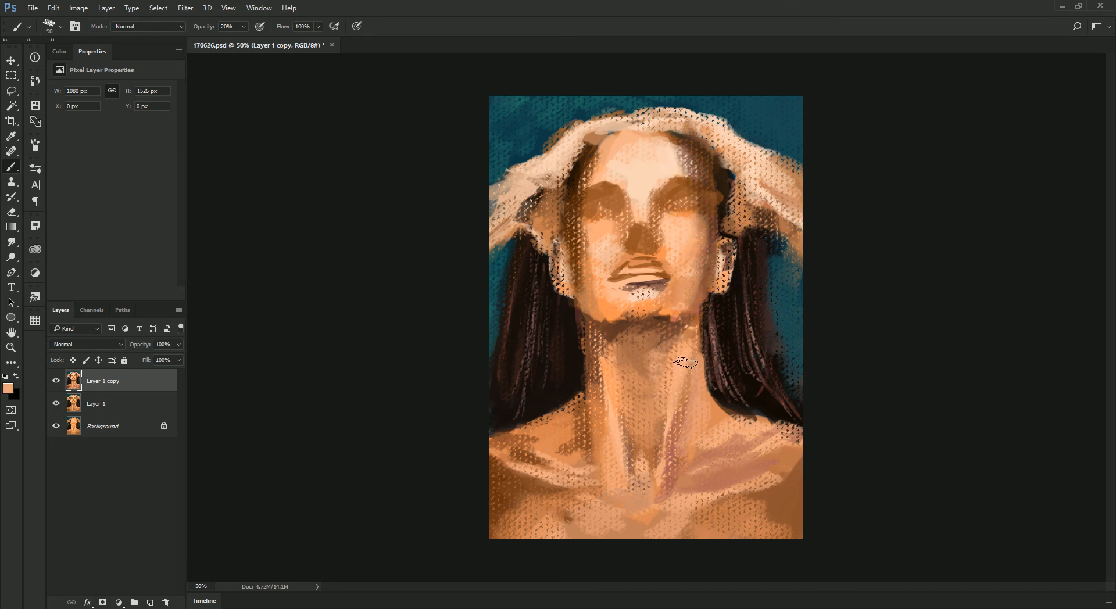
Define the chin's lower edge with sampled brown and orange tones, raising the brush opacity to 60%
alt+click(656, 315)
alt+click(612, 315)
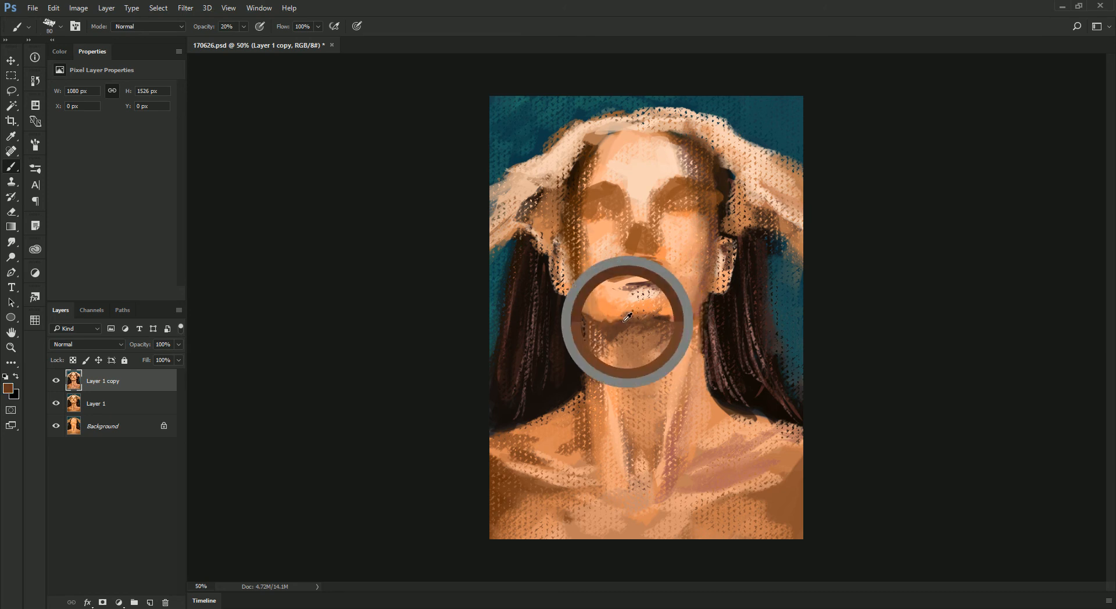
alt+click(668, 315)
alt+click(642, 319)
alt+click(622, 319)
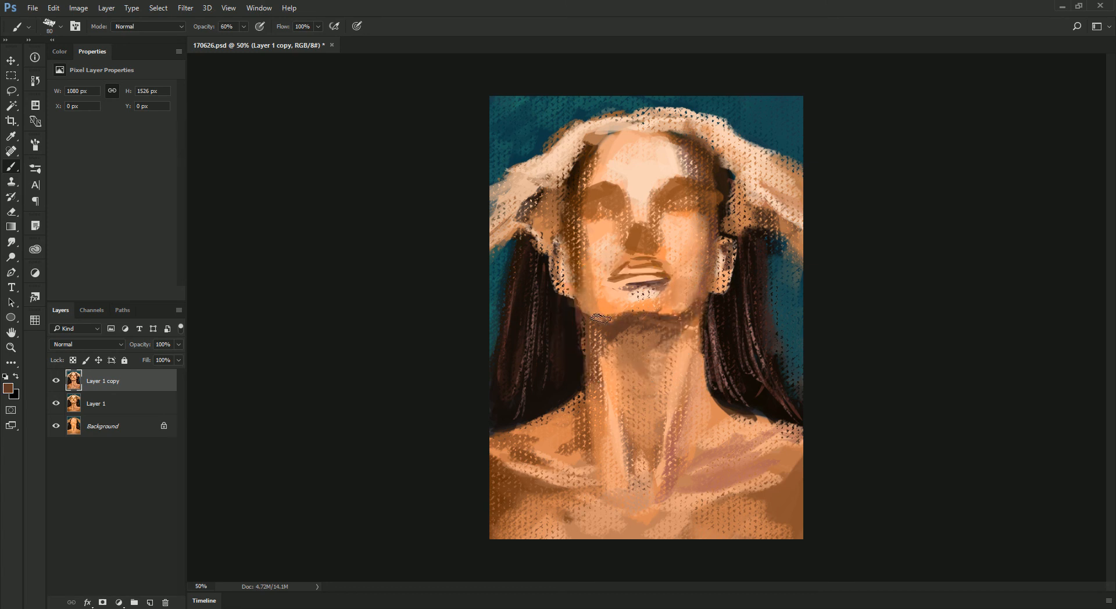
alt+click(628, 305)
Touch up the forehead's upper edge and hairline with sampled peach and dark brown tones
key(ctrl+plus)
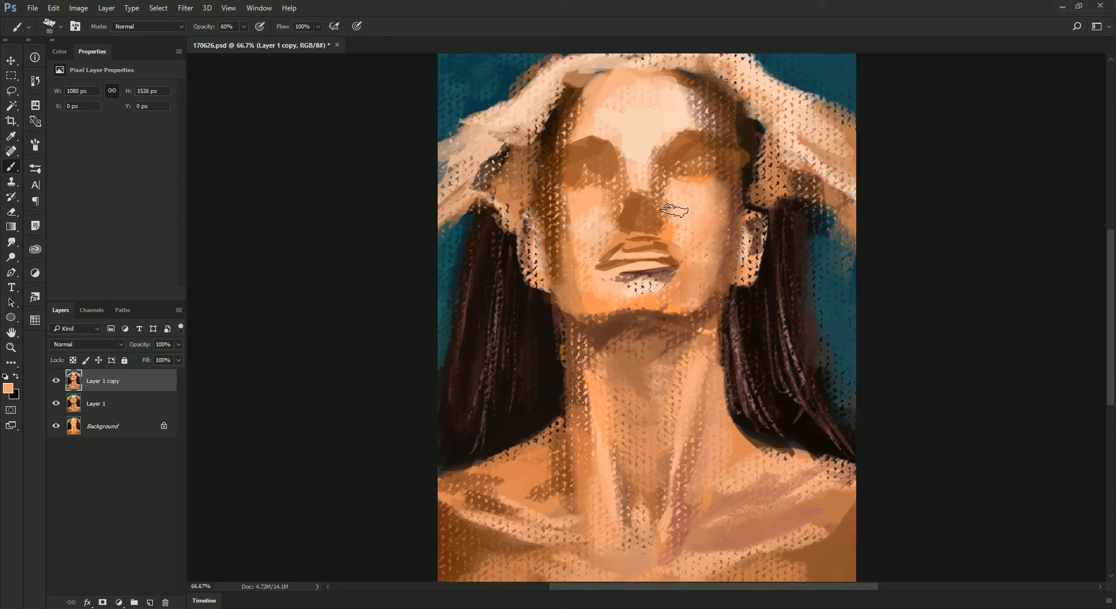
key(ctrl+plus)
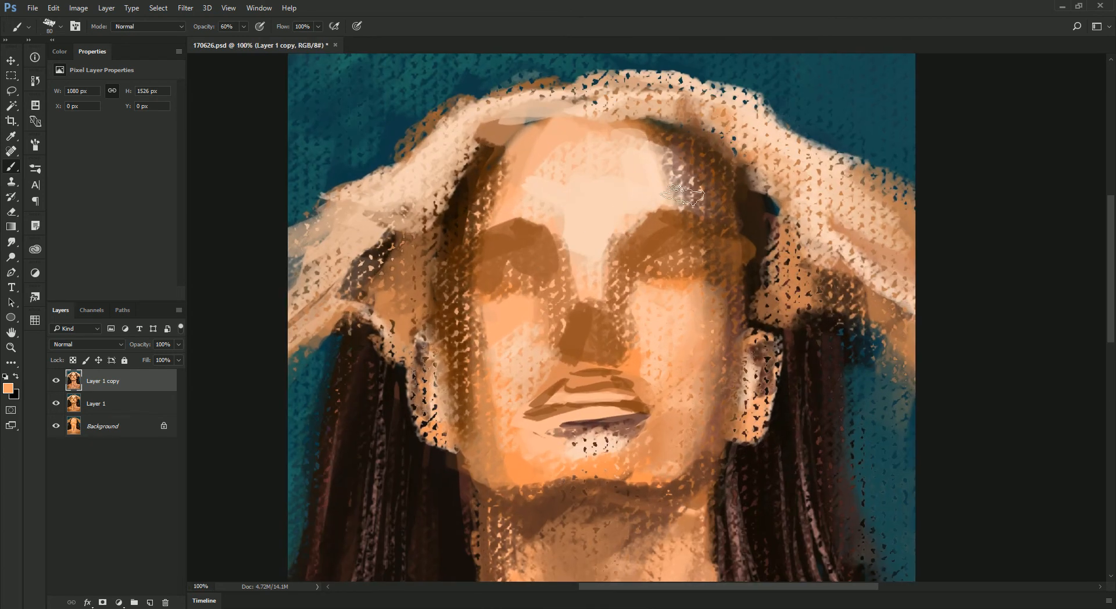
alt+click(639, 398)
alt+click(578, 161)
alt+click(528, 137)
alt+click(478, 131)
alt+click(499, 130)
alt+click(735, 183)
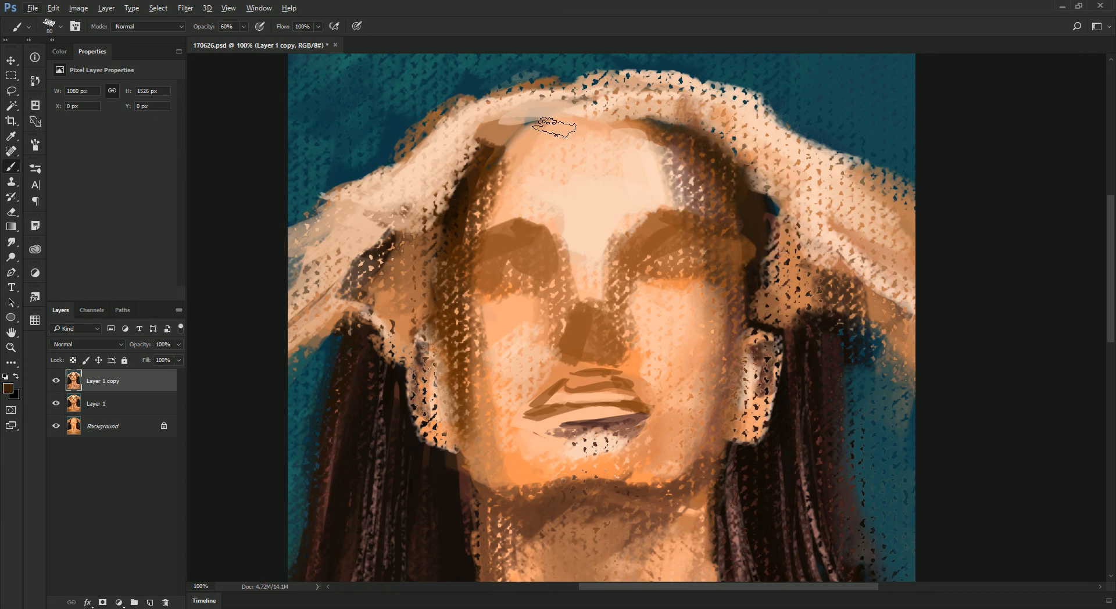
Paint orange and brown strokes along the hairline between the hands and the forehead with a 60 px brush
alt+click(472, 149)
alt+click(446, 156)
alt+shift+right_click(525, 128)
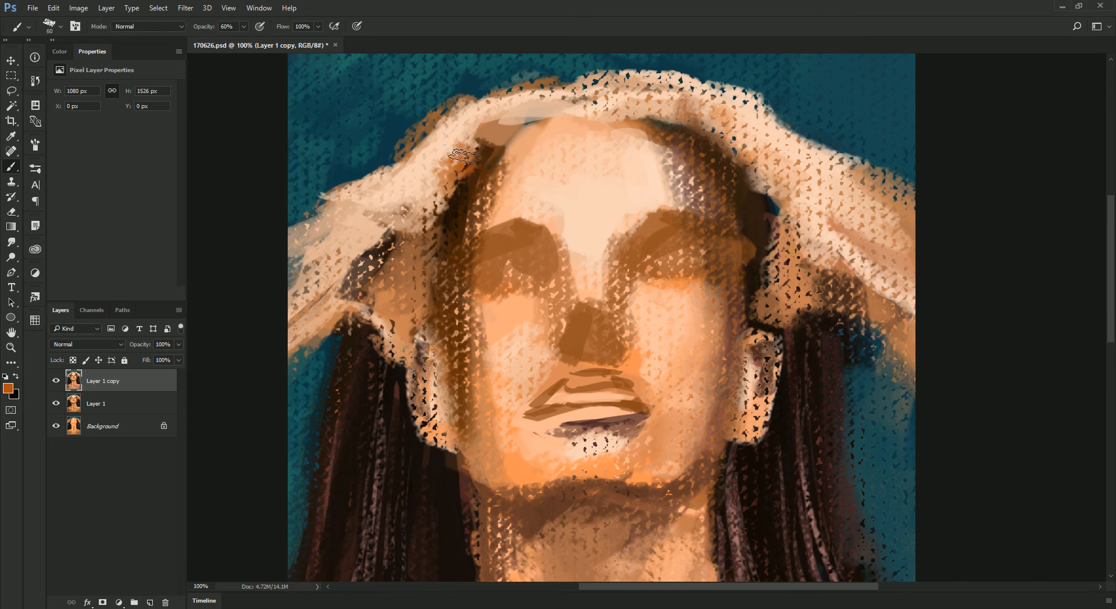
alt+click(436, 182)
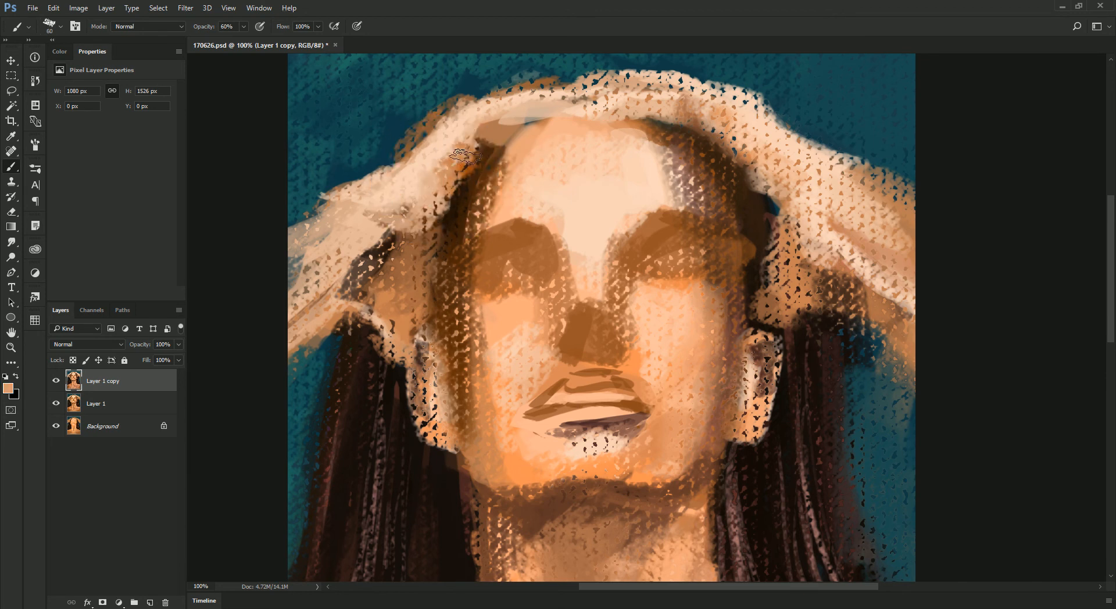
alt+click(465, 147)
alt+click(466, 151)
mouse_move(473, 149)
mouse_down()
mouse_move(481, 133)
mouse_move(508, 129)
mouse_up()
alt+click(471, 158)
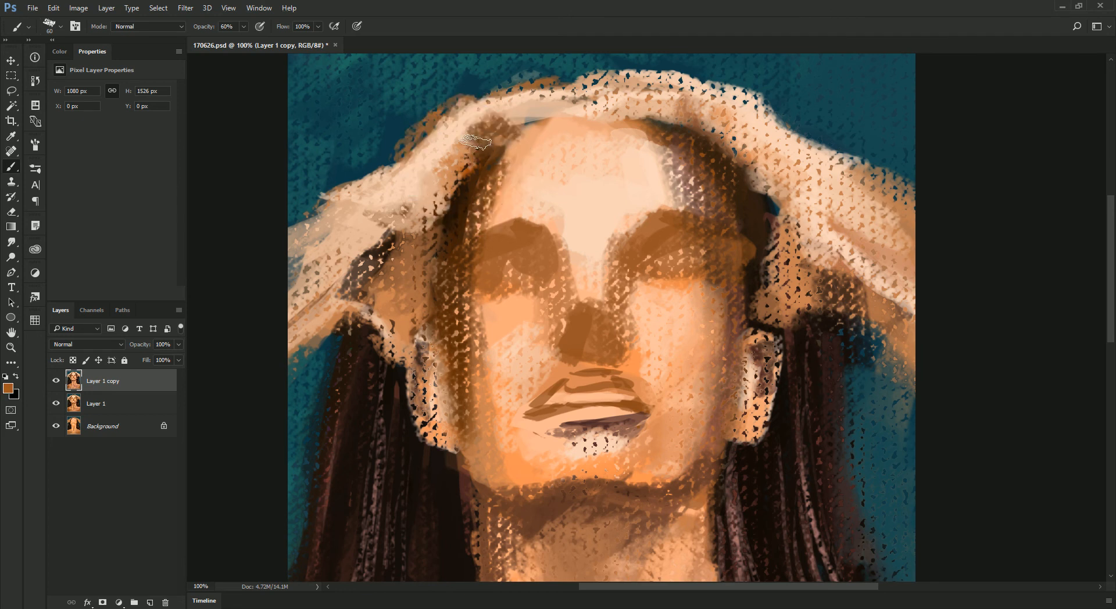
mouse_move(543, 119)
mouse_down()
mouse_move(665, 115)
mouse_move(715, 151)
mouse_up()
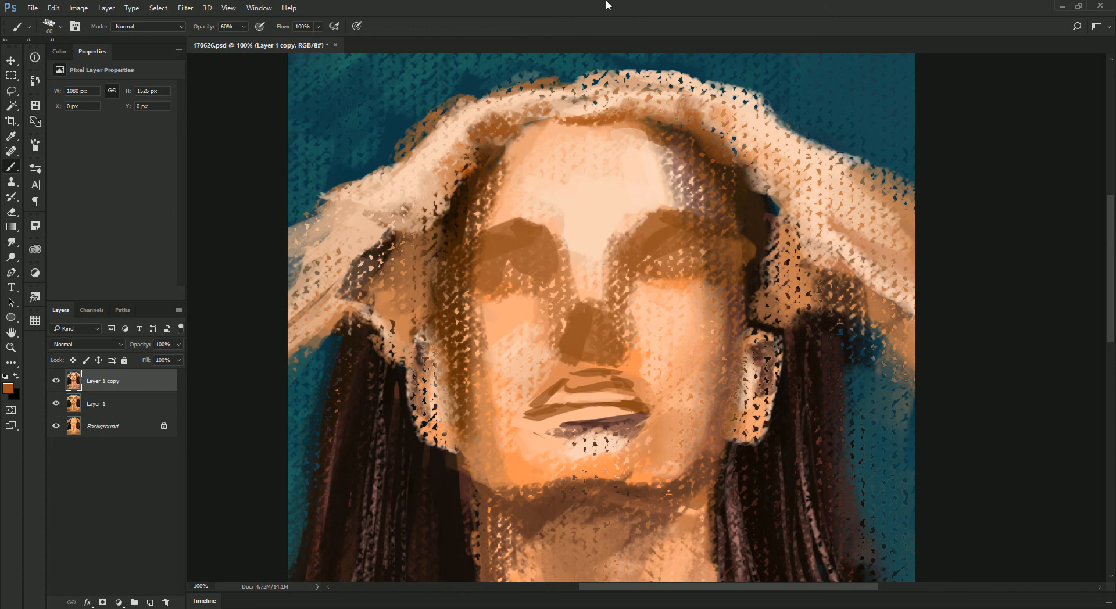
Resize the image to a width of 2160 px with the proportions linked
key(ctrl+alt+i)
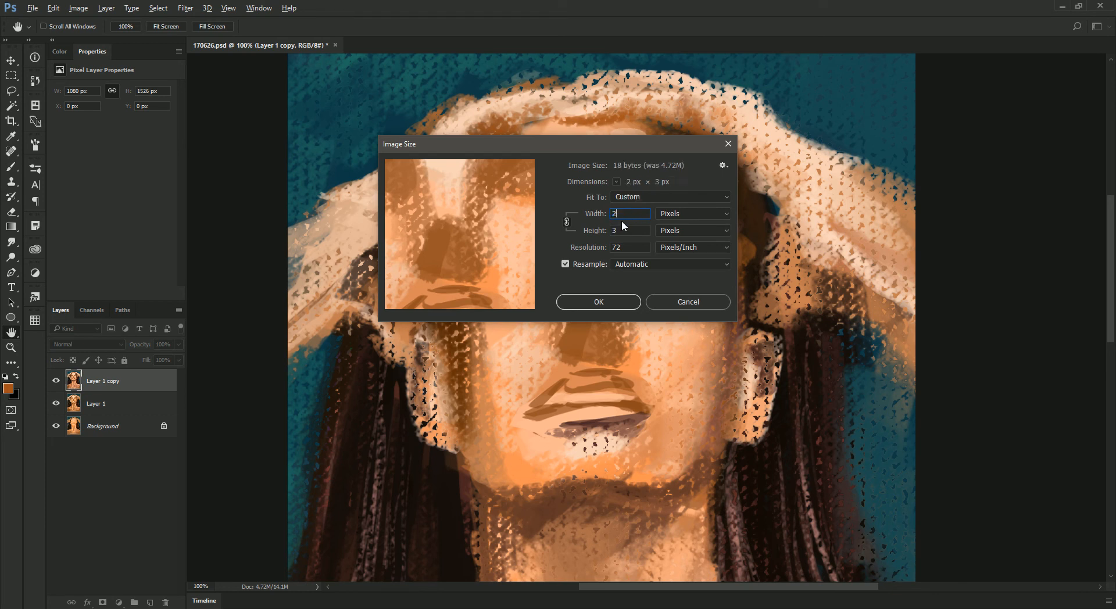
text(20160)
click(599, 301)
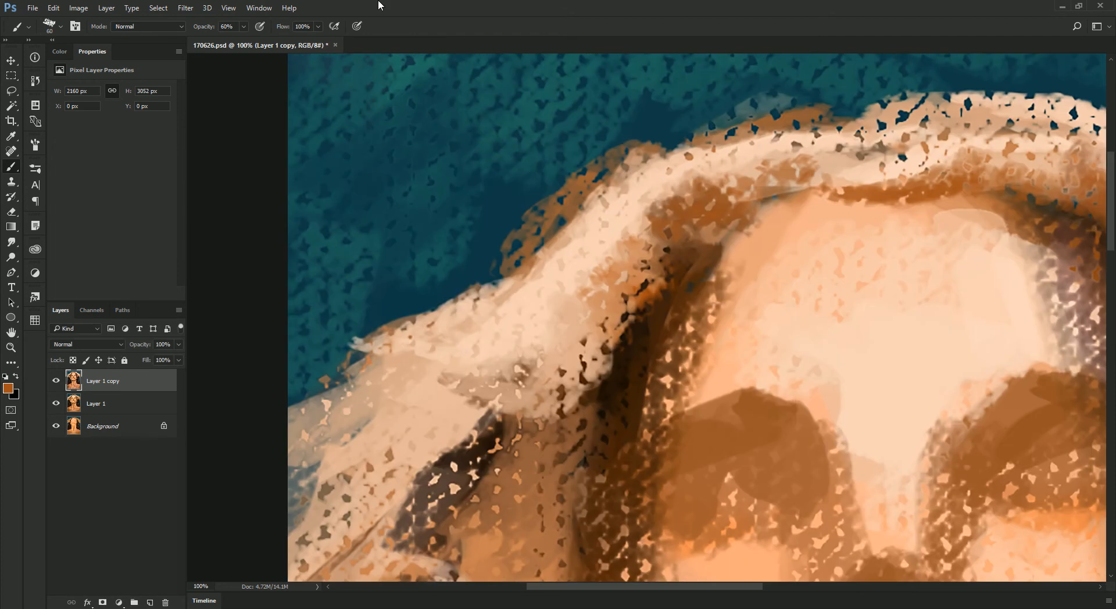
Work sampled light peach into the forehead with a 70 px brush
key(ctrl+minus)
key(ctrl+minus)
key(ctrl+minus)
key(ctrl+plus)
mouse_move(618, 240)
mouse_down()
mouse_move(470, 95)
mouse_move(456, 193)
mouse_up()
mouse_move(572, 219)
mouse_down()
mouse_move(546, 282)
mouse_move(570, 279)
mouse_up()
key(z)
key(ctrl+alt+z)
key(b)
alt+click(568, 236)
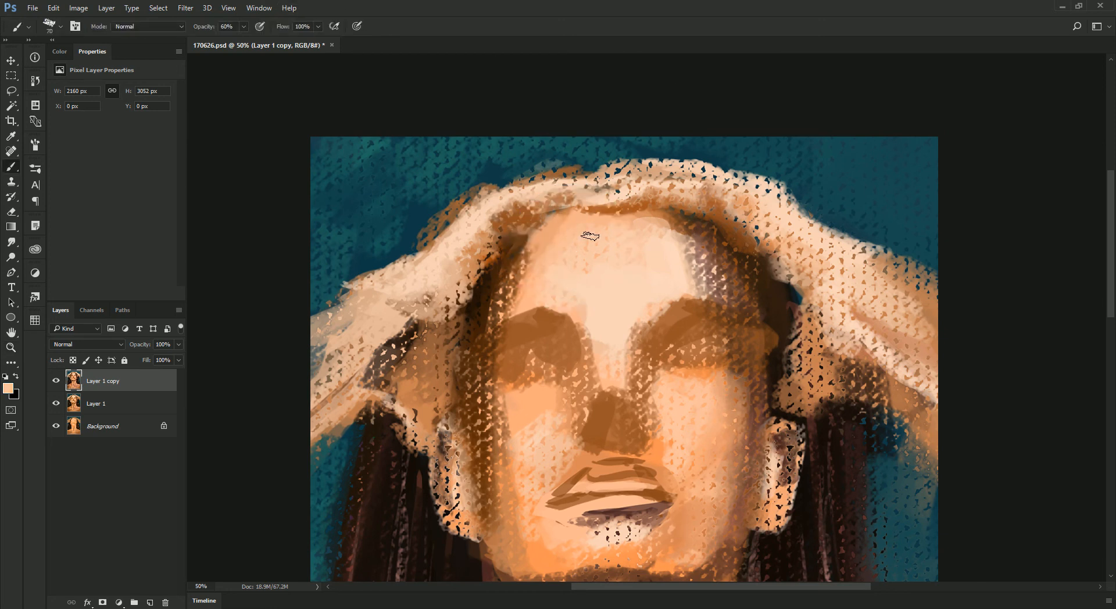
Refine the left hairline and temple with sampled brown tones, enlarging the brush to 100 px
alt+click(515, 215)
key(bracketright)
key(bracketright)
alt+click(469, 251)
alt+click(464, 283)
alt+click(473, 269)
key(ctrl+minus)
key(ctrl+plus)
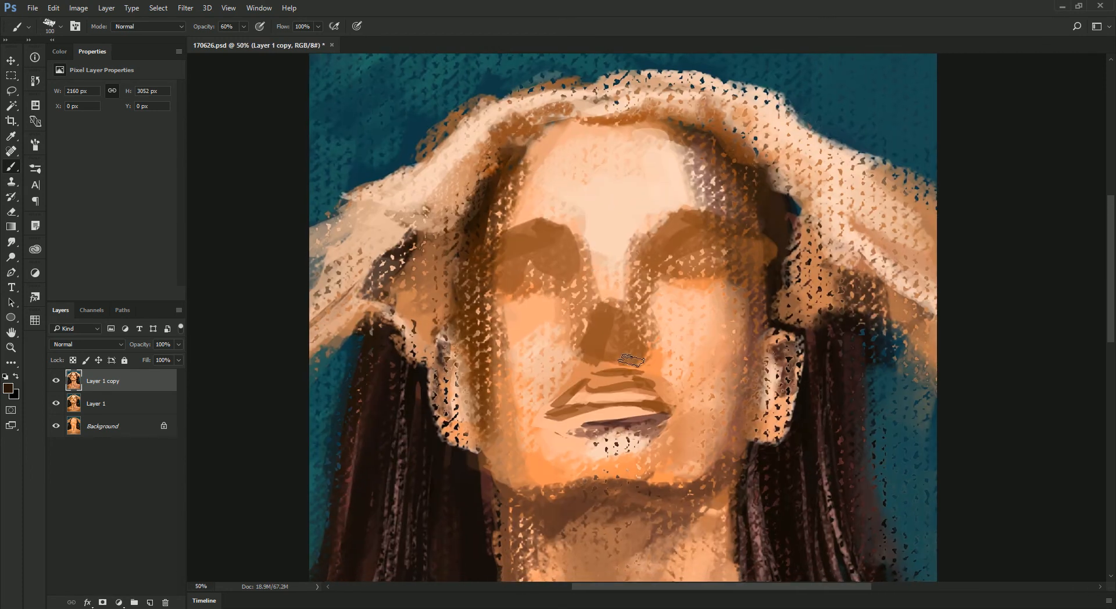
Duplicate the current paint layer as a new working copy and save the document
key(ctrl+j)
key(ctrl+s)
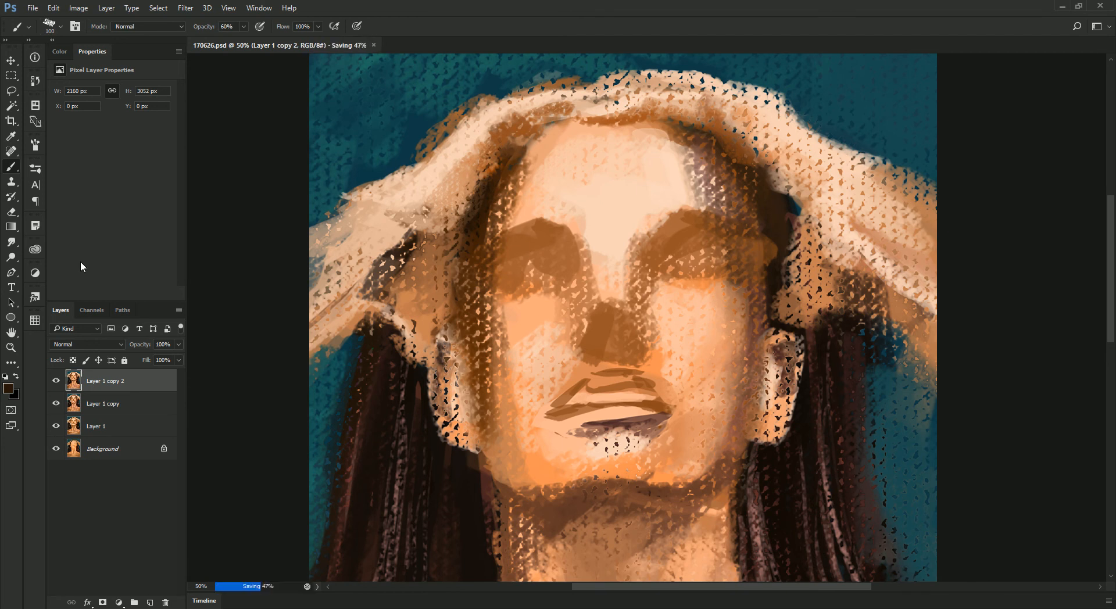
Compare the painting stages by hiding all layers above the background and toggling them back on one after another
drag(56, 427, 58, 381)
key(ctrl+minus)
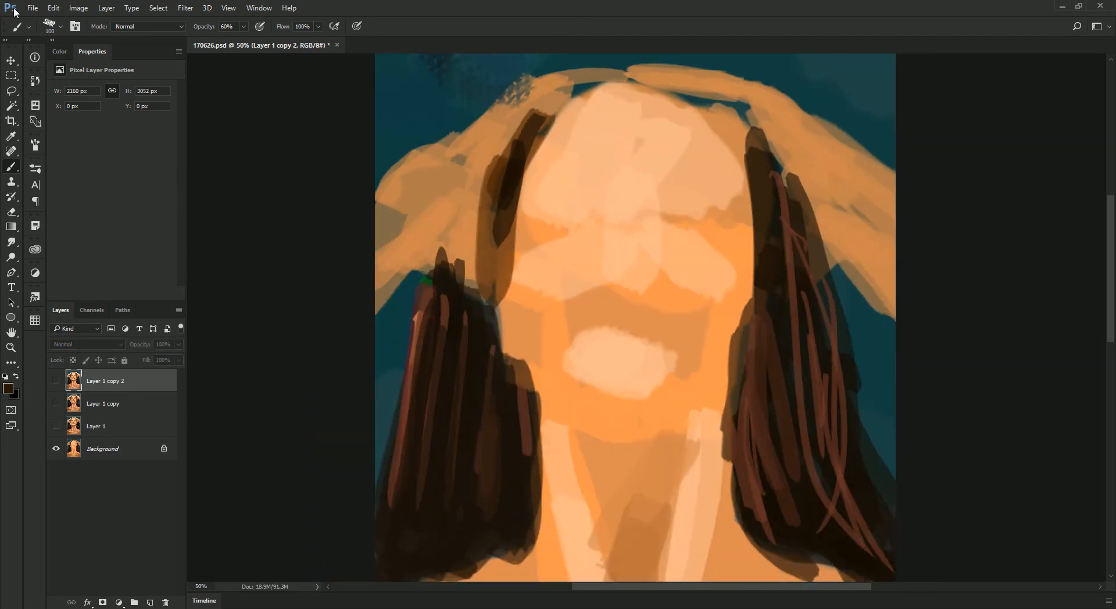
click(56, 448)
click(56, 448)
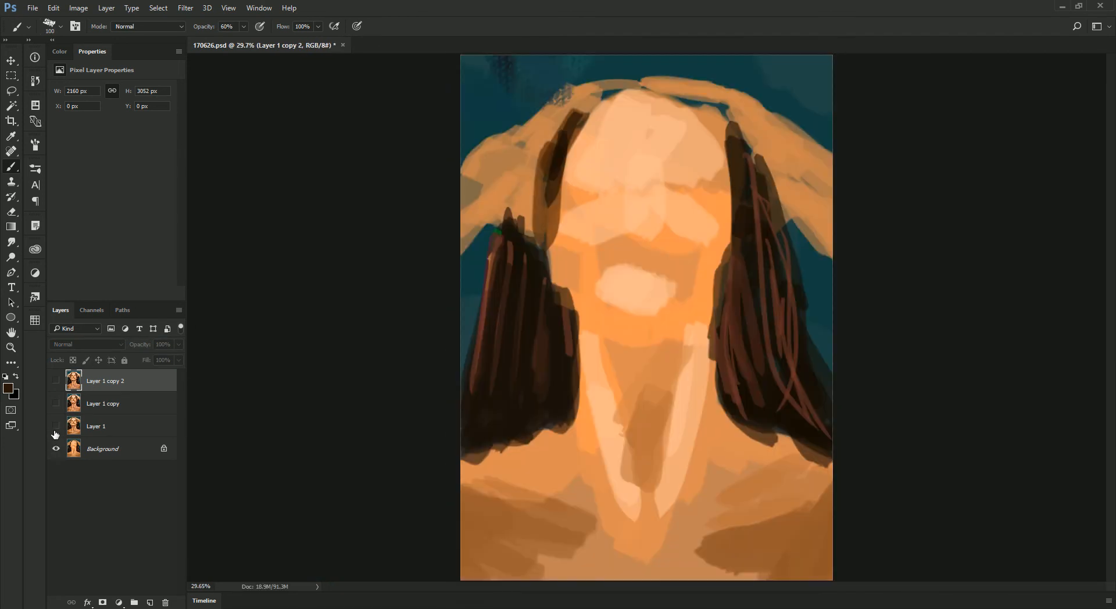
click(56, 426)
click(57, 427)
click(57, 427)
click(57, 427)
click(57, 427)
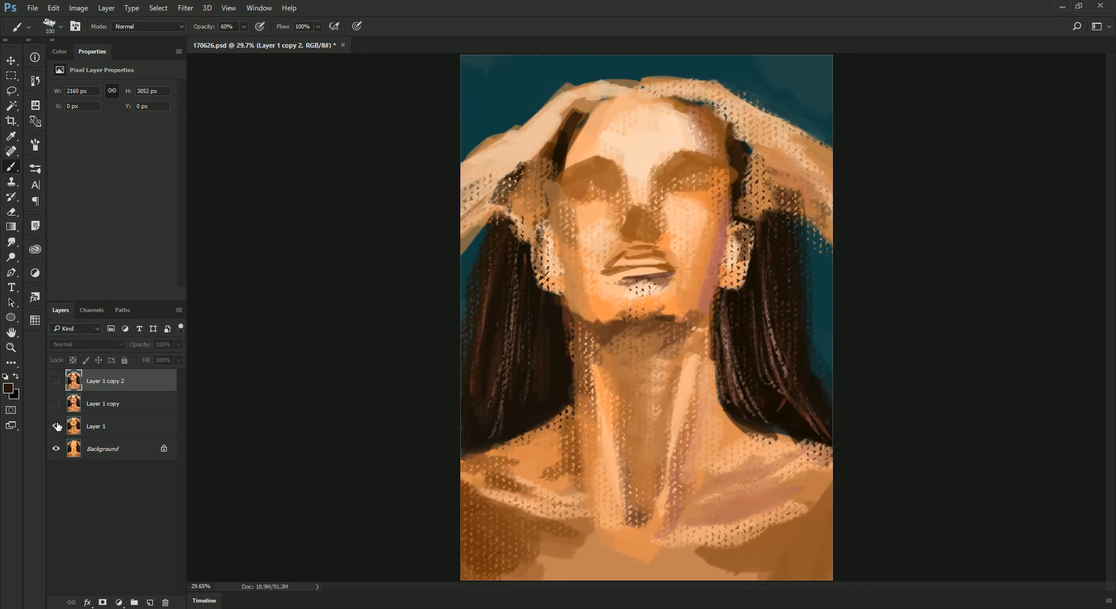
click(57, 427)
click(57, 427)
click(56, 403)
click(56, 404)
click(57, 404)
click(56, 404)
click(56, 404)
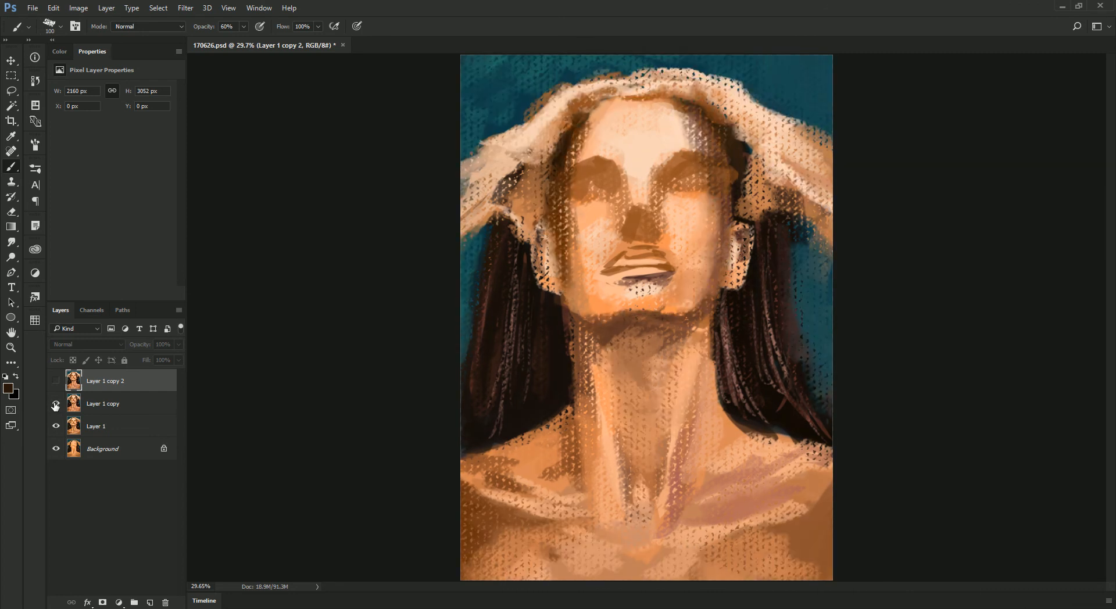
click(56, 404)
click(57, 404)
click(56, 404)
click(57, 405)
click(56, 380)
Deepen the shadow between the right eye socket and the nose bridge with sampled brown
key(ctrl+plus)
key(ctrl+plus)
key(ctrl+plus)
drag(493, 186, 538, 381)
alt+click(499, 313)
key(ctrl+minus)
drag(522, 102, 510, 257)
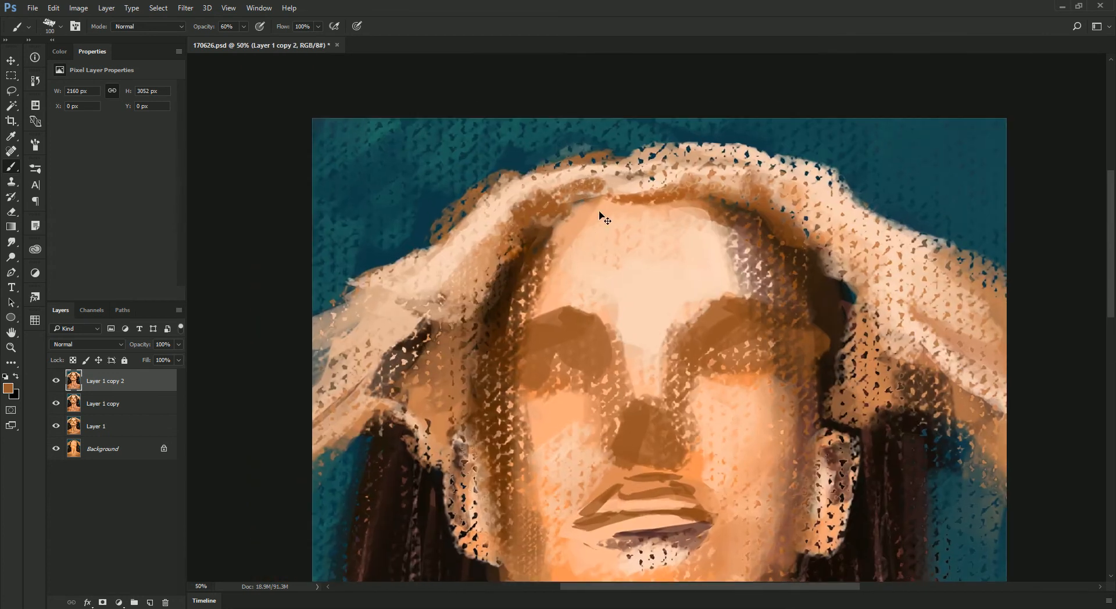
key(ctrl+plus)
drag(557, 235, 463, 159)
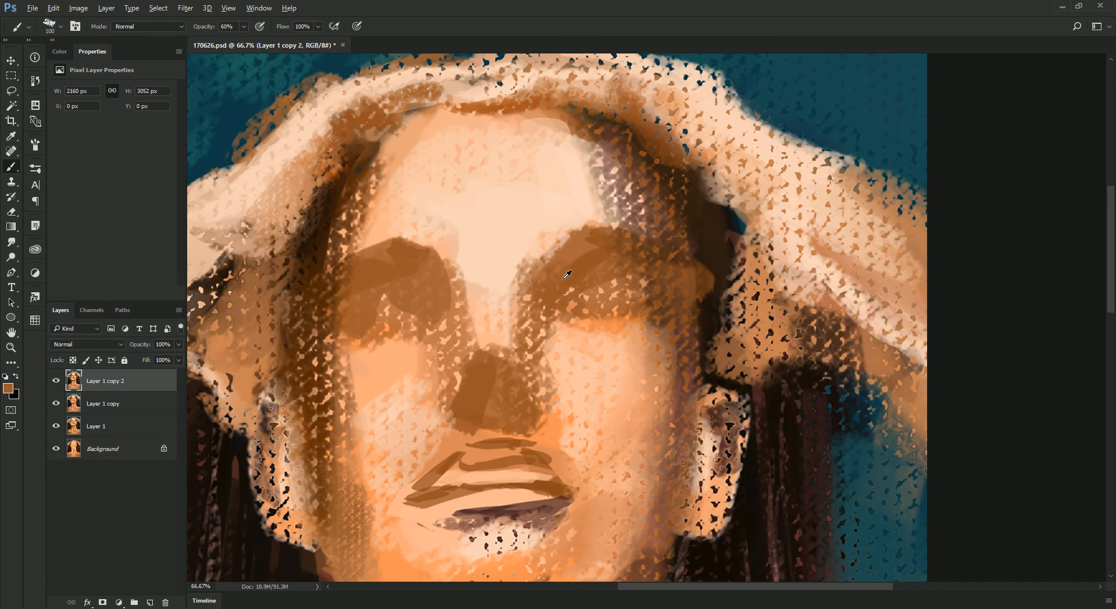
alt+click(610, 256)
drag(549, 268, 537, 311)
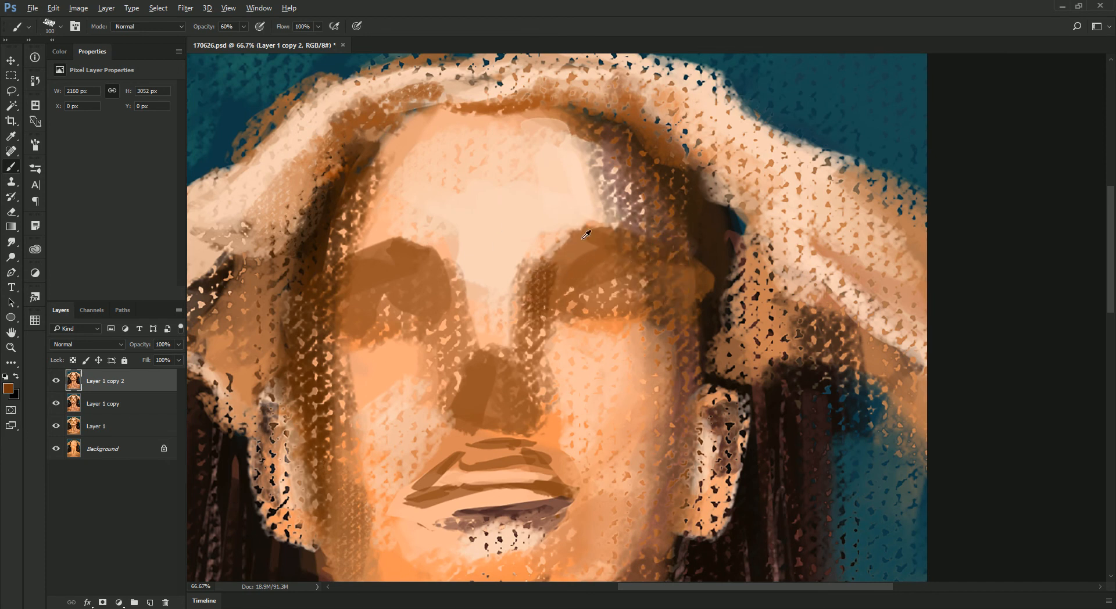
Paint both eyebrows in sampled dark brown with a 90 px brush
alt+click(704, 235)
key(bracketleft)
mouse_move(561, 232)
mouse_down()
mouse_move(627, 248)
mouse_move(616, 233)
mouse_move(644, 248)
mouse_move(625, 236)
mouse_move(683, 258)
mouse_up()
alt+click(609, 239)
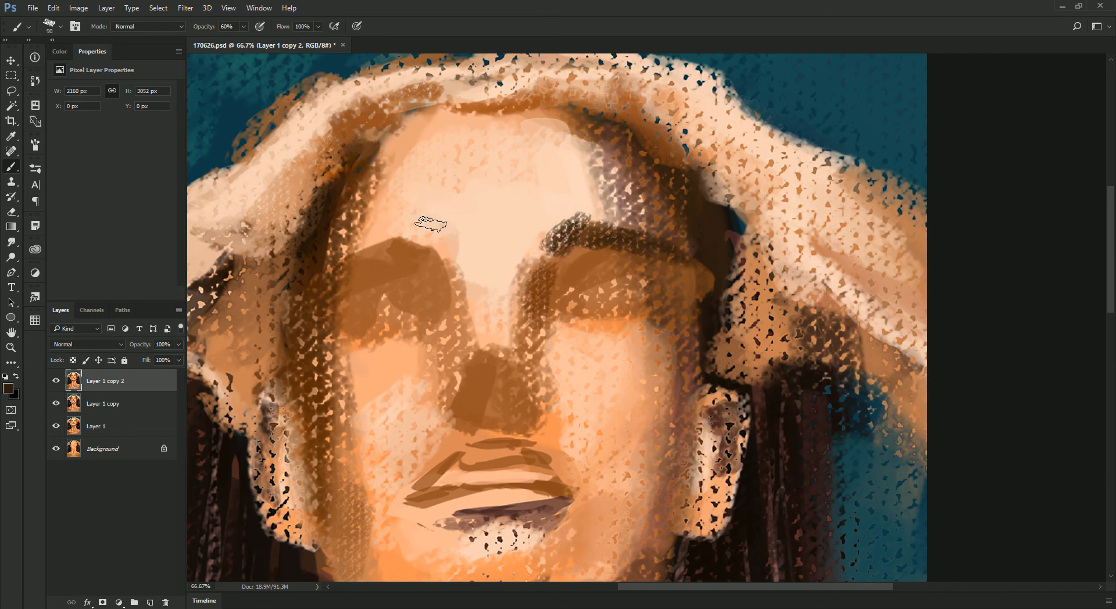
mouse_move(430, 249)
mouse_down()
mouse_move(408, 237)
mouse_move(415, 260)
mouse_move(358, 249)
mouse_move(320, 288)
mouse_move(398, 256)
mouse_up()
Shape both eyebrows with sampled light peach strokes above and below the arches, touching up the right brow with its dark tone
alt+click(477, 243)
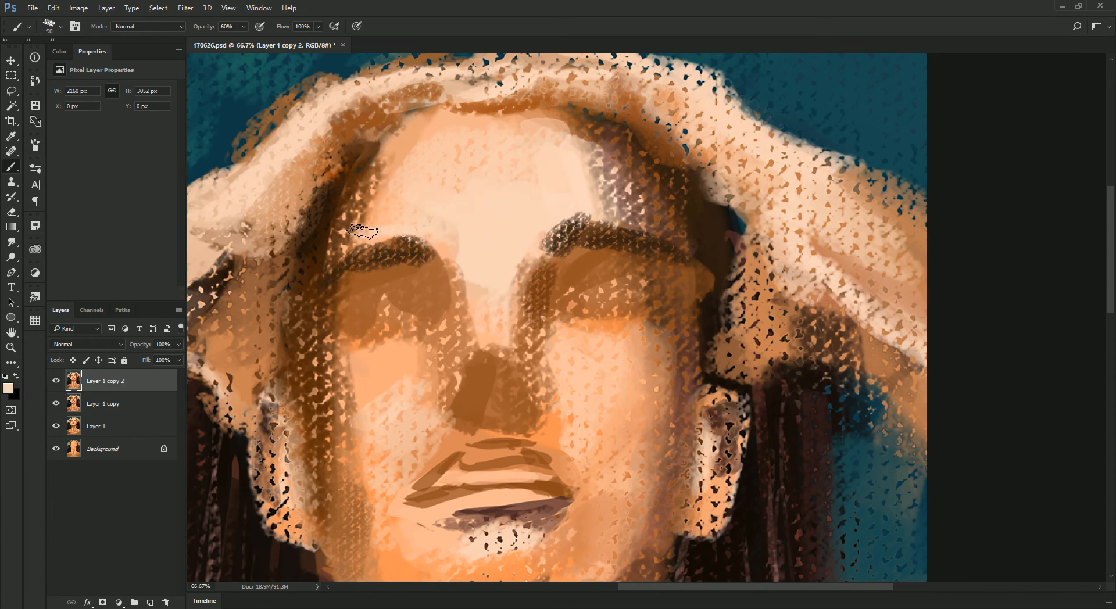
drag(359, 234, 401, 236)
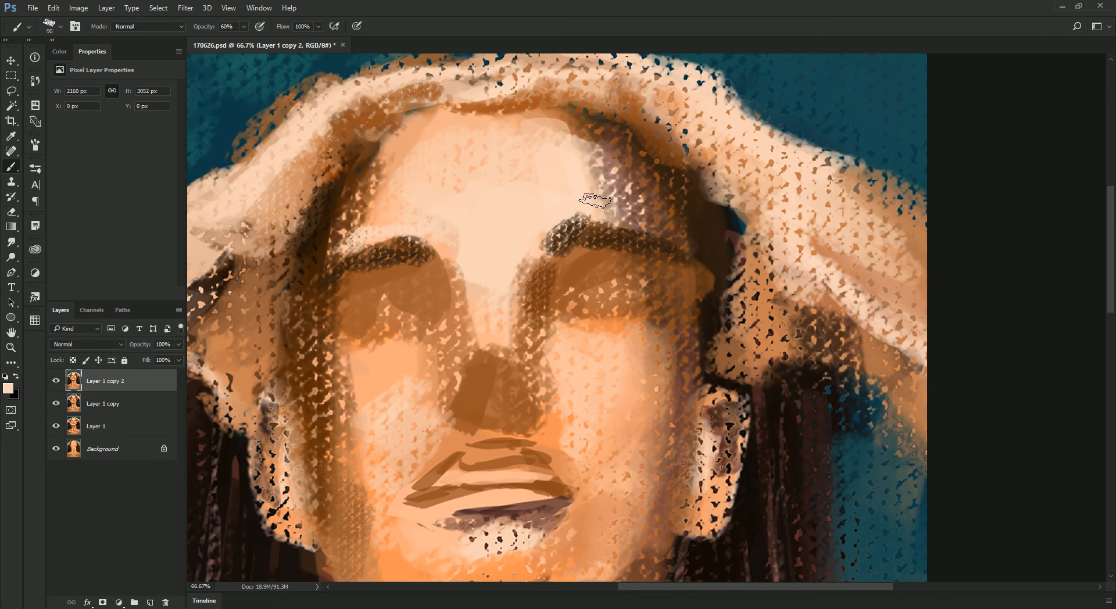
drag(594, 198, 641, 231)
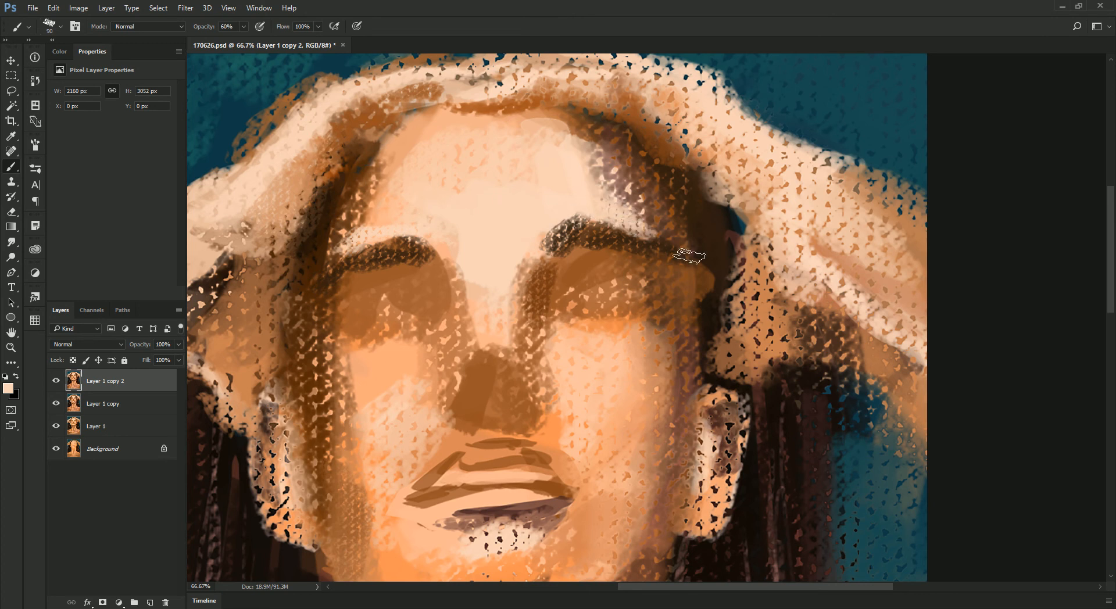
alt+click(604, 234)
mouse_move(611, 229)
mouse_down()
mouse_move(657, 241)
mouse_move(679, 273)
mouse_move(668, 282)
mouse_move(599, 231)
mouse_up()
alt+click(589, 208)
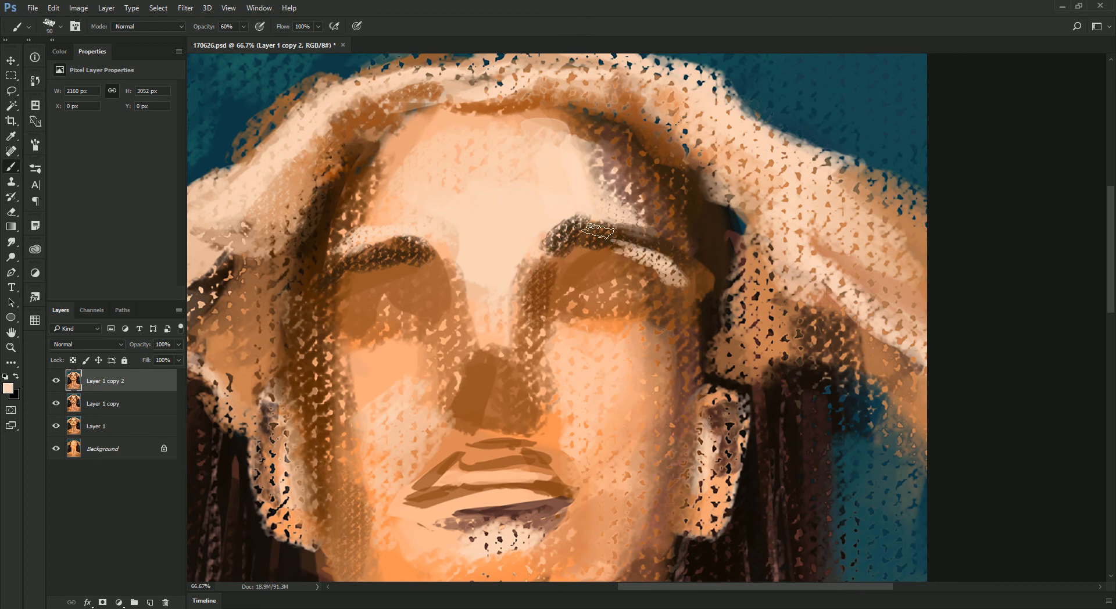
mouse_move(342, 283)
mouse_down()
mouse_move(377, 262)
mouse_move(337, 285)
mouse_move(383, 283)
mouse_up()
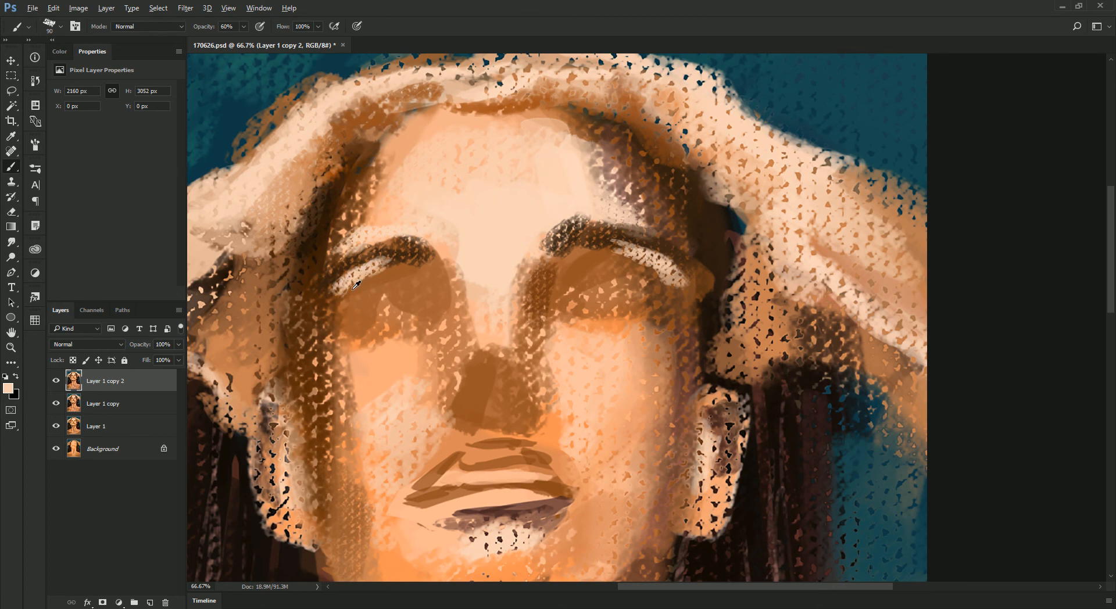
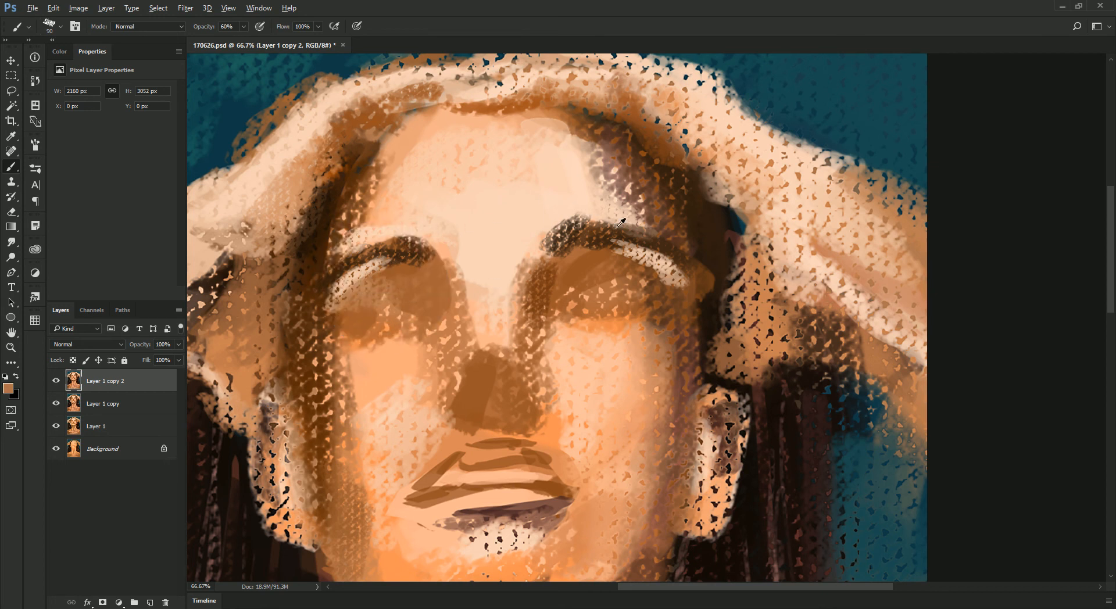
Model the right eyelid with sampled tan and orange tones and shade its outer corner in brown
alt+click(647, 257)
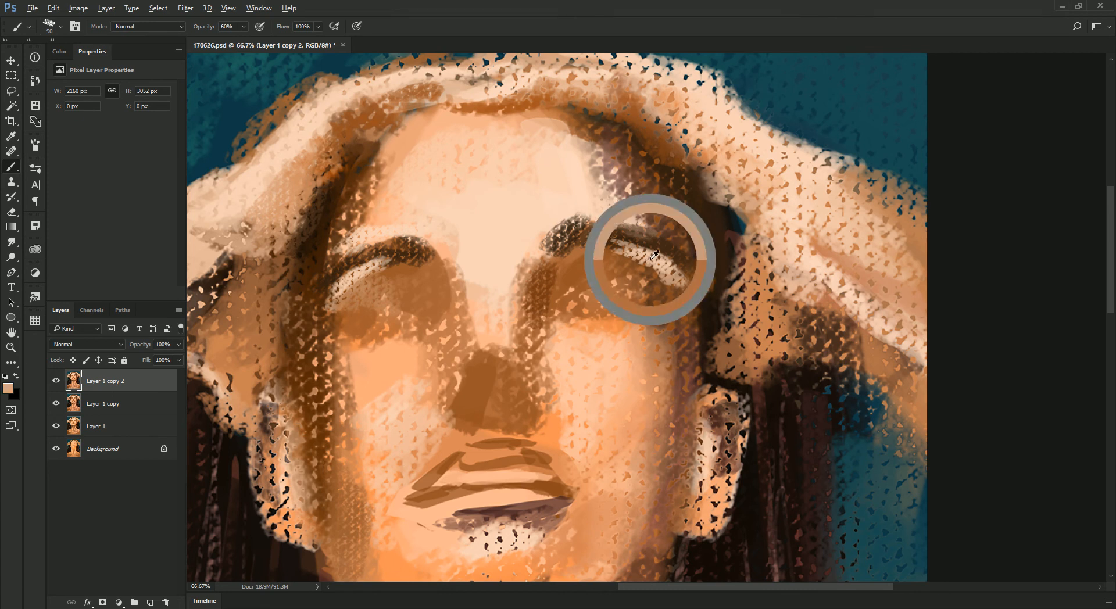
mouse_move(598, 273)
mouse_down()
mouse_move(626, 282)
mouse_move(593, 292)
mouse_move(616, 284)
mouse_move(597, 301)
mouse_move(623, 299)
mouse_move(583, 302)
mouse_up()
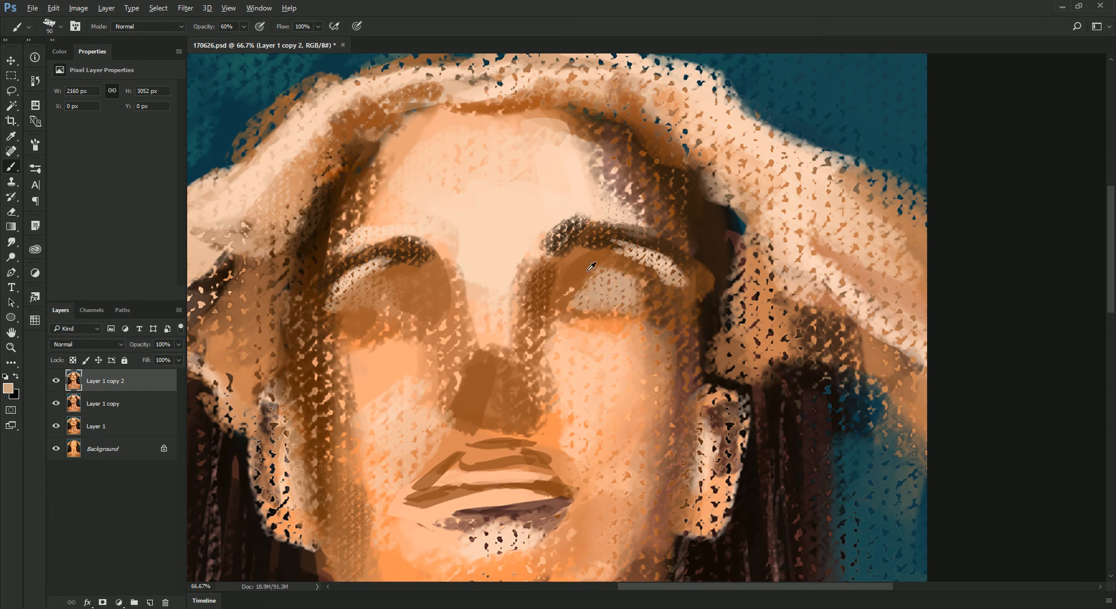
alt+click(604, 294)
alt+click(592, 261)
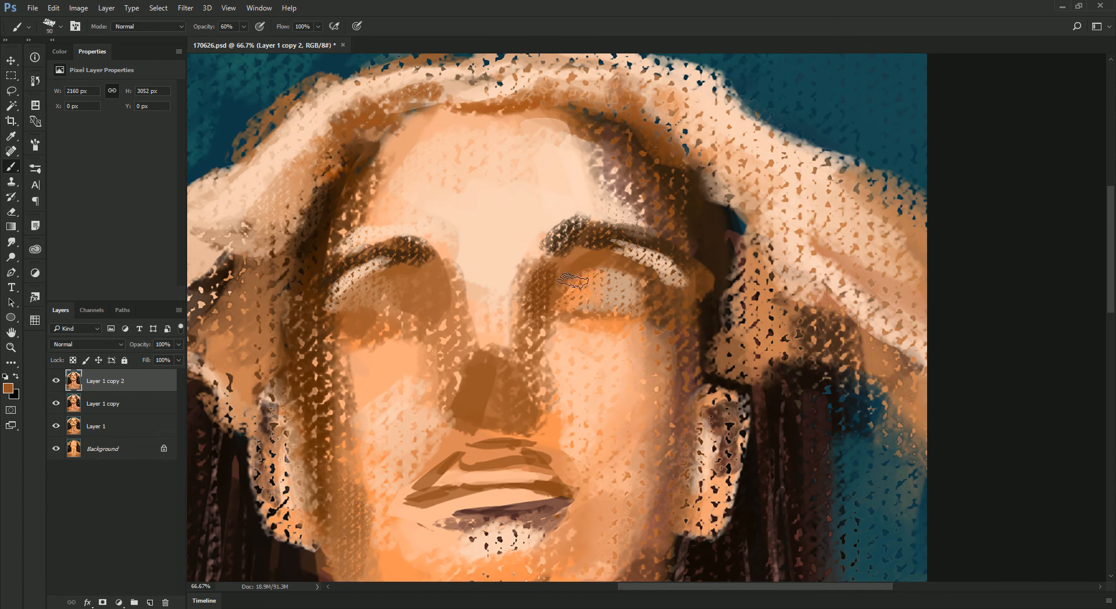
alt+click(581, 294)
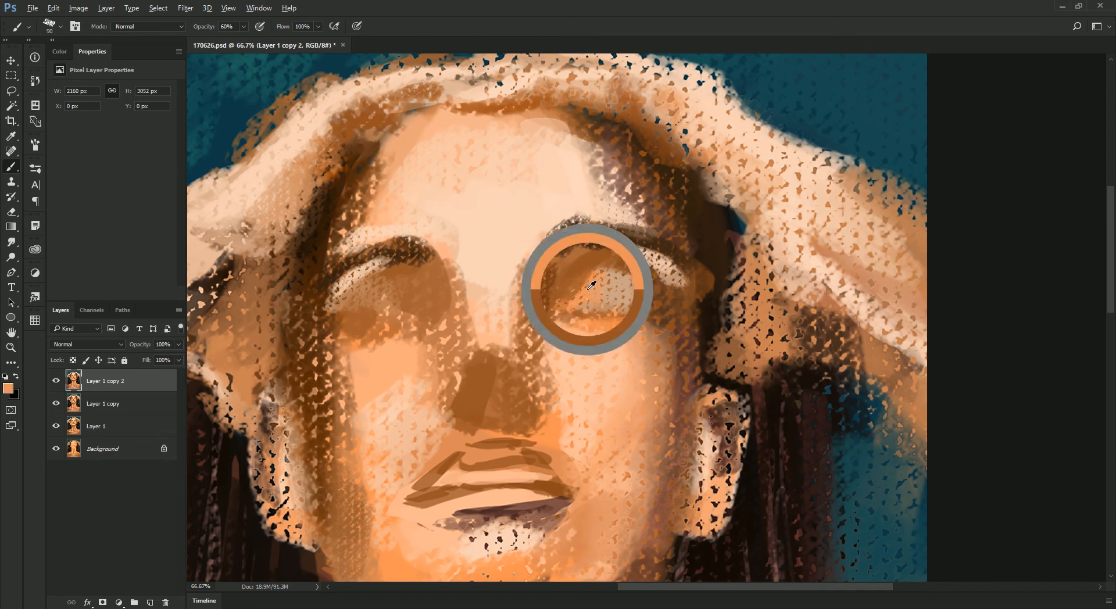
alt+click(616, 277)
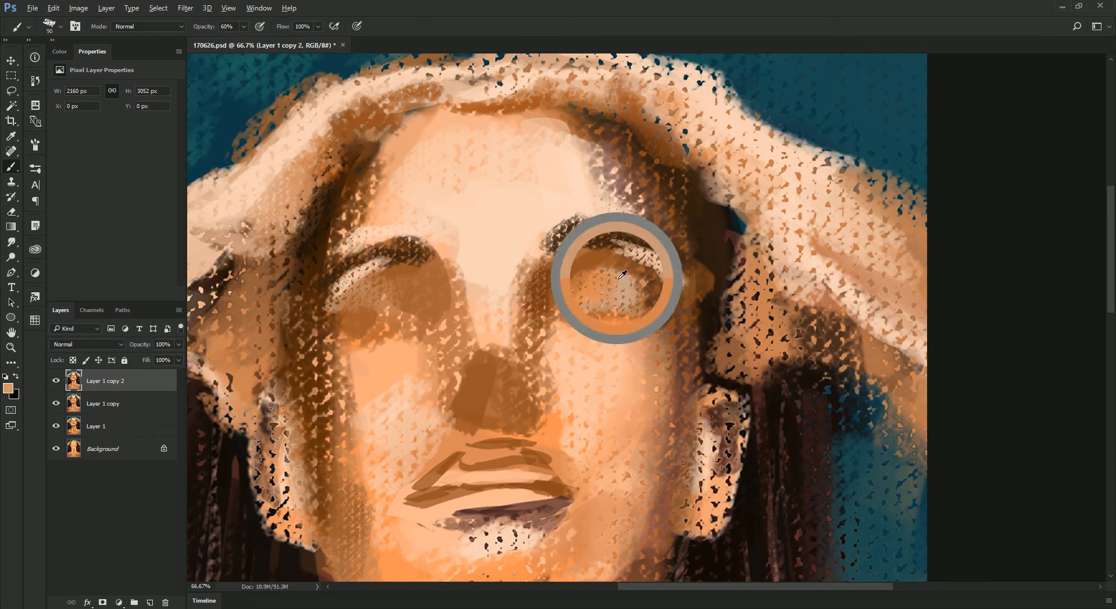
alt+click(651, 295)
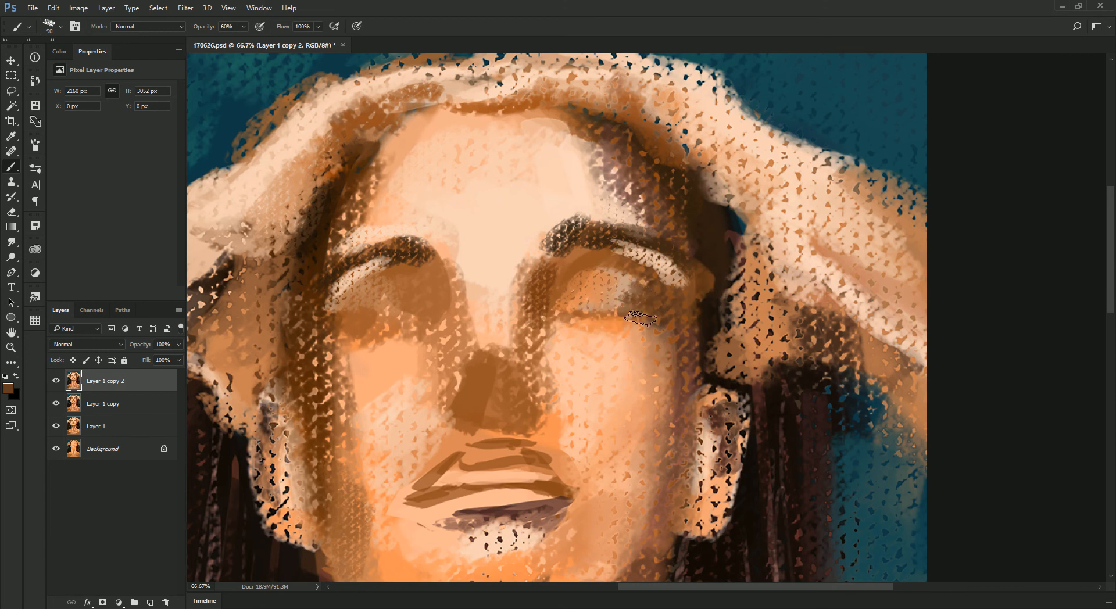
Blend the crease and outer corner of the right eye with sampled browns using a 100 px brush
alt+click(600, 265)
key(bracketright)
mouse_move(591, 259)
mouse_down()
mouse_move(630, 264)
mouse_move(638, 294)
mouse_move(662, 275)
mouse_up()
alt+click(655, 281)
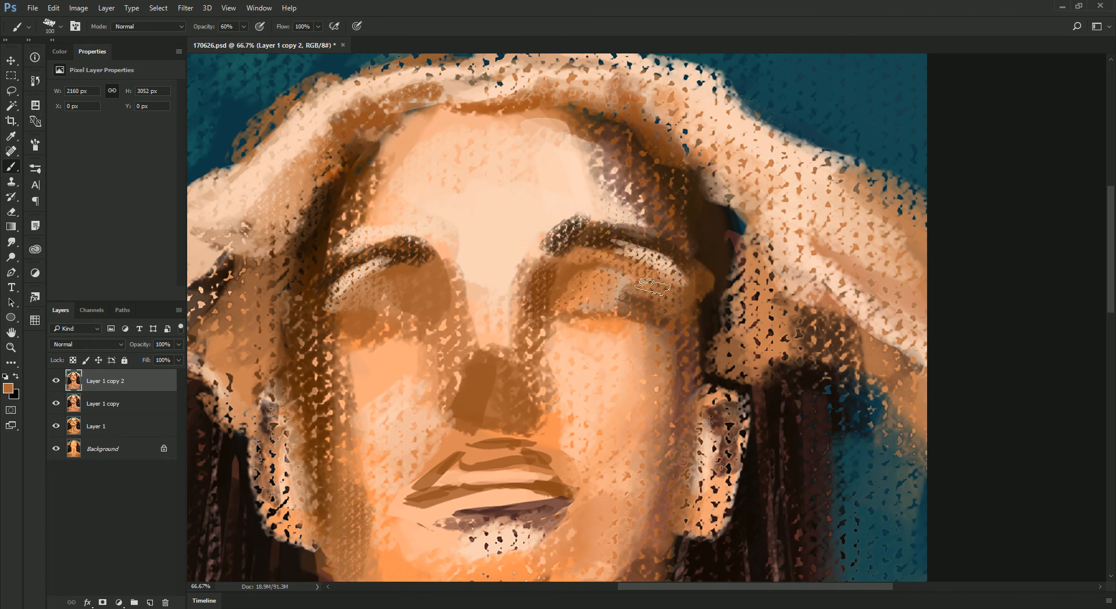
alt+click(657, 315)
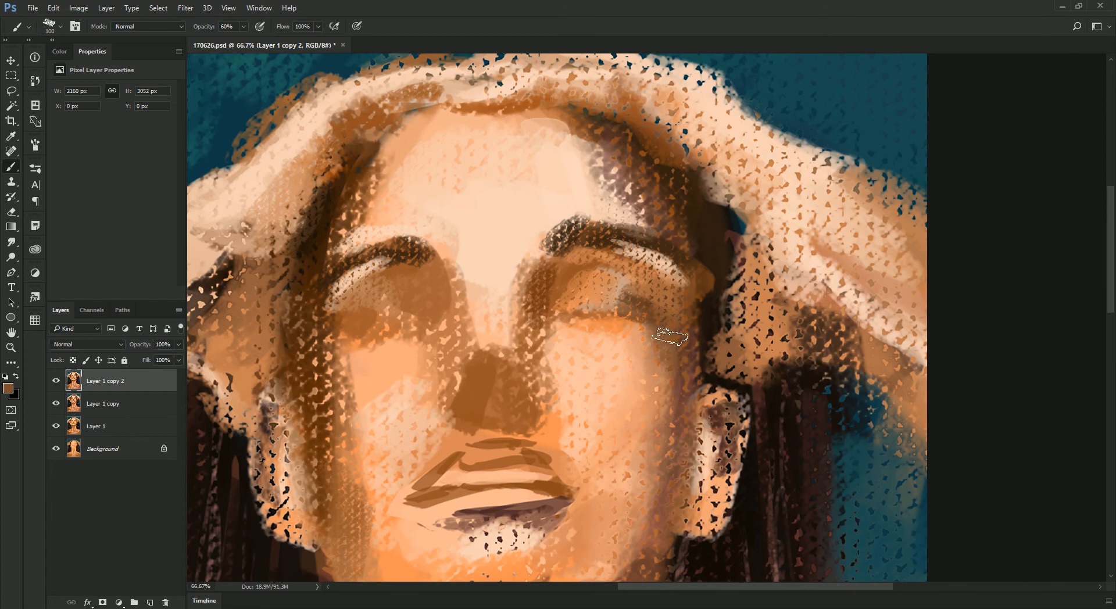
alt+click(692, 295)
Work orange tones into the left eyelid and eye socket, reducing the brush to 90 px
alt+click(518, 256)
key(ctrl+minus)
drag(510, 211, 554, 138)
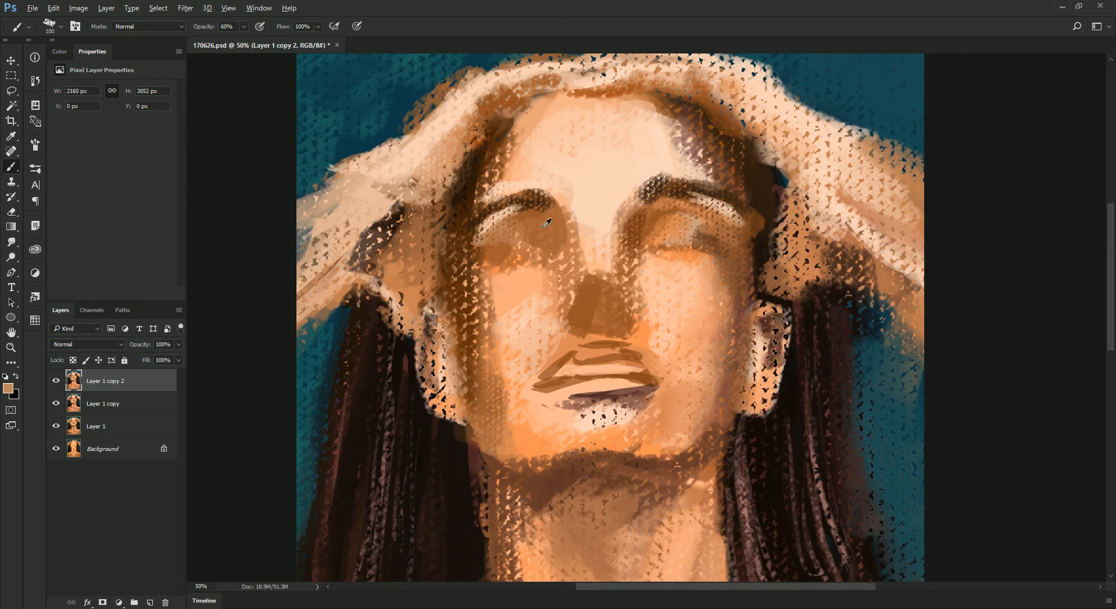
drag(605, 219, 684, 256)
key(bracketleft)
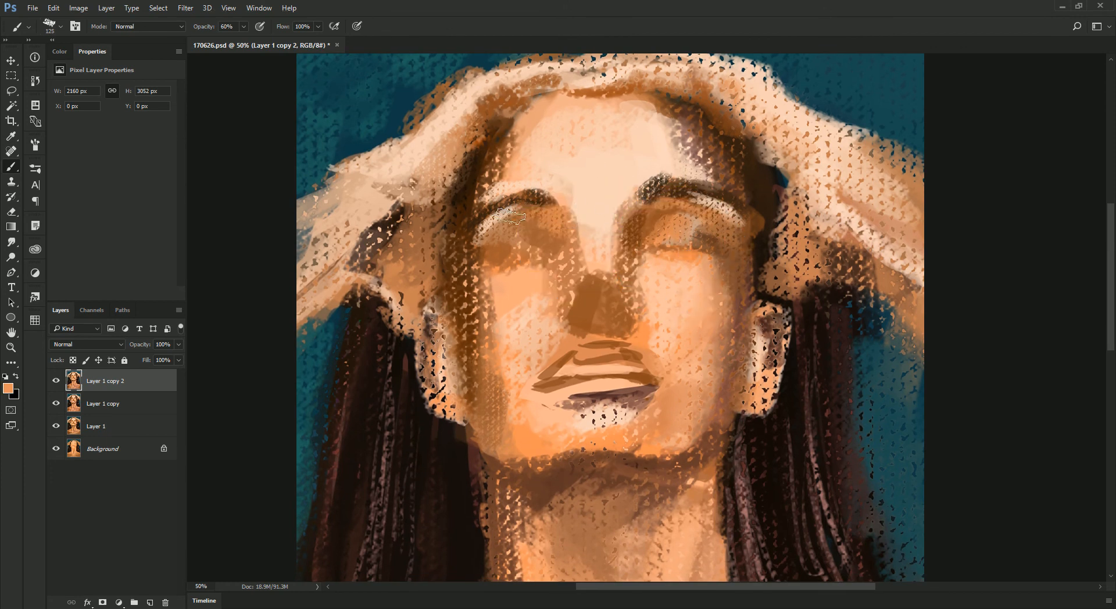
key(bracketleft)
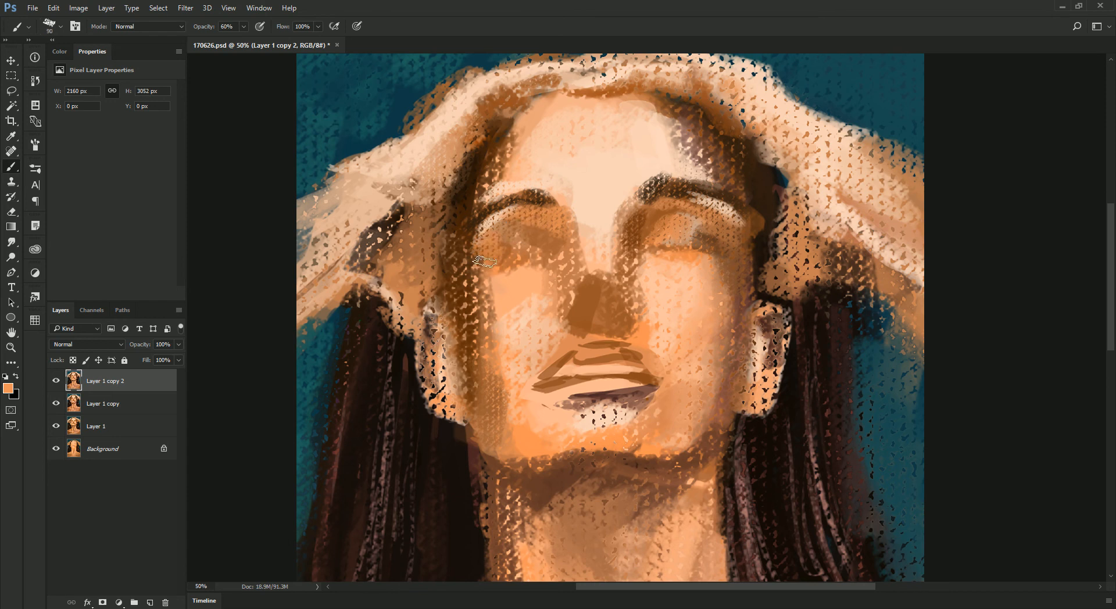
Refine the brow bones under both eyebrows with sampled orange and pale yellow-peach highlights
alt+click(497, 219)
mouse_move(589, 195)
mouse_down()
mouse_move(673, 276)
mouse_move(608, 194)
mouse_up()
alt+click(496, 218)
key(bracketright)
alt+click(503, 215)
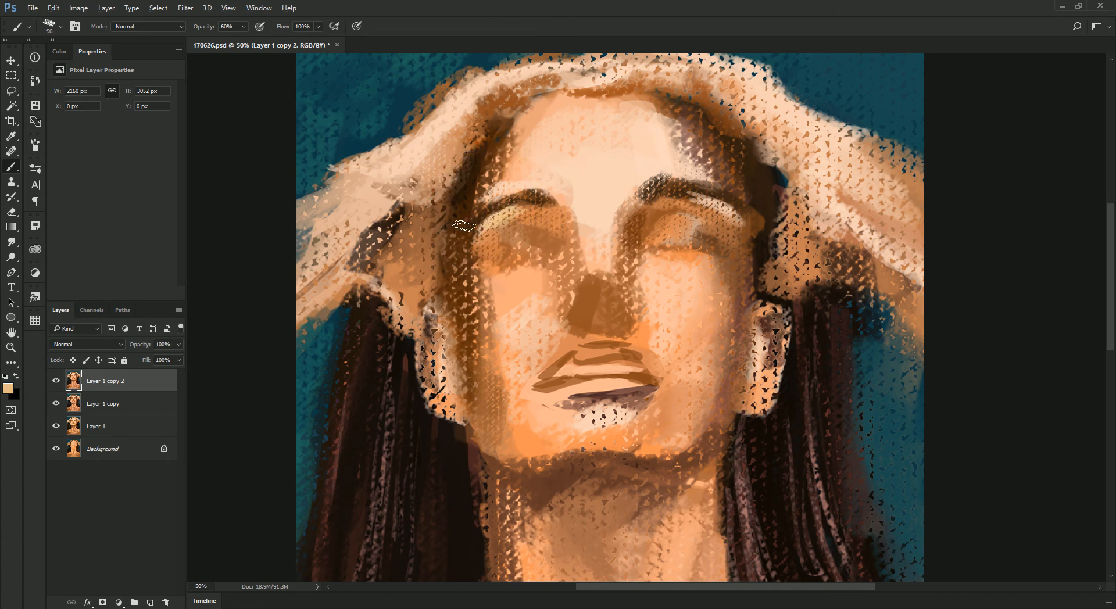
alt+click(509, 214)
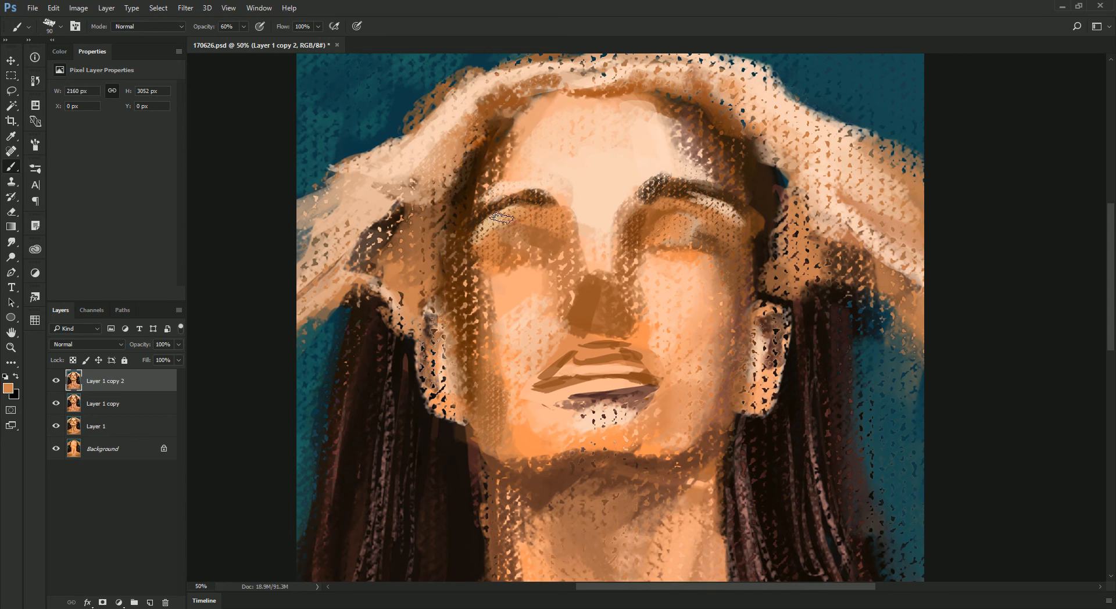
alt+click(489, 219)
drag(482, 242, 472, 265)
alt+click(488, 222)
alt+shift+right_click(755, 193)
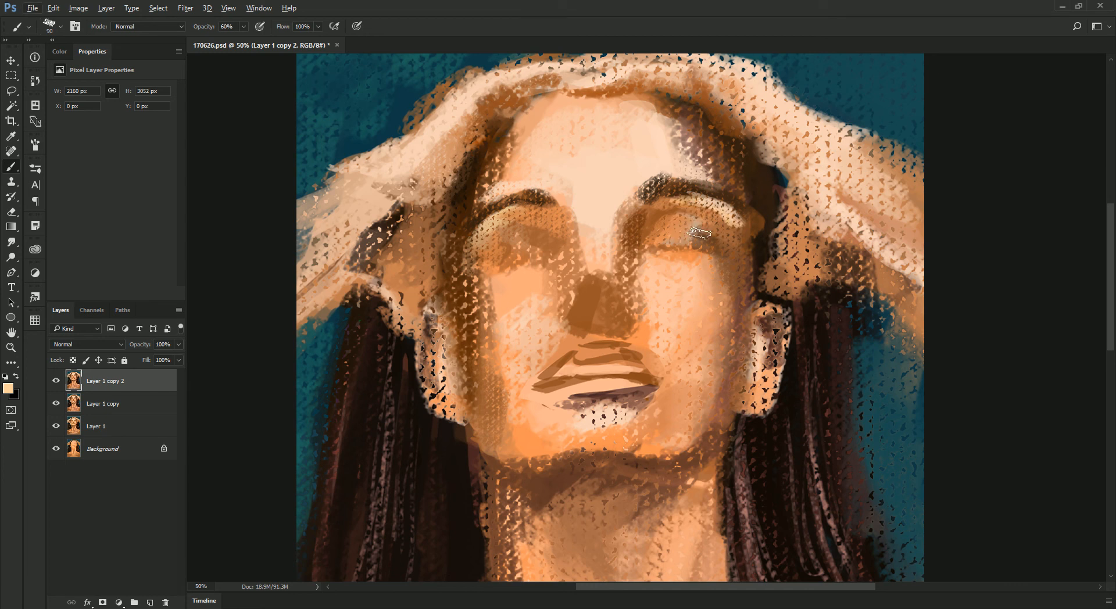
Lighten the right eyelid with a pale sampled tone and rework its inner corner with sampled brown
alt+click(693, 221)
mouse_move(687, 222)
mouse_down()
mouse_move(700, 227)
mouse_move(677, 232)
mouse_move(701, 240)
mouse_up()
alt+click(656, 222)
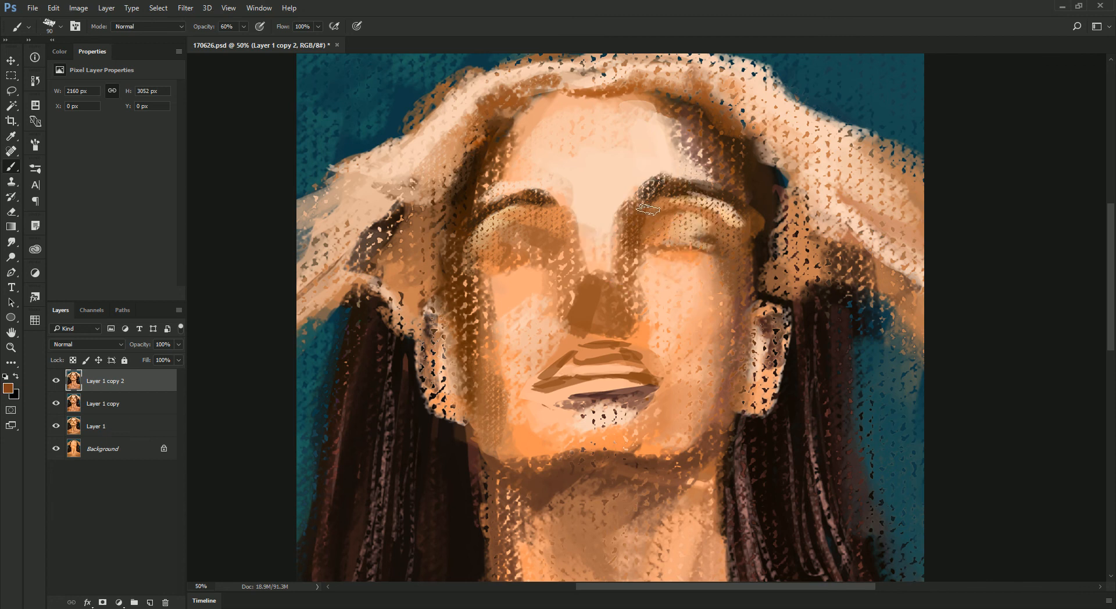
alt+click(654, 225)
Rework the right temple and the hair edge beside the hand with sampled dark brown and tan, using a 100 px brush
alt+click(760, 212)
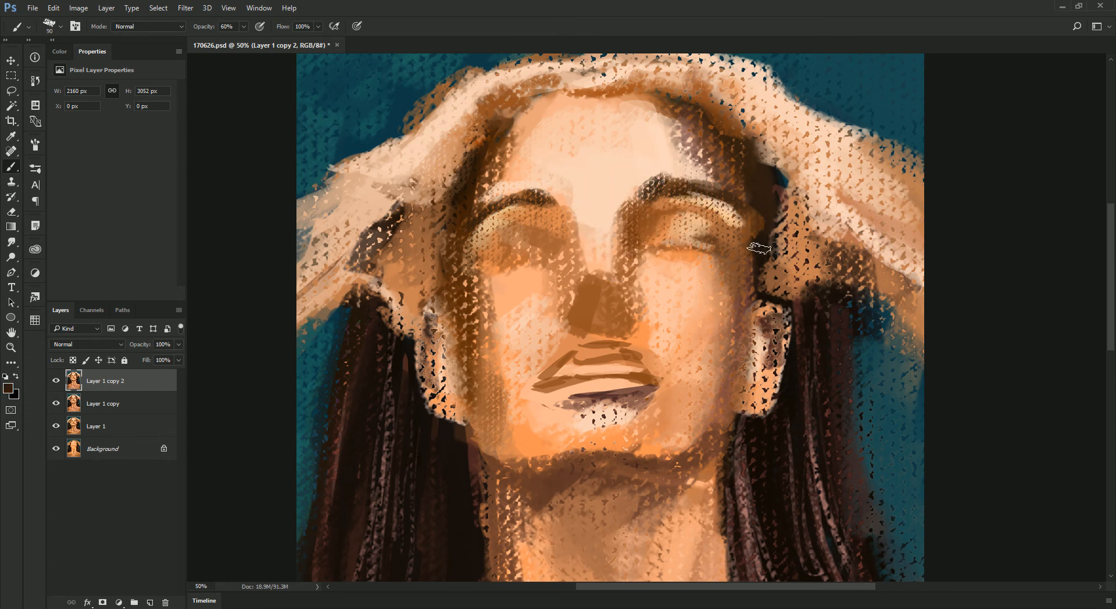
alt+click(778, 159)
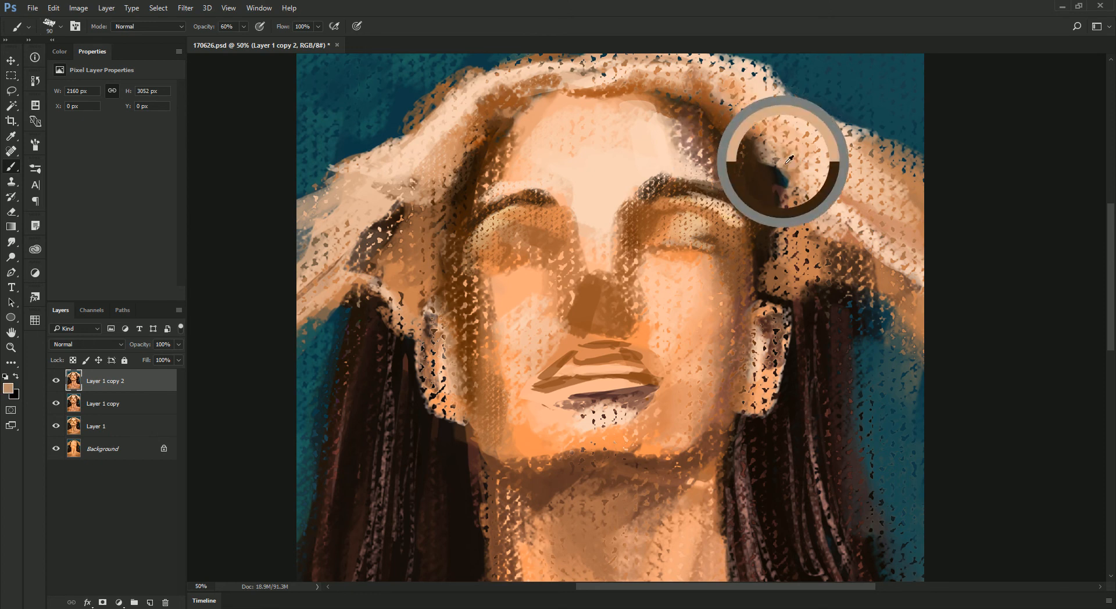
alt+click(736, 123)
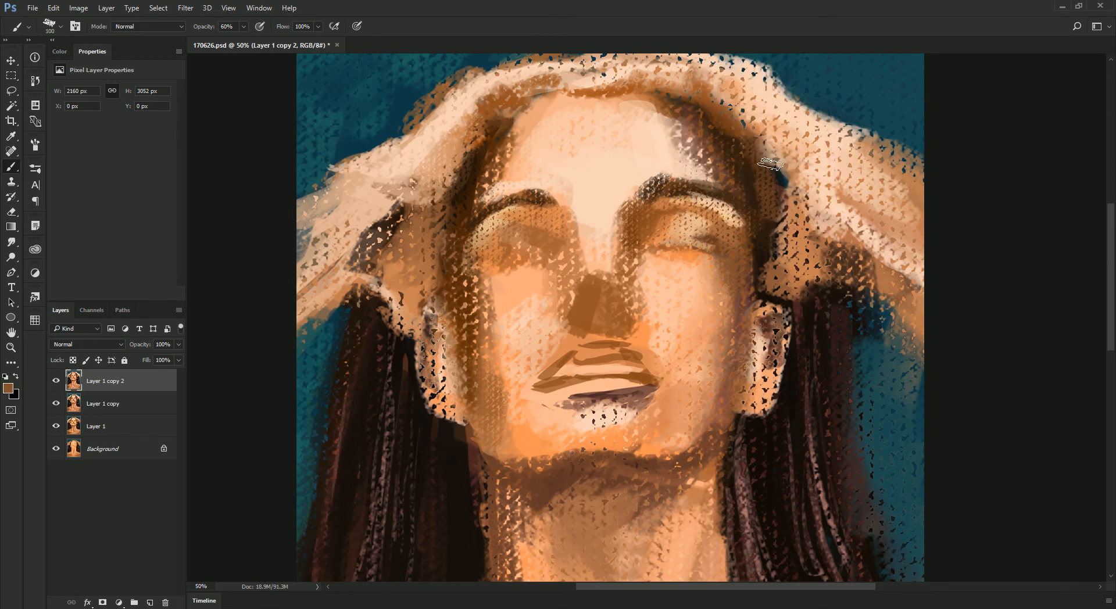
alt+click(831, 167)
alt+click(890, 284)
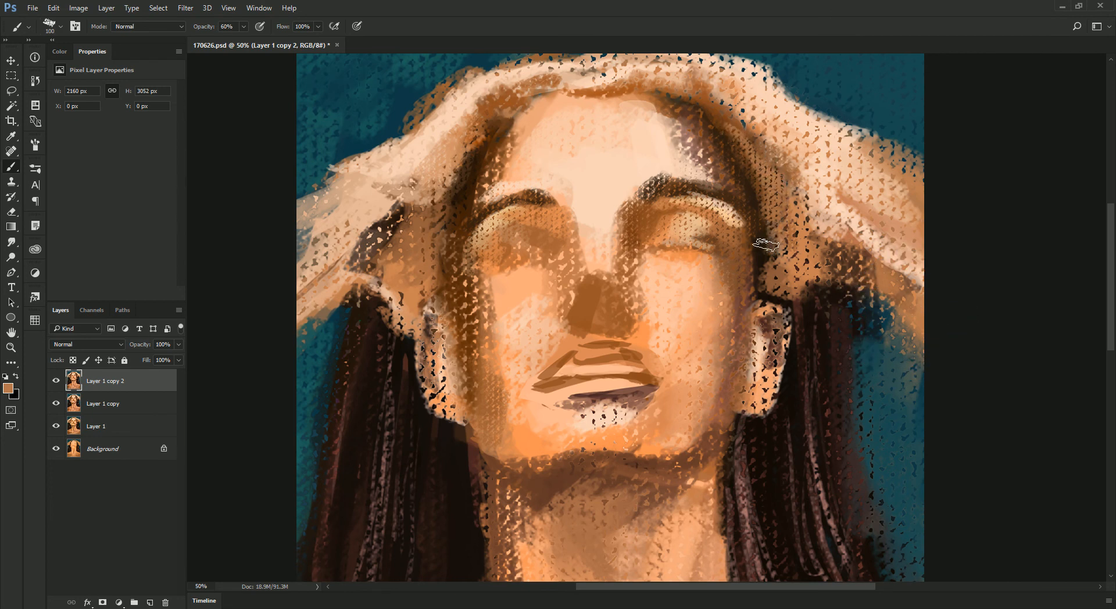
Blend sampled brown tones along the upper right hairline and the left hairline below the hand
alt+click(723, 105)
alt+click(482, 161)
alt+click(482, 117)
alt+click(419, 194)
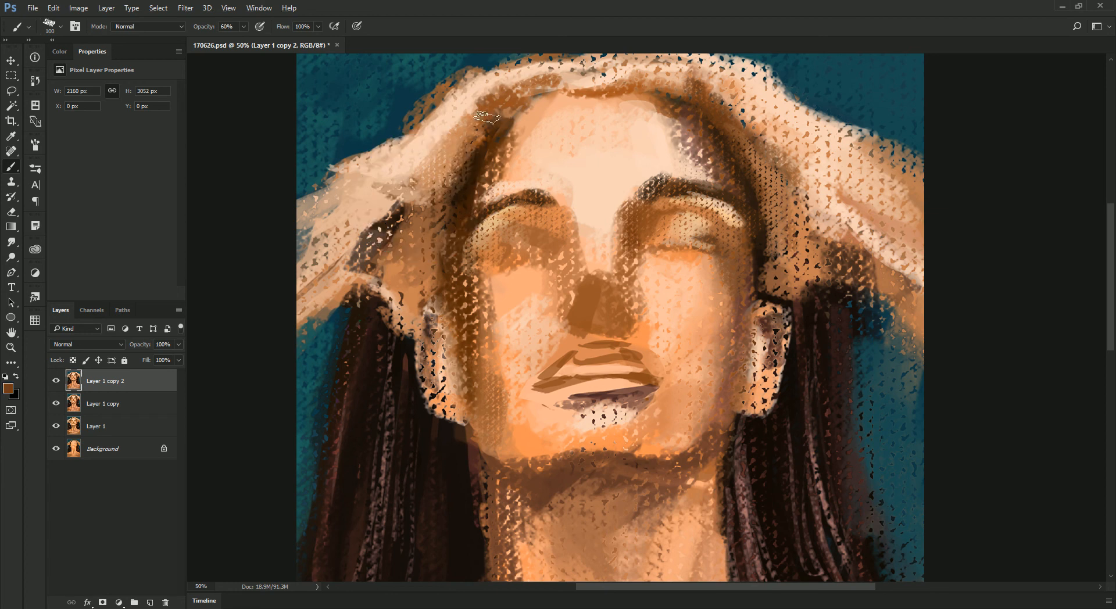
Blend the edge of the left hand into the hairline with sampled peach and brown tones
alt+click(414, 153)
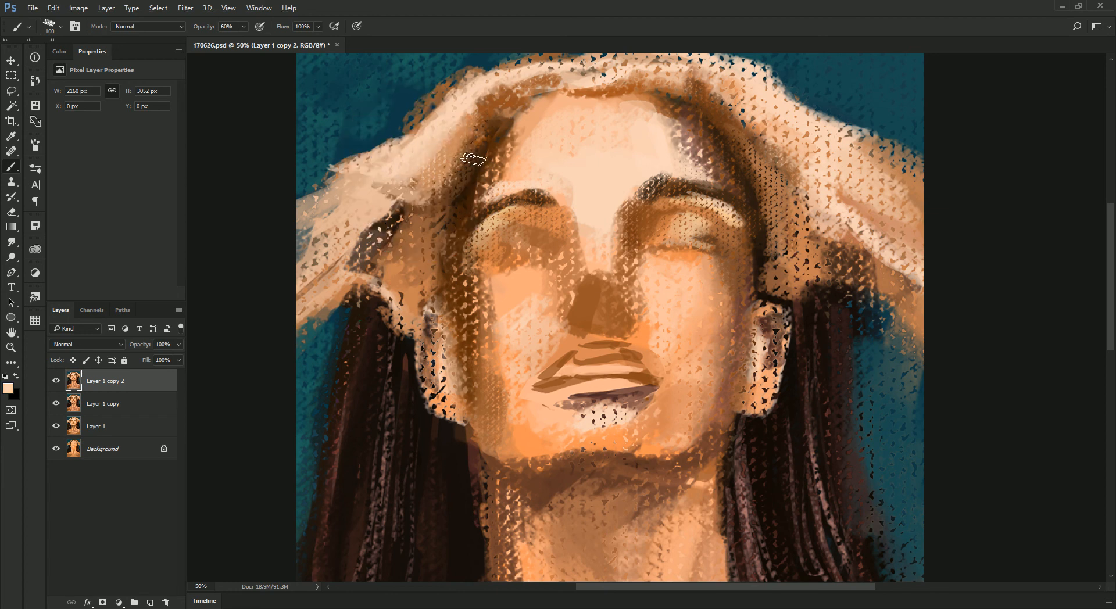
drag(473, 167, 454, 173)
alt+click(492, 123)
drag(474, 132, 434, 191)
alt+click(439, 162)
drag(458, 152, 416, 187)
drag(468, 160, 429, 195)
alt+click(443, 173)
drag(467, 136, 447, 182)
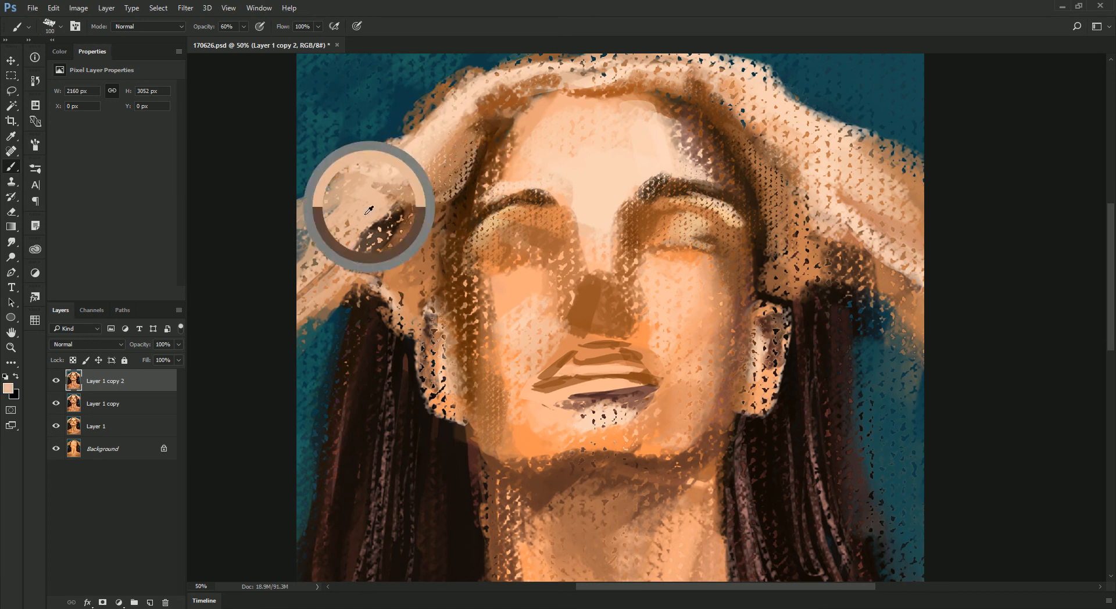
Cover the dark patch beneath the left hand with sampled tan, brown and peach skin tones
alt+click(466, 195)
alt+click(454, 236)
alt+click(368, 248)
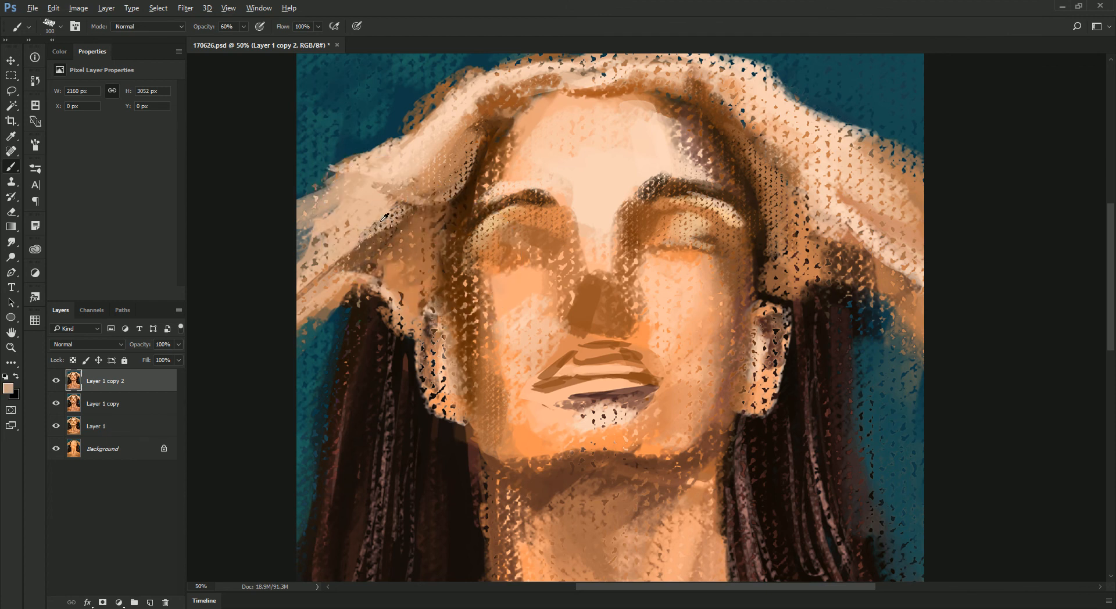
alt+click(523, 119)
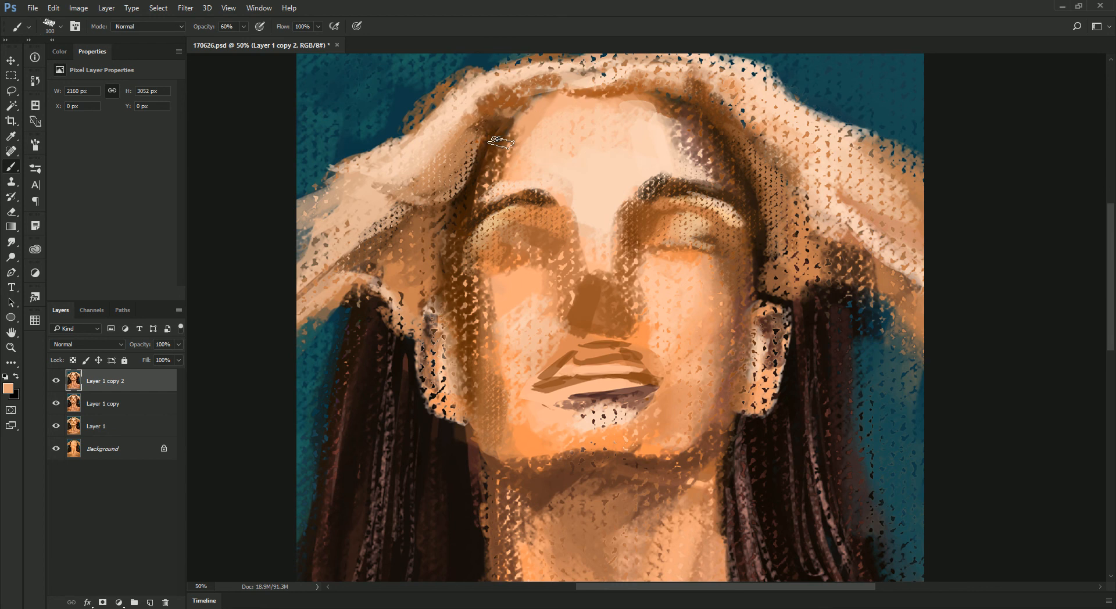
alt+click(369, 257)
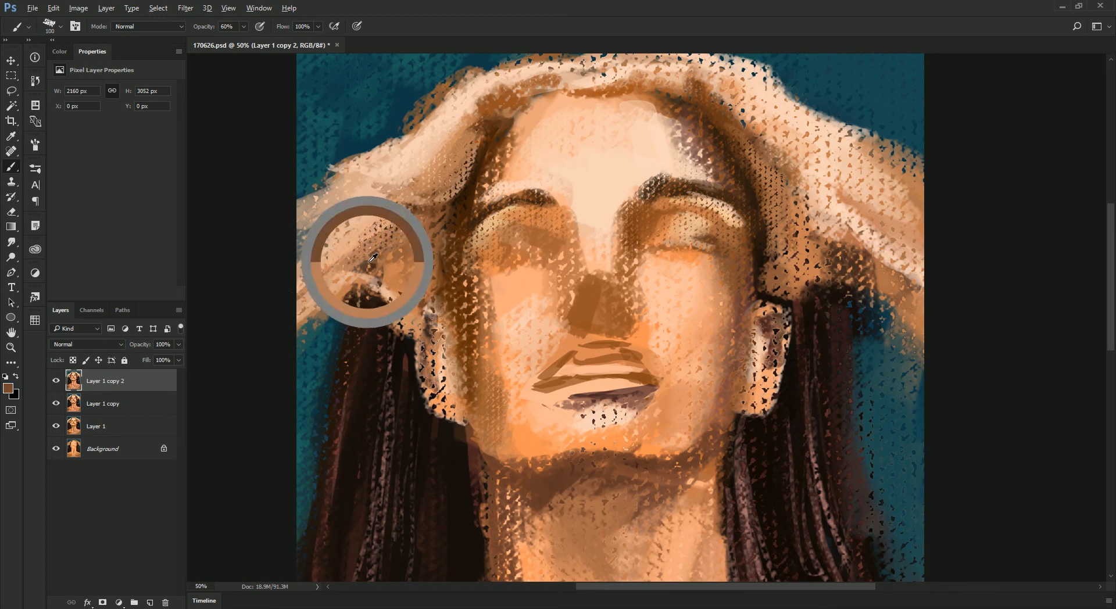
alt+click(386, 281)
alt+click(382, 290)
mouse_move(359, 281)
mouse_down()
mouse_move(418, 232)
mouse_move(405, 256)
mouse_move(427, 247)
mouse_move(414, 284)
mouse_up()
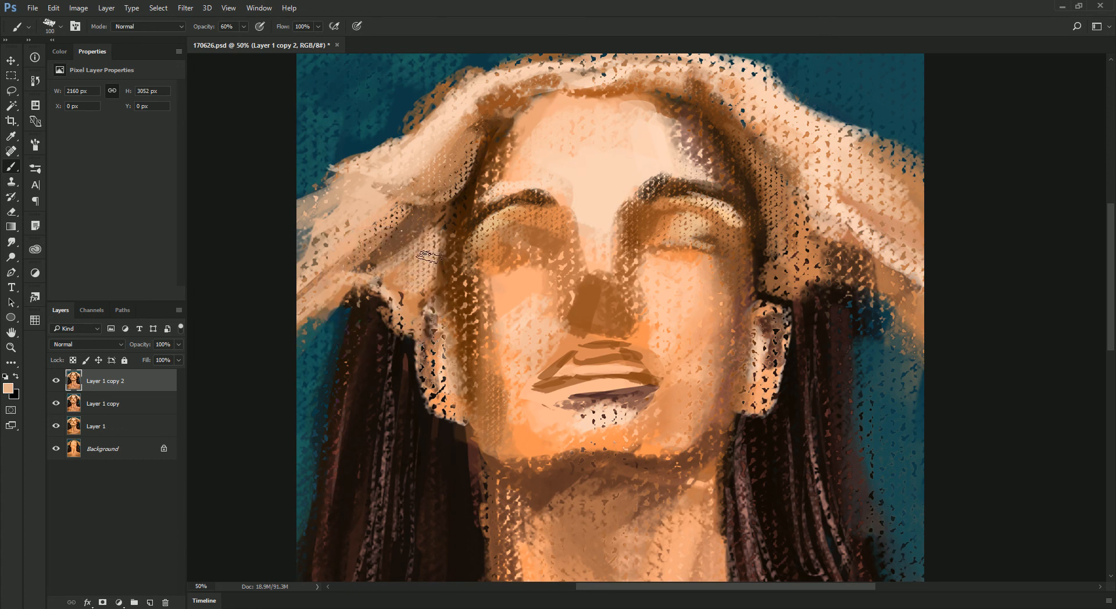
Darken the hair between the left temple and the ear with sampled dark brown
alt+click(473, 182)
mouse_move(449, 218)
mouse_down()
mouse_move(439, 274)
mouse_move(450, 204)
mouse_move(446, 241)
mouse_move(410, 288)
mouse_move(433, 222)
mouse_move(412, 303)
mouse_move(441, 261)
mouse_up()
alt+click(755, 259)
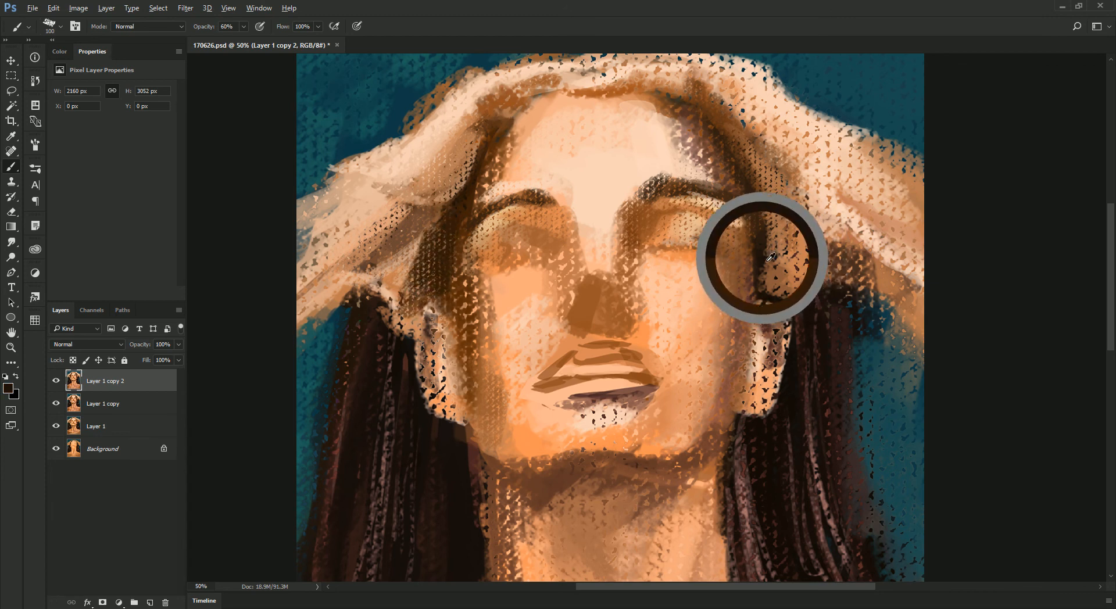
Lighten the left eyelid with a sampled pale yellow-orange tone
drag(570, 336, 583, 231)
key(ctrl+plus)
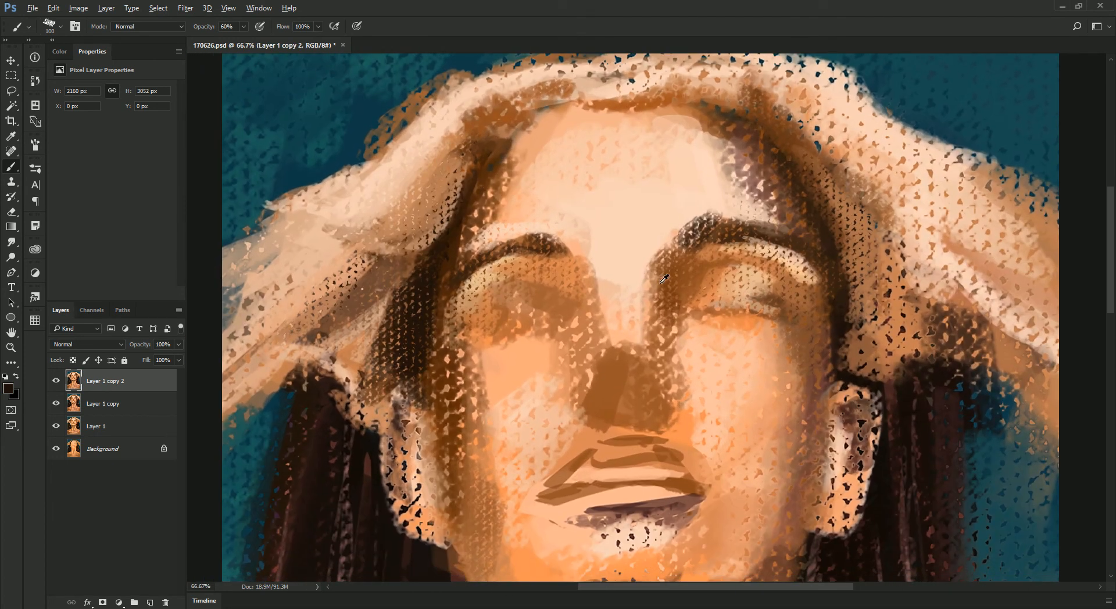
drag(542, 301, 748, 277)
drag(542, 306, 513, 319)
alt+click(528, 294)
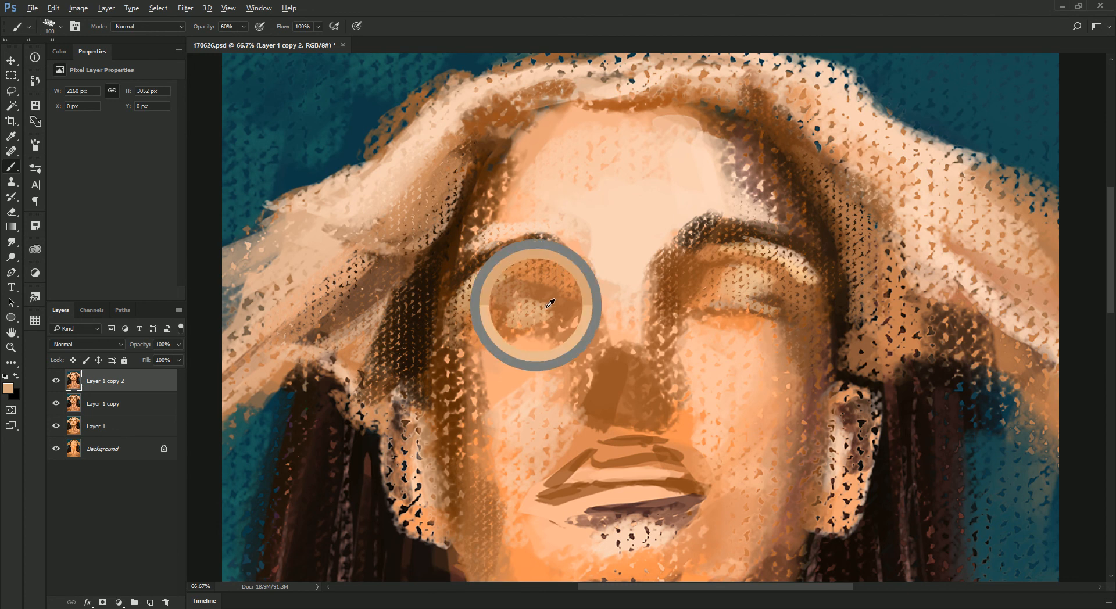
Paint the closed lash lines of both eyes in sampled near-black brown with a smaller brush of 50 to 60 px
alt+click(843, 303)
key(bracketleft)
key(bracketleft)
key(bracketleft)
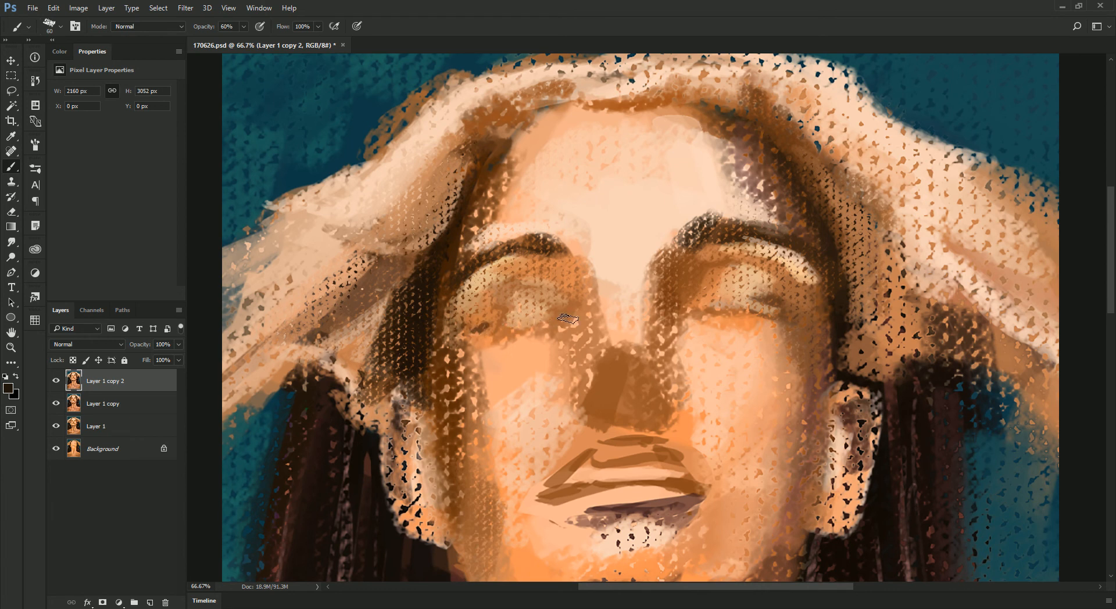
mouse_move(521, 320)
mouse_down()
mouse_move(468, 338)
mouse_move(483, 324)
mouse_up()
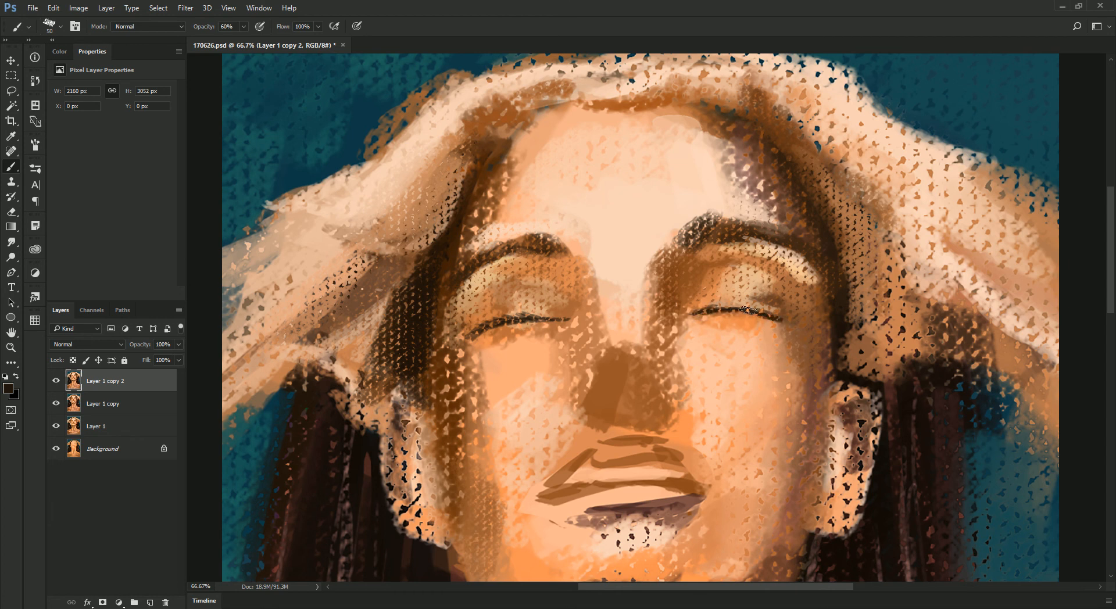
mouse_move(726, 308)
mouse_down()
mouse_move(794, 305)
mouse_move(782, 319)
mouse_up()
Paint both nostrils in dark brown and add a sampled pale peach highlight on the nose tip
drag(651, 334, 581, 265)
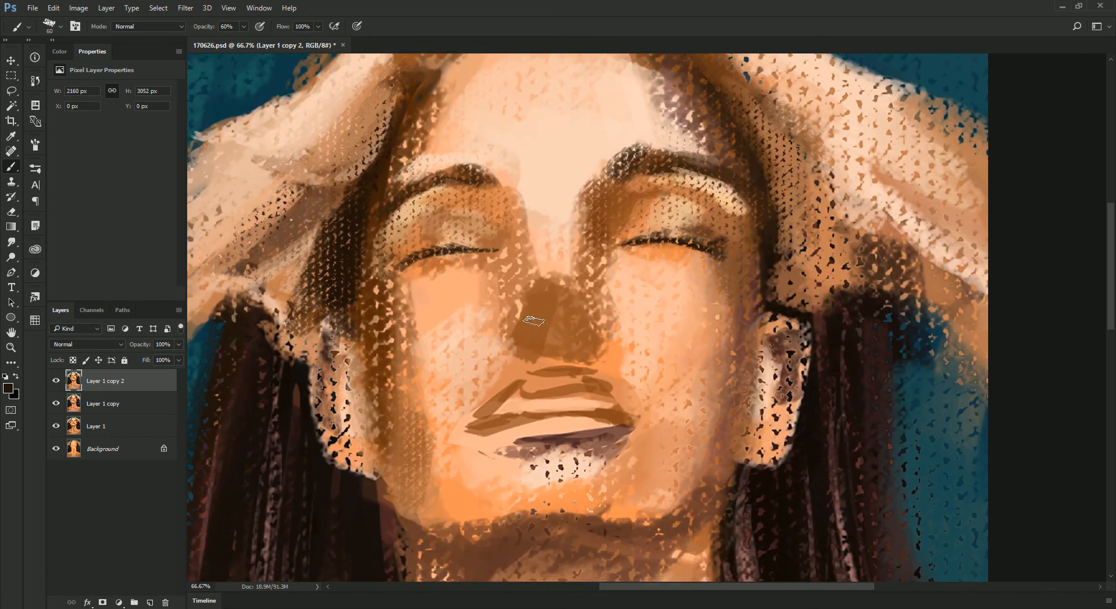
mouse_move(539, 310)
mouse_down()
mouse_move(570, 307)
mouse_move(585, 337)
mouse_move(593, 308)
mouse_move(602, 310)
mouse_move(533, 334)
mouse_up()
alt+click(565, 237)
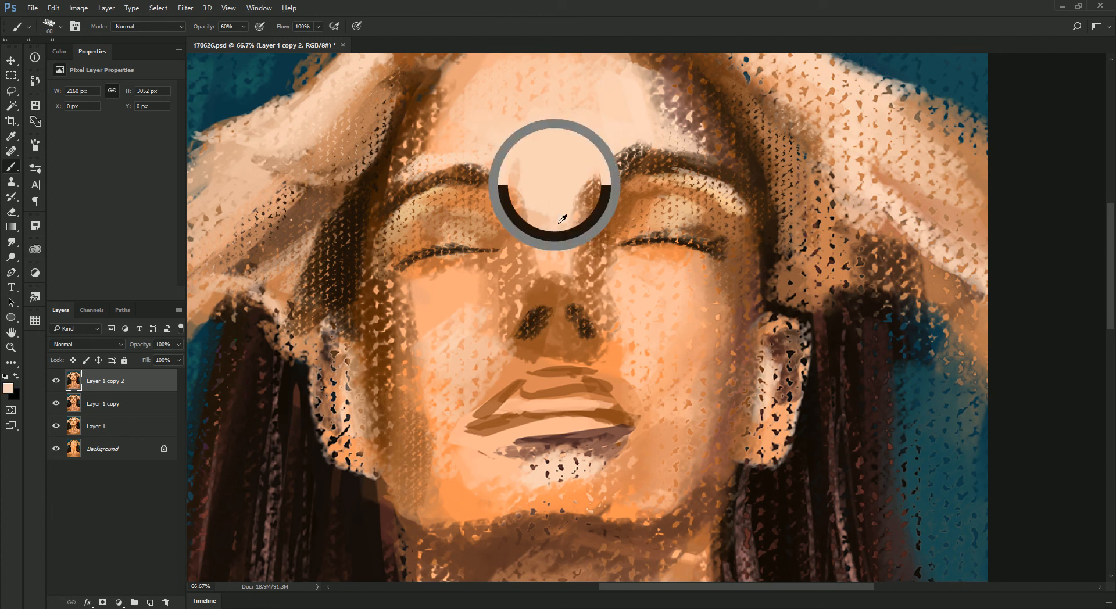
drag(552, 285, 562, 272)
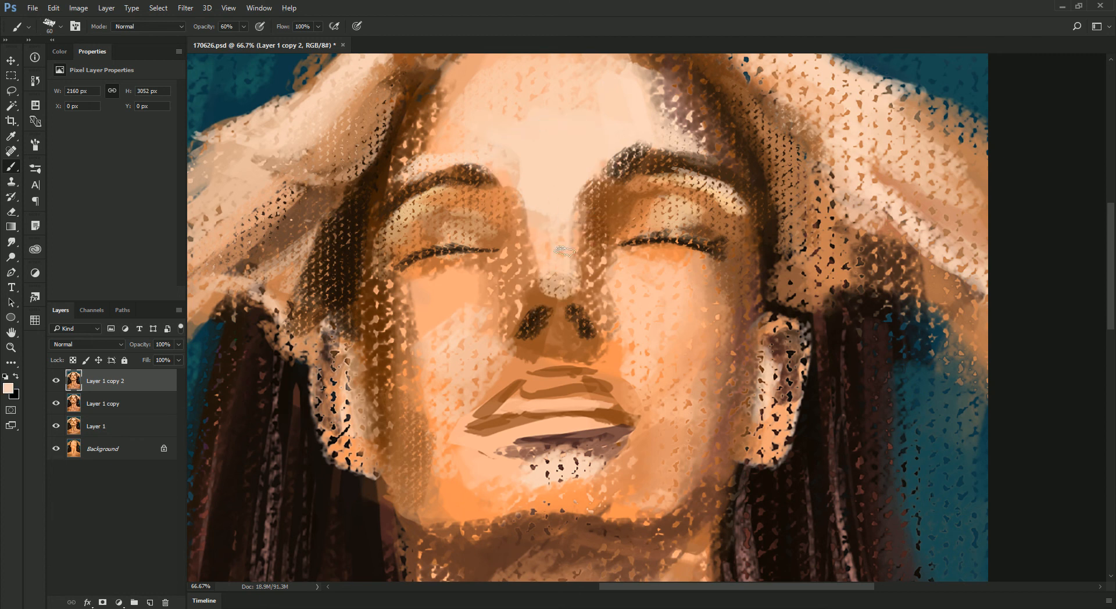
Warm the underside of the nose with sampled orange and lighten the skin above the upper lip with sampled peach, using a 70 px brush
alt+click(670, 247)
key(bracketright)
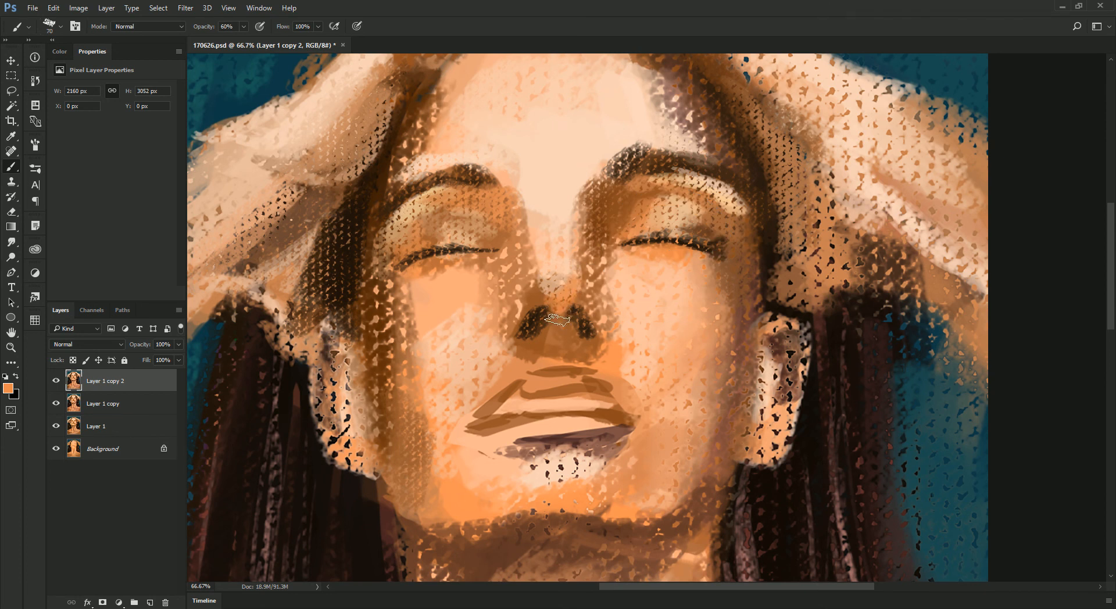
alt+click(561, 323)
alt+click(556, 296)
mouse_move(543, 339)
mouse_down()
mouse_move(570, 334)
mouse_move(551, 336)
mouse_move(572, 353)
mouse_move(500, 379)
mouse_up()
alt+click(556, 237)
mouse_move(543, 348)
mouse_down()
mouse_move(600, 361)
mouse_move(598, 362)
mouse_up()
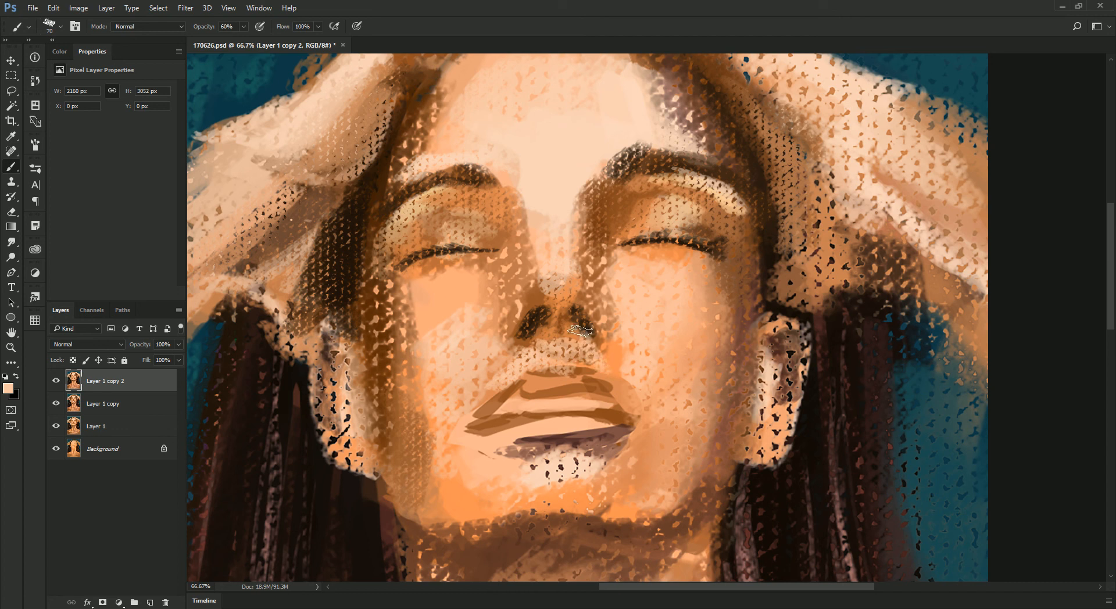
key(ctrl+z)
Lighten the nose bridge and the skin between the eyebrows with sampled pale peach
alt+click(572, 339)
alt+click(541, 288)
key(bracketleft)
alt+click(546, 289)
drag(567, 263, 551, 145)
mouse_move(516, 198)
mouse_down()
mouse_move(532, 238)
mouse_move(539, 186)
mouse_up()
Rework the inner ends of both eyebrows with sampled skin and brown tones
alt+click(496, 201)
key(bracketright)
alt+click(491, 199)
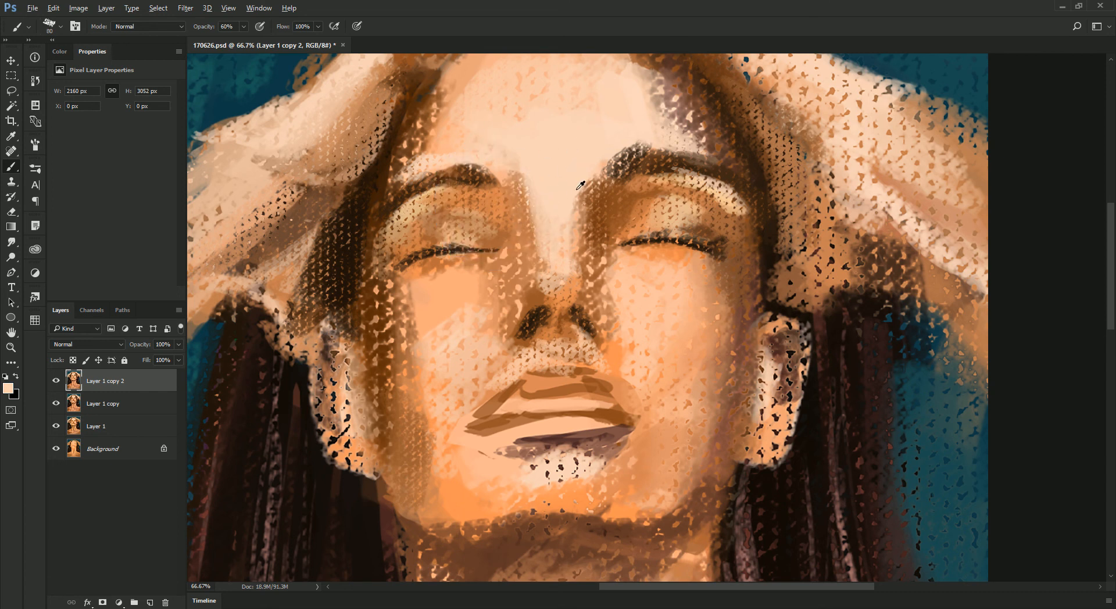
alt+click(634, 226)
alt+click(608, 152)
drag(601, 150, 630, 172)
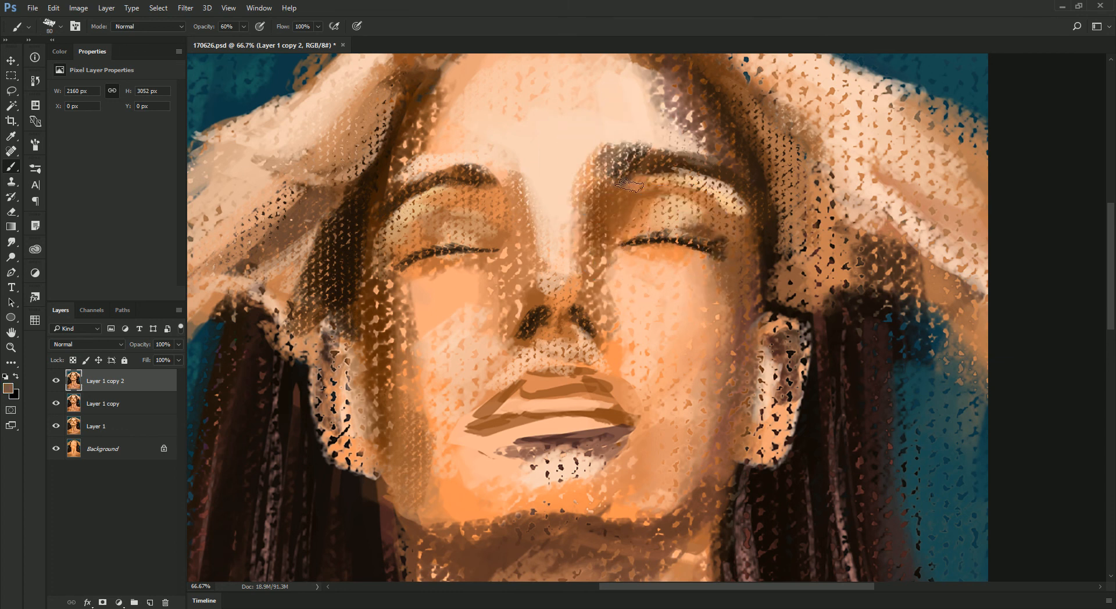
Blend the forehead with sampled peach and light orange tones, using a 125 px brush
key(ctrl+minus)
alt+click(600, 132)
key(bracketright)
key(bracketright)
key(bracketright)
drag(650, 135, 632, 140)
alt+click(610, 129)
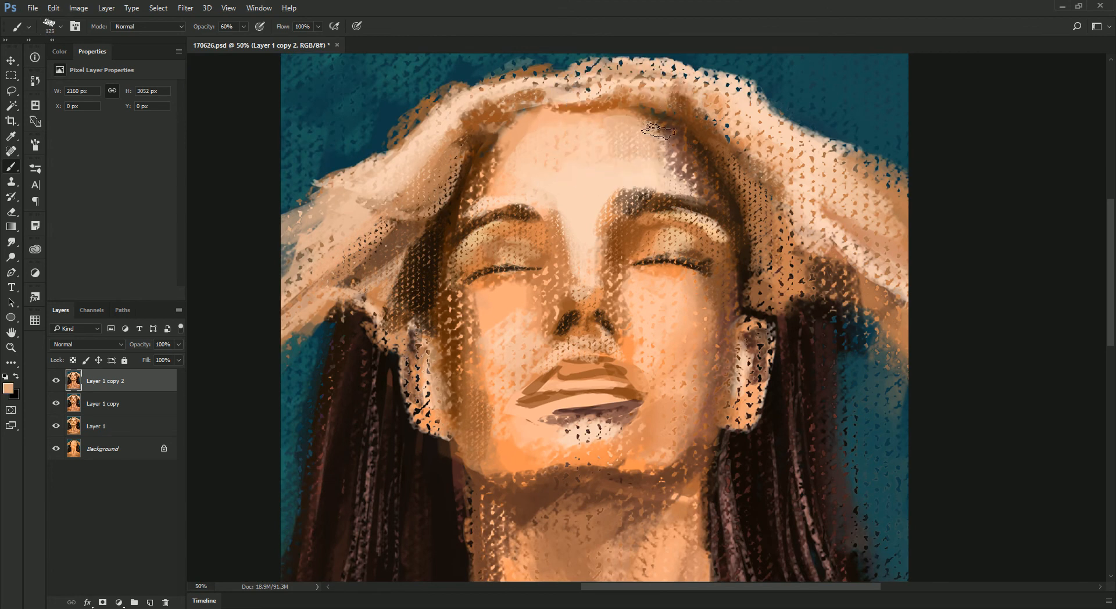
alt+click(580, 169)
alt+click(502, 146)
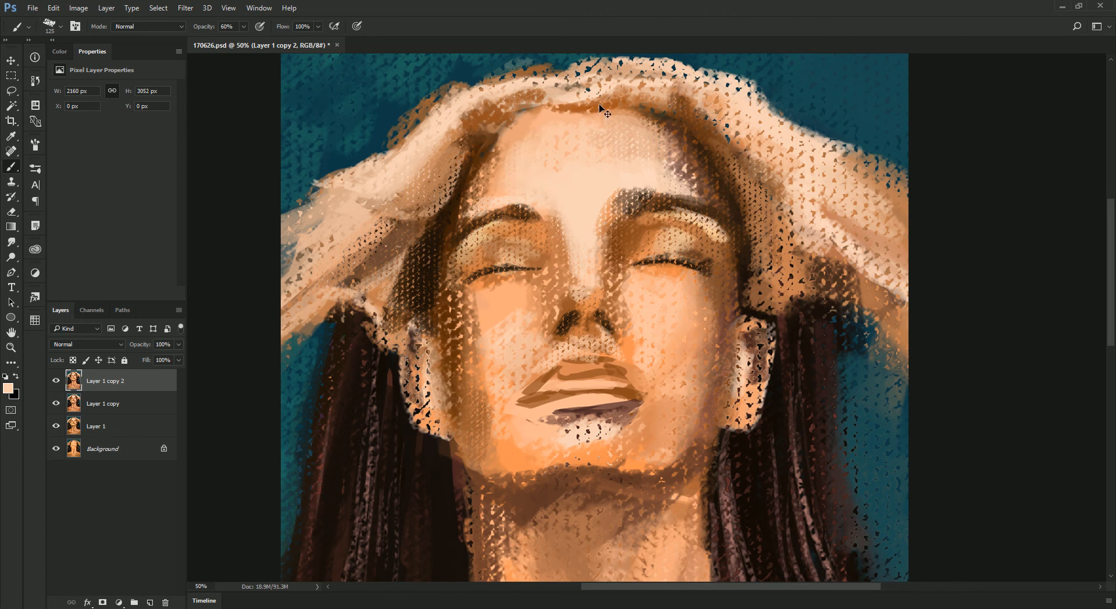
Set the foreground color to red-orange #df523f and paint the upper lip with it
key(ctrl+minus)
key(ctrl+minus)
key(ctrl+minus)
key(ctrl+plus)
key(ctrl+plus)
key(ctrl+plus)
key(ctrl+plus)
mouse_move(622, 179)
mouse_down()
mouse_move(548, 291)
mouse_move(561, 283)
mouse_up()
drag(530, 199, 513, 207)
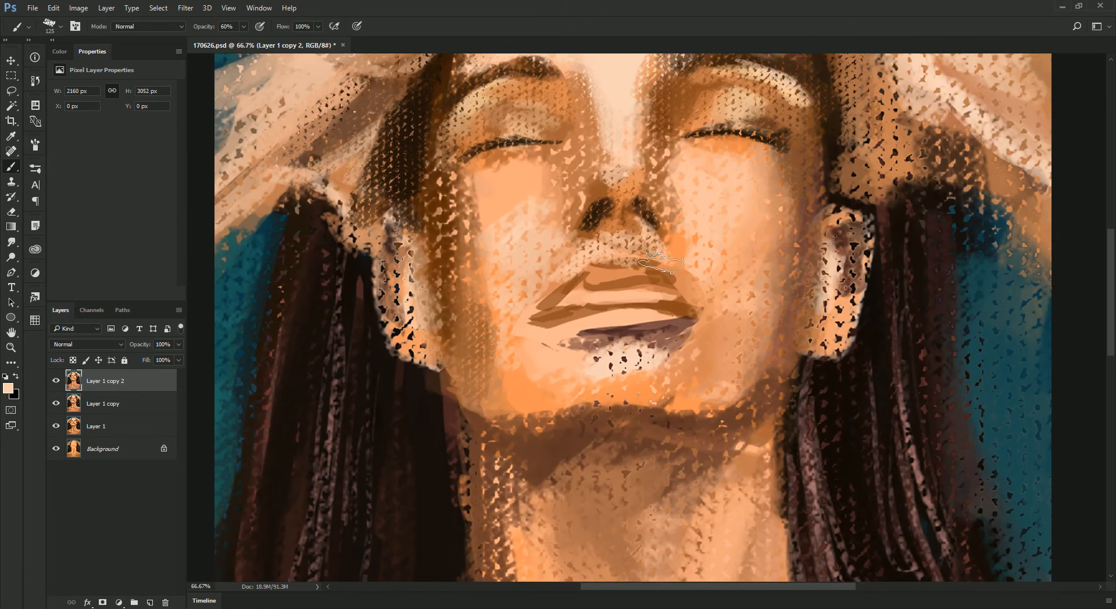
alt+click(786, 312)
click(9, 386)
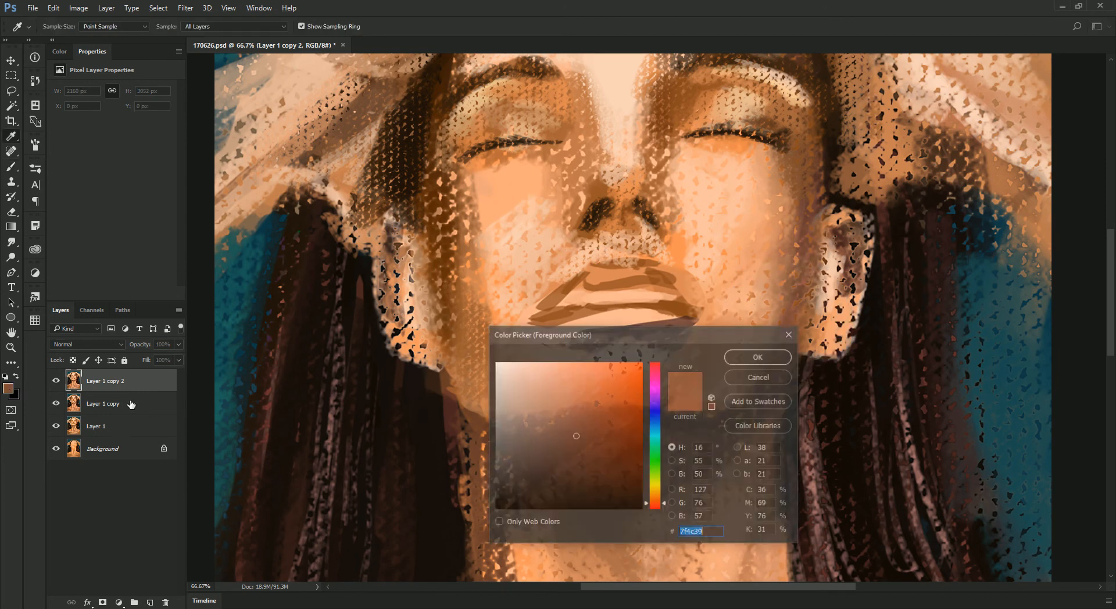
click(659, 507)
click(600, 379)
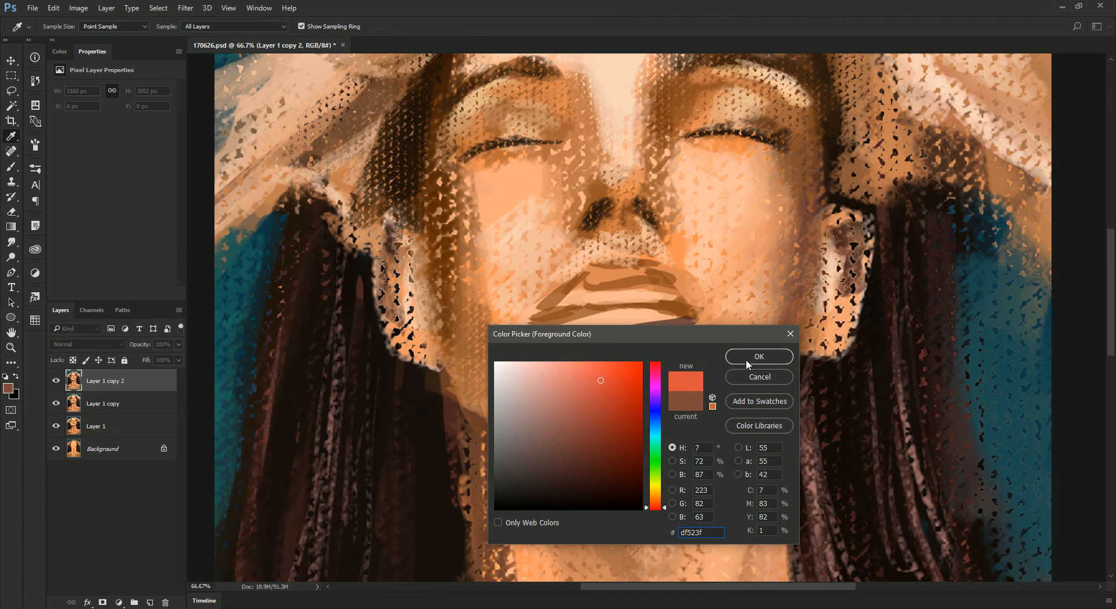
click(747, 359)
mouse_move(614, 269)
mouse_down()
mouse_move(604, 265)
mouse_move(648, 272)
mouse_move(598, 265)
mouse_move(554, 301)
mouse_move(653, 267)
mouse_move(675, 303)
mouse_up()
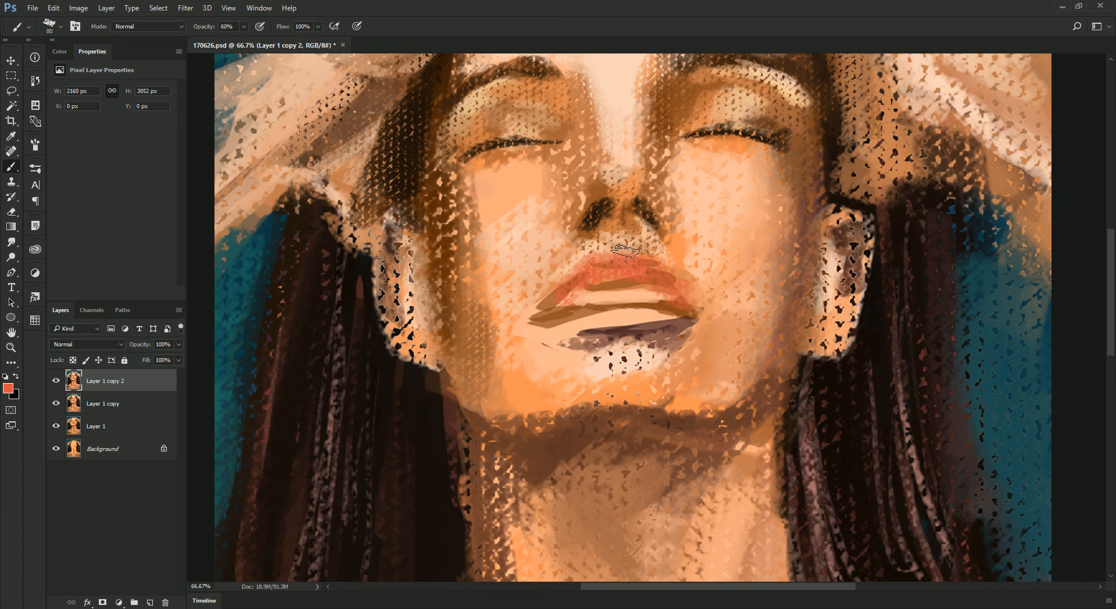
Vary the upper lip color with sampled reds and a lighter pink highlight
alt+click(680, 276)
alt+click(683, 297)
alt+shift+right_click(712, 251)
alt+click(629, 268)
alt+shift+right_click(660, 242)
drag(585, 275, 566, 287)
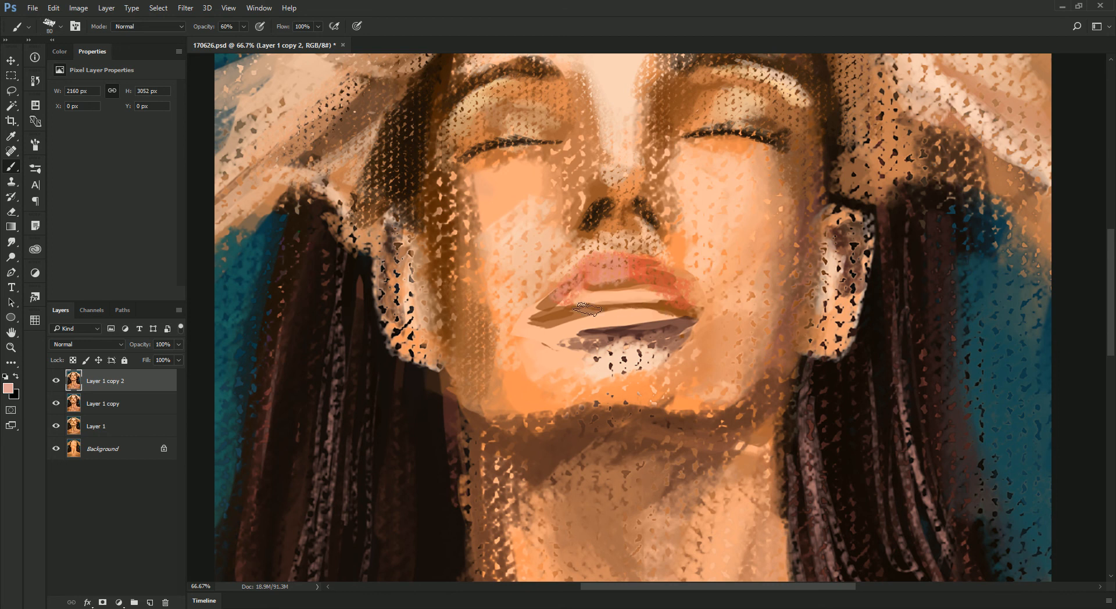
Shape both lips with muted reddish tones and draw the mouth line in sampled dark brown with a 40 px brush
alt+click(638, 265)
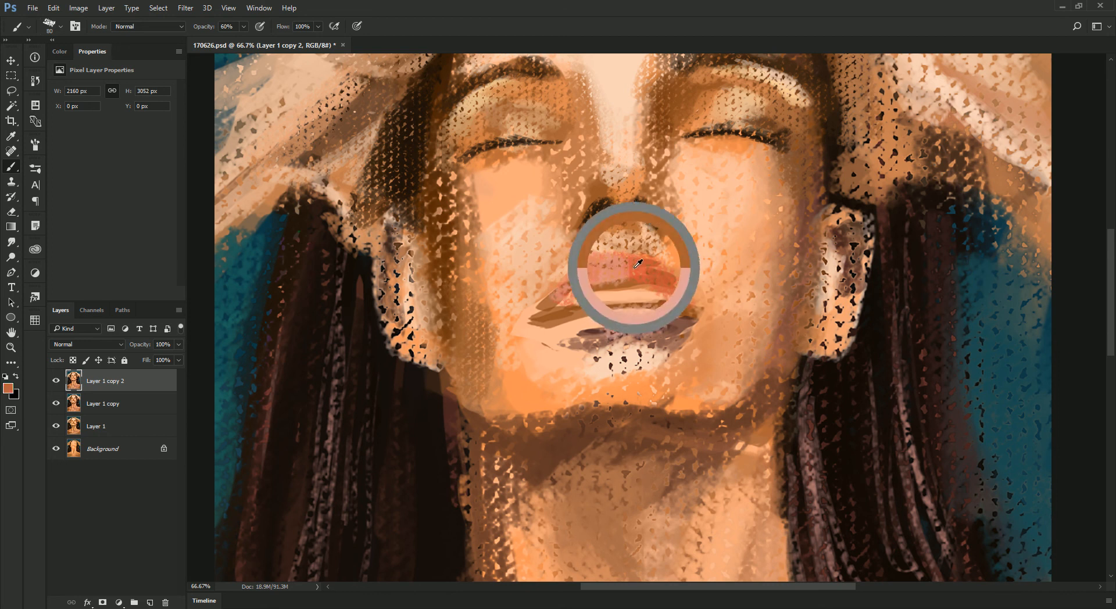
mouse_move(621, 310)
mouse_down()
mouse_move(551, 321)
mouse_move(685, 271)
mouse_move(677, 261)
mouse_move(556, 286)
mouse_move(548, 300)
mouse_move(572, 269)
mouse_move(554, 290)
mouse_up()
alt+click(599, 218)
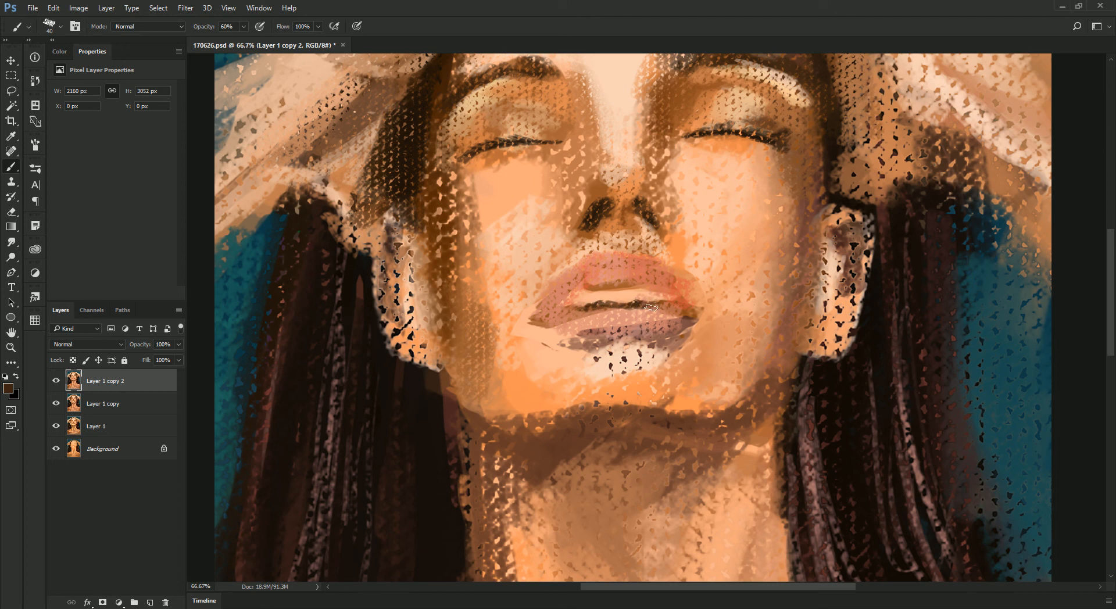
drag(642, 305, 597, 305)
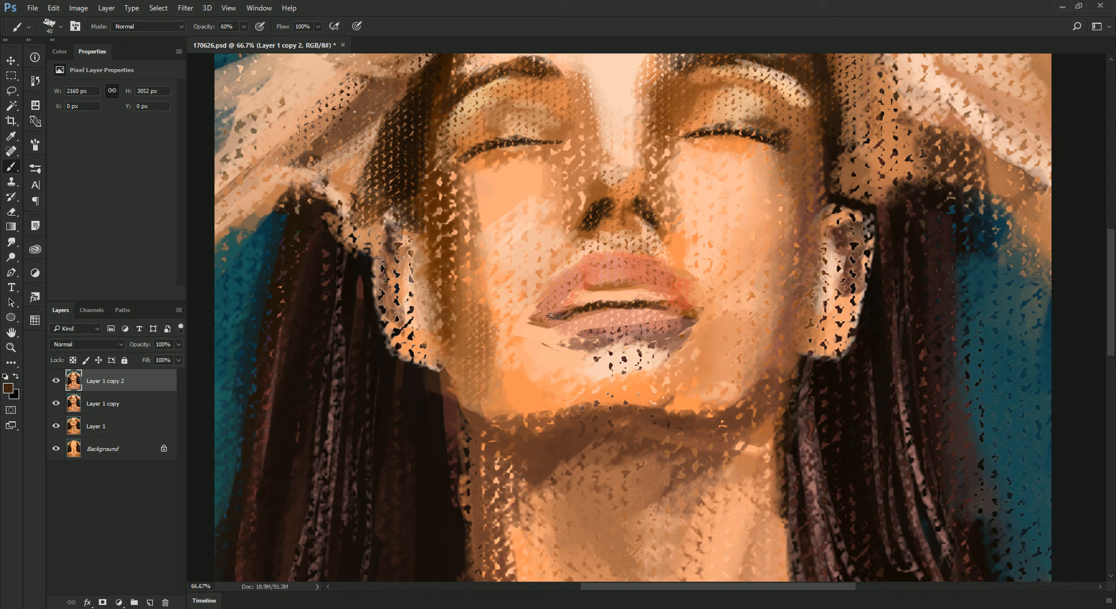
Intensify the upper lip with sampled orange-red and clean up the left mouth corner with sampled peach
alt+click(677, 292)
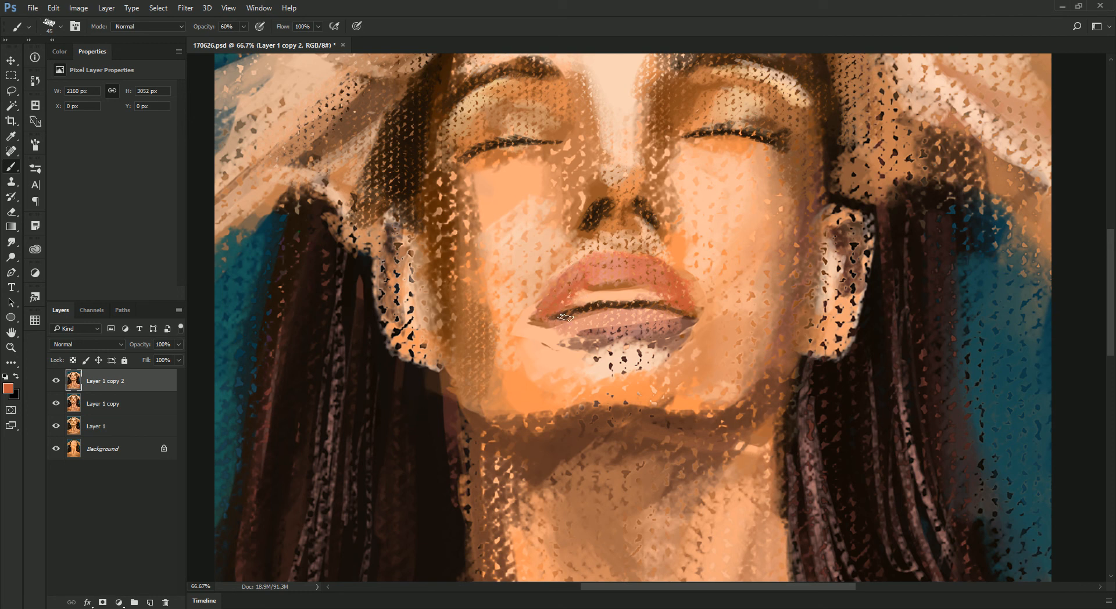
alt+click(509, 330)
drag(606, 274, 656, 269)
alt+click(674, 294)
alt+shift+right_click(710, 266)
Repaint the lower lip with sampled reddish tones to match the upper lip
alt+click(599, 272)
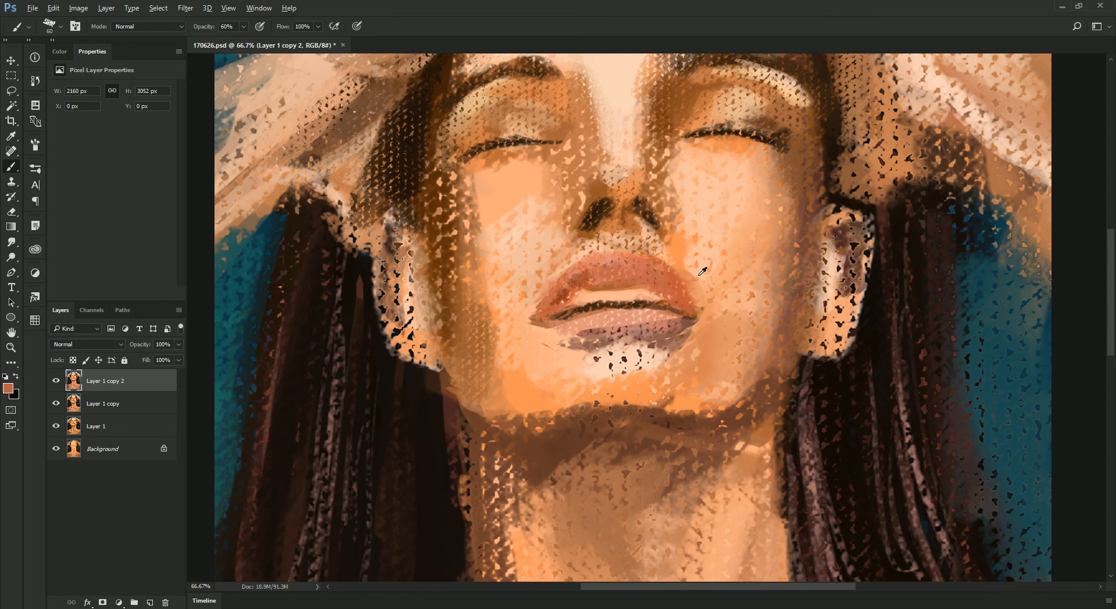
alt+click(668, 264)
mouse_move(593, 318)
mouse_down()
mouse_move(657, 317)
mouse_move(601, 321)
mouse_move(584, 334)
mouse_move(575, 326)
mouse_move(648, 324)
mouse_move(613, 337)
mouse_move(649, 294)
mouse_move(810, 268)
mouse_move(832, 206)
mouse_move(751, 42)
mouse_move(790, 115)
mouse_move(816, 124)
mouse_up()
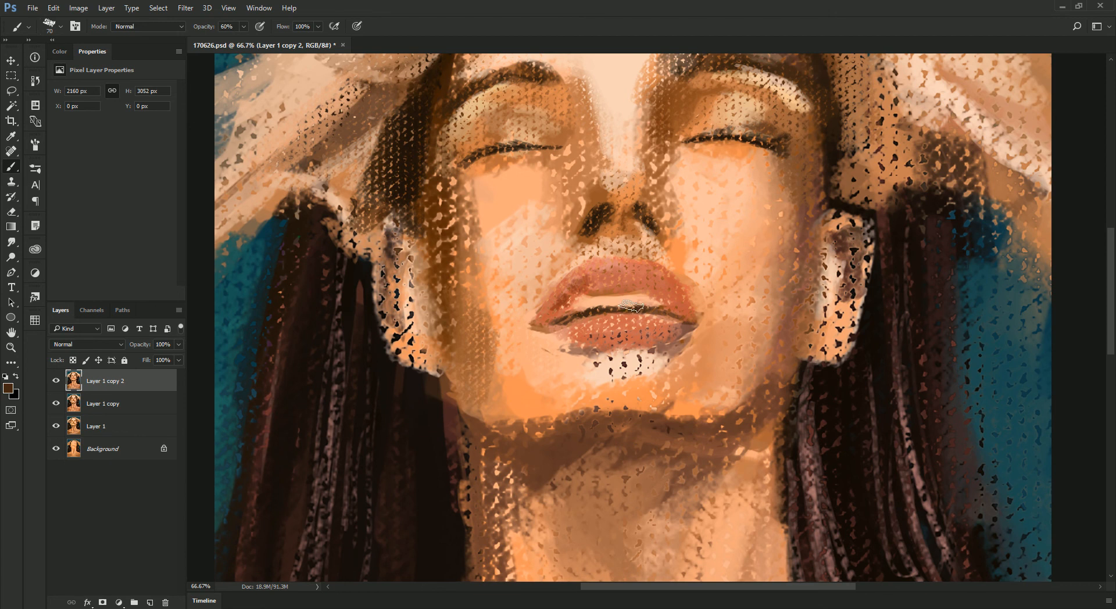
Soften the shadow beneath the lower lip and blend the upper chin with sampled brown and peach tones
alt+click(778, 116)
alt+click(607, 350)
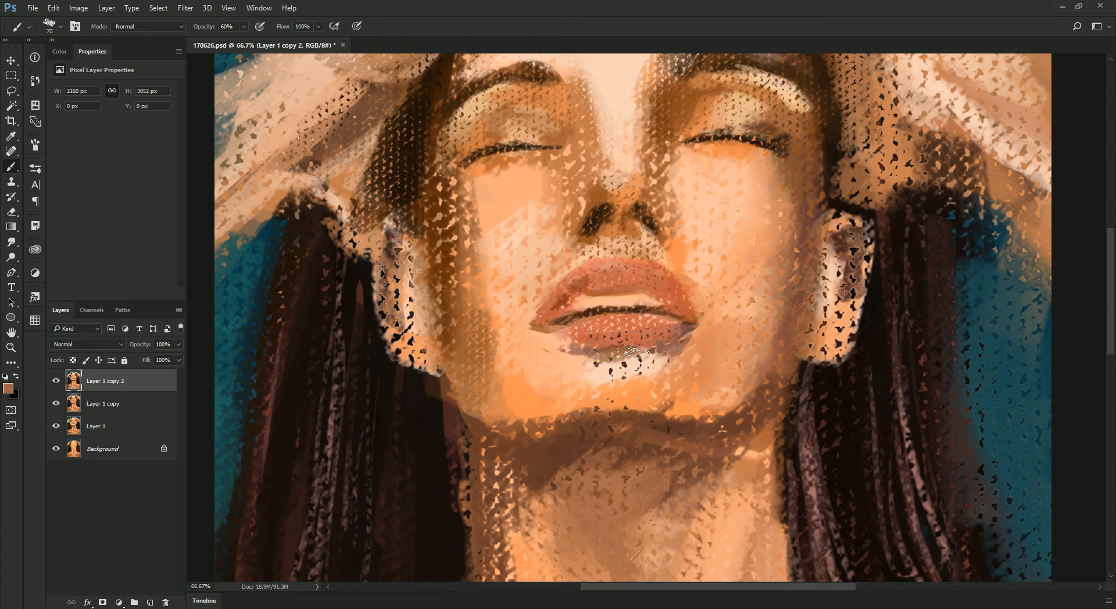
alt+click(622, 365)
key(bracketright)
drag(648, 371, 604, 394)
alt+click(629, 385)
Blend the chin and lower jaw edge with sampled orange and brown tones, using a brush of up to 90 px
alt+click(670, 403)
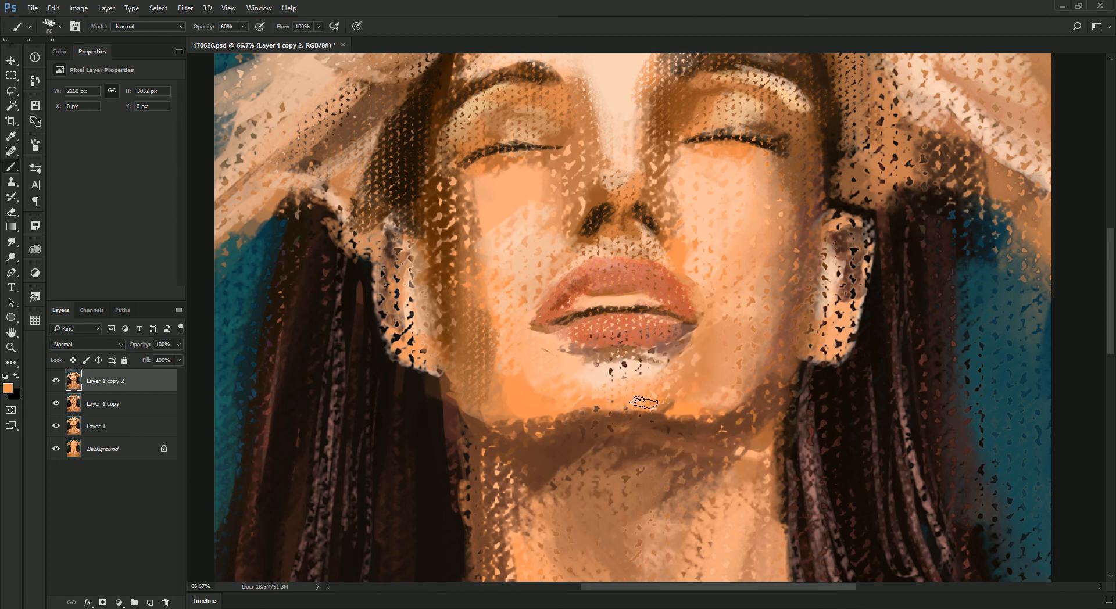
alt+click(637, 414)
alt+click(668, 423)
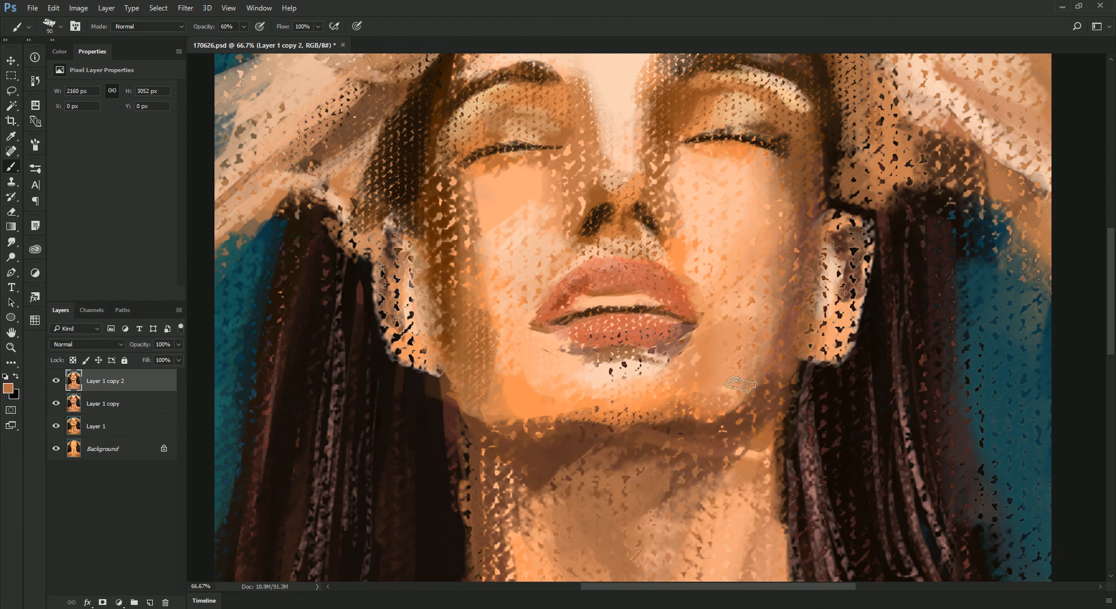
alt+click(502, 429)
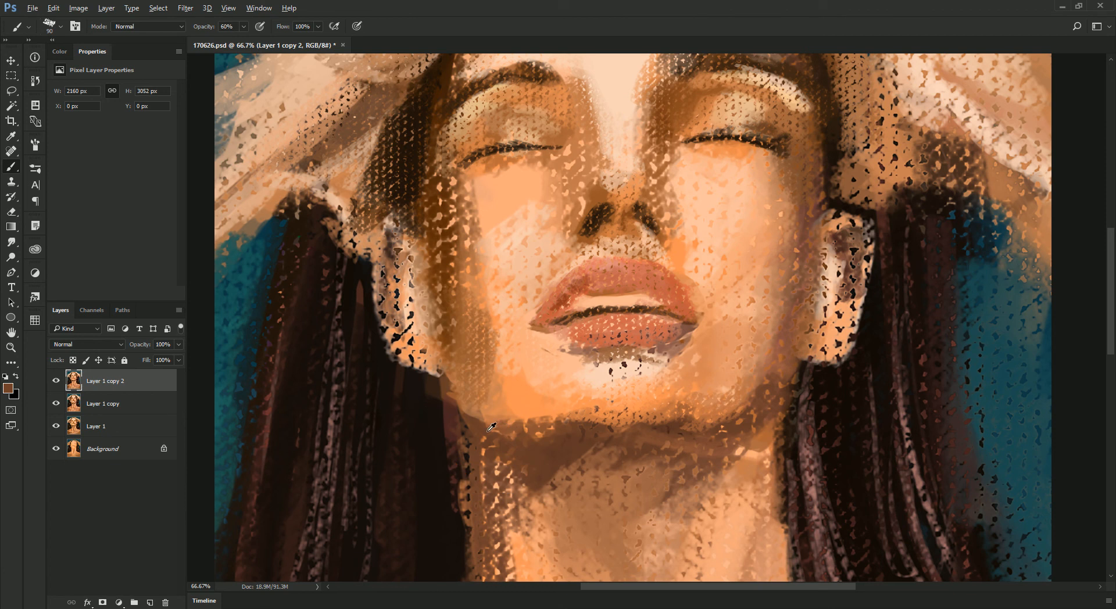
mouse_move(462, 381)
mouse_down()
mouse_move(489, 413)
mouse_move(501, 394)
mouse_up()
alt+click(467, 396)
alt+click(513, 383)
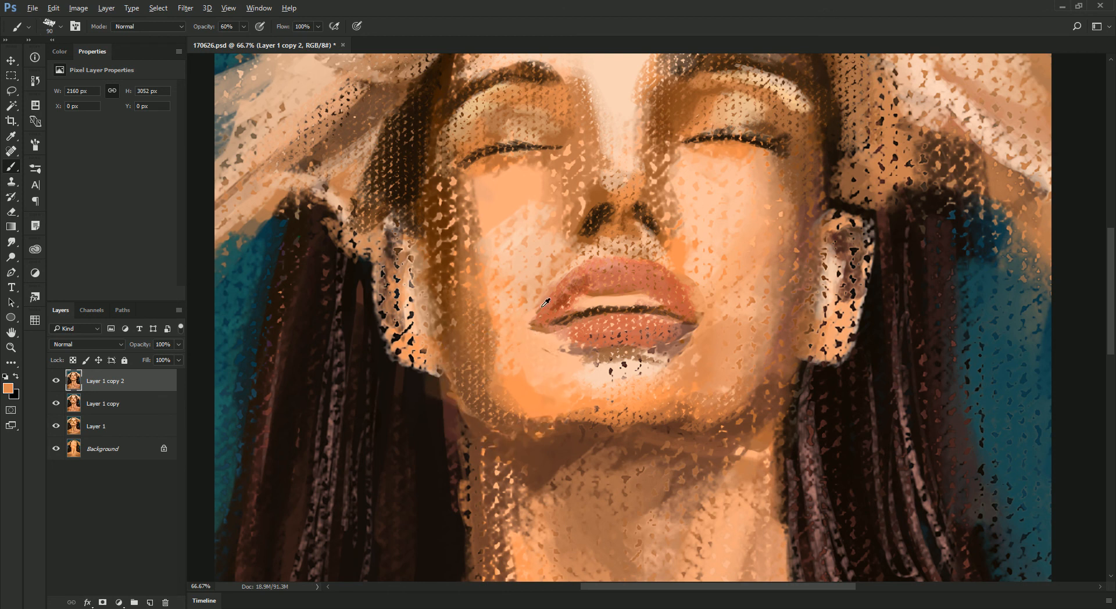
Paint a light rim along the left jawline from the ear to the chin in sampled peach with a 45 px brush
alt+click(516, 221)
alt+click(539, 219)
alt+click(534, 217)
key([)
key([)
key([)
key([)
key([)
key([)
key([)
mouse_move(419, 282)
mouse_down()
mouse_move(445, 363)
mouse_move(476, 404)
mouse_up()
drag(448, 363, 485, 421)
alt+click(465, 394)
key(])
drag(454, 373, 520, 430)
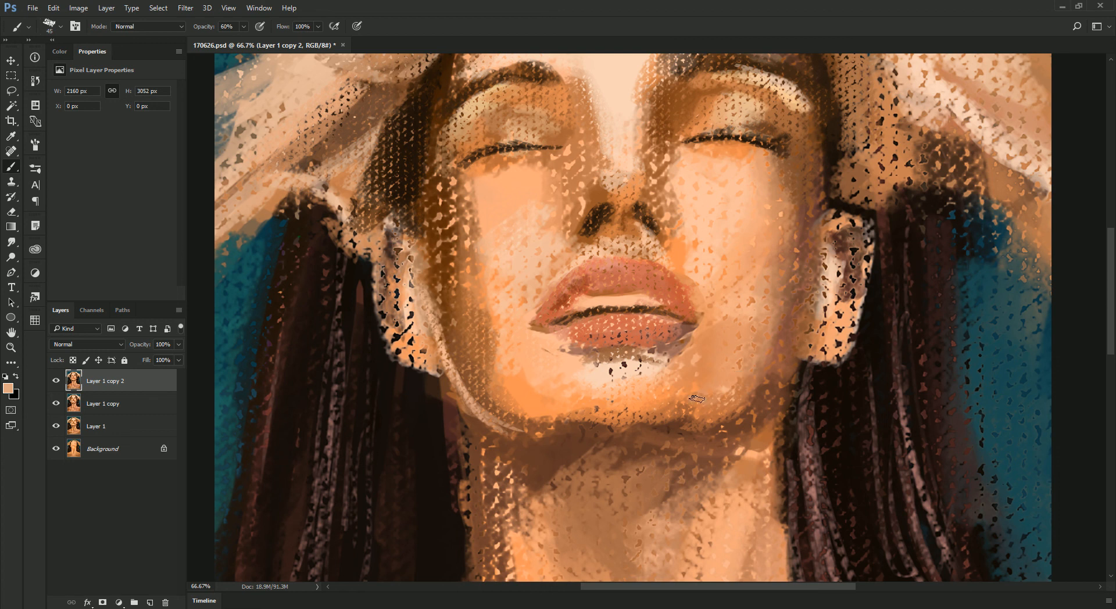
Rework the right ear's outer edge and inner folds with sampled dark and skin tones
alt+click(865, 300)
alt+click(870, 292)
key(])
key(])
key(])
mouse_move(866, 232)
mouse_down()
mouse_move(812, 367)
mouse_move(848, 310)
mouse_up()
alt+click(846, 230)
key([)
drag(840, 221, 829, 239)
mouse_move(838, 218)
mouse_down()
mouse_move(852, 222)
mouse_move(849, 251)
mouse_up()
alt+click(826, 319)
mouse_move(849, 297)
mouse_down()
mouse_move(858, 263)
mouse_move(846, 265)
mouse_up()
alt+click(827, 232)
alt+click(831, 226)
mouse_move(831, 224)
mouse_down()
mouse_move(825, 317)
mouse_move(811, 336)
mouse_up()
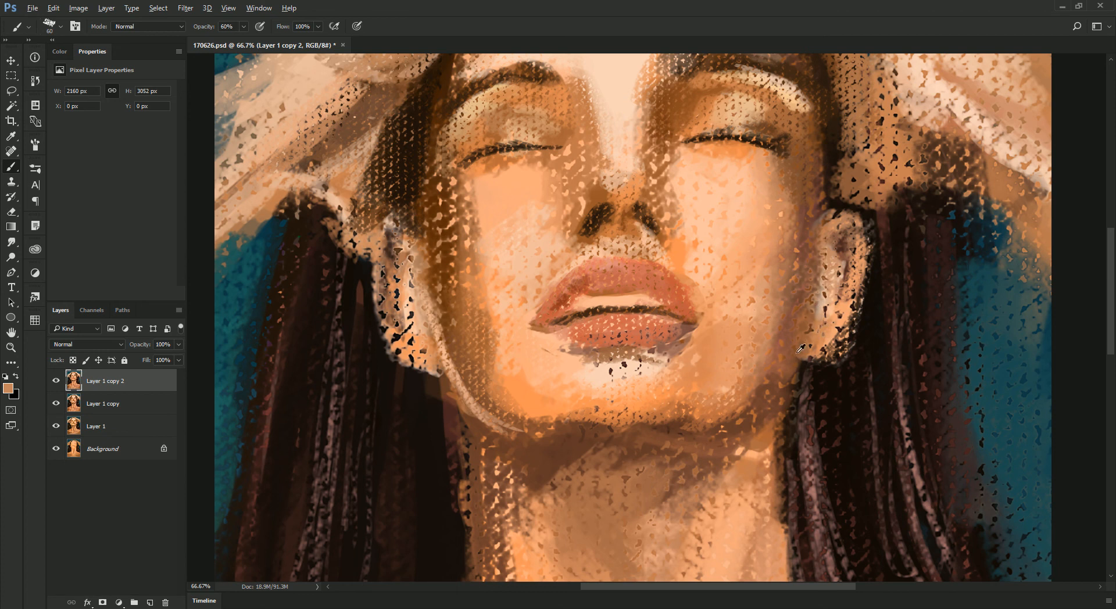
Blend the right cheek and jaw edge beside the ear with sampled brown and orange tones
alt+click(814, 301)
key([)
alt+click(799, 343)
alt+click(796, 319)
alt+click(789, 286)
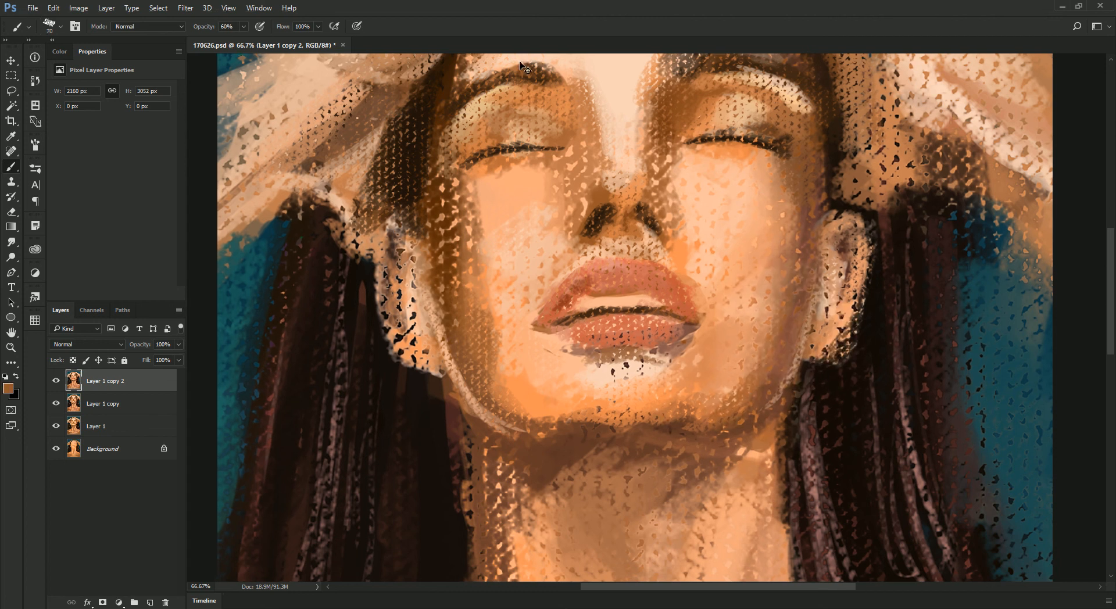
Shade the left side of the jaw with sampled orange-brown and a 90 px brush
key(ctrl+minus)
alt+click(511, 354)
key(])
key(])
drag(501, 325, 521, 378)
Enlarge the light teeth area between the lips with sampled pale peach and a 40 px brush
key(ctrl+minus)
key(ctrl+minus)
key(ctrl+minus)
key(ctrl+minus)
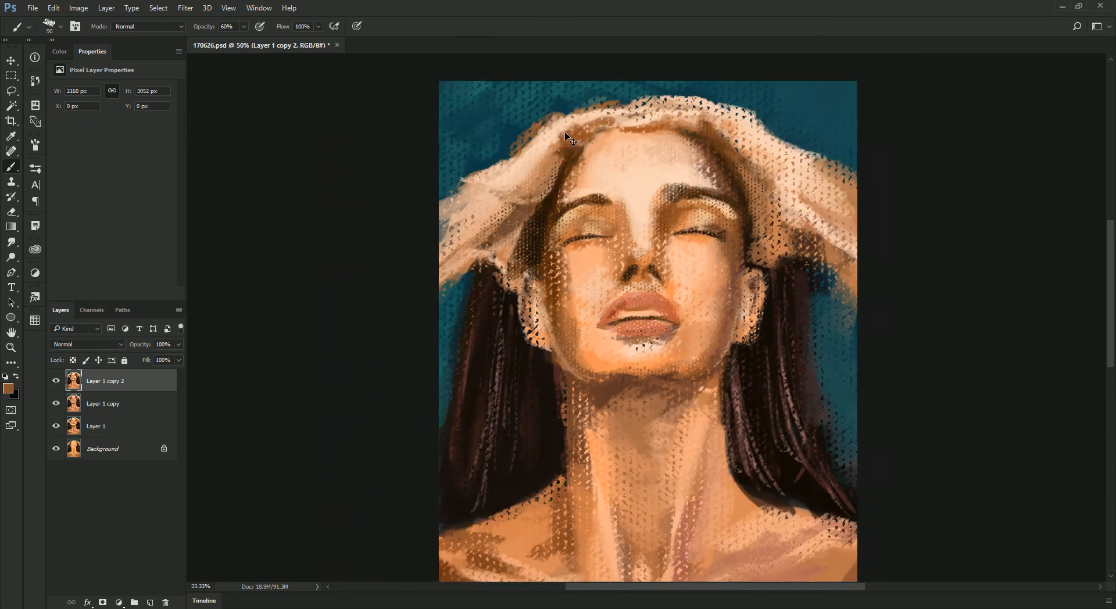
key(ctrl+plus)
key(ctrl+plus)
key(ctrl+plus)
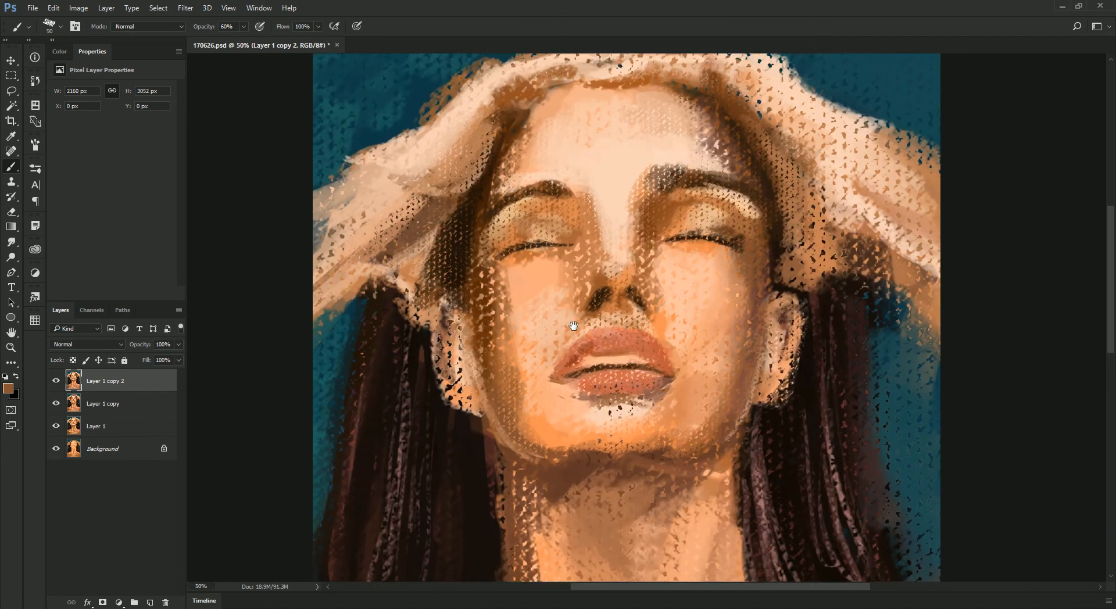
alt+click(648, 376)
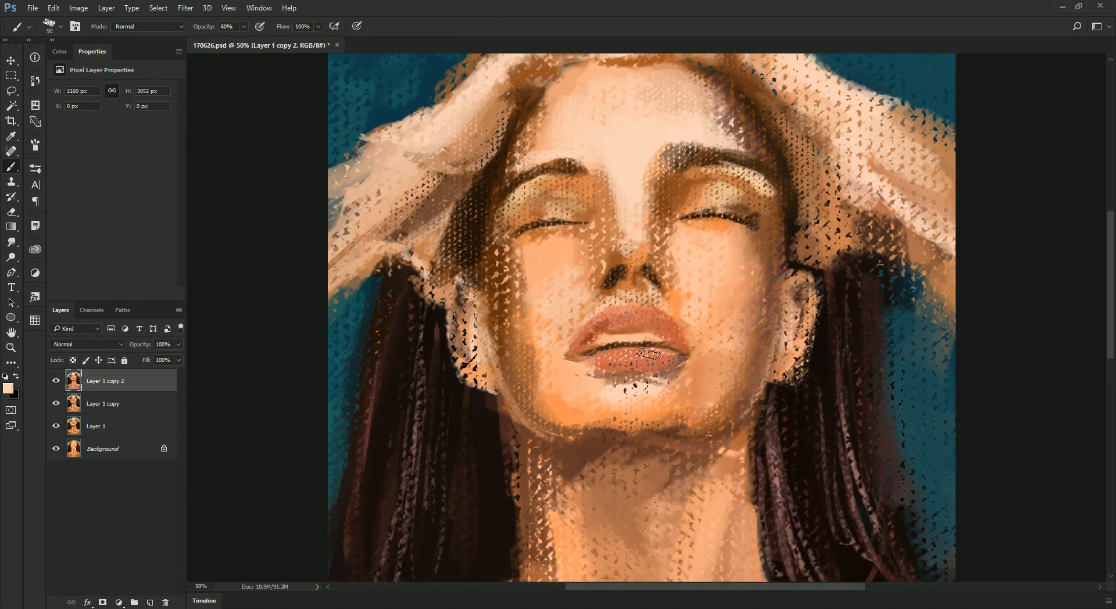
key(ctrl+plus)
key([)
key([)
key([)
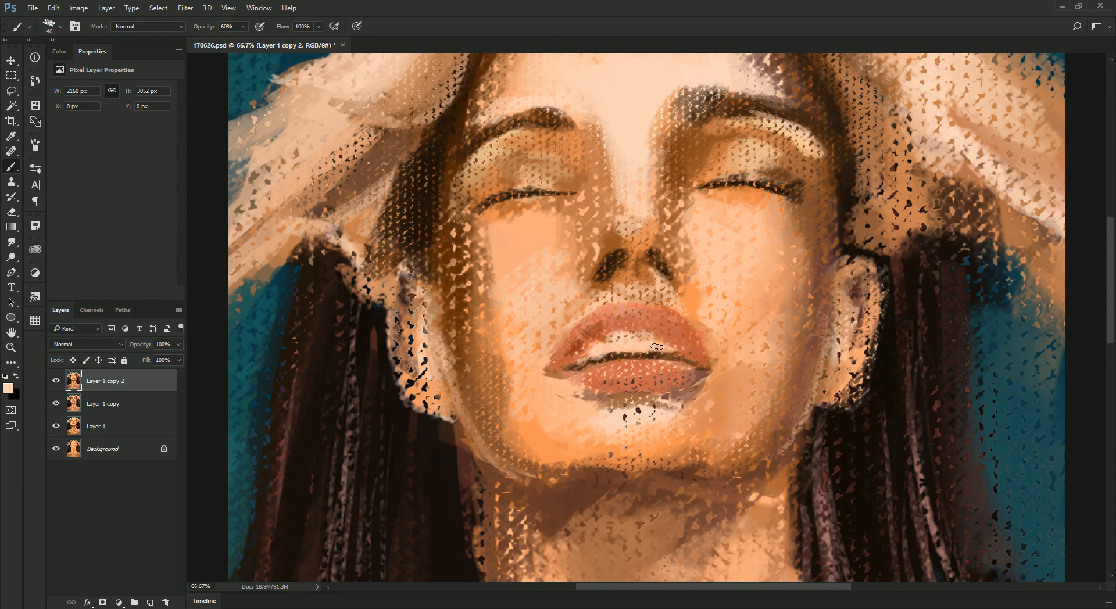
Redefine the upper lip's inner edge with sampled red and shade the teeth with dark brown at 10% opacity
alt+click(608, 330)
drag(615, 326, 657, 326)
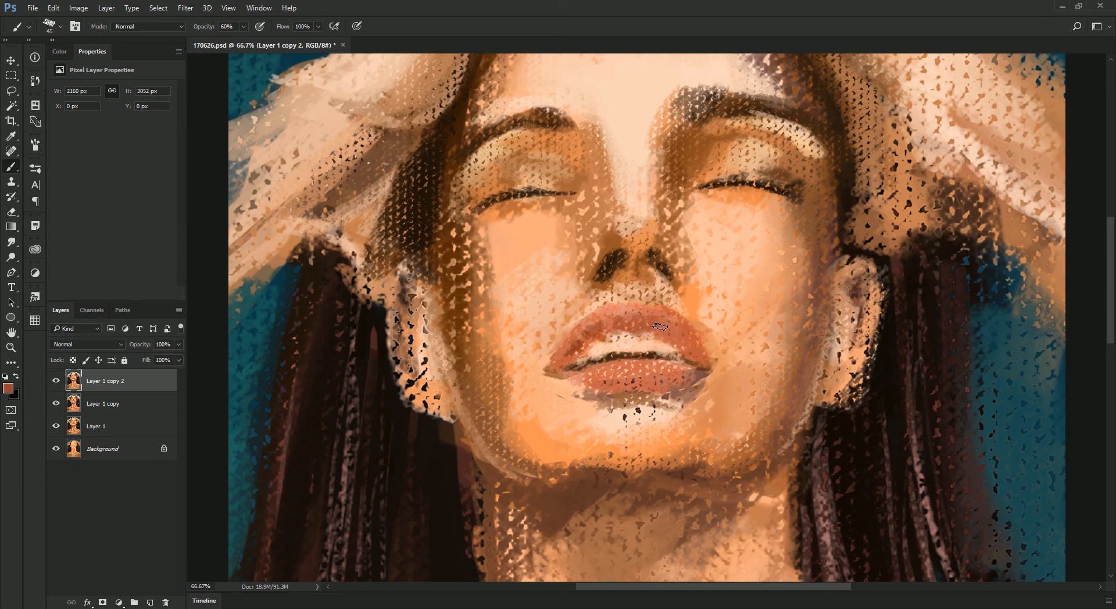
alt+click(632, 350)
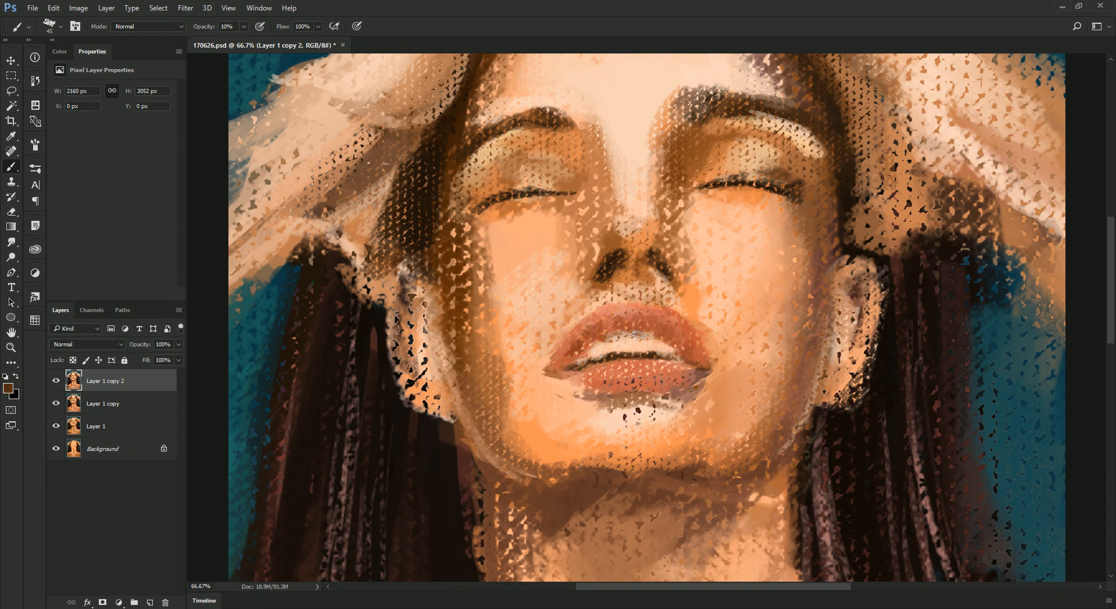
drag(638, 325, 574, 358)
Clean up the left mouth corner with sampled skin tones at 60% brush opacity
key(ctrl+minus)
key(ctrl+minus)
key(ctrl+minus)
key(ctrl+minus)
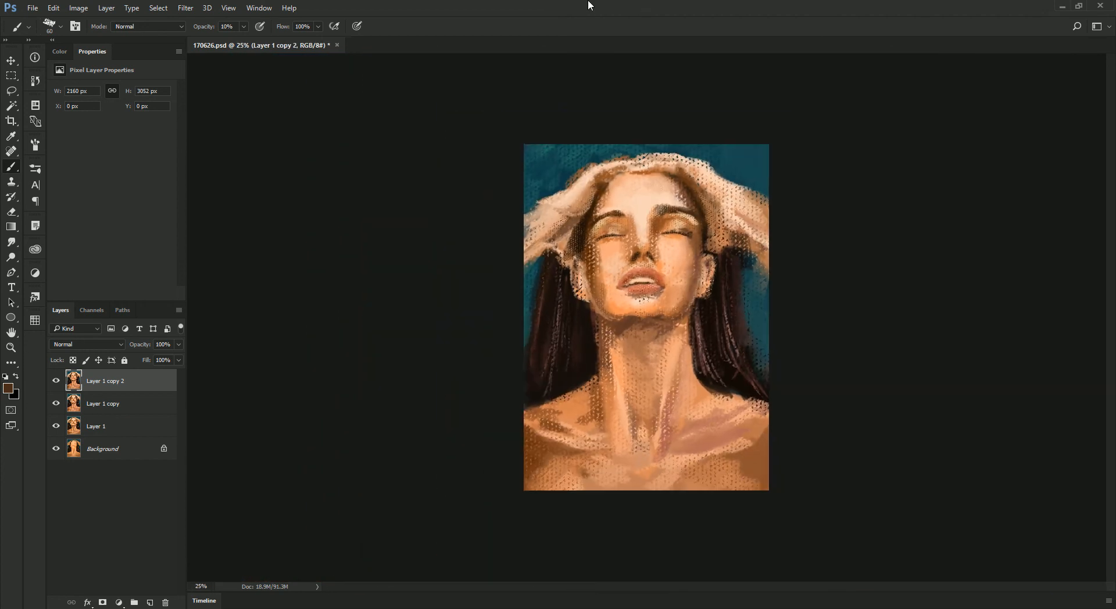
key(ctrl+plus)
key(ctrl+plus)
key(ctrl+plus)
key(ctrl+plus)
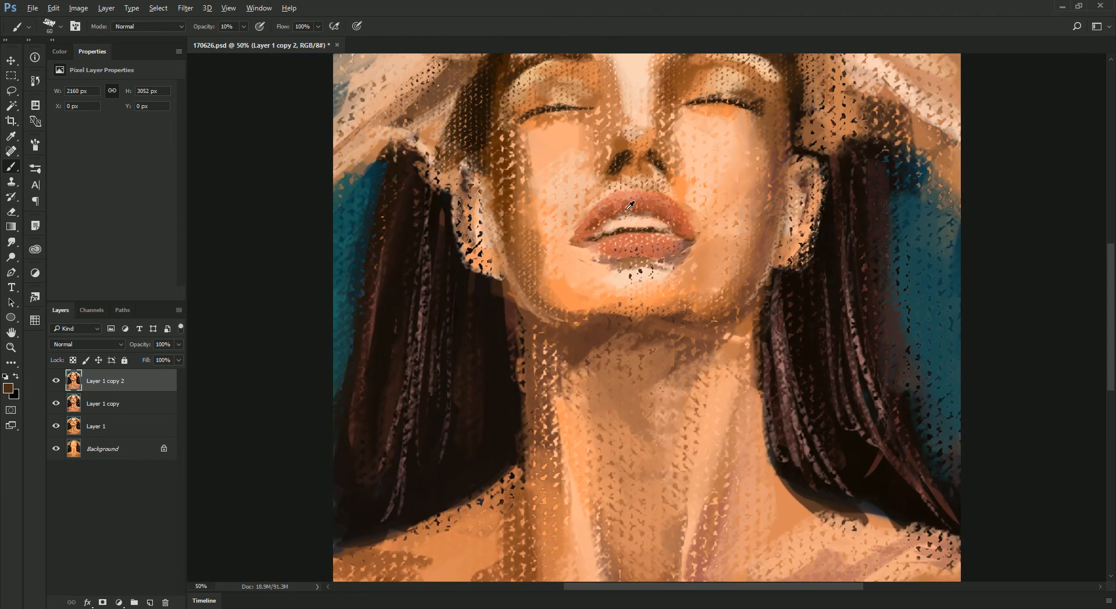
alt+click(569, 242)
key(6)
key(bracketright)
key(bracketright)
alt+click(580, 255)
Add a light peach-pink highlight to the lower lip with a 60 px brush
alt+click(654, 244)
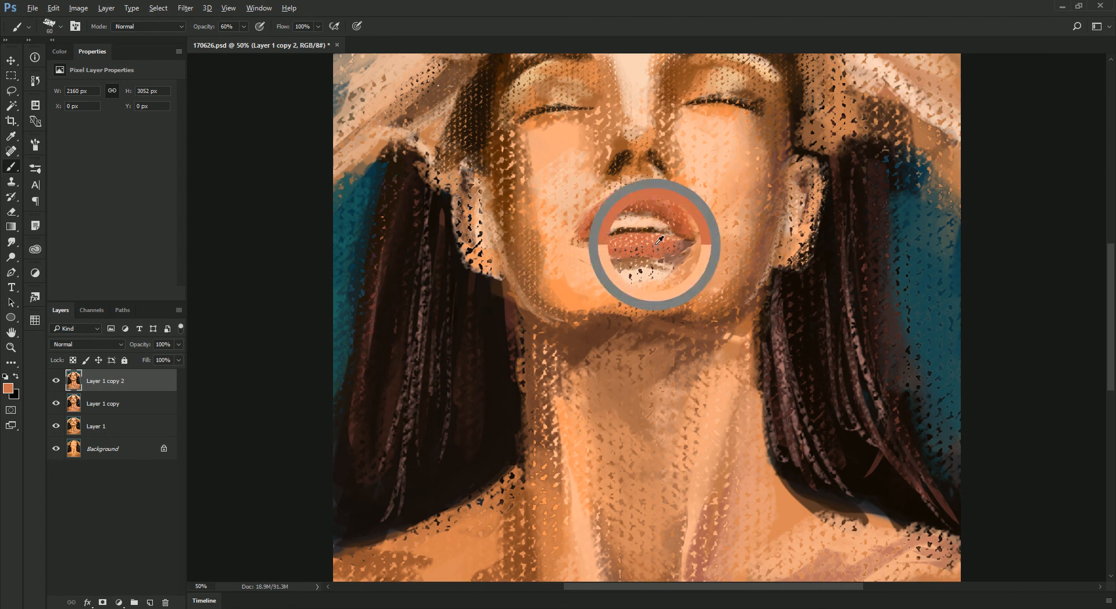
alt+shift+right_click(703, 231)
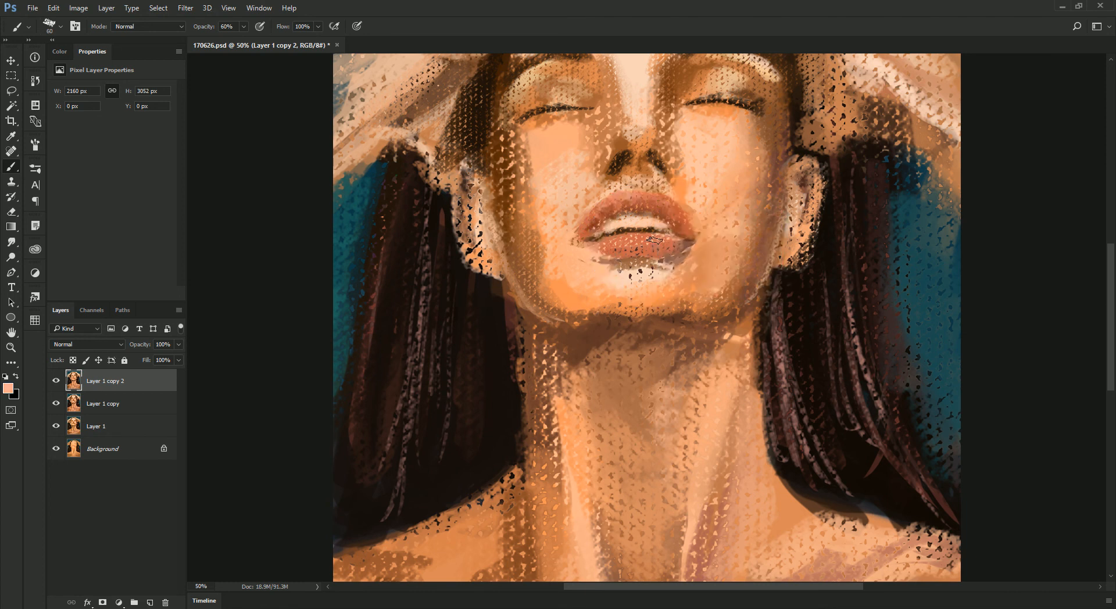
mouse_move(657, 237)
mouse_down()
mouse_move(617, 252)
mouse_move(646, 254)
mouse_up()
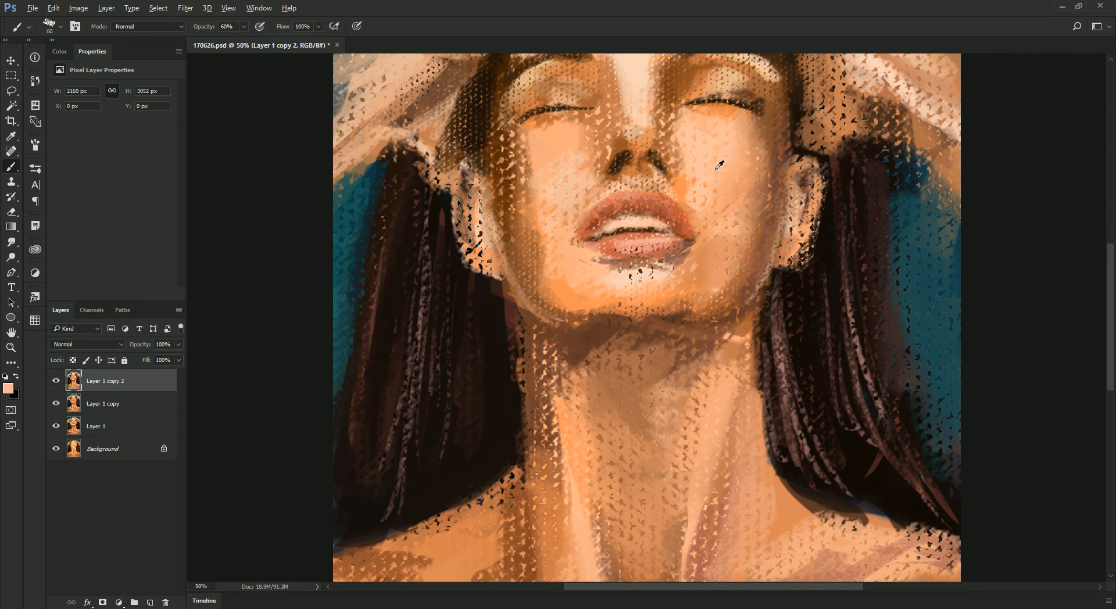
Brush a pale cream highlight onto the right cheek below the eye with a 125 px brush
alt+click(715, 147)
alt+shift+right_click(704, 141)
key(bracketright)
key(bracketright)
key(bracketright)
mouse_move(749, 137)
mouse_down()
mouse_move(739, 161)
mouse_move(739, 135)
mouse_move(723, 148)
mouse_up()
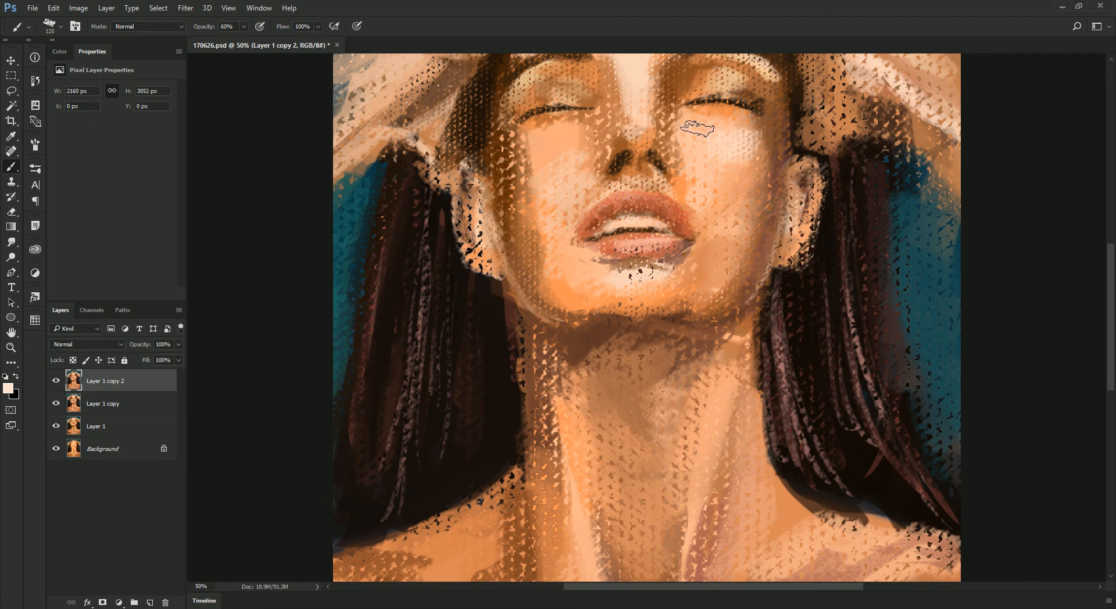
Lighten the right eye's inner corner and blend the cheek highlight with sampled pale peach
drag(676, 104, 695, 221)
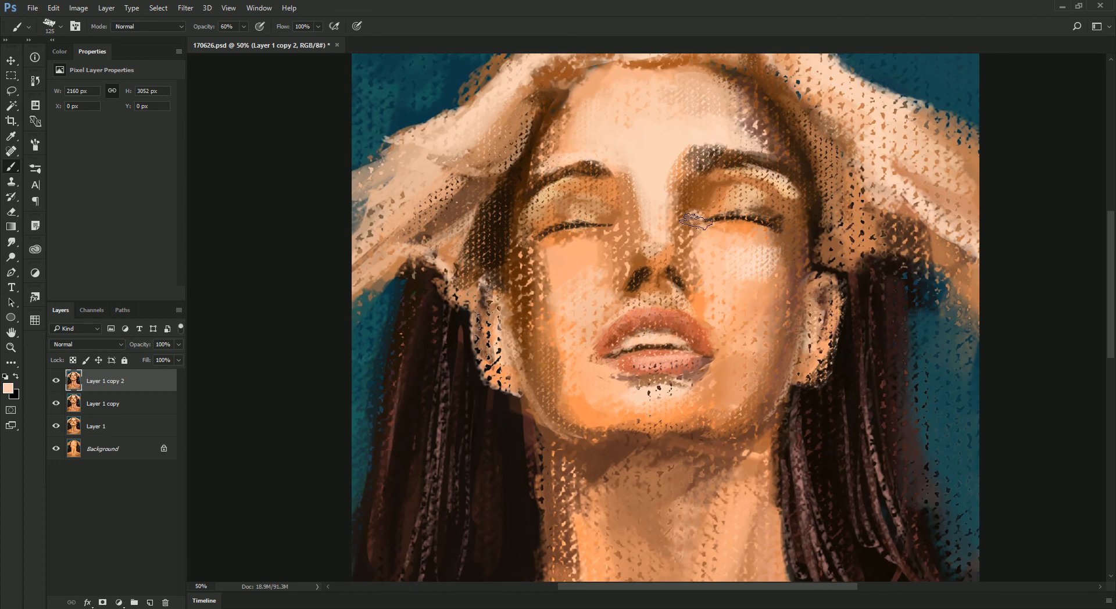
key(bracketleft)
key(bracketleft)
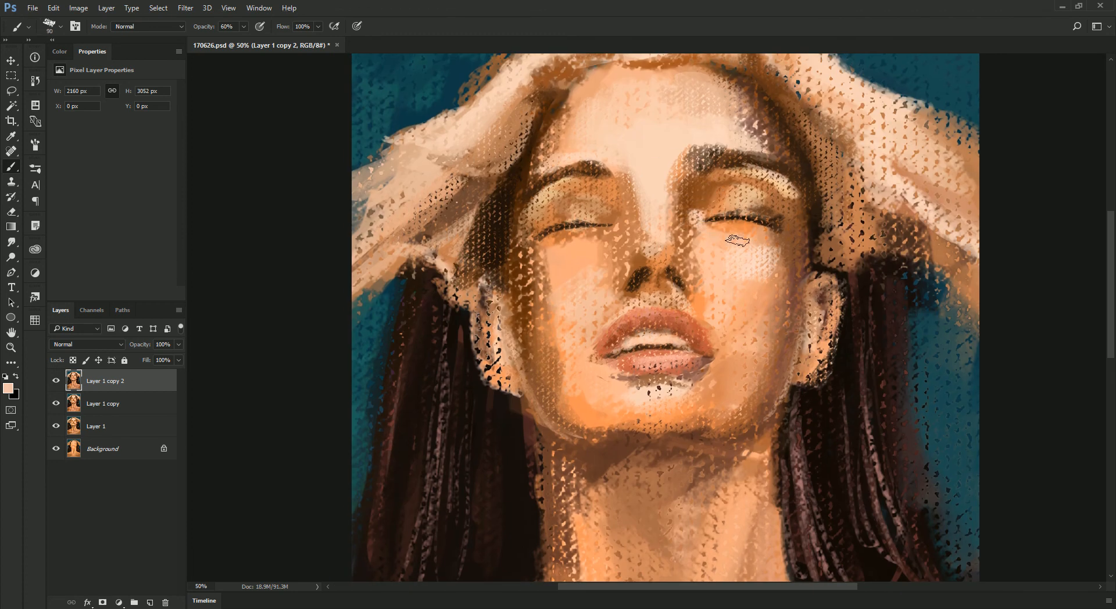
alt+click(752, 273)
key(bracketright)
alt+click(751, 258)
alt+click(753, 256)
key(bracketleft)
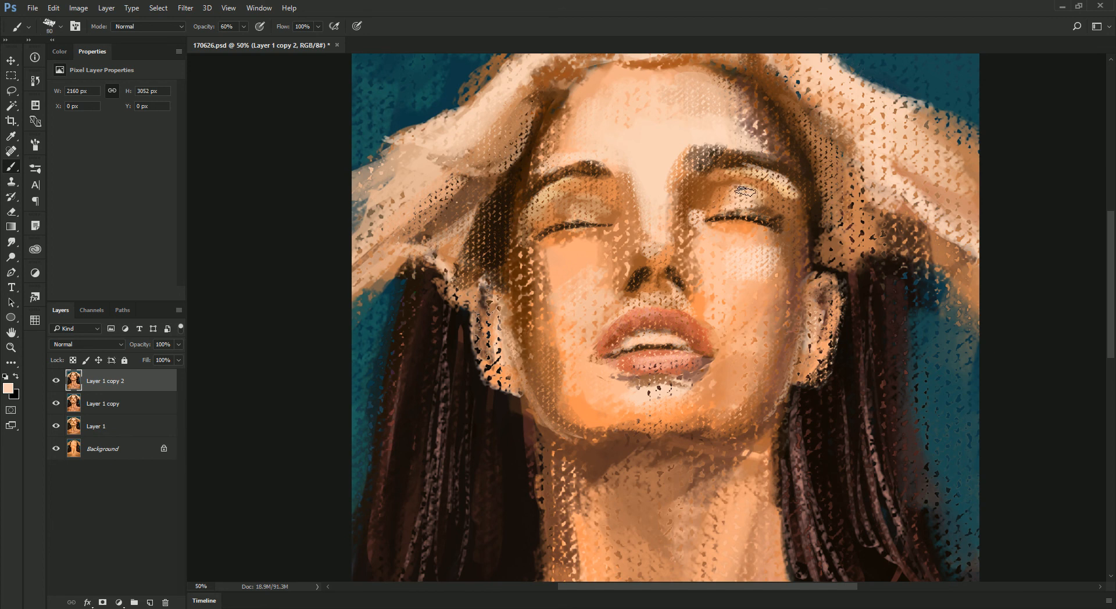
Refine the right upper eyelid and the eye's inner corner with sampled peach and brown tones
alt+click(730, 202)
alt+click(735, 197)
alt+click(720, 180)
alt+click(704, 209)
alt+click(702, 225)
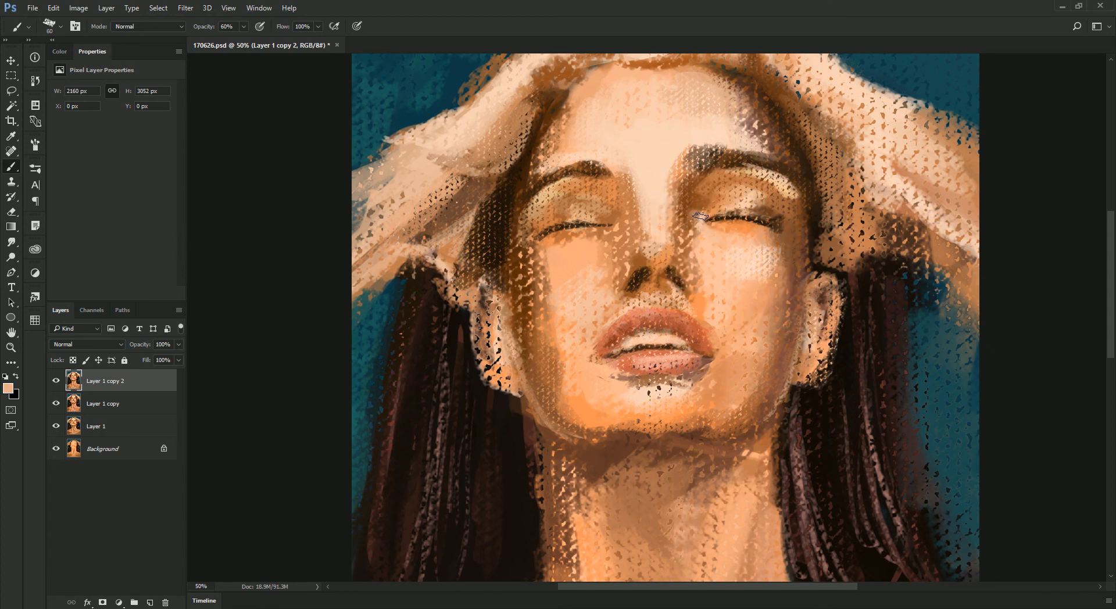
Lighten the left eye's inner corner and blend its upper eyelid with sampled peach tones
alt+click(743, 256)
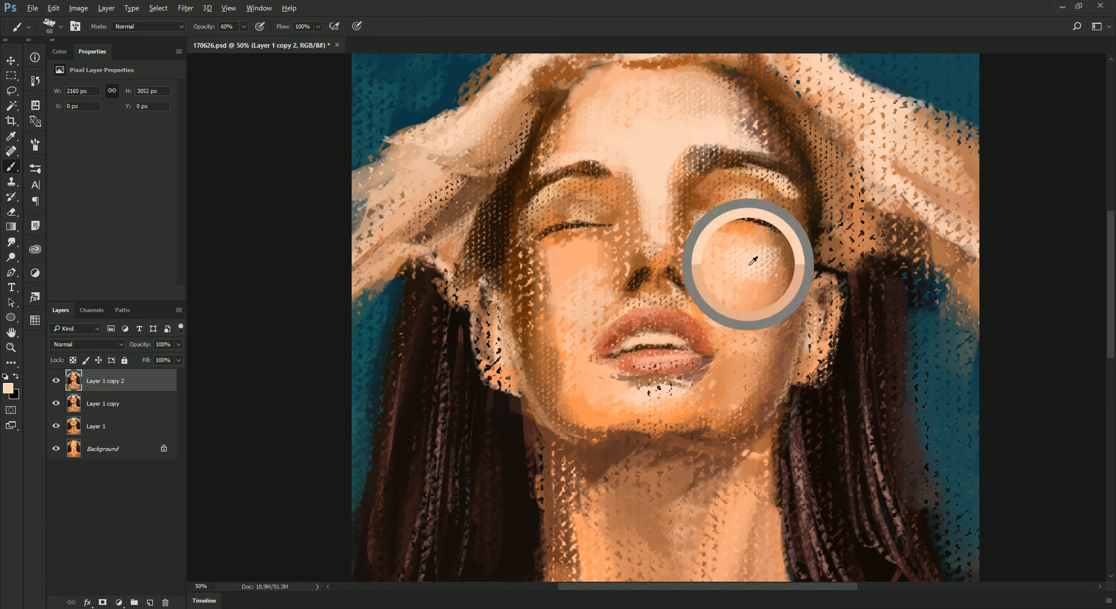
alt+click(617, 228)
alt+click(578, 212)
alt+click(575, 213)
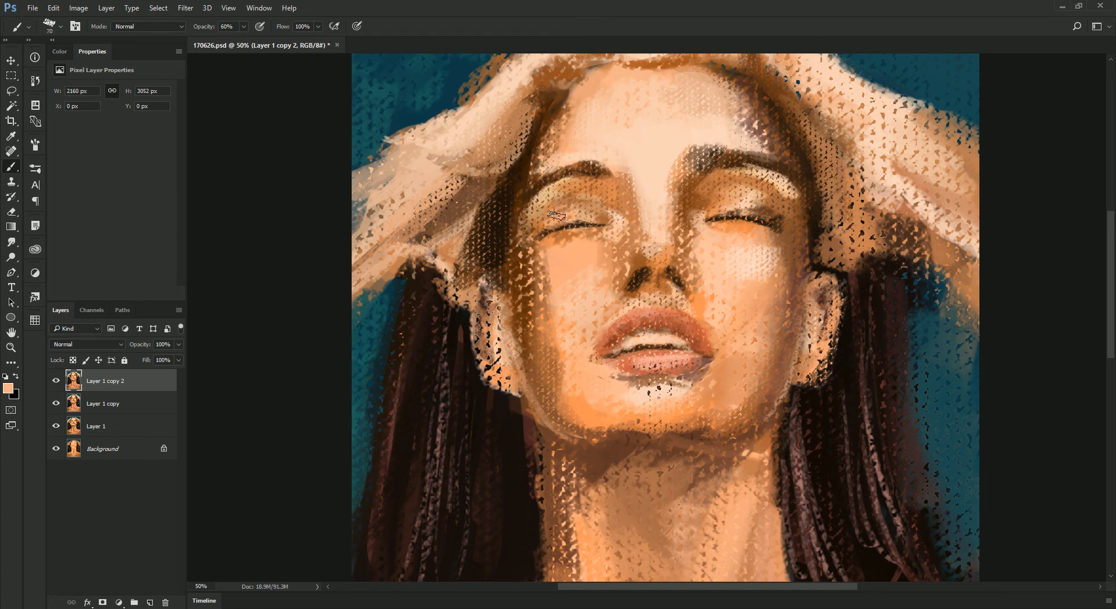
alt+click(599, 193)
Shade the right side of the forehead above the eyebrow with sampled orange-peach tones and a 150 px brush
drag(600, 92, 564, 162)
alt+click(689, 203)
key(bracketright)
key(bracketright)
alt+click(681, 169)
alt+click(666, 177)
alt+click(712, 296)
key(bracketright)
alt+click(706, 177)
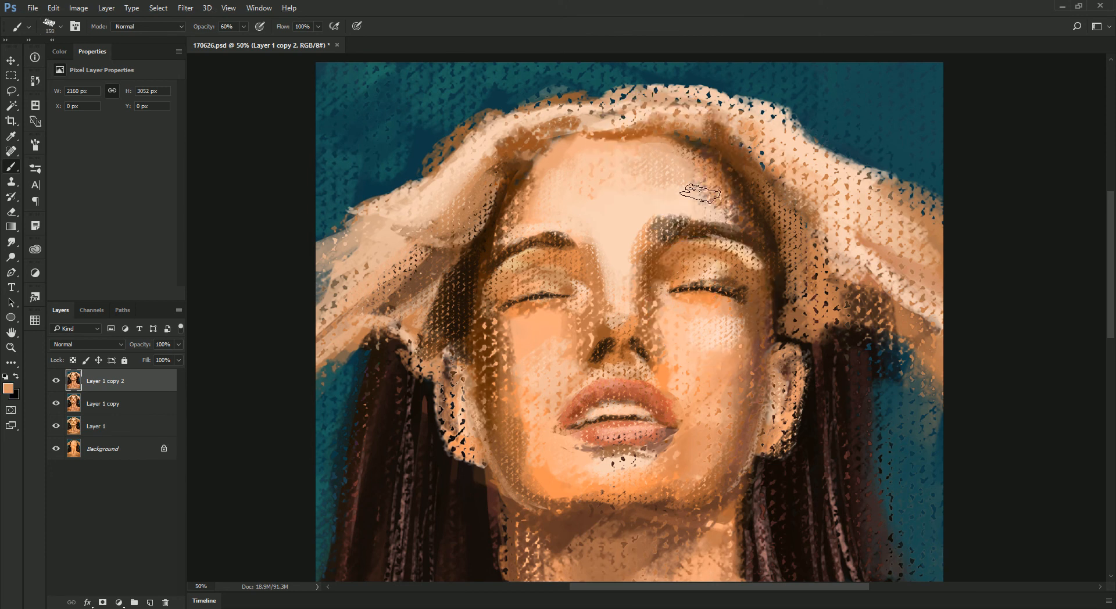
alt+click(714, 187)
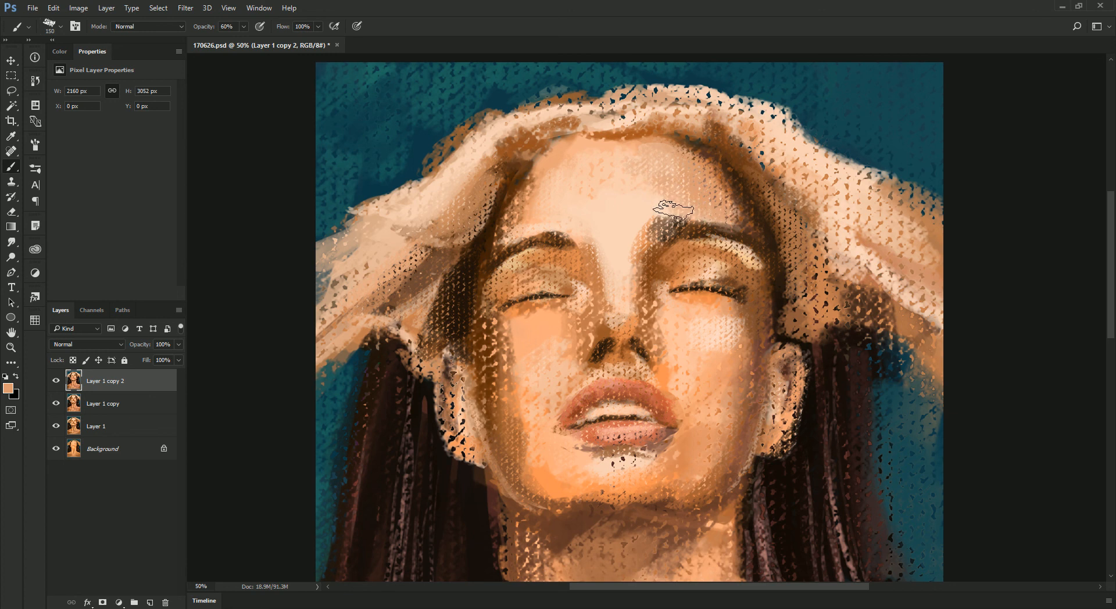
alt+click(619, 185)
alt+click(709, 285)
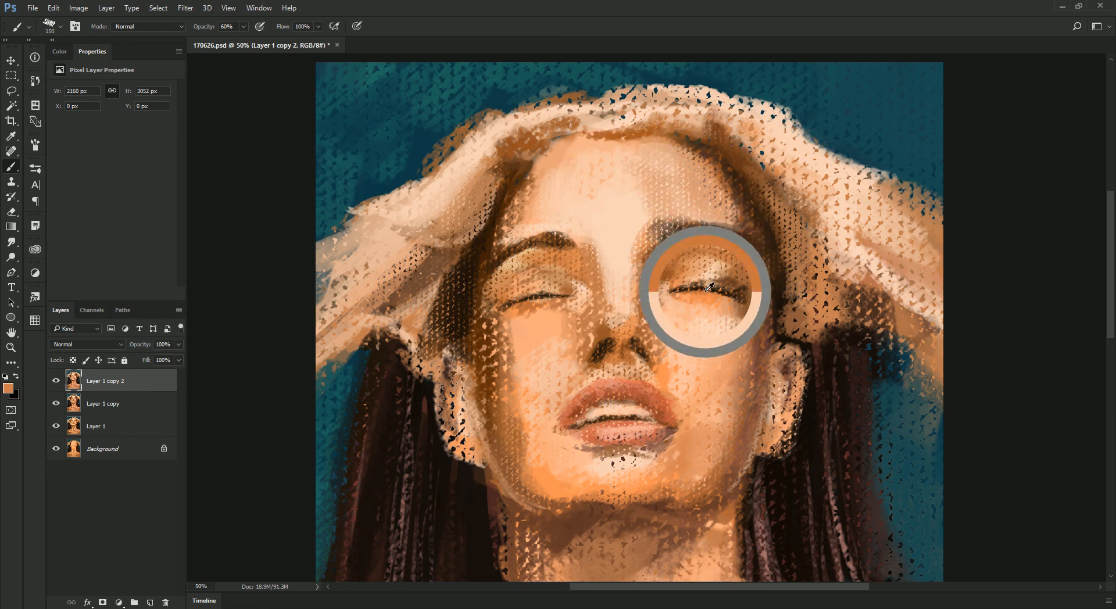
Blend the left side of the forehead up to the hairline with sampled light peach tones
alt+click(544, 191)
drag(539, 204, 537, 167)
alt+click(535, 204)
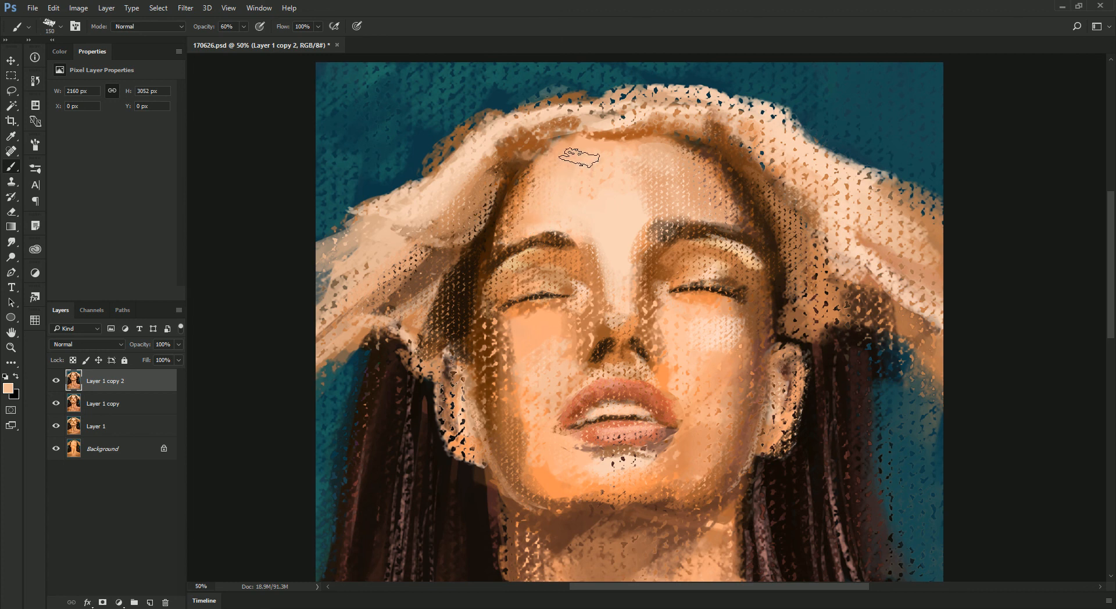
Repaint the left shoulder and collarbone area with sampled orange tones and a 200 px brush
key(ctrl+minus)
key(ctrl+minus)
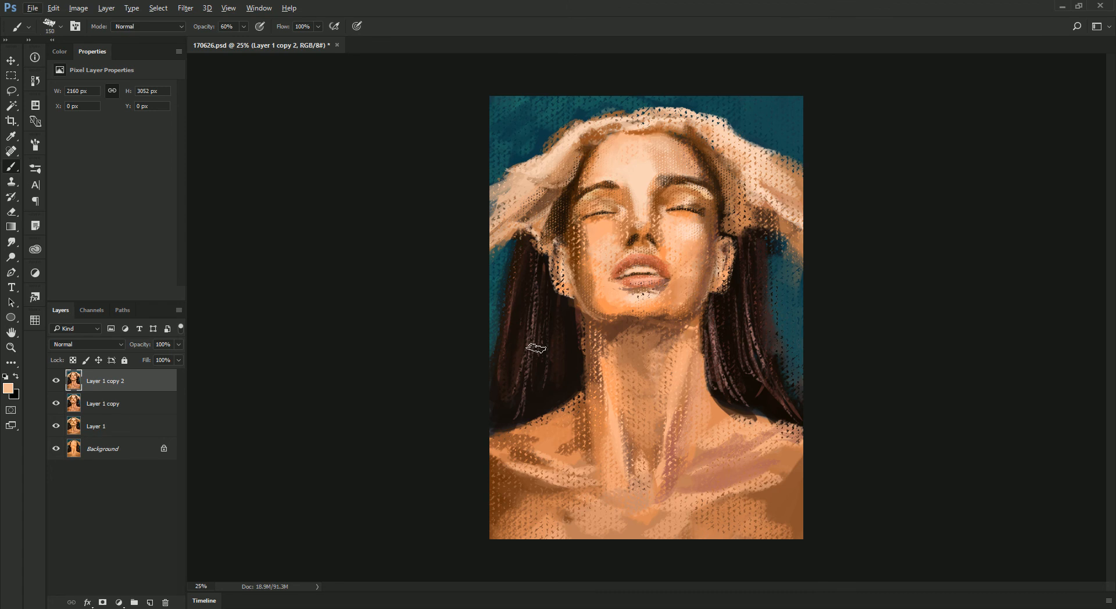
alt+click(516, 460)
key(bracketright)
key(bracketright)
alt+click(527, 462)
drag(516, 460, 553, 460)
Blend the shading between the left shoulder and the base of the neck with sampled orange and brown
alt+click(571, 446)
alt+click(549, 424)
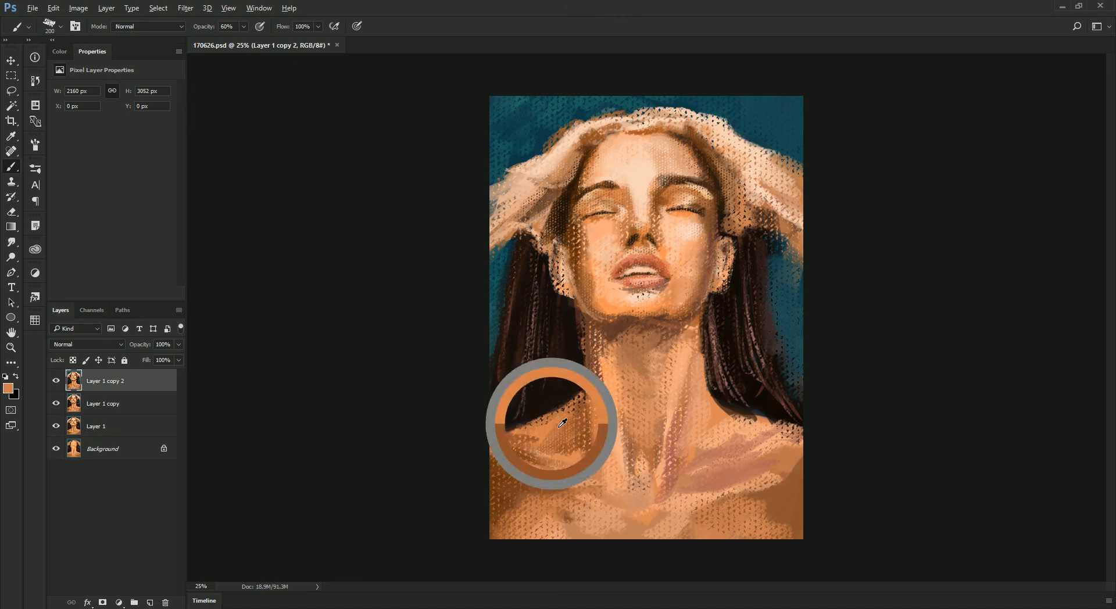
alt+click(577, 448)
alt+click(574, 434)
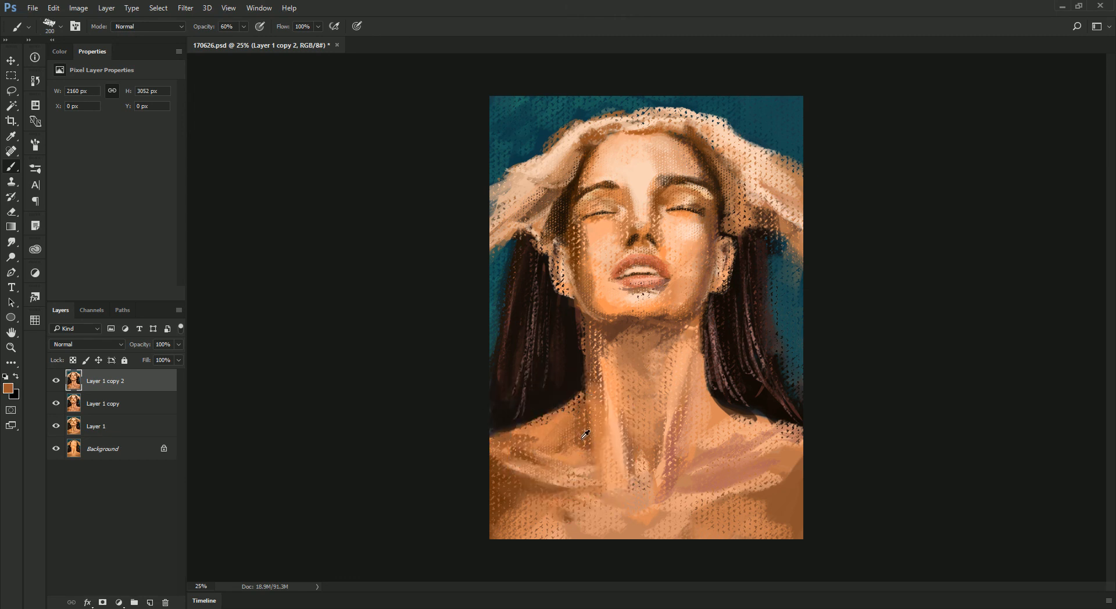
alt+click(581, 440)
drag(576, 447, 584, 453)
Repaint the right side of the neck below the jaw with sampled skin tones and a smaller brush
alt+click(672, 447)
alt+click(677, 398)
alt+click(685, 389)
alt+click(681, 394)
key(bracketleft)
key(bracketleft)
key(bracketleft)
drag(699, 330, 693, 359)
alt+click(689, 323)
alt+click(683, 363)
Highlight and blend the right neck muscle with sampled pale peach and light orange, using a 125 px brush
alt+right_click(709, 325)
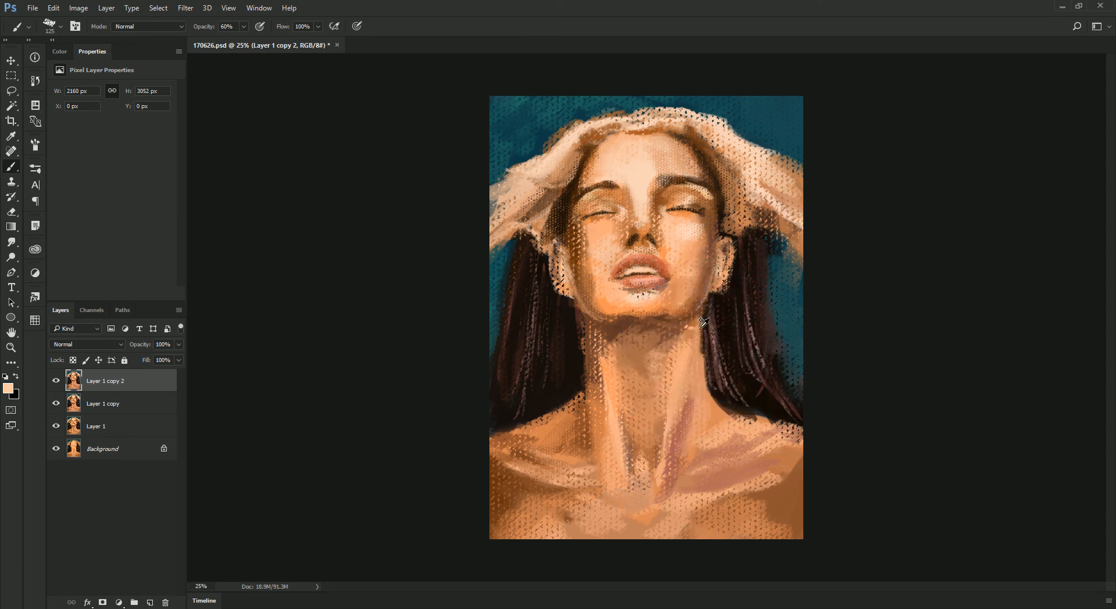
drag(697, 333, 684, 391)
key(bracketright)
alt+click(682, 374)
alt+click(668, 336)
alt+click(687, 344)
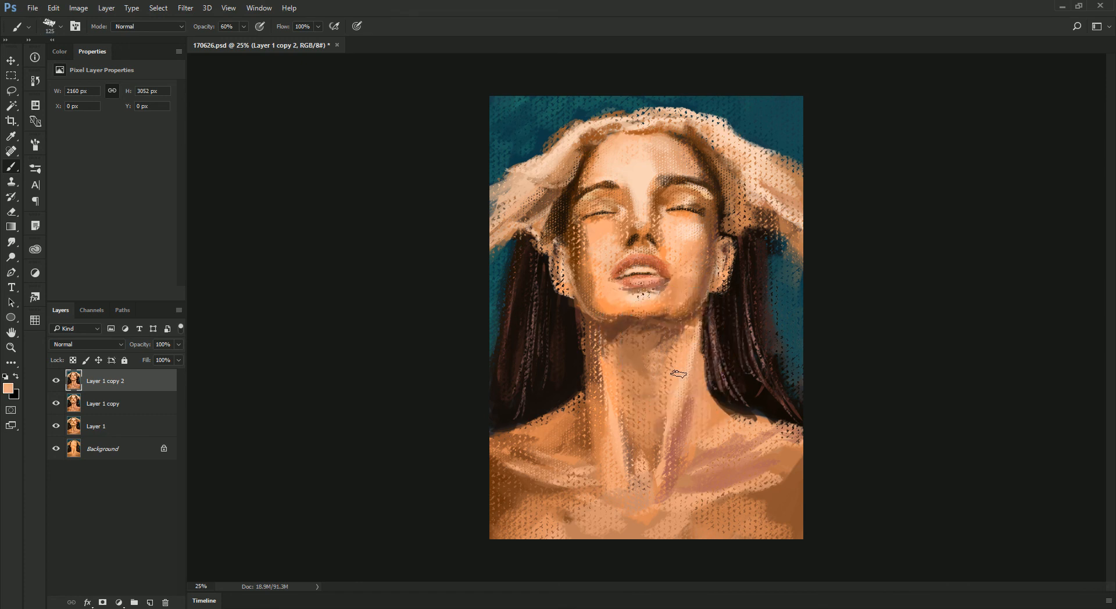
drag(694, 329, 684, 362)
mouse_move(699, 311)
mouse_down()
mouse_move(688, 337)
mouse_move(699, 342)
mouse_up()
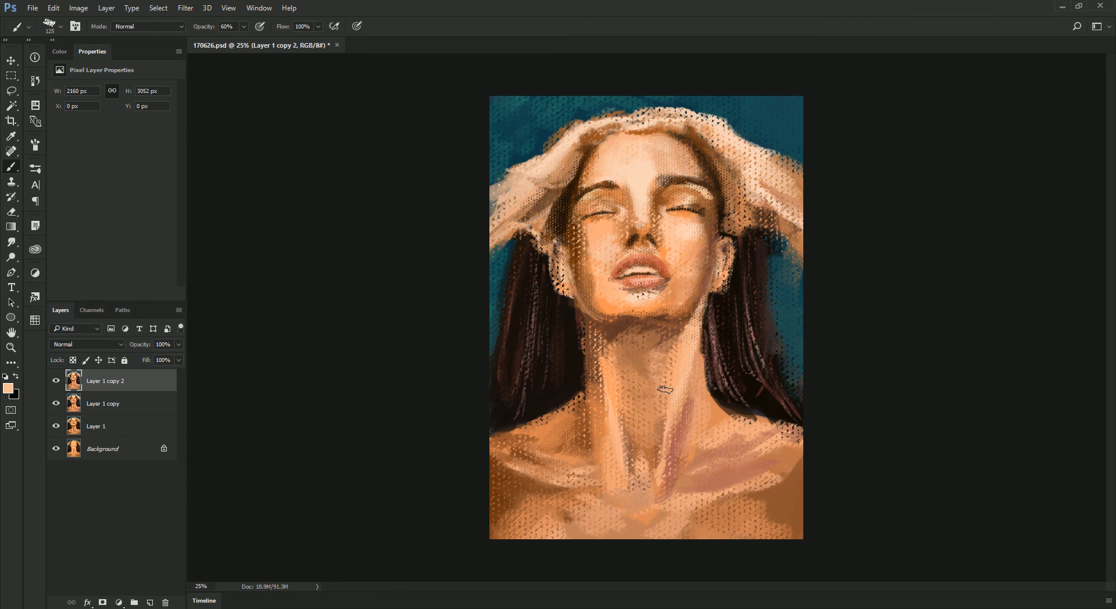
Repaint the forearm and wrist on the left with sampled peach and tan tones, using a 175 px brush
alt+click(527, 176)
alt+click(553, 162)
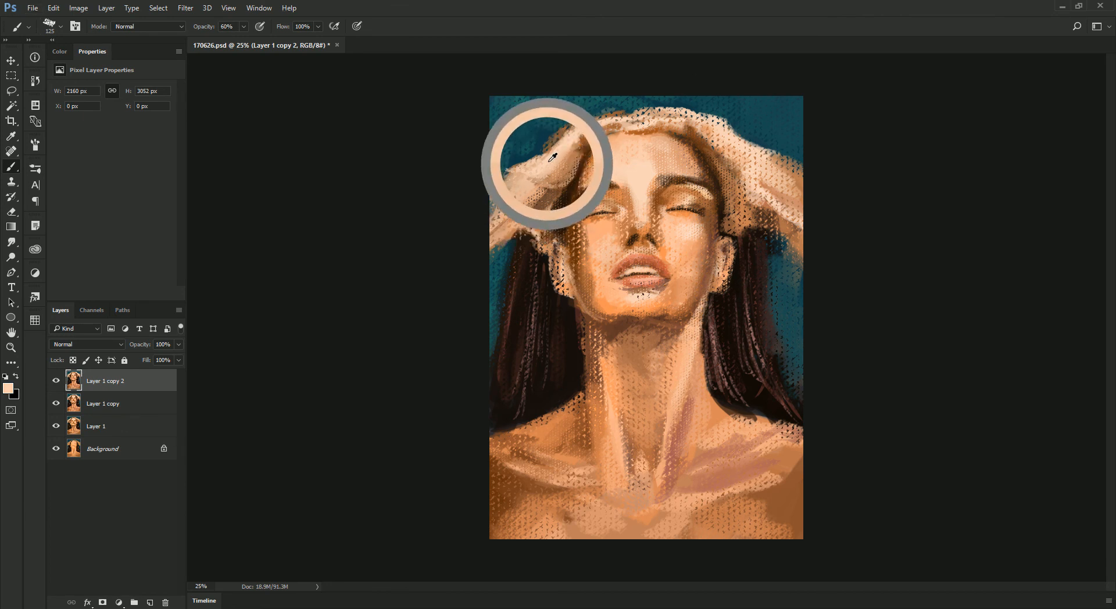
key(bracketright)
key(bracketright)
drag(507, 175, 485, 182)
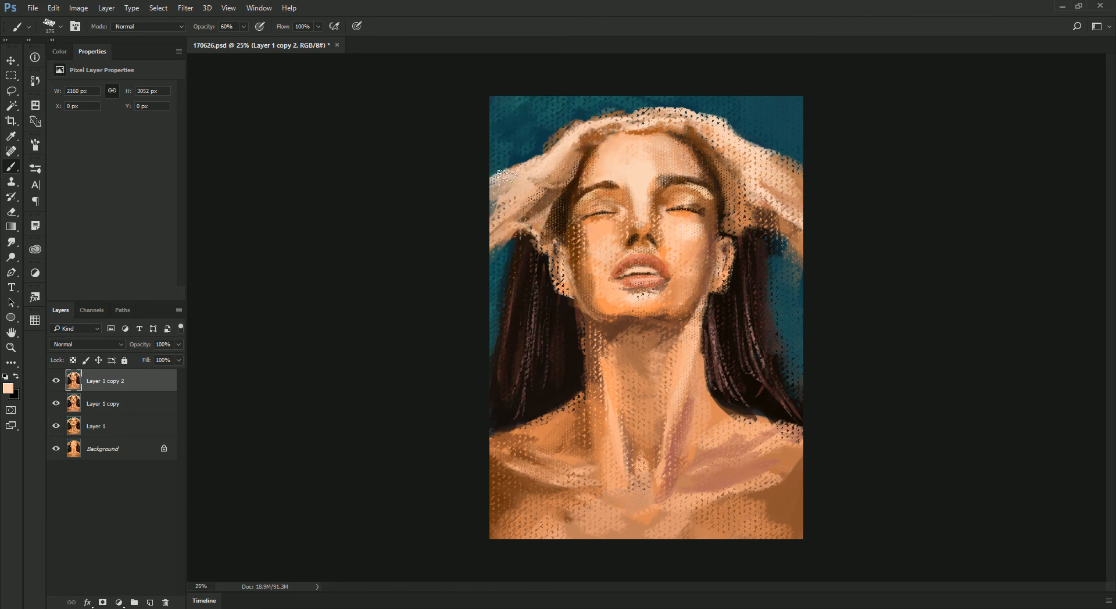
alt+click(521, 193)
alt+click(521, 192)
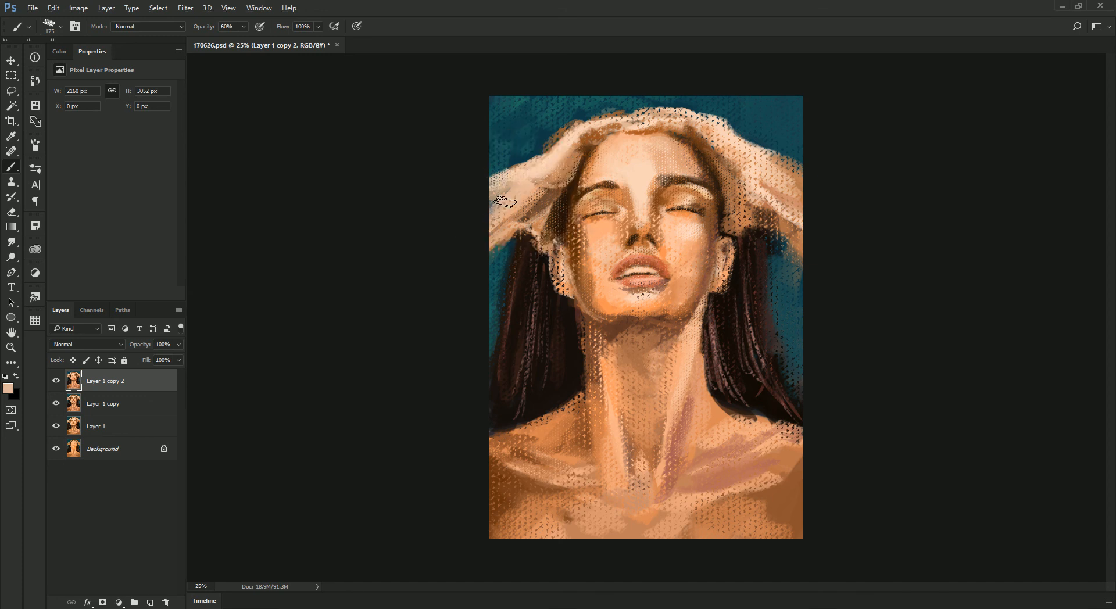
alt+click(534, 185)
alt+click(548, 167)
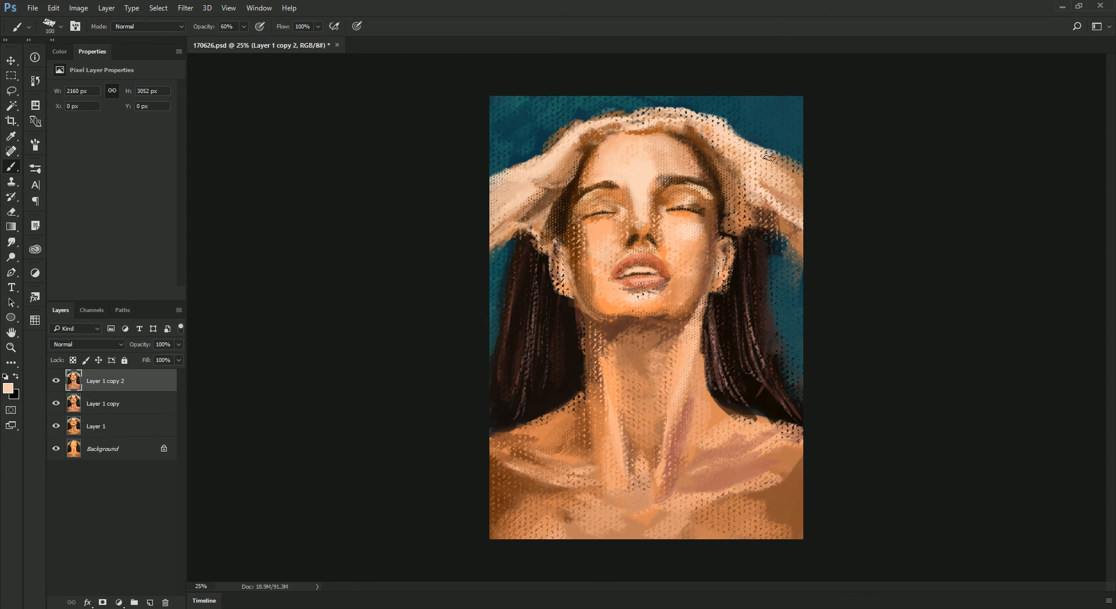
Repaint the back of the hand on the right with sampled peach and light orange, using a 125 px brush
alt+click(723, 152)
key(bracketright)
alt+click(704, 127)
alt+click(720, 130)
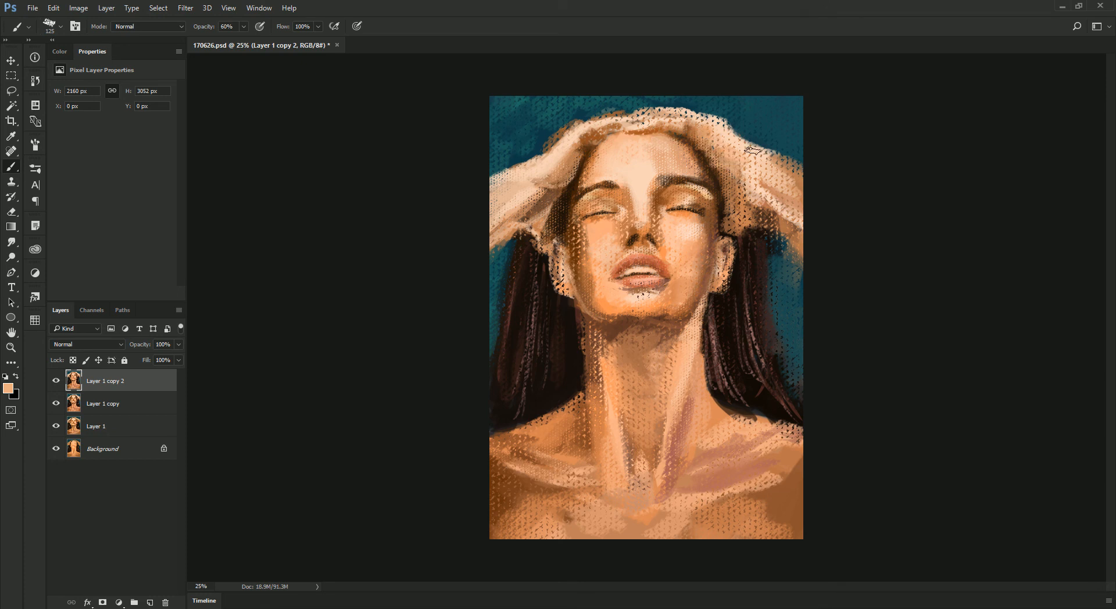
Rework the shading between the right temple's hairline and the adjacent hand with sampled dark brown and tan skin tones
alt+click(713, 168)
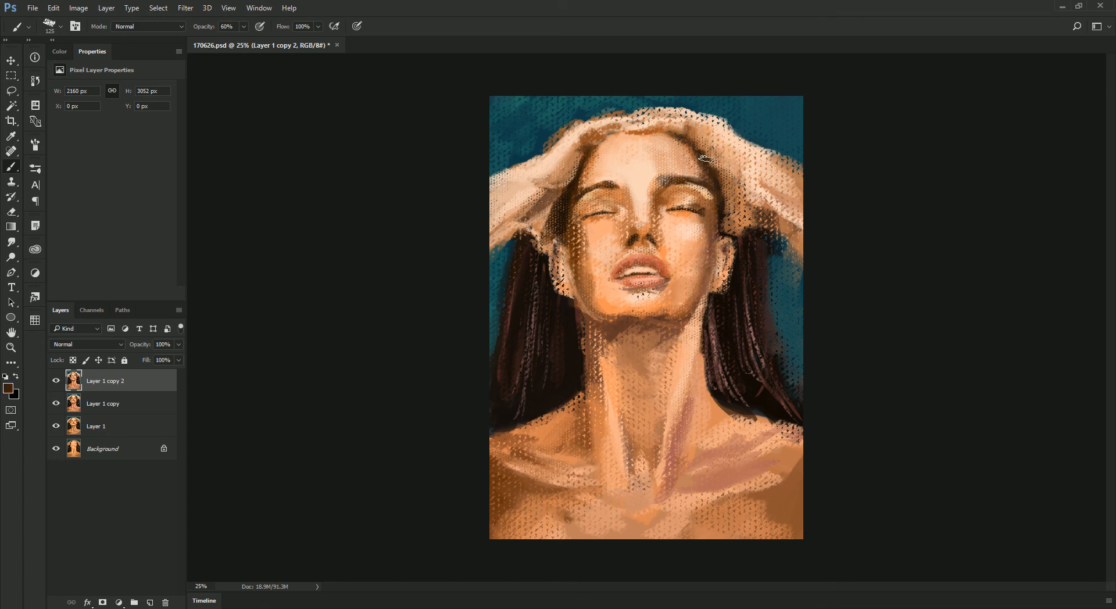
alt+click(731, 184)
alt+click(730, 181)
alt+click(724, 203)
alt+click(751, 198)
alt+click(732, 197)
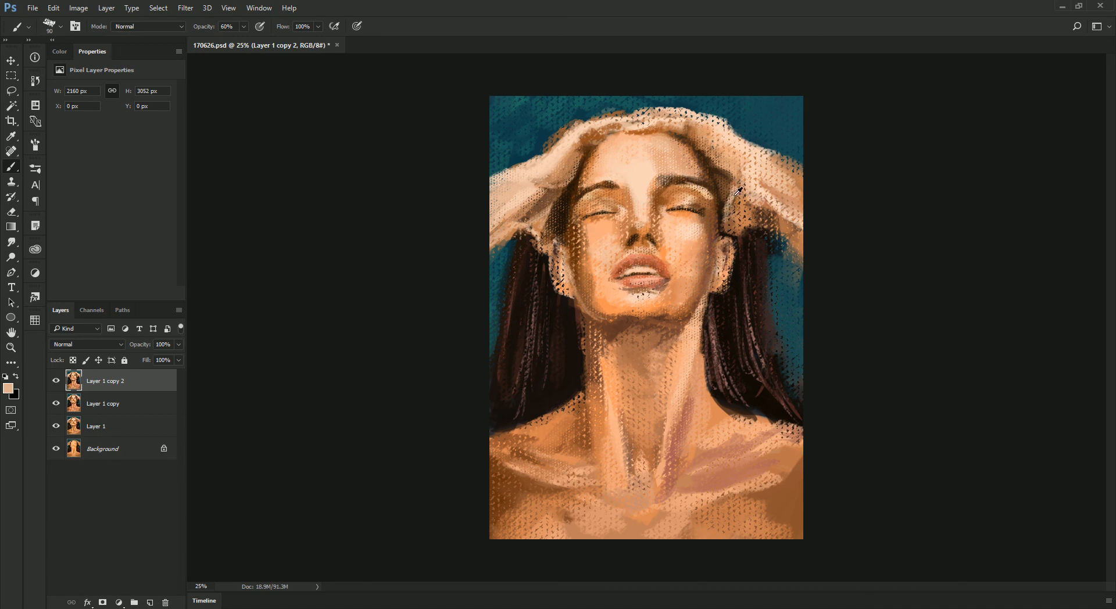
Blend the underside of the right wrist with sampled orange-brown and extend the dark hair below it with a larger brush
alt+click(763, 216)
key(bracketright)
alt+click(743, 217)
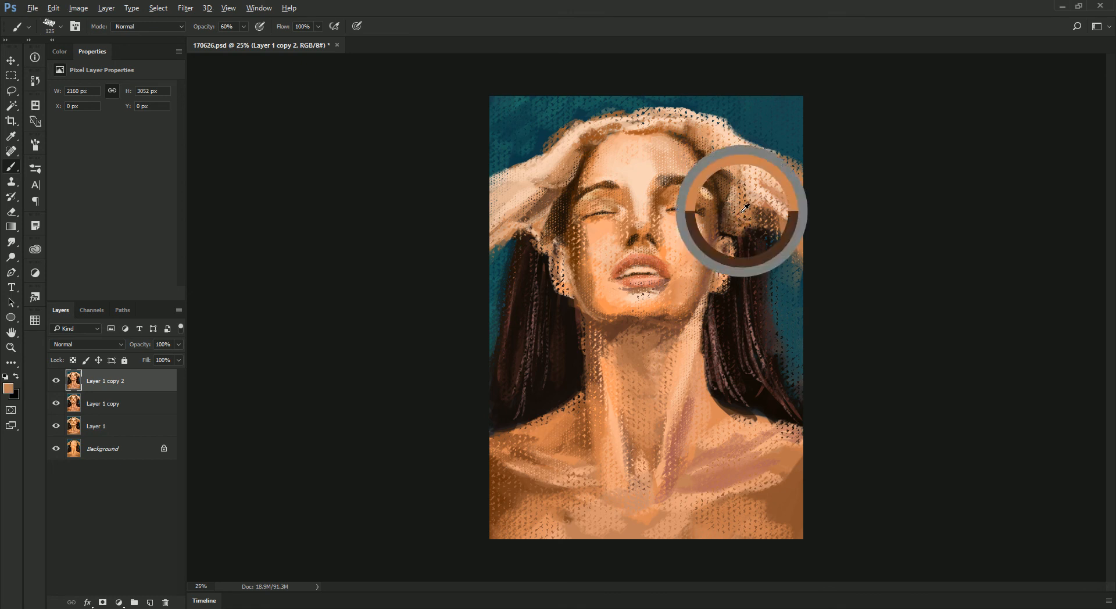
alt+click(757, 253)
key(bracketright)
mouse_move(766, 237)
mouse_down()
mouse_move(773, 341)
mouse_move(783, 344)
mouse_up()
Repaint the background beside the hair on the left with sampled dark teal and a 200 px brush
alt+click(505, 268)
alt+click(505, 254)
key(bracketright)
key(bracketright)
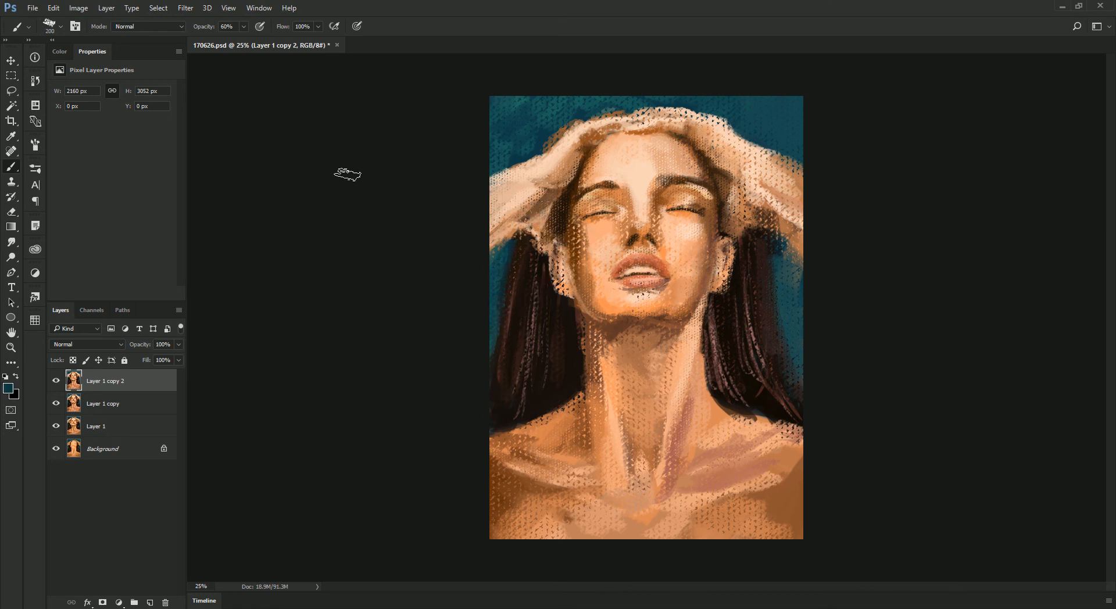
Darken the outer edges on the right of the painting with a very large Burn brush, Midtones range, 30% exposure
key(ctrl+minus)
click(9, 274)
drag(11, 258, 70, 270)
key(bracketright)
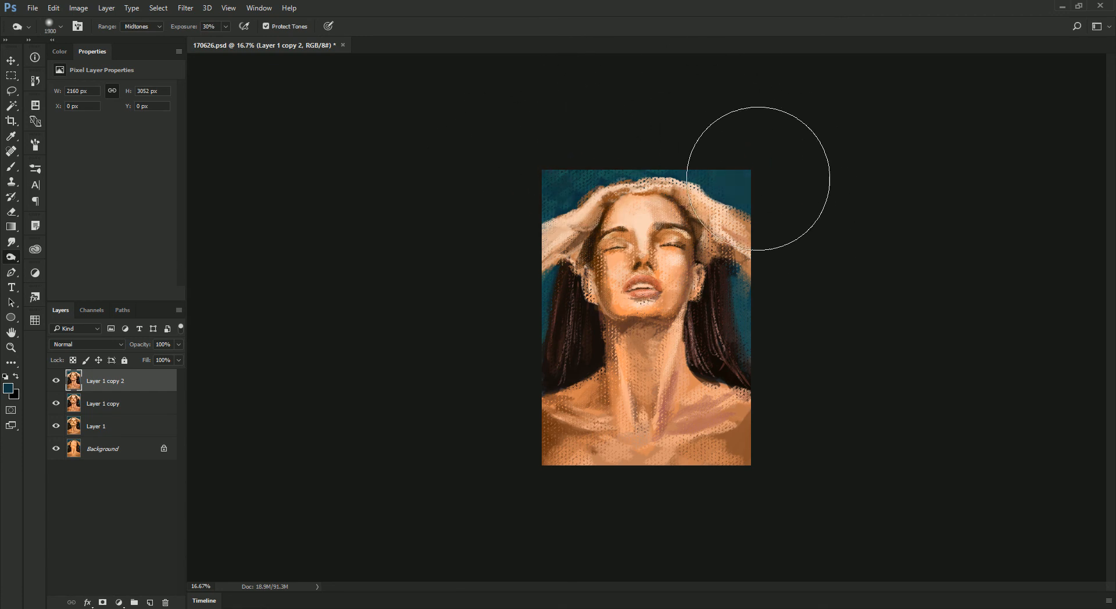
drag(776, 328, 808, 426)
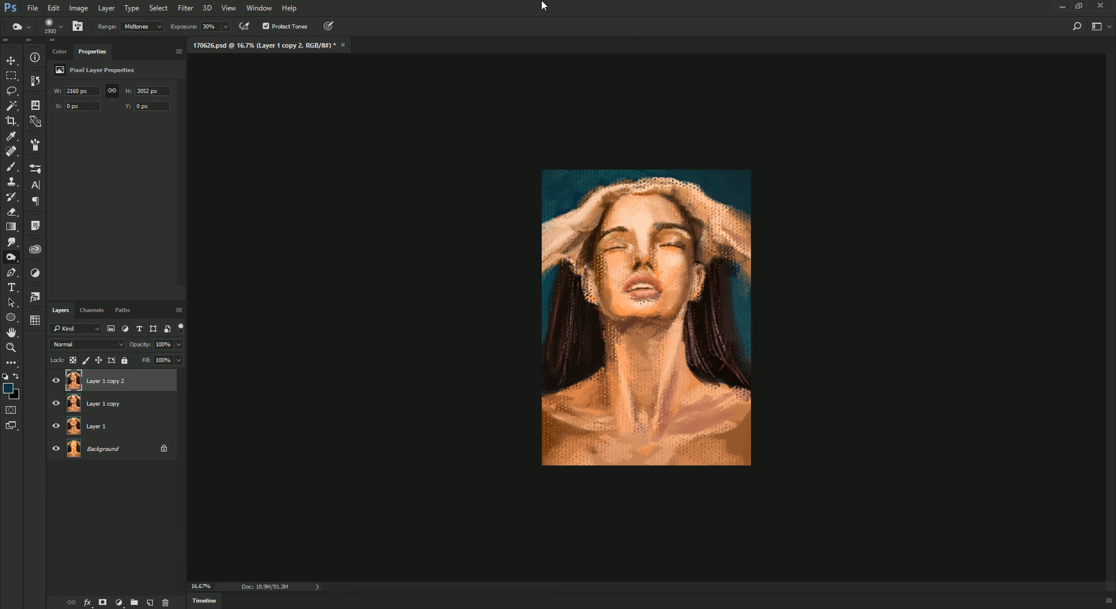
Paint the upper-right background with sampled dark teal, using the Brush tool at 50% opacity
key(b)
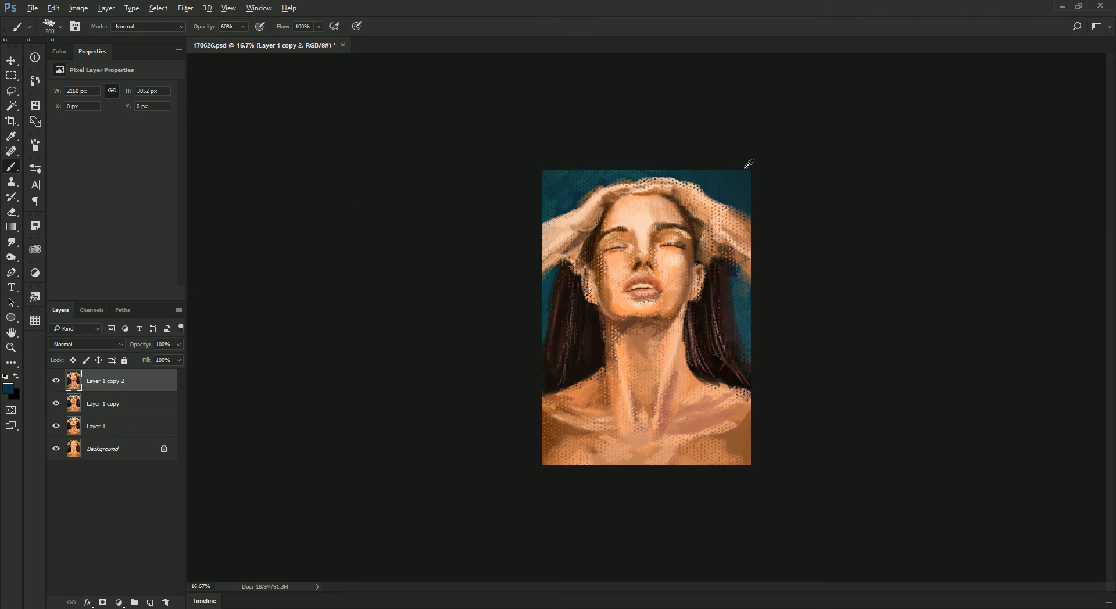
key(bracketleft)
key(5)
drag(711, 193, 774, 235)
alt+click(698, 196)
alt+click(633, 217)
key(ctrl+plus)
alt+click(785, 159)
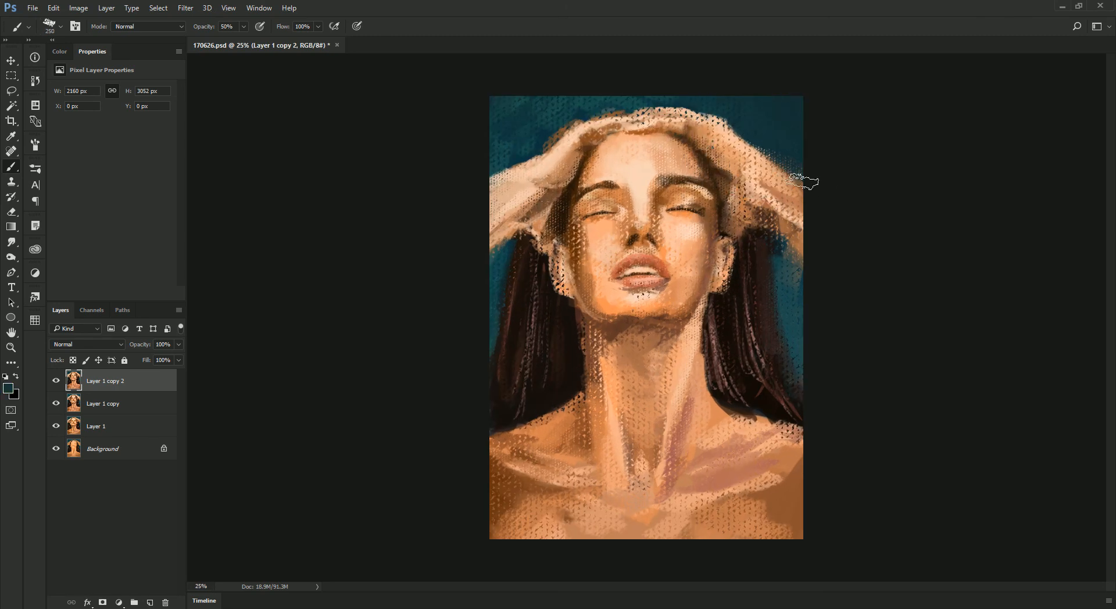
Clean up the upper edge of the right forearm against the background, using a smaller brush and a sampled skin tone
drag(641, 181, 642, 164)
key(bracketleft)
key(bracketleft)
drag(722, 140, 791, 181)
alt+click(791, 200)
key(bracketright)
Repaint the background below the right forearm and beside the hair with sampled teal tones and a 250 px brush
alt+click(782, 262)
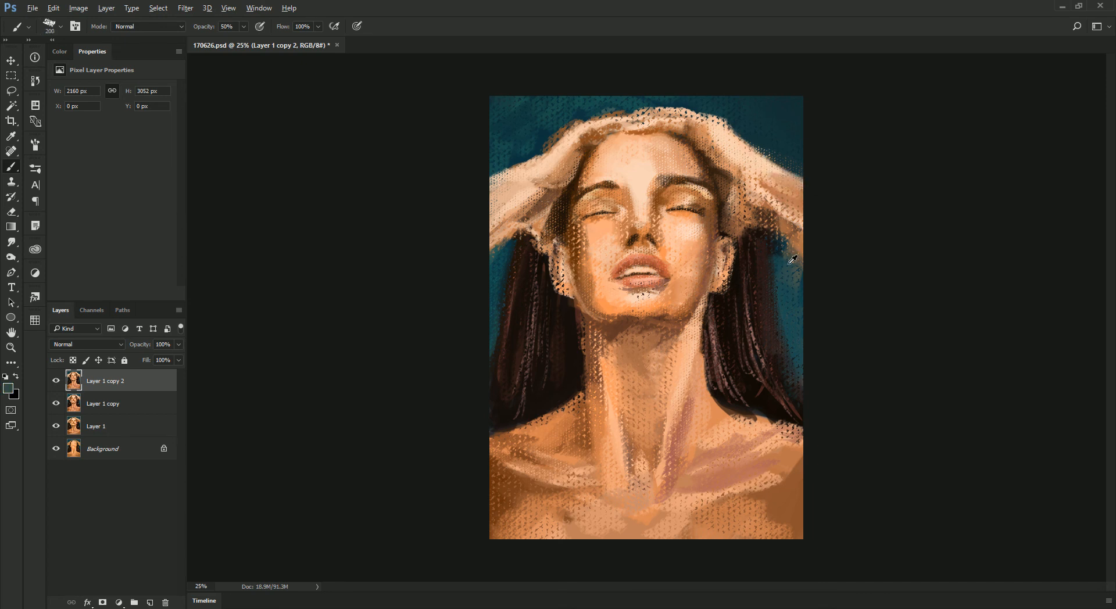
key(bracketright)
alt+click(780, 263)
alt+click(783, 277)
alt+shift+right_click(798, 283)
drag(802, 294, 806, 297)
mouse_move(781, 255)
mouse_down()
mouse_move(788, 297)
mouse_move(782, 238)
mouse_move(770, 237)
mouse_move(809, 268)
mouse_move(789, 312)
mouse_move(788, 284)
mouse_move(798, 338)
mouse_move(780, 248)
mouse_move(804, 357)
mouse_up()
alt+click(797, 354)
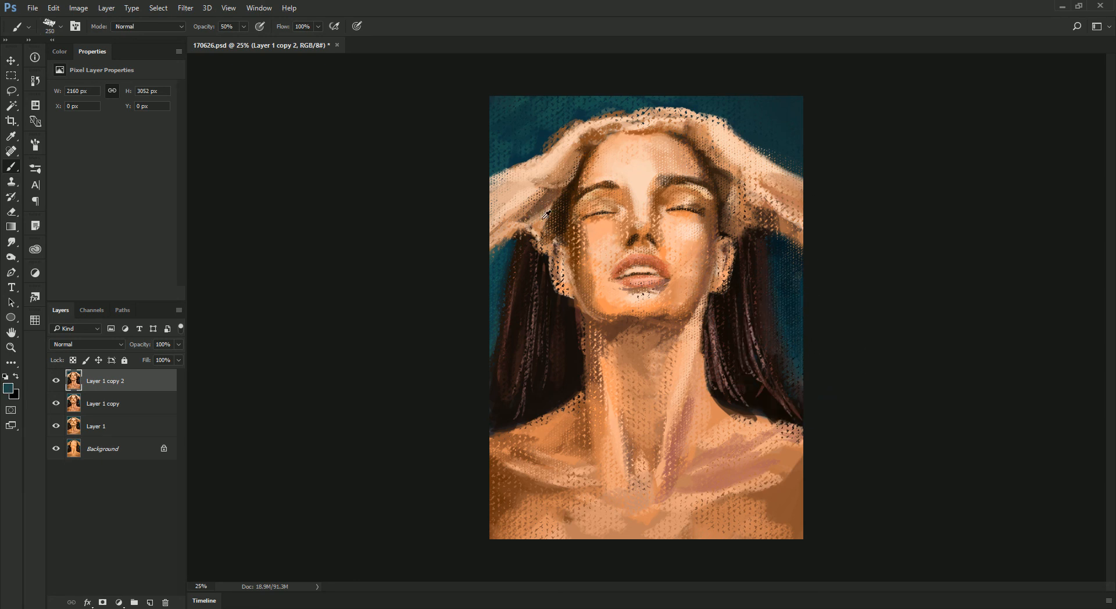
Blend the hair and background beneath the left forearm with sampled dark brown at 20% opacity and sampled teal
alt+click(505, 249)
key(2)
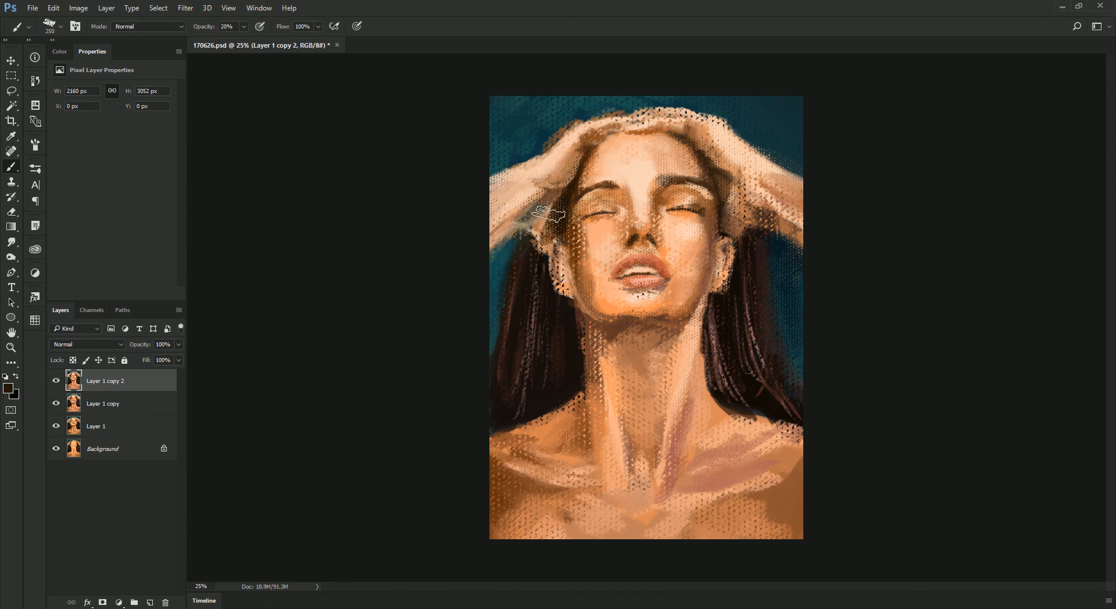
alt+click(536, 215)
alt+click(546, 218)
alt+click(491, 255)
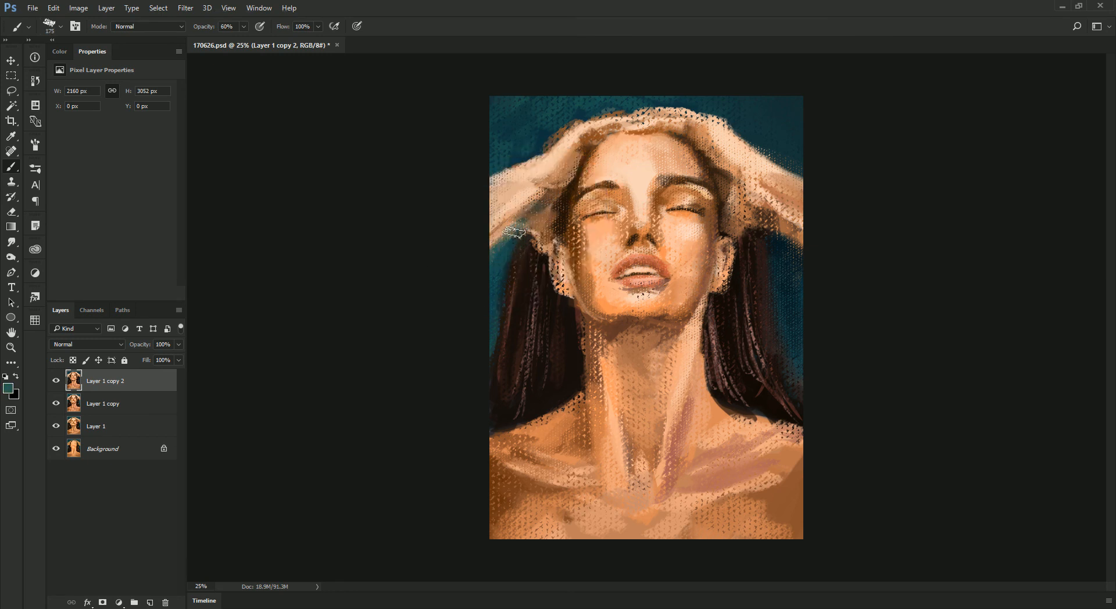
Refine the left forearm's underside and the shadow at the wrist with sampled skin and brown tones, using a 150 px brush
alt+click(496, 239)
alt+click(506, 231)
alt+click(569, 195)
key(bracketleft)
alt+click(496, 236)
alt+click(552, 197)
alt+click(506, 226)
alt+click(551, 163)
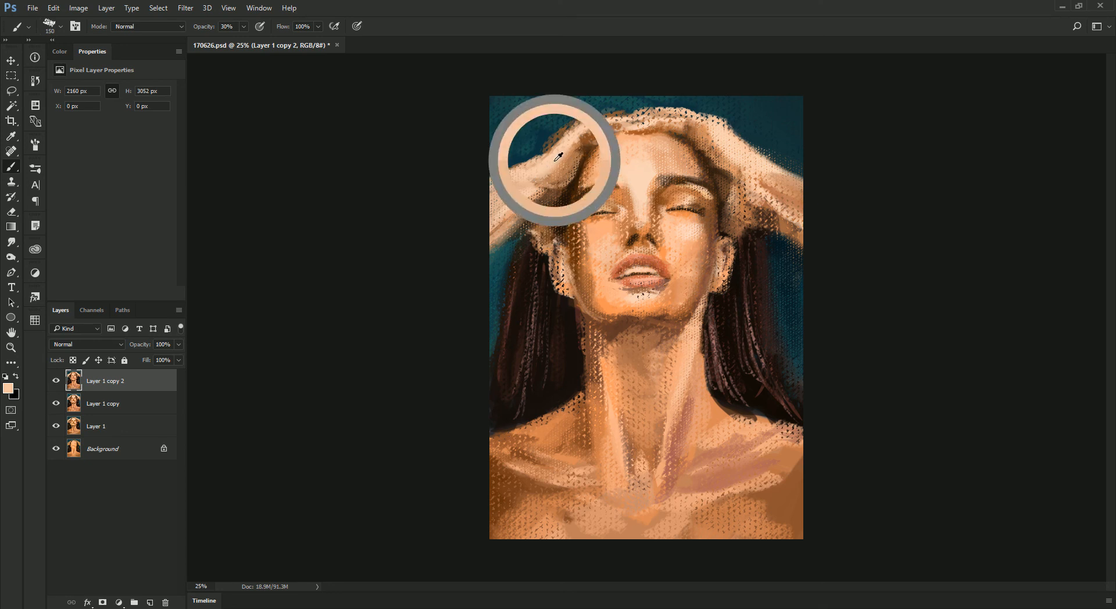
Sharpen the background edge above the left hand with sampled dark teal, using a 100 px brush at 100% opacity
alt+click(549, 129)
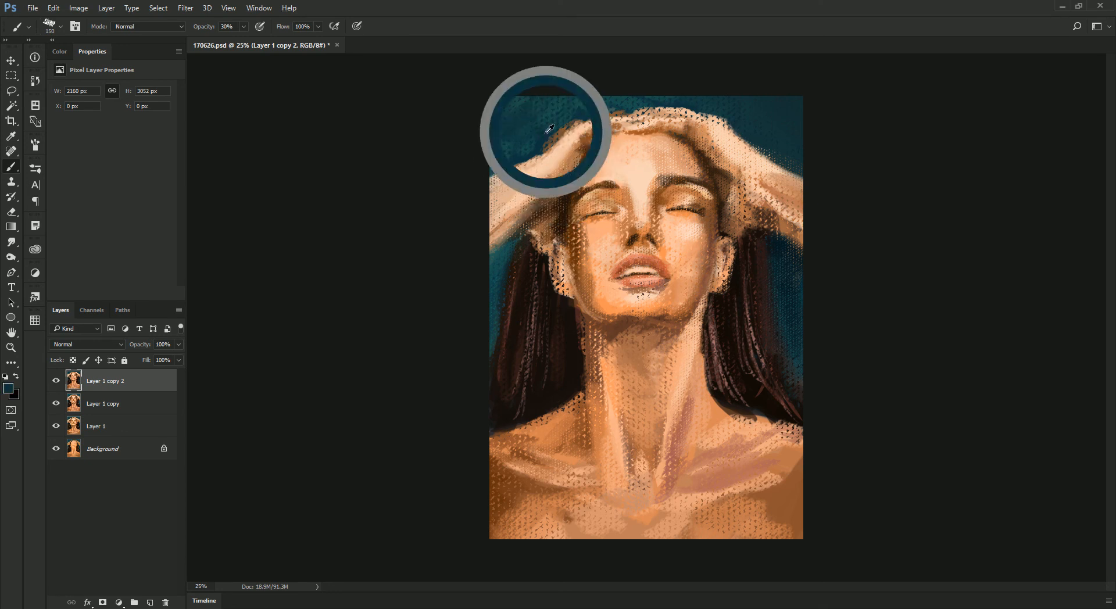
alt+click(537, 142)
key(bracketleft)
key(bracketleft)
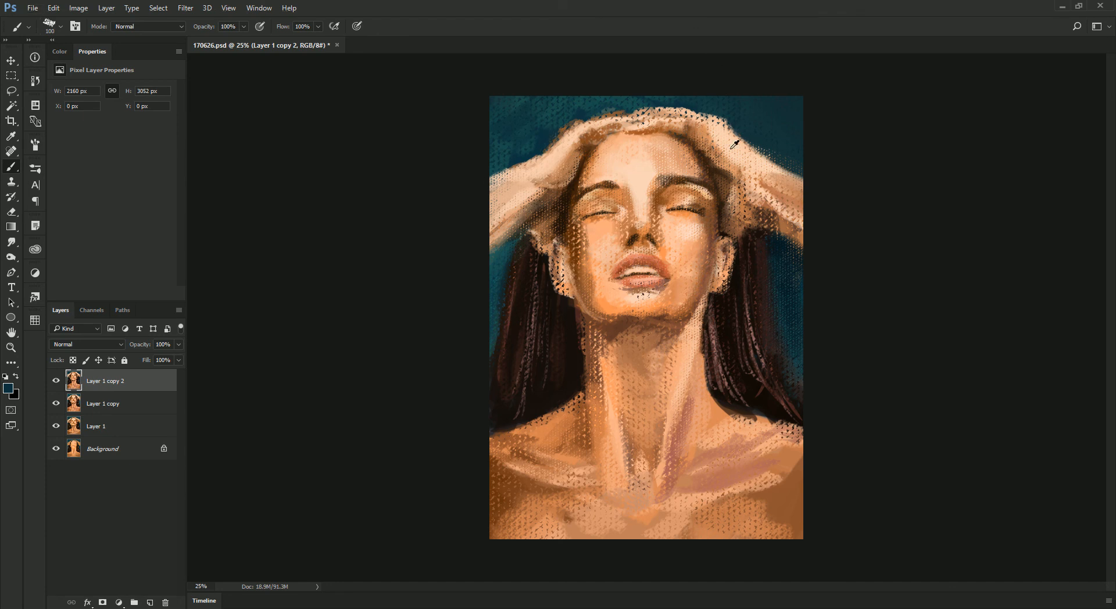
Softly lighten the forehead and hairline with sampled pale peach, using a 200 px brush at 20% opacity
alt+click(649, 172)
key(bracketright)
key(bracketright)
key(bracketright)
key(2)
key(bracketleft)
key(bracketleft)
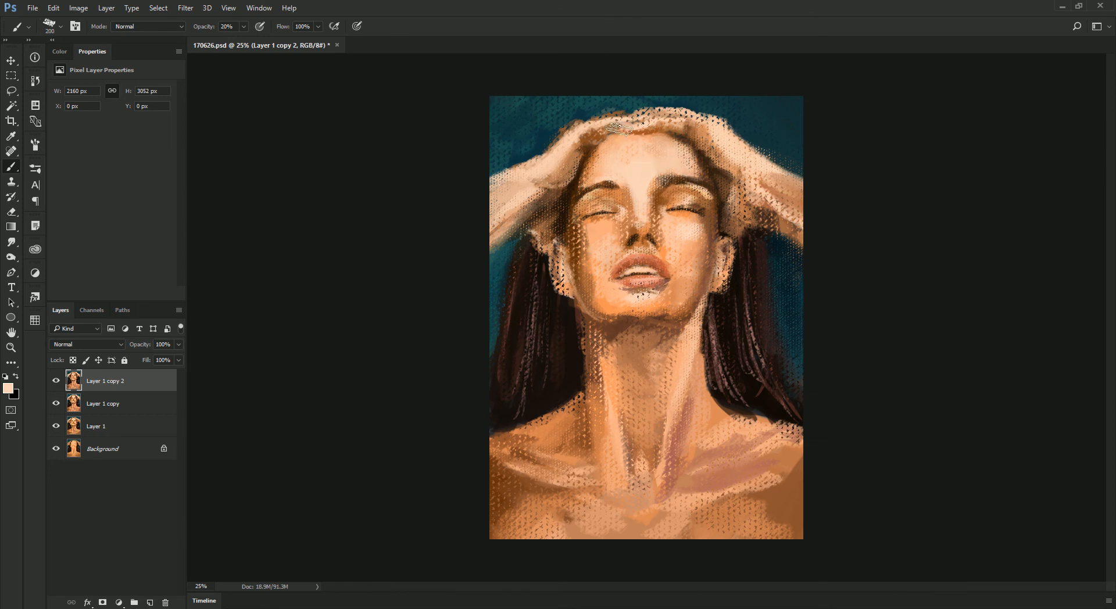
Blend the left jaw and cheek with sampled orange skin tones, using a 150 px brush
alt+click(597, 284)
key(bracketright)
key(bracketleft)
key(bracketleft)
key(bracketleft)
alt+click(591, 221)
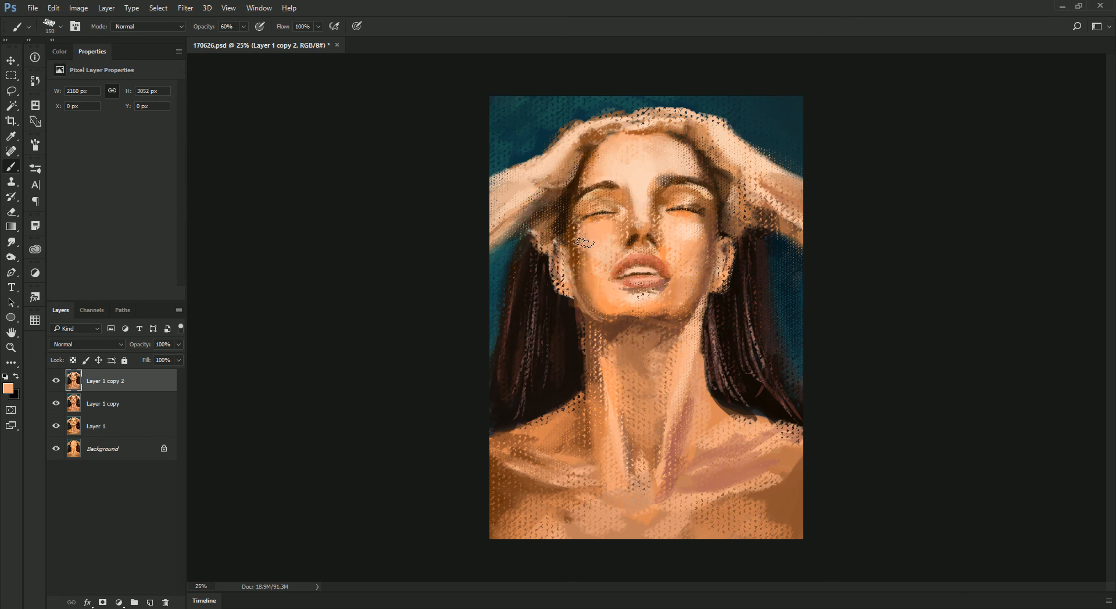
Highlight the left cheek and chin with sampled pale peach tones
alt+click(605, 251)
alt+click(634, 195)
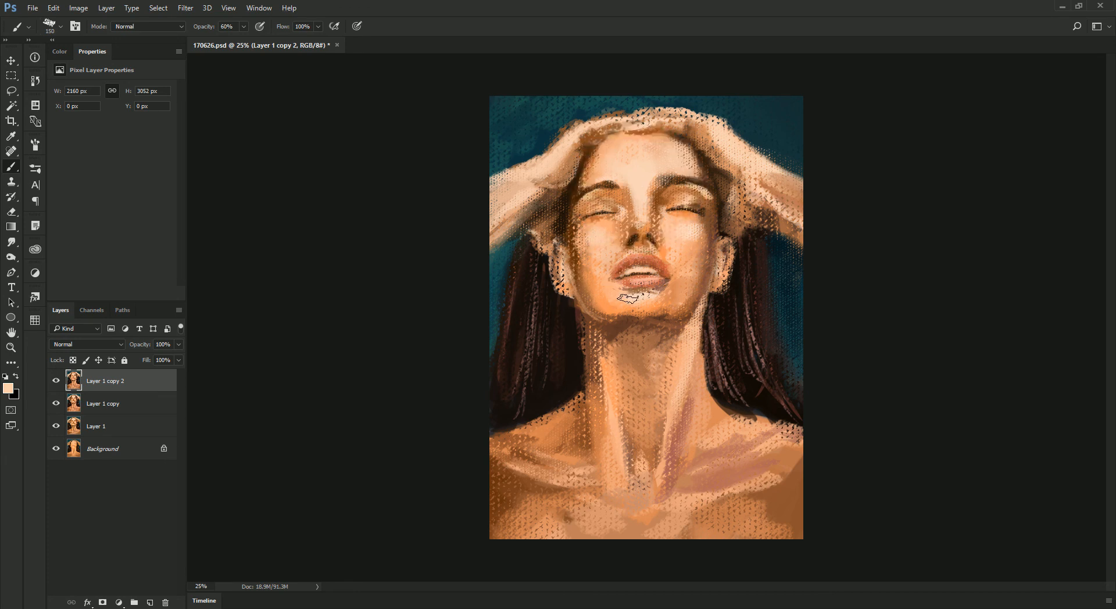
drag(633, 300, 652, 304)
alt+click(689, 229)
Repaint the shaded neck below the chin with sampled brown and orange tones, using a 175 px brush
alt+click(624, 332)
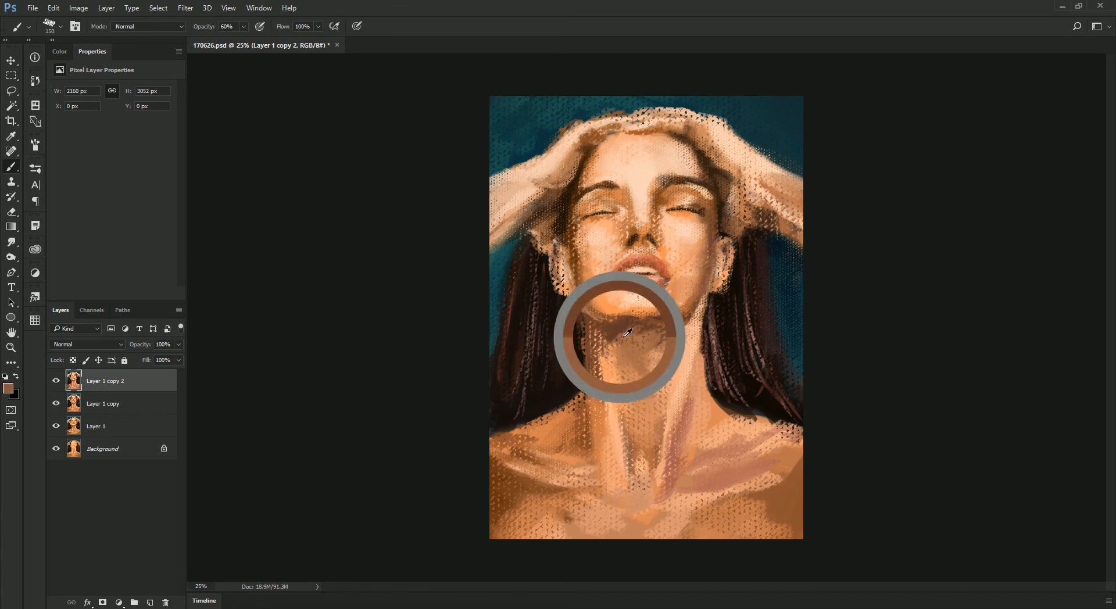
alt+click(612, 350)
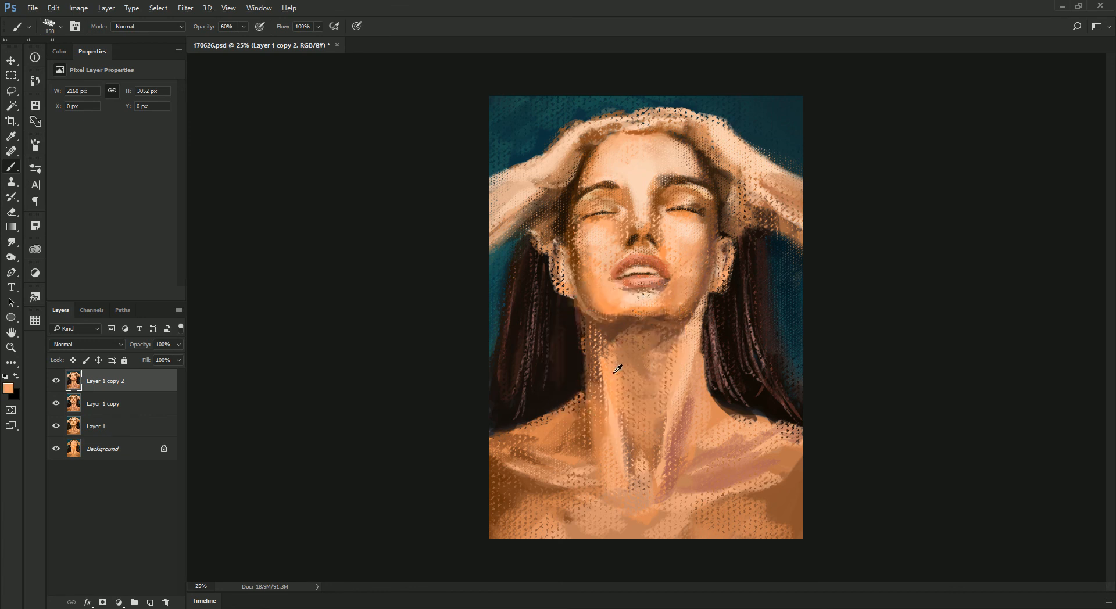
alt+click(616, 352)
key(bracketright)
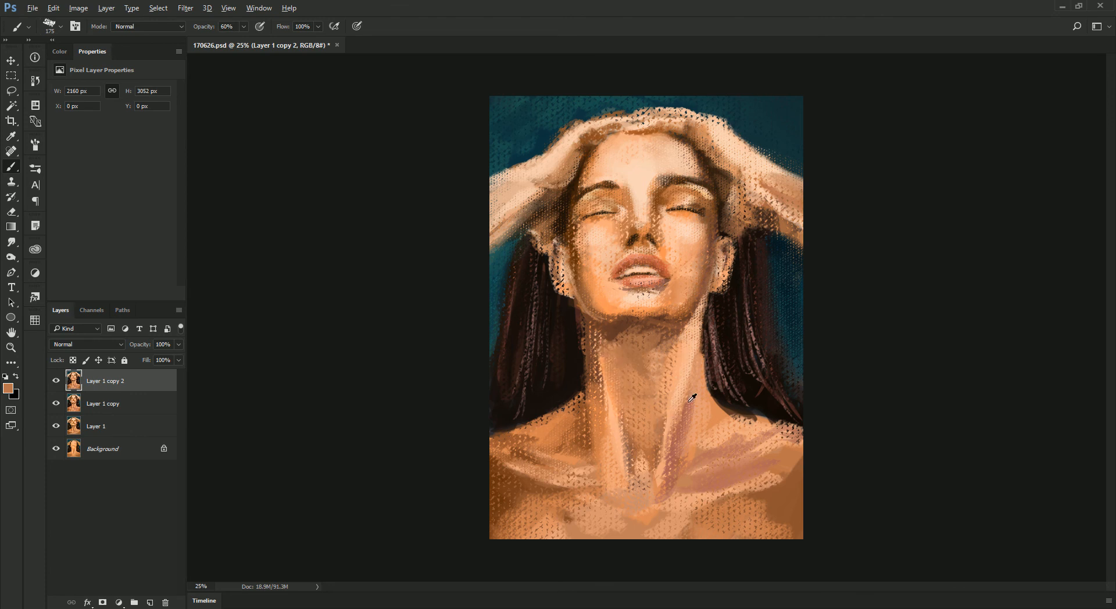
Blend the right neck muscle and the hollow of the throat with sampled orange and brown skin tones
alt+click(688, 421)
alt+click(696, 418)
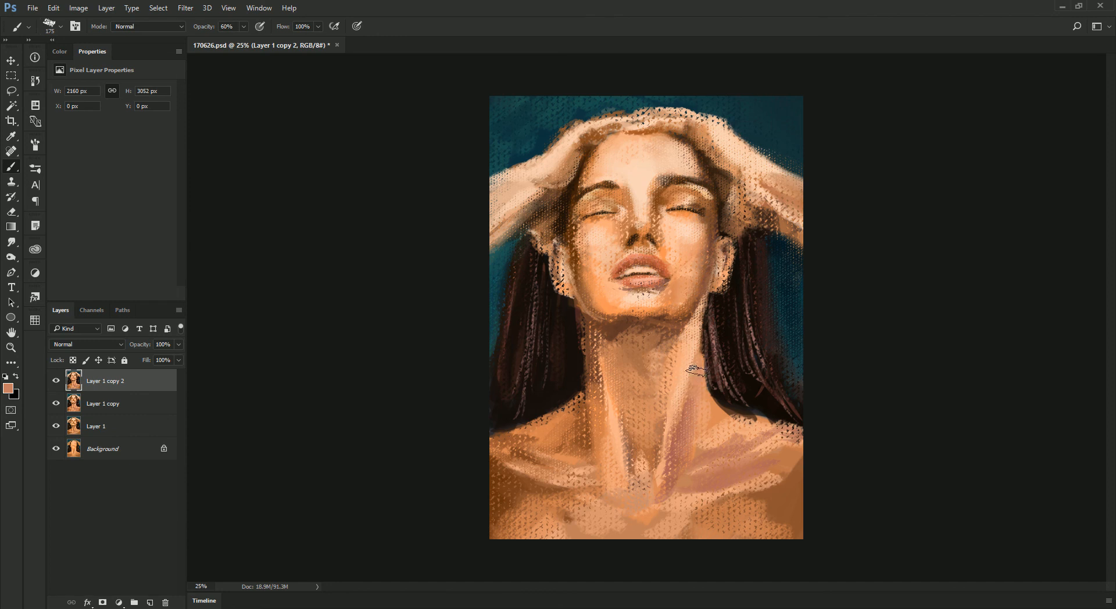
alt+click(663, 364)
alt+click(661, 424)
alt+click(654, 431)
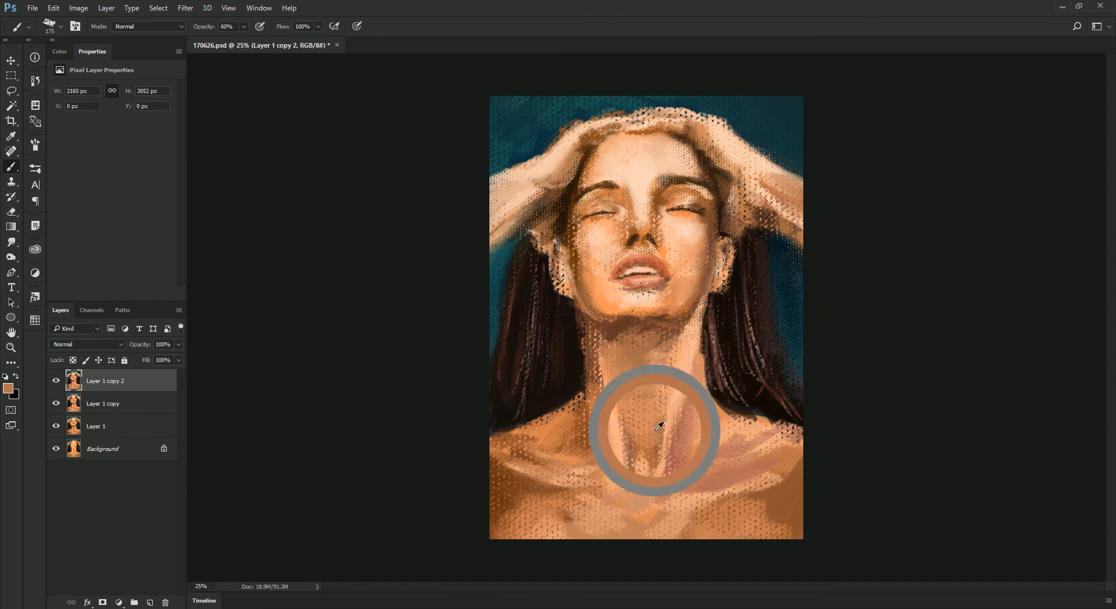
alt+click(674, 447)
drag(646, 441, 642, 485)
alt+click(645, 443)
Add pale peach highlights to the throat notch and lower chest with sampled face tones and a 300 px brush
alt+click(683, 361)
alt+click(674, 181)
alt+click(687, 232)
key(bracketright)
key(bracketright)
key(bracketright)
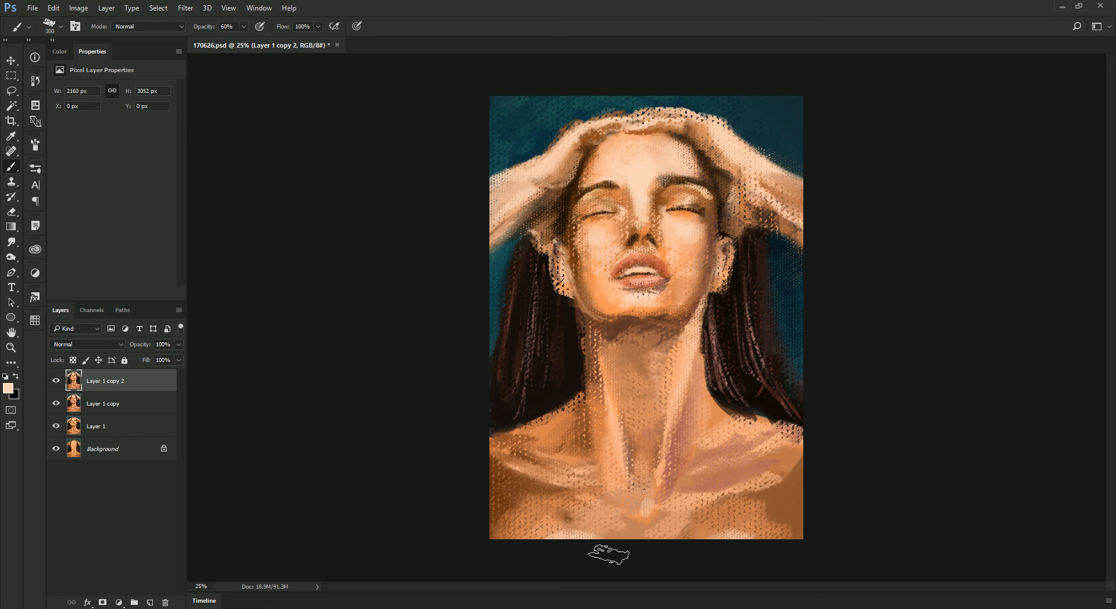
Repaint the left side of the chest below the collarbone with sampled orange tones and the 300 px brush
alt+click(567, 524)
alt+click(536, 506)
alt+click(522, 502)
alt+click(526, 503)
mouse_move(516, 508)
mouse_down()
mouse_move(494, 527)
mouse_move(551, 502)
mouse_up()
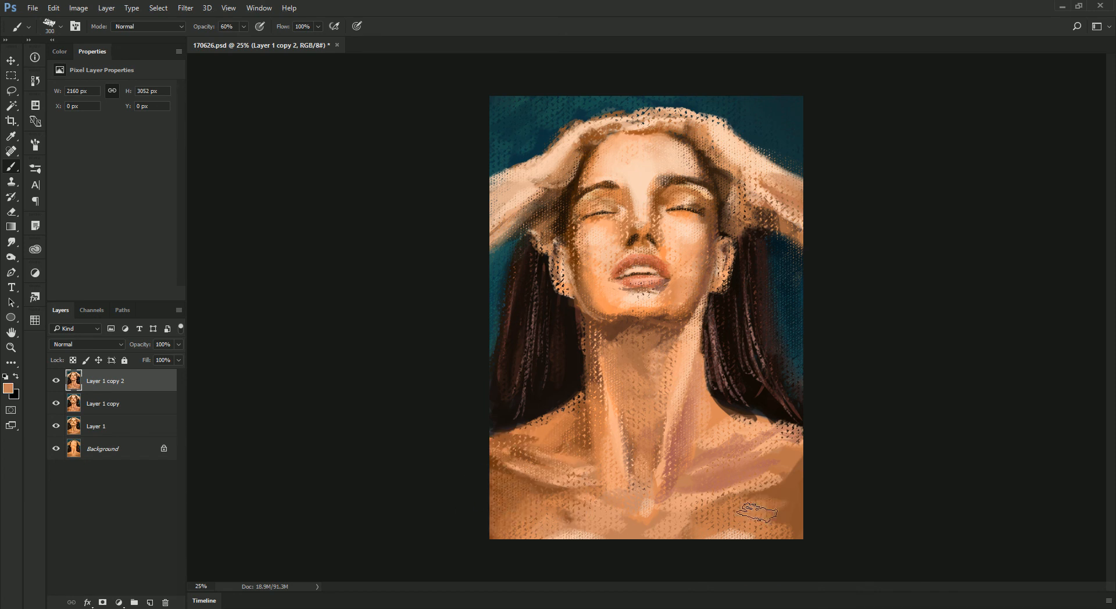
Darken both lower corners of the chest with sampled brown and teal tones, using a 250 px brush
alt+click(779, 269)
key(bracketleft)
alt+click(793, 509)
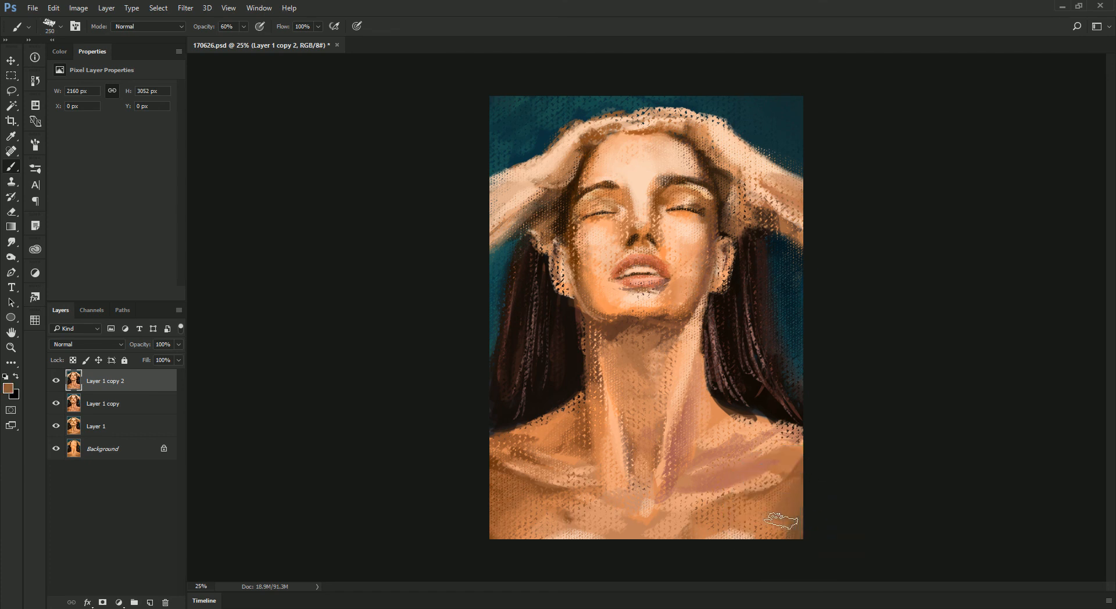
alt+click(801, 346)
alt+click(503, 505)
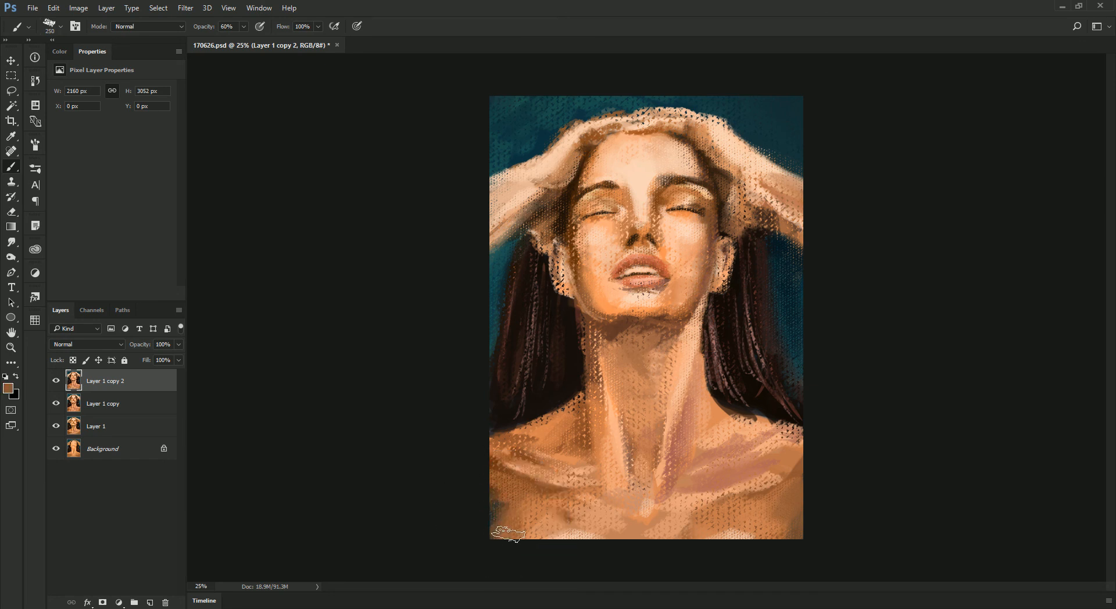
alt+click(491, 501)
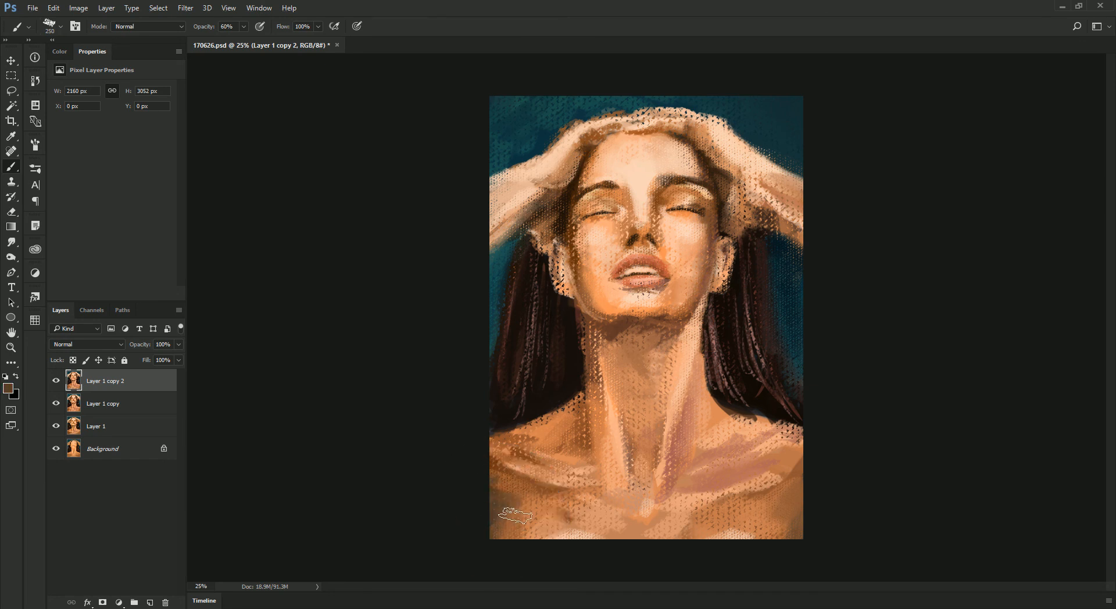
drag(789, 483, 797, 547)
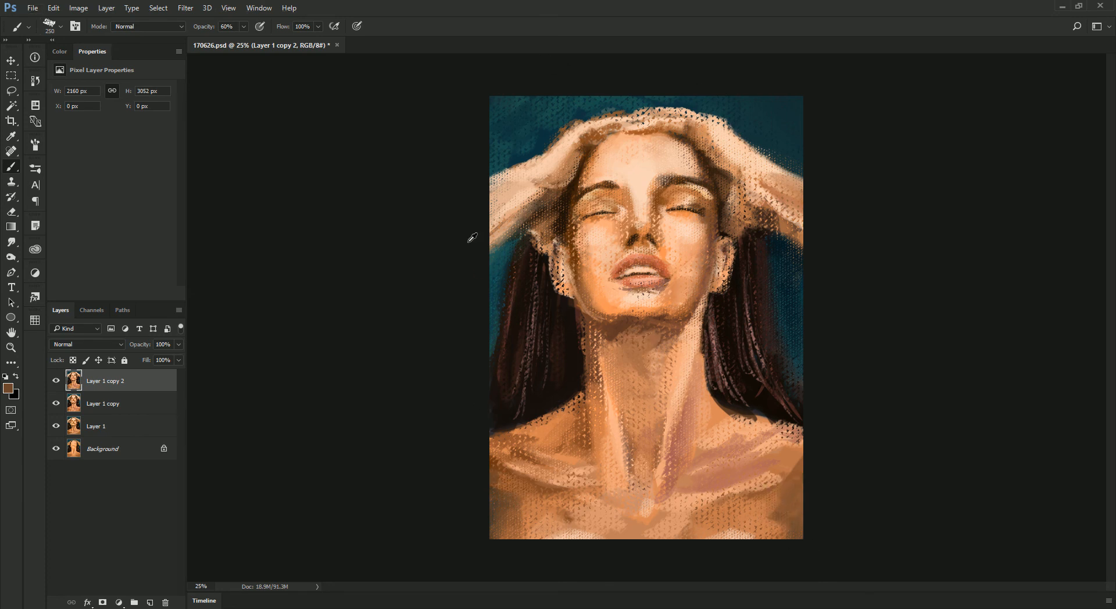
Repaint the hair on the left with sampled dark tones
alt+click(514, 260)
alt+click(535, 268)
alt+click(548, 303)
Paint thin mauve strands in the upper hair on the right with a sampled tone and a 35 px brush
key(bracketleft)
key(bracketleft)
key(bracketleft)
alt+click(719, 353)
key(bracketleft)
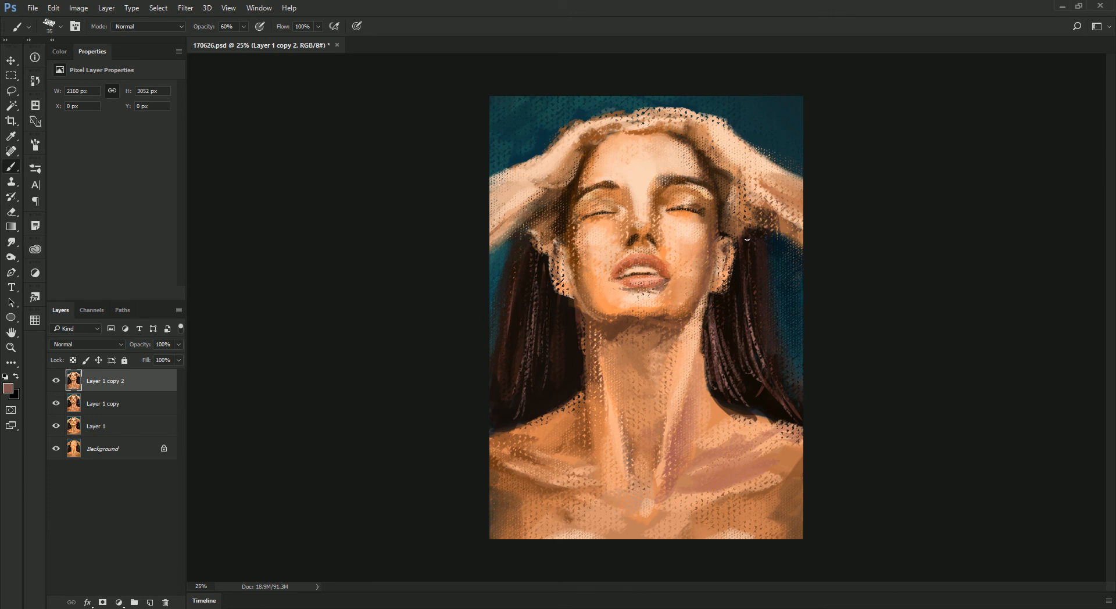
drag(757, 250, 753, 327)
drag(762, 269, 757, 306)
Paint long thin brownish strands down the hair on the left with a sampled tone
alt+click(530, 304)
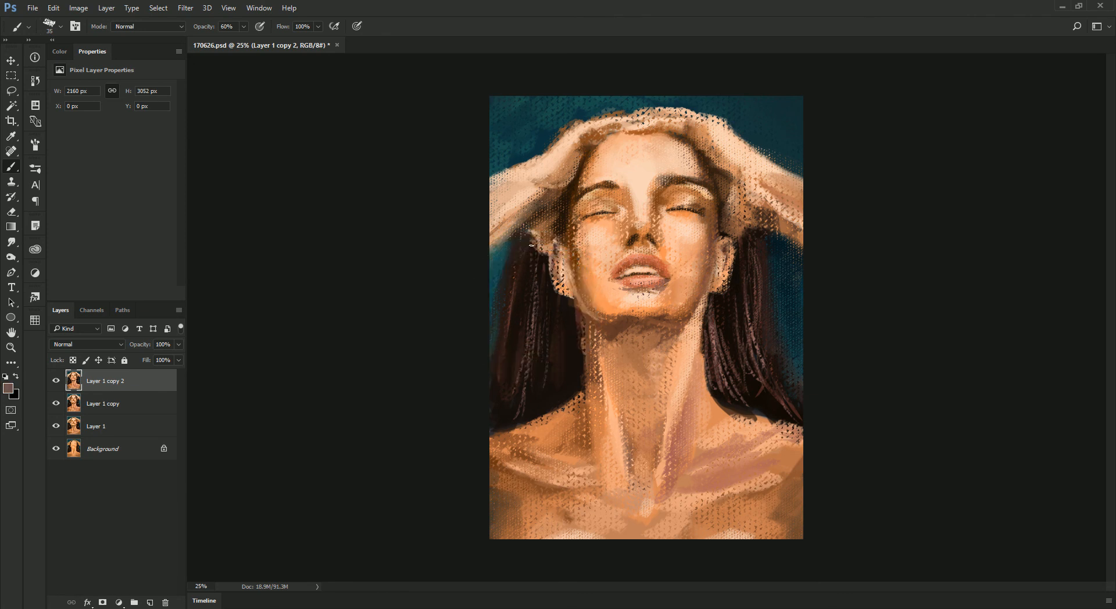
key(])
drag(523, 239, 503, 295)
drag(525, 251, 512, 342)
Repaint the heel of the hand beside the left temple with sampled skin tones and a 70 px brush
alt+click(543, 220)
key(])
key(])
key(])
alt+click(612, 166)
key(])
key(])
drag(549, 203, 545, 219)
alt+click(549, 210)
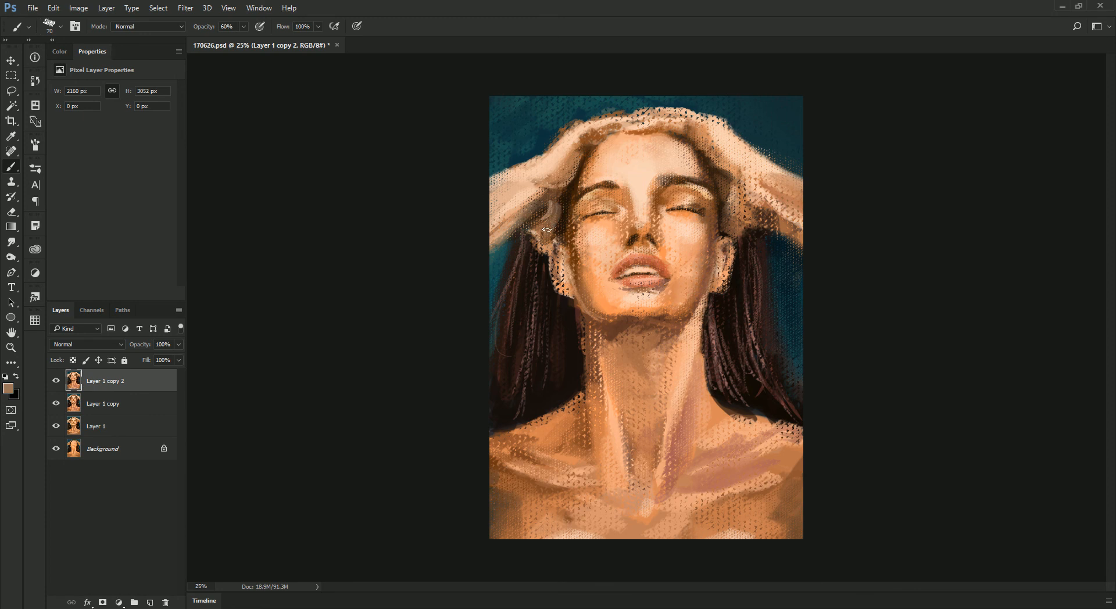
drag(553, 208, 686, 212)
Blend the left hand into the hairline with sampled tones, using a 90 px brush at 30% opacity
key(3)
key(])
key(])
mouse_move(557, 192)
mouse_down()
mouse_move(526, 214)
mouse_move(563, 189)
mouse_move(551, 172)
mouse_move(576, 172)
mouse_move(580, 158)
mouse_move(563, 182)
mouse_move(581, 145)
mouse_move(615, 127)
mouse_move(597, 145)
mouse_up()
alt+click(555, 173)
alt+click(591, 150)
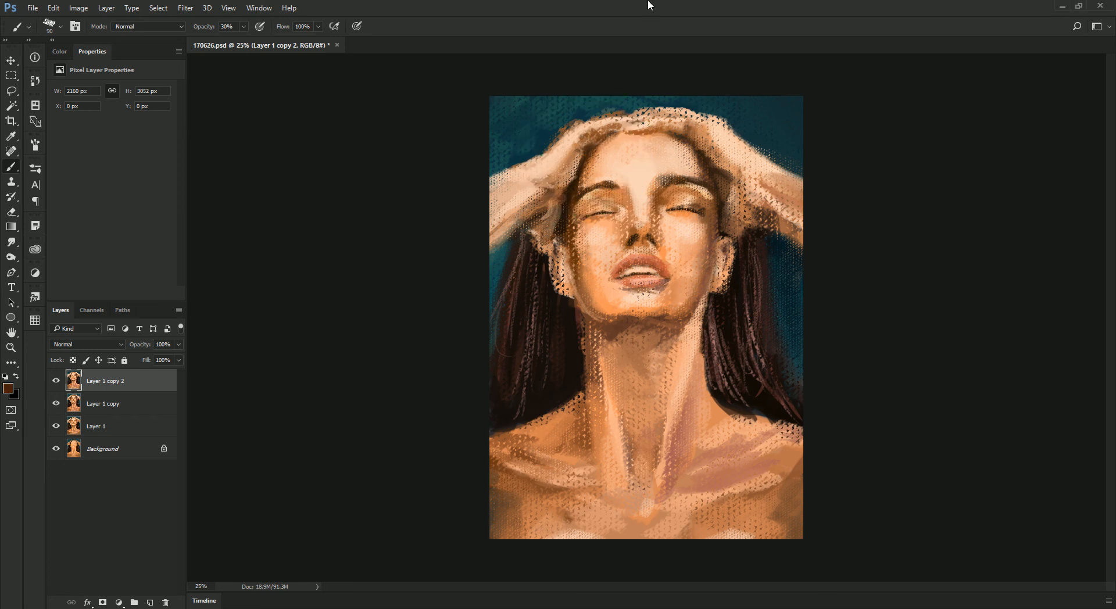
Glaze the shadow under the chin with a sampled brown tone and an enlarged brush at 10% opacity
key(ctrl+minus)
key(ctrl+minus)
key(ctrl+plus)
key(ctrl+plus)
alt+click(667, 331)
key(bracketright)
key(bracketright)
key(bracketright)
key(bracketright)
key(bracketright)
key(bracketright)
key(bracketright)
key(1)
Blend the right cheek and jaw with a sampled orange-brown tone and a 125 px brush at 10% opacity
alt+click(699, 272)
key(bracketleft)
key(bracketleft)
key(bracketleft)
key(bracketleft)
key(bracketleft)
key(bracketleft)
key(bracketright)
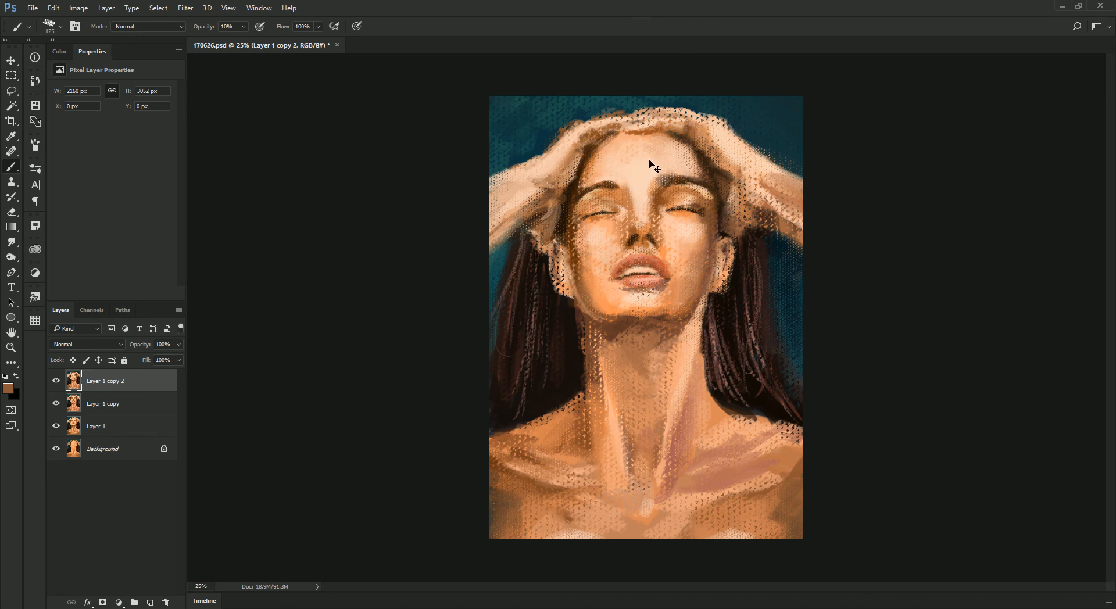
Touch up the inner corner of the left eye with sampled tones and a 90 px brush at 60% opacity
key(ctrl+plus)
mouse_move(642, 164)
mouse_down()
mouse_move(639, 273)
mouse_move(609, 244)
mouse_move(626, 278)
mouse_up()
key(ctrl+plus)
alt+click(607, 261)
key(bracketleft)
key(bracketleft)
key(6)
alt+click(607, 250)
drag(612, 238, 614, 248)
Warm the tip and right side of the nose with sampled orange tones, reducing the brush to 60 px
alt+click(637, 268)
alt+click(657, 204)
alt+click(673, 343)
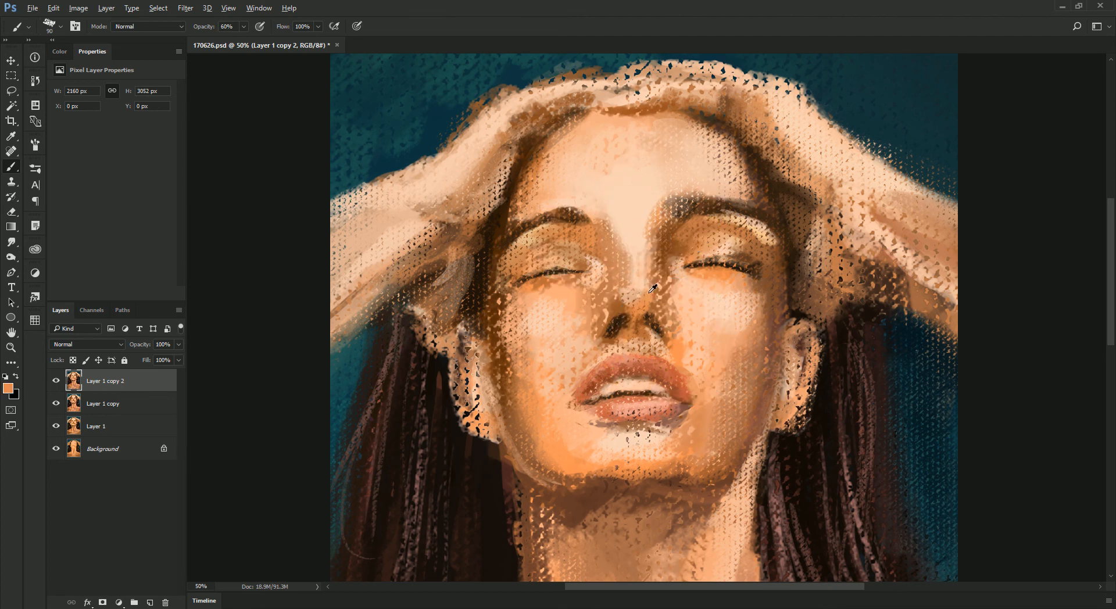
alt+click(648, 274)
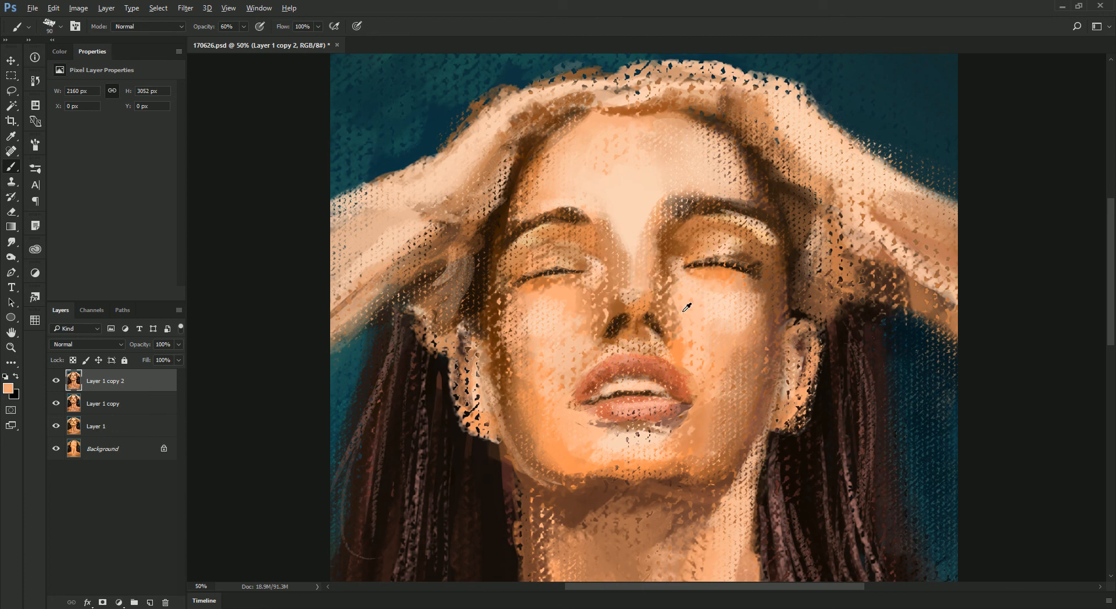
alt+click(655, 301)
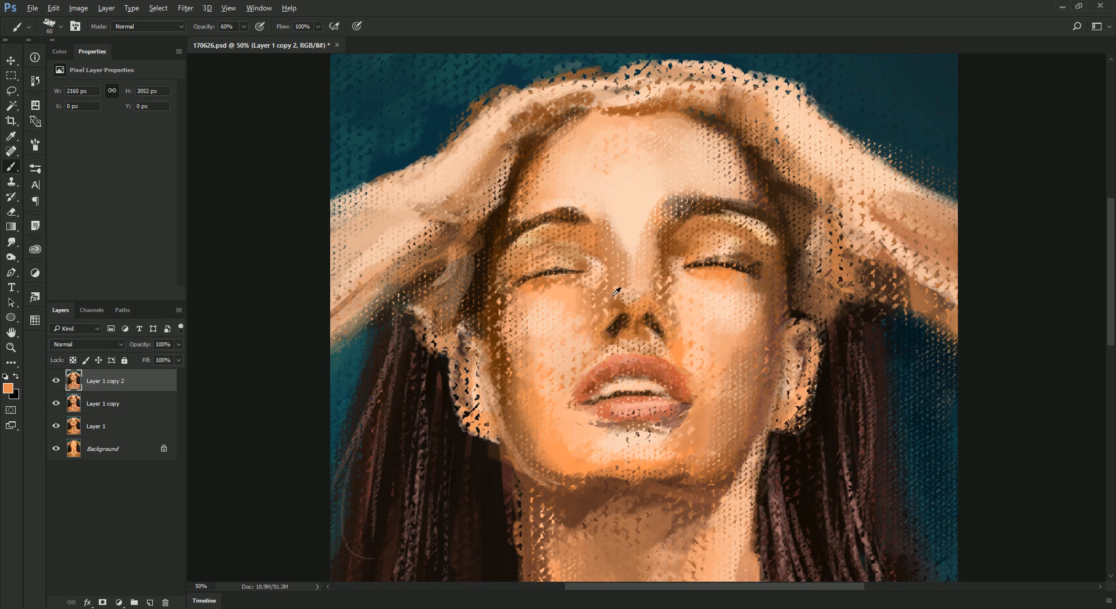
Paint a pale peach highlight along the bridge and tip of the nose with a 35 px brush
alt+click(633, 283)
alt+click(636, 235)
drag(645, 213, 635, 285)
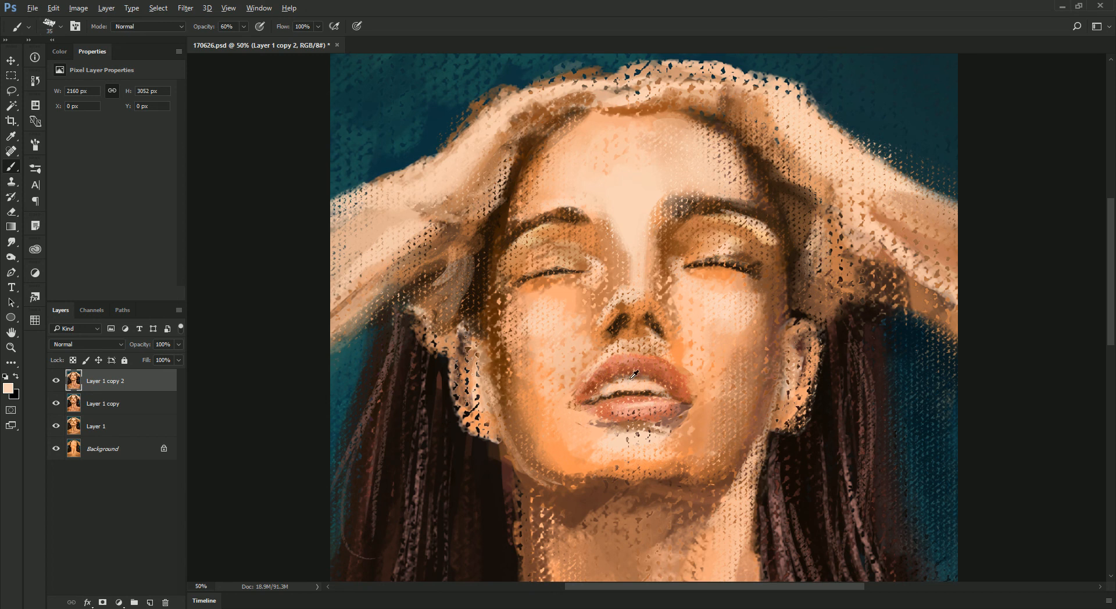
Refine the upper lip with sampled red-orange lip tones and the 35 px brush
alt+click(644, 367)
alt+click(640, 391)
alt+click(644, 369)
key(ctrl+minus)
key(ctrl+minus)
key(ctrl+minus)
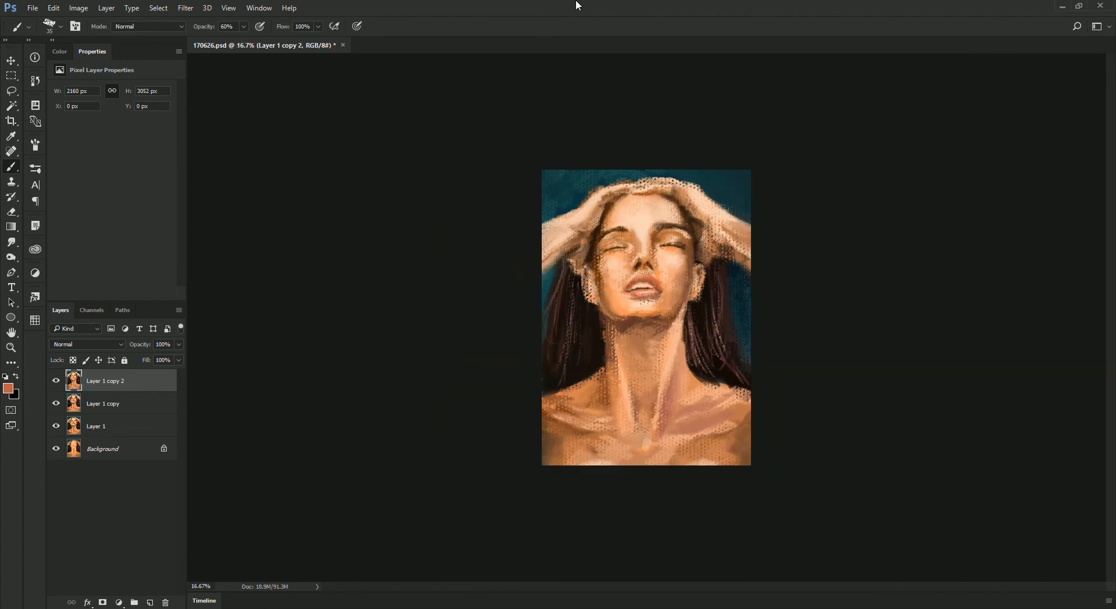
key(ctrl+plus)
key(ctrl+plus)
key(ctrl+plus)
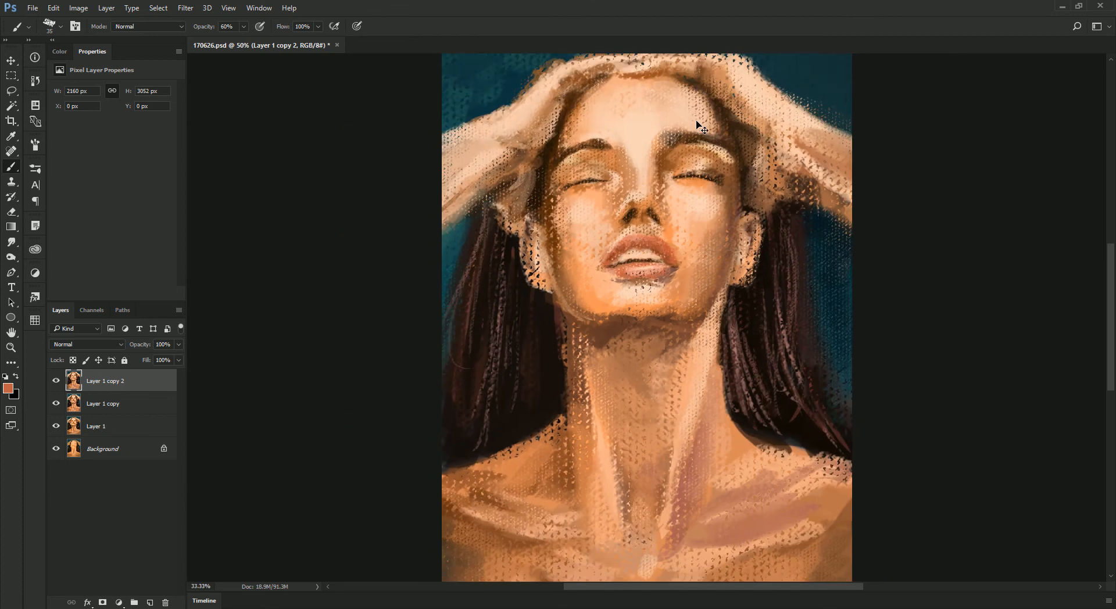
key(ctrl+minus)
Retouch the right cheek and outer eye area with sampled skin tones and a 50 px brush
alt+click(698, 227)
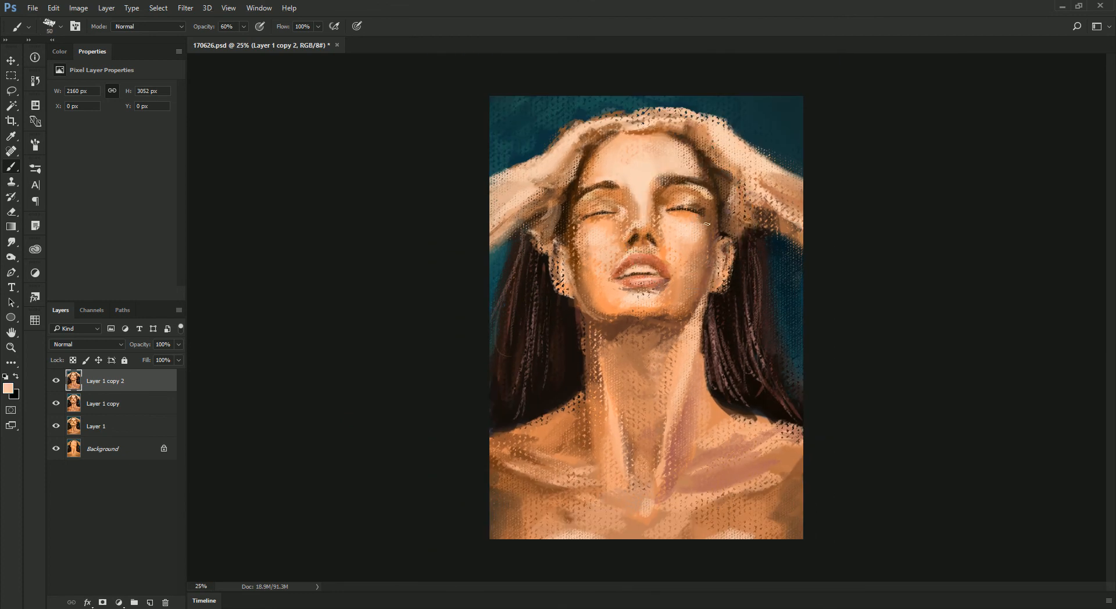
alt+click(706, 217)
alt+click(710, 185)
alt+click(706, 223)
Soften the left eye area with a sampled orange tone at 30% opacity, enlarging the brush to 80 px
alt+click(584, 183)
key(bracketright)
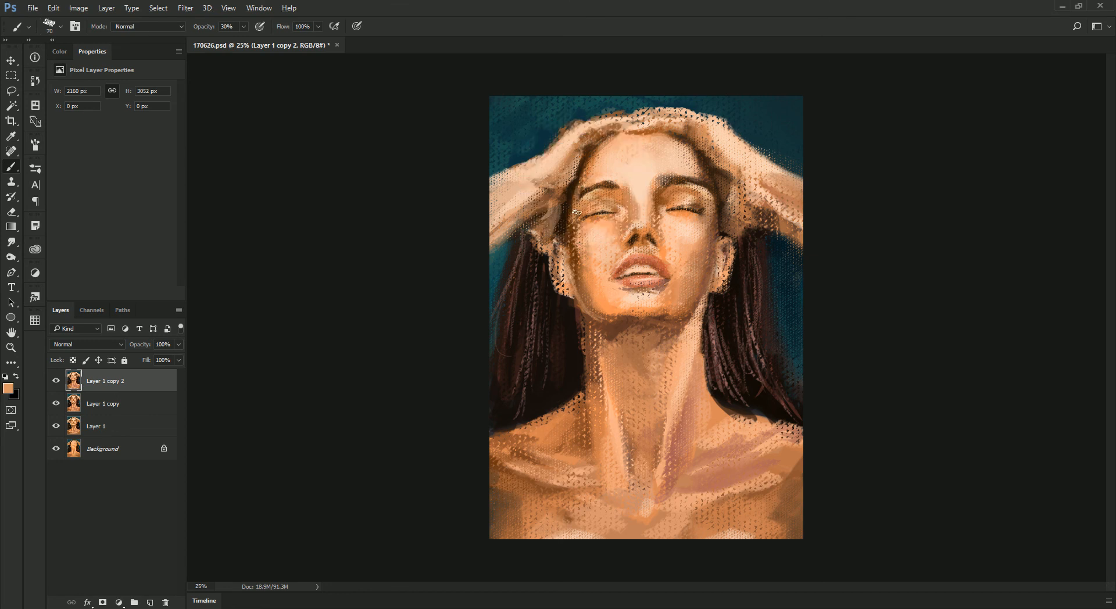
key(bracketright)
key(ctrl+minus)
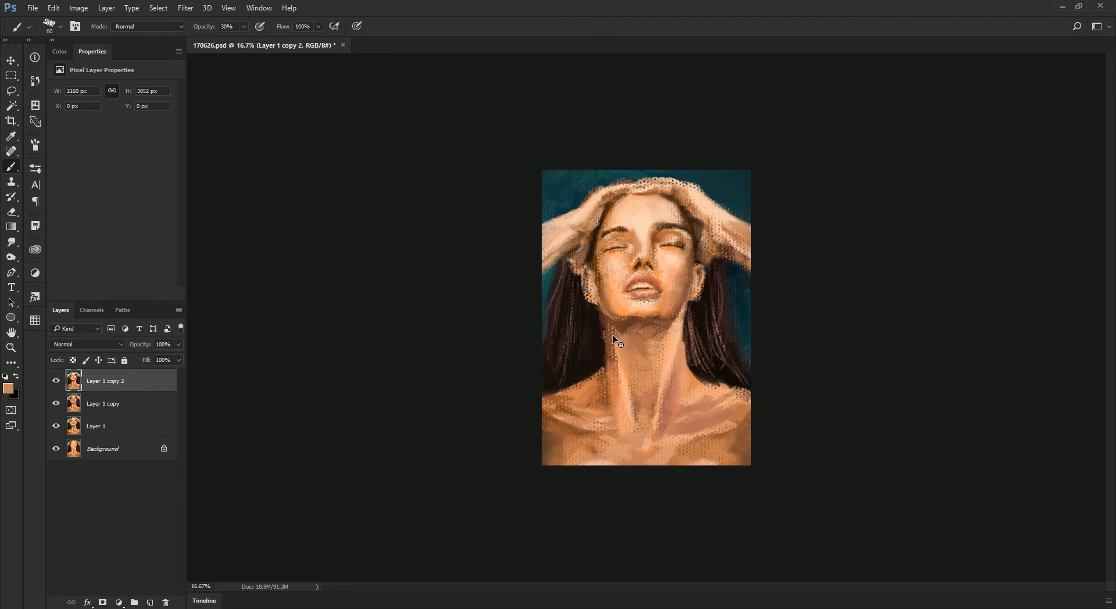
key(ctrl+equal)
key(ctrl+equal)
Create a new layer named Layer 2 and set the foreground color to white
key(ctrl+shift+n)
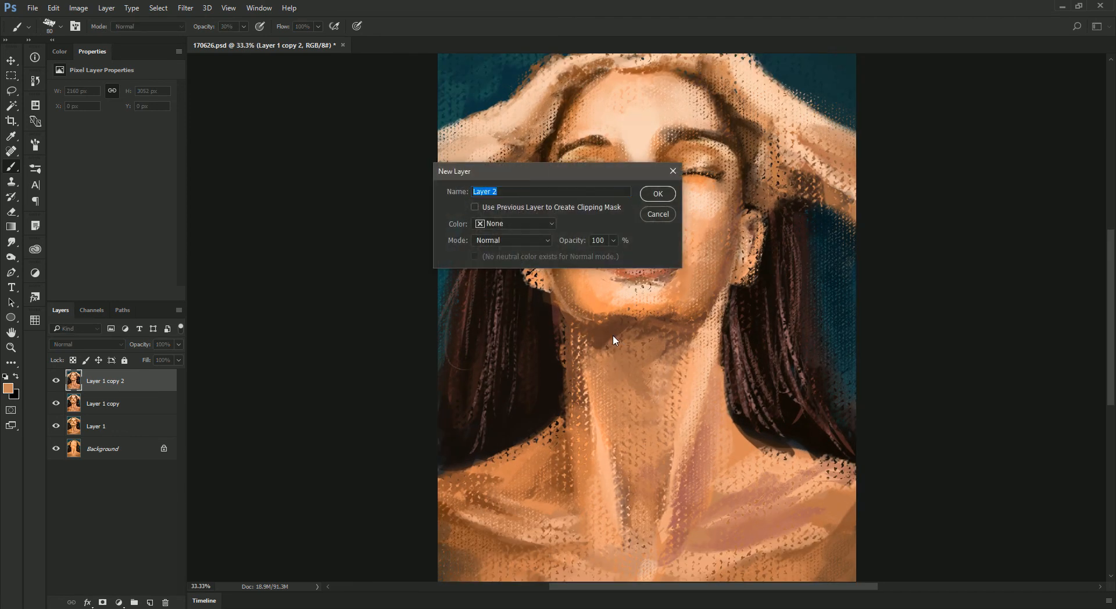
key(Return)
key(d)
key(x)
Turn off the Texture option in the brush settings to get a solid stroke for the signature
key(ctrl+equal)
drag(573, 325, 526, 99)
key(F5)
click(58, 212)
click(58, 200)
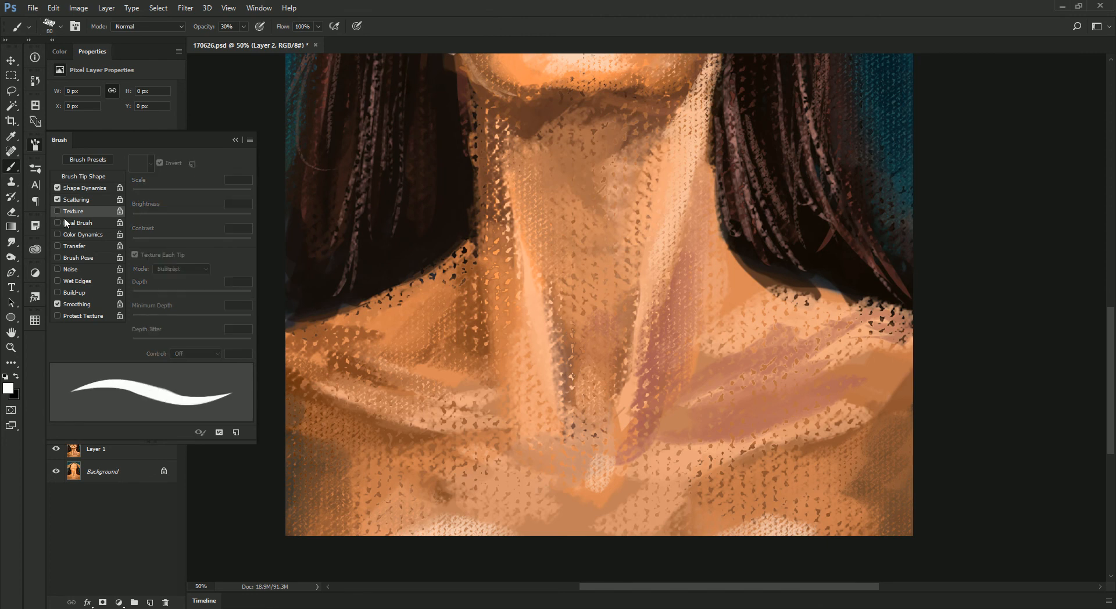
drag(61, 139, 58, 139)
Handwrite the artist's first name along the lower edge of the chest in sampled dark teal with a 15 px brush
mouse_move(476, 362)
mouse_down()
mouse_move(490, 289)
mouse_move(487, 306)
mouse_up()
alt+click(795, 474)
drag(797, 471, 488, 465)
drag(885, 150, 909, 126)
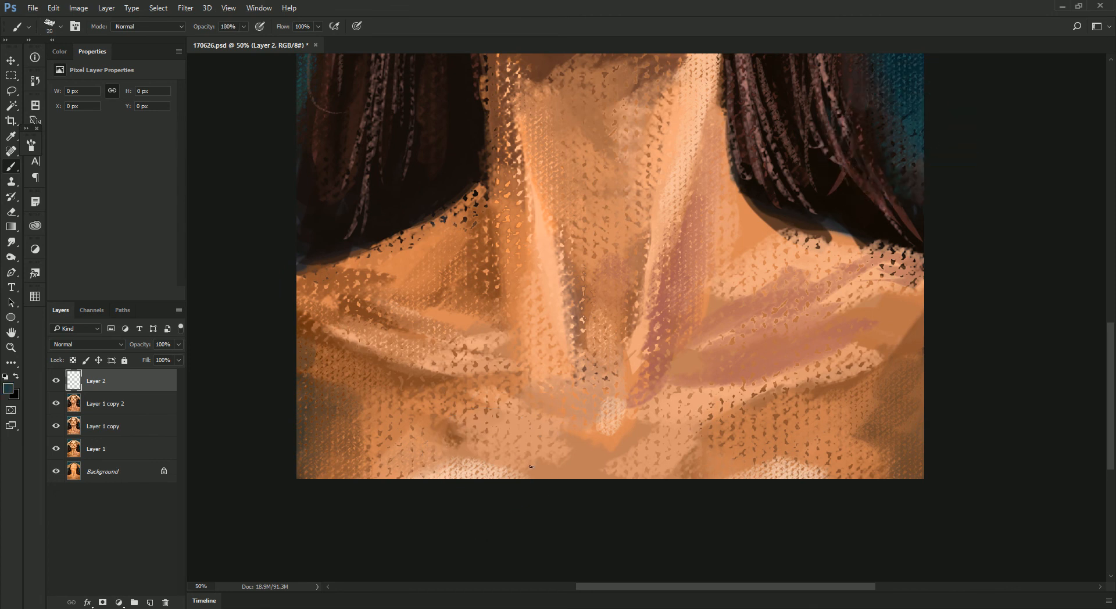
mouse_move(490, 470)
mouse_down()
mouse_move(495, 458)
mouse_move(519, 464)
mouse_up()
drag(522, 463, 568, 472)
drag(567, 457, 562, 472)
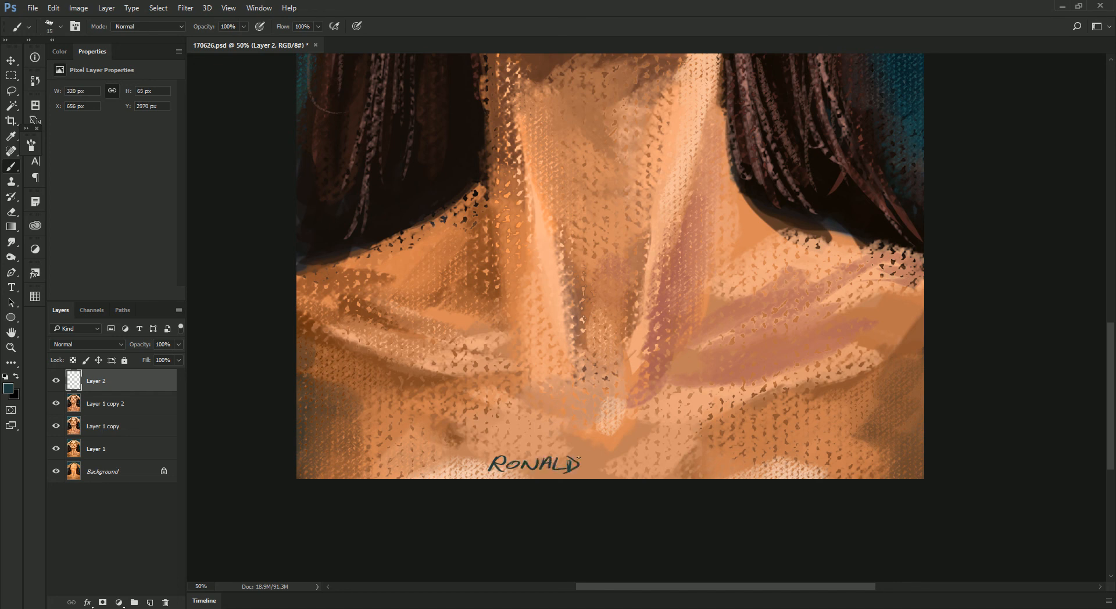
Handwrite the artist's surname and the word ANIMATION after the first name, and shift the lettering left for more room
drag(648, 458, 694, 468)
drag(684, 463, 693, 462)
mouse_move(699, 457)
mouse_down()
mouse_move(700, 466)
mouse_move(758, 456)
mouse_move(767, 468)
mouse_up()
mouse_move(780, 456)
mouse_down()
mouse_move(776, 468)
mouse_move(791, 458)
mouse_up()
mouse_move(800, 457)
mouse_down()
mouse_move(797, 467)
mouse_move(818, 454)
mouse_up()
mouse_move(729, 462)
mouse_down()
mouse_move(531, 445)
mouse_move(579, 465)
mouse_up()
Handwrite the date 27 JUN 2017 at the end of the signature, undoing the wrong second digit
drag(695, 458, 710, 466)
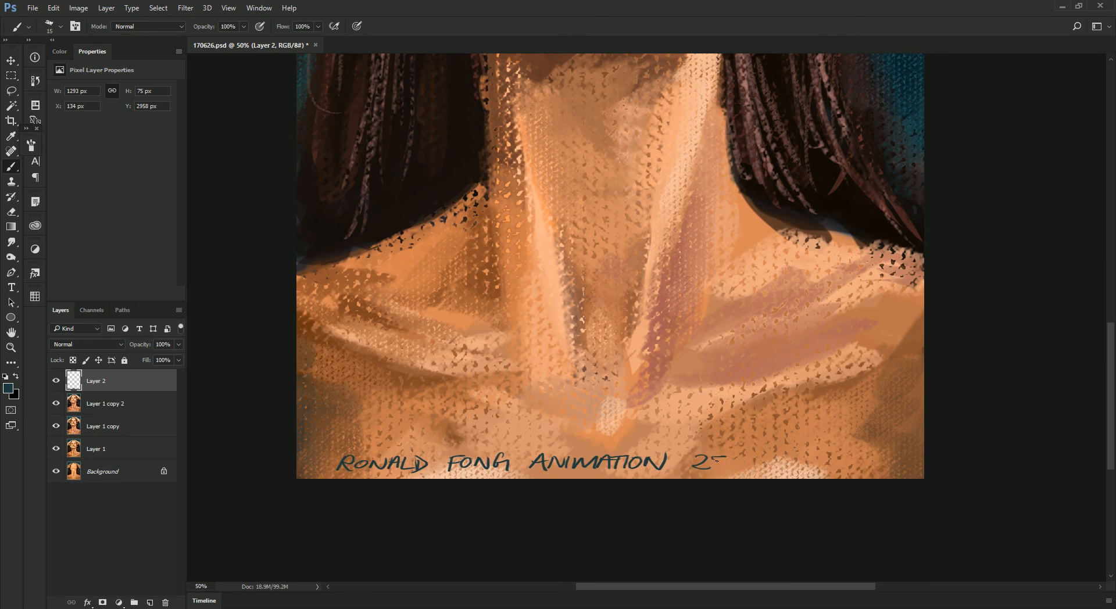
click(1075, 608)
click(1074, 608)
key(ctrl+z)
mouse_move(738, 455)
mouse_down()
mouse_move(741, 466)
mouse_move(796, 455)
mouse_move(826, 468)
mouse_up()
drag(838, 457, 869, 474)
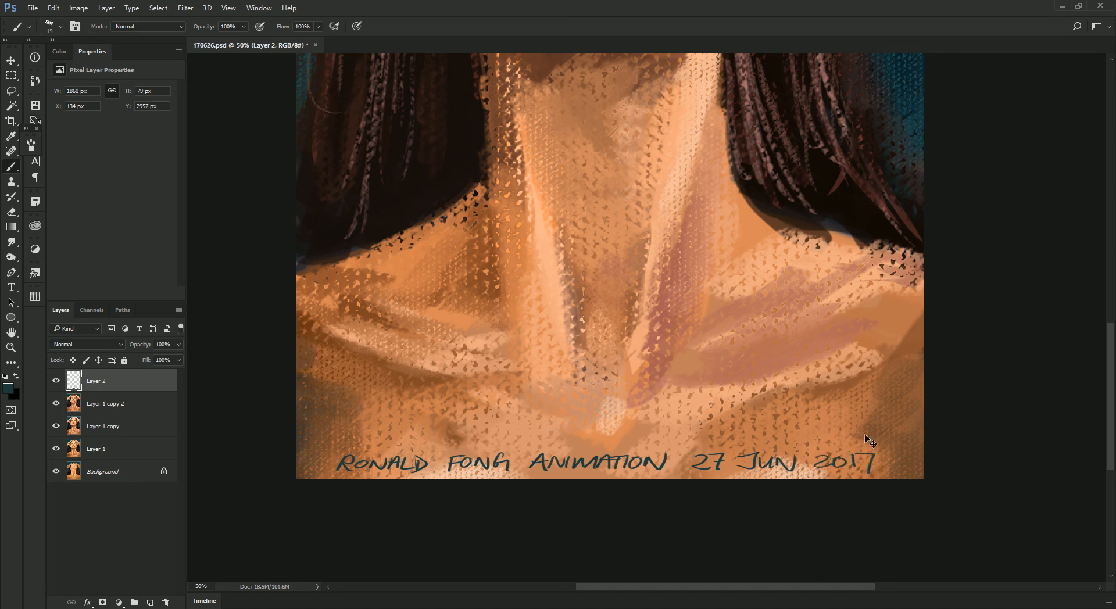
Underline the whole signature with one long straight stroke extending past the left edge of the canvas
key(v)
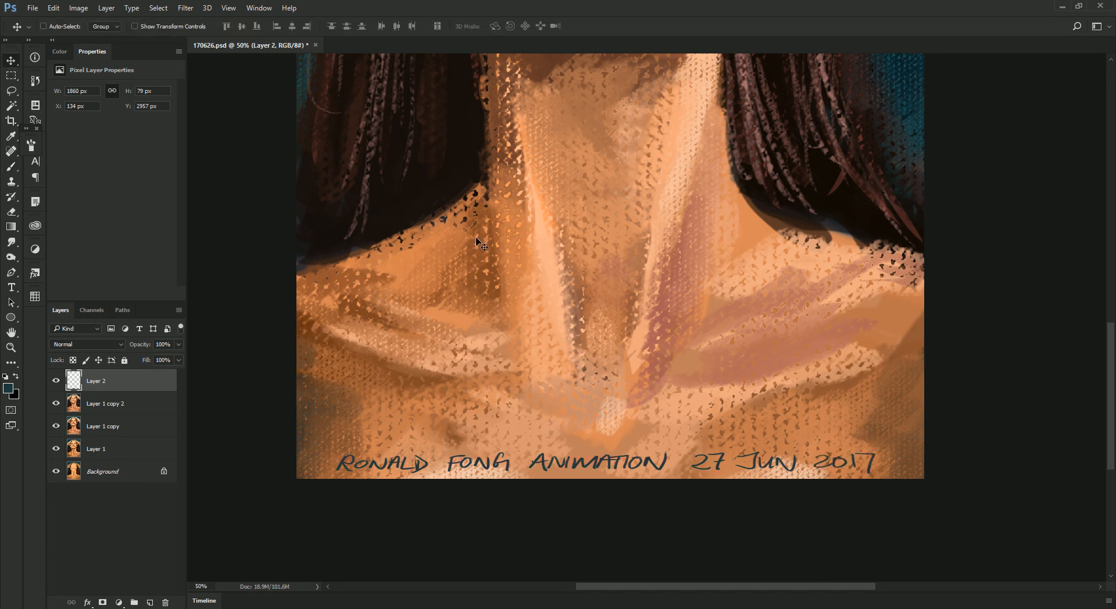
key(b)
drag(887, 474, 146, 473)
Scale the underlined signature down proportionally toward the lower-right corner of the painting
key(ctrl+t)
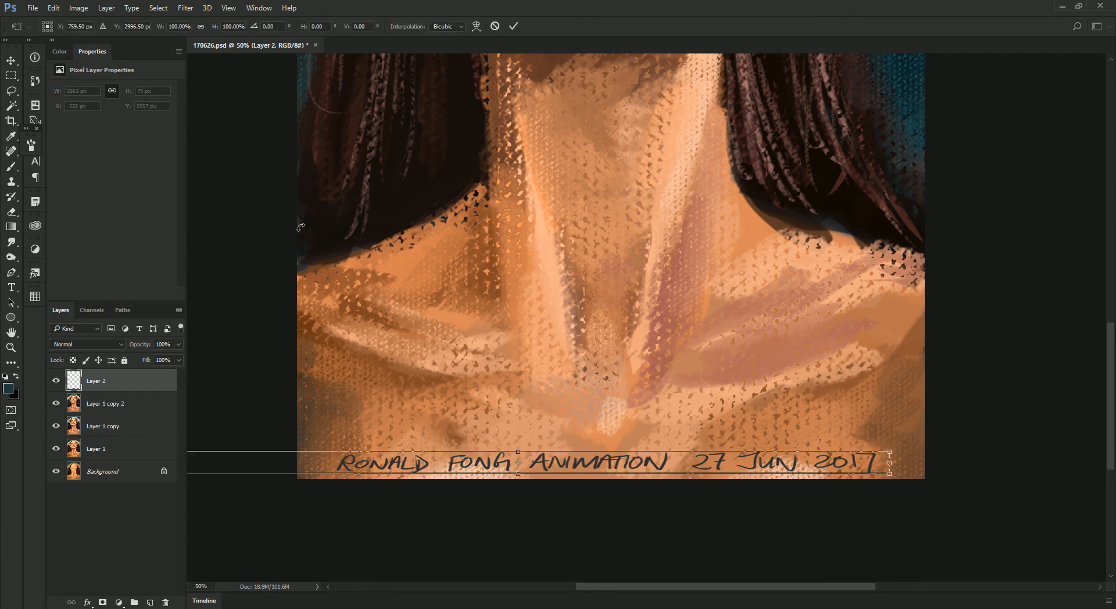
key(ctrl+minus)
mouse_move(318, 419)
mouse_down()
mouse_move(527, 420)
mouse_move(276, 421)
mouse_move(566, 423)
mouse_move(485, 419)
mouse_up()
key(Return)
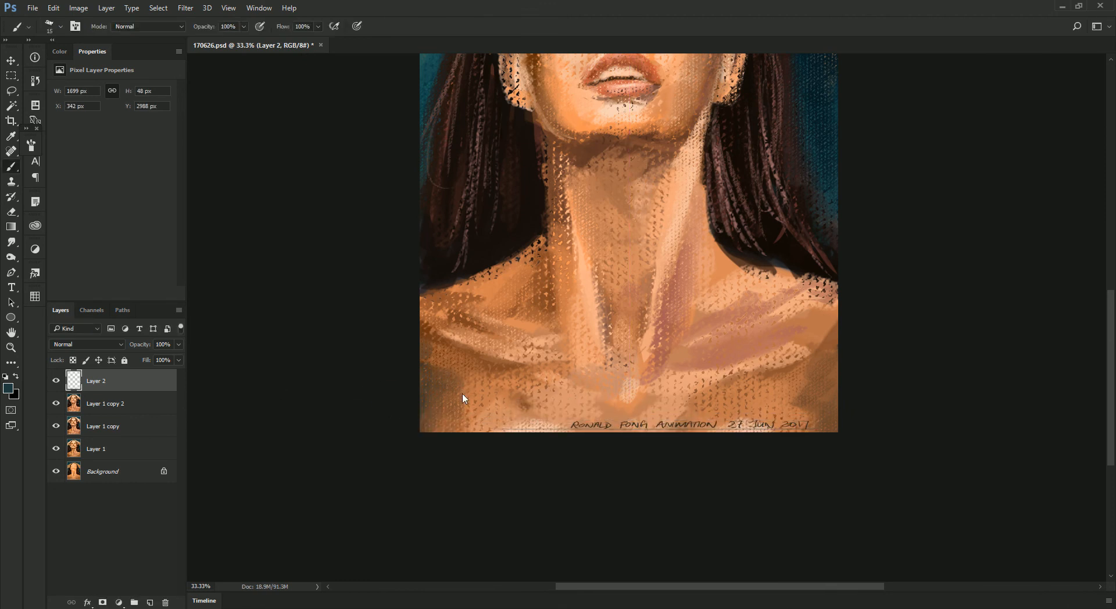
Move the signature to the painting's upper-right corner, placing it at X 449 px and Y 26 px
key(v)
mouse_move(641, 343)
mouse_down()
mouse_move(652, 304)
mouse_move(656, 348)
mouse_move(660, 339)
mouse_up()
key(ctrl+minus)
key(ctrl+minus)
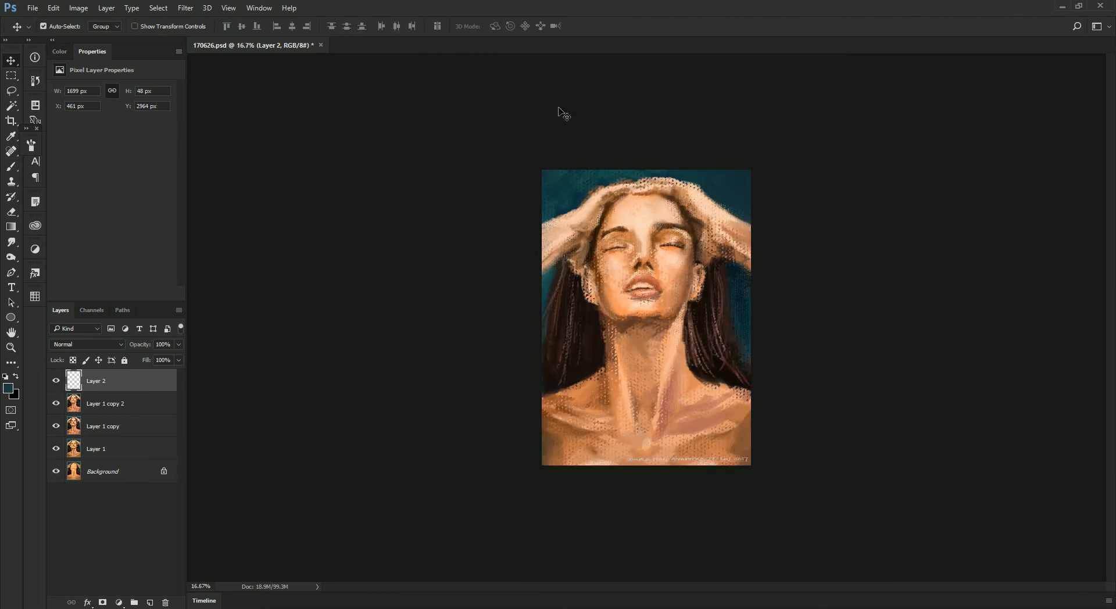
mouse_move(706, 450)
mouse_down()
mouse_move(662, 141)
mouse_move(691, 155)
mouse_up()
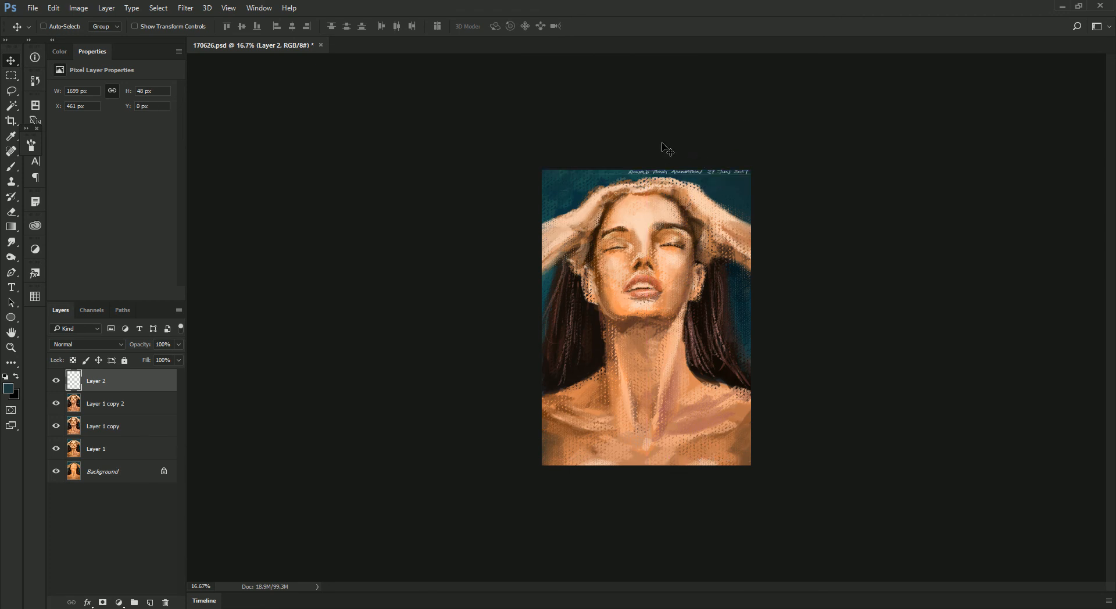
key(Down)
key(Left)
key(Left)
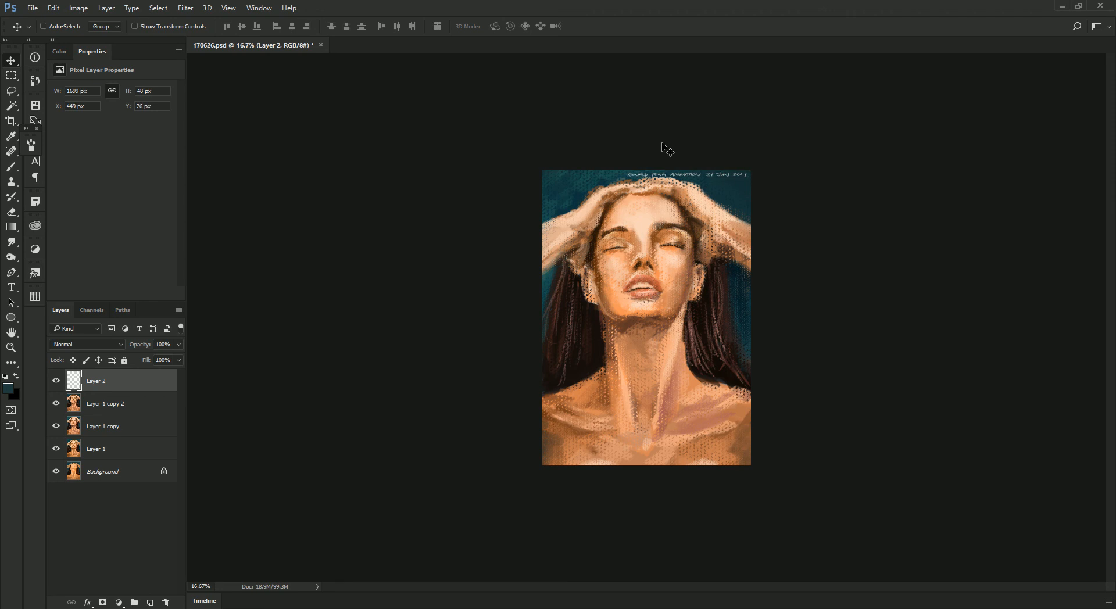
Scale the signature down to 1347 px wide, keeping it against the right edge
key(ctrl+plus)
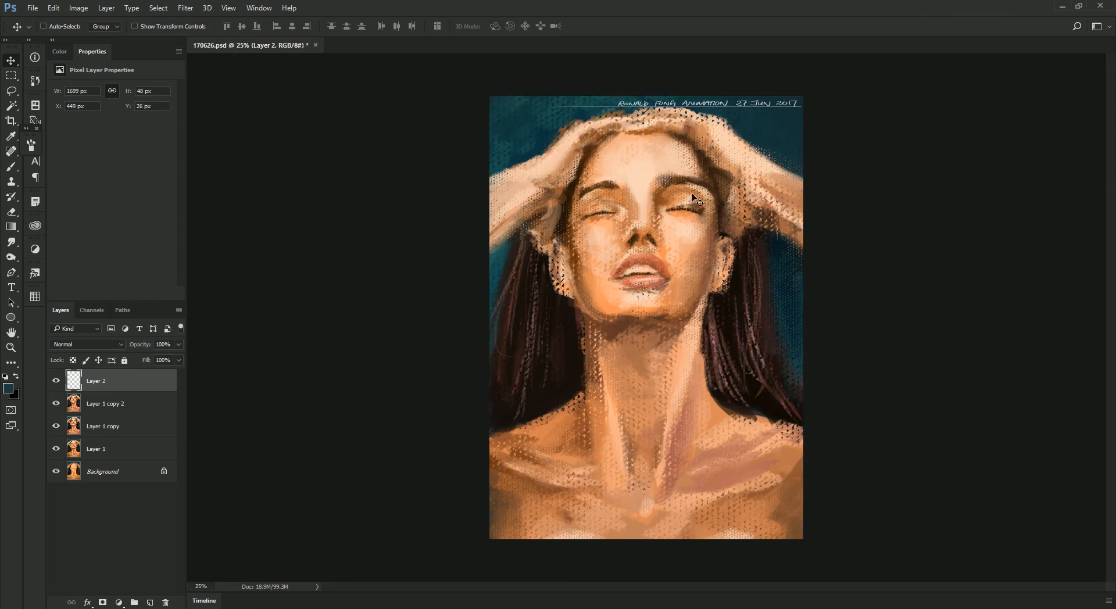
key(ctrl+t)
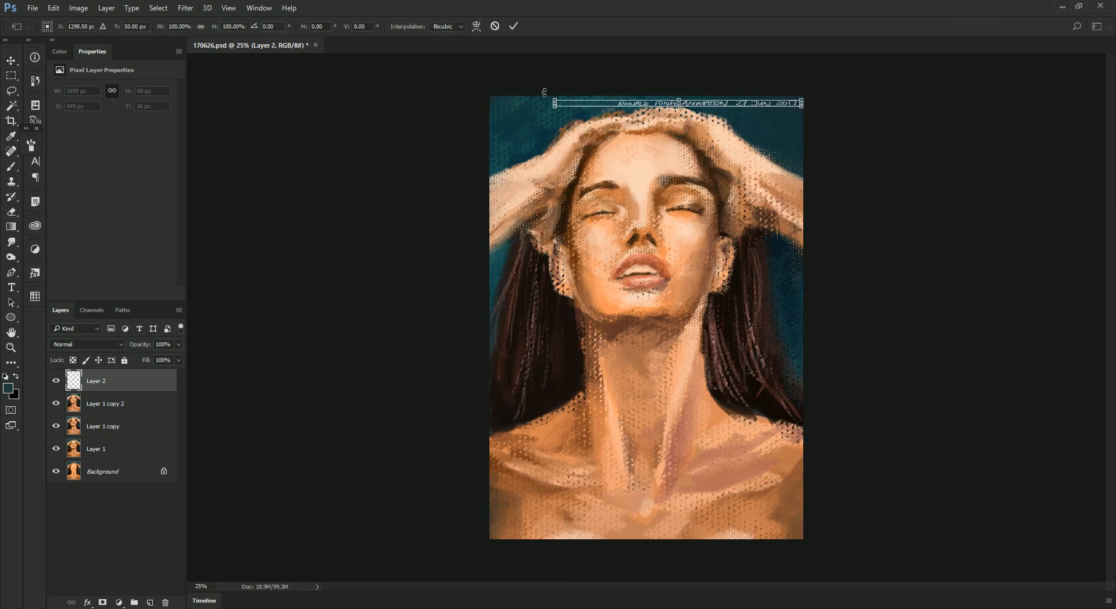
drag(549, 111, 605, 105)
key(Return)
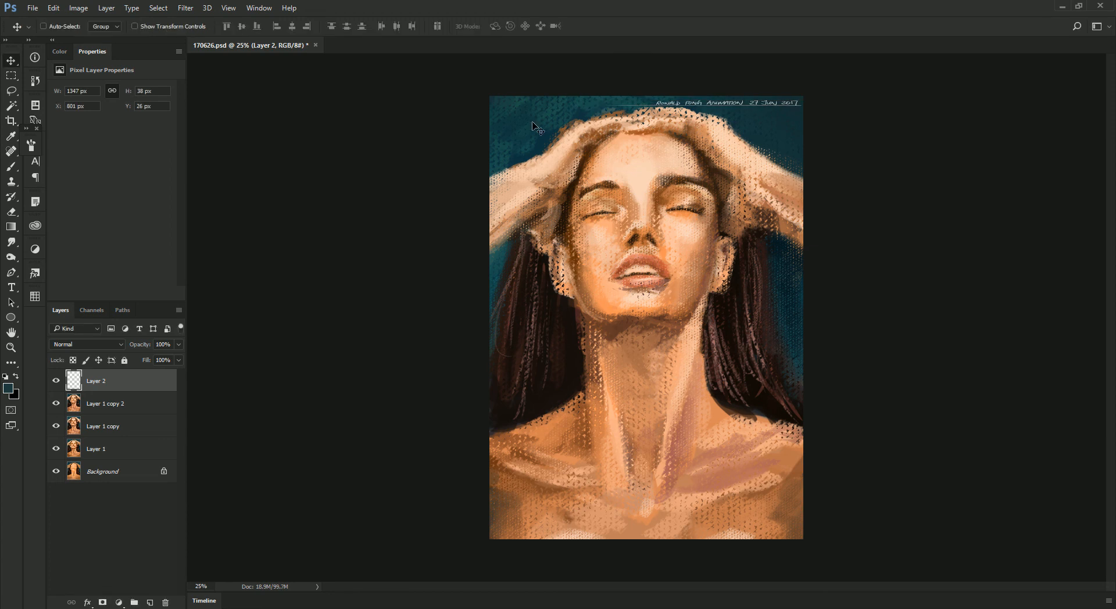
Nudge the signature to X 805 px and Y 10 px, and set its layer opacity to 60%
key(Up)
key(Up)
key(Up)
key(Up)
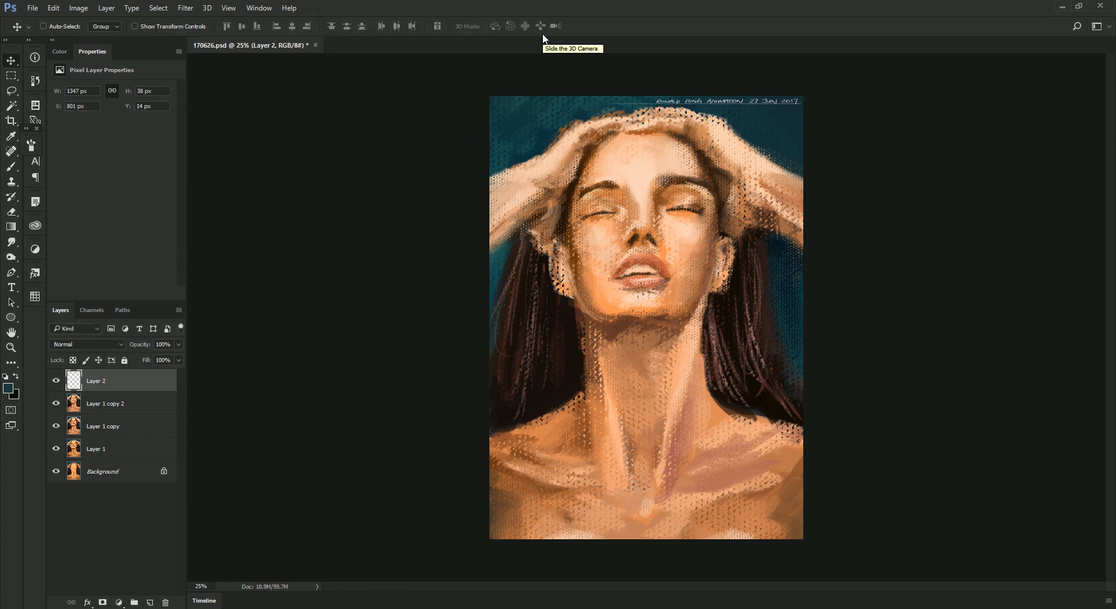
key(Right)
key(6)
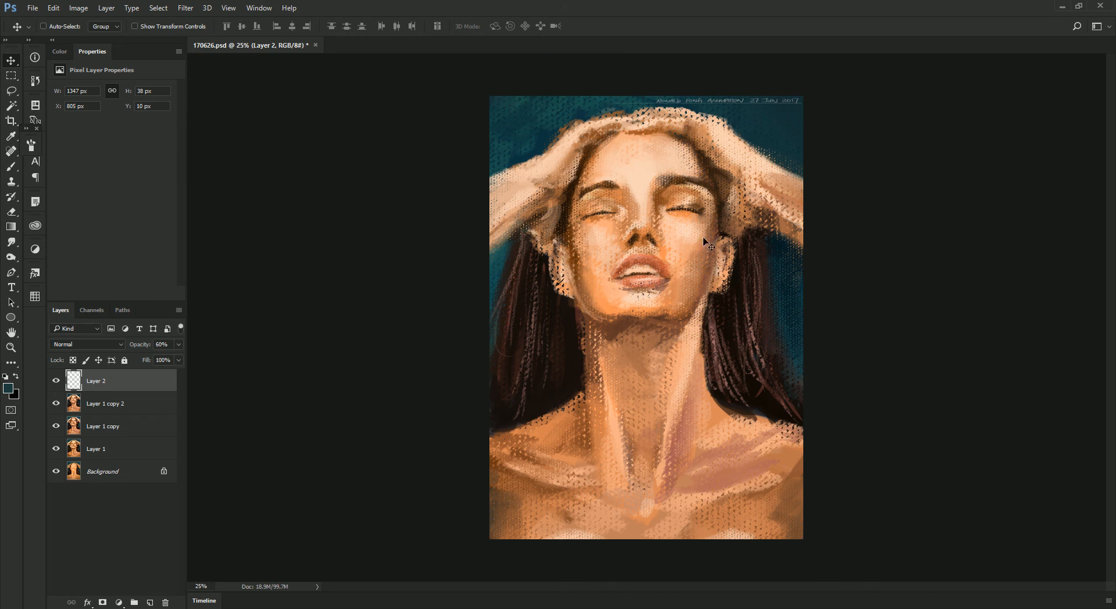
Try sampled-color strokes with an enlarged brush at 30% and 60% opacity along the neck and adjoining hair, and undo them
key(b)
alt+click(731, 319)
key(bracketright)
key(bracketright)
key(bracketright)
key(bracketright)
key(bracketright)
alt+click(720, 297)
key(3)
mouse_move(705, 329)
mouse_down()
mouse_move(705, 315)
mouse_move(707, 390)
mouse_up()
alt+click(734, 317)
key(bracketright)
key(bracketright)
key(6)
mouse_move(708, 310)
mouse_down()
mouse_move(703, 380)
mouse_move(725, 419)
mouse_up()
key(ctrl+alt+z)
key(ctrl+alt+z)
key(ctrl+alt+z)
key(ctrl+alt+z)
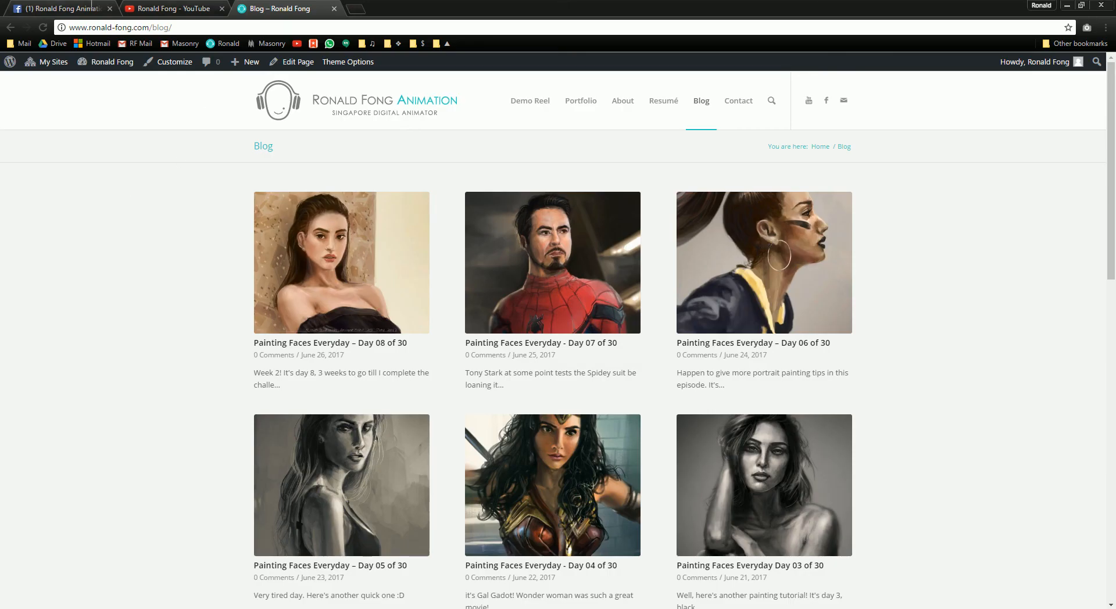
Switch to the browser's Facebook page and look through the Day 7 painting posts and process video
click(69, 8)
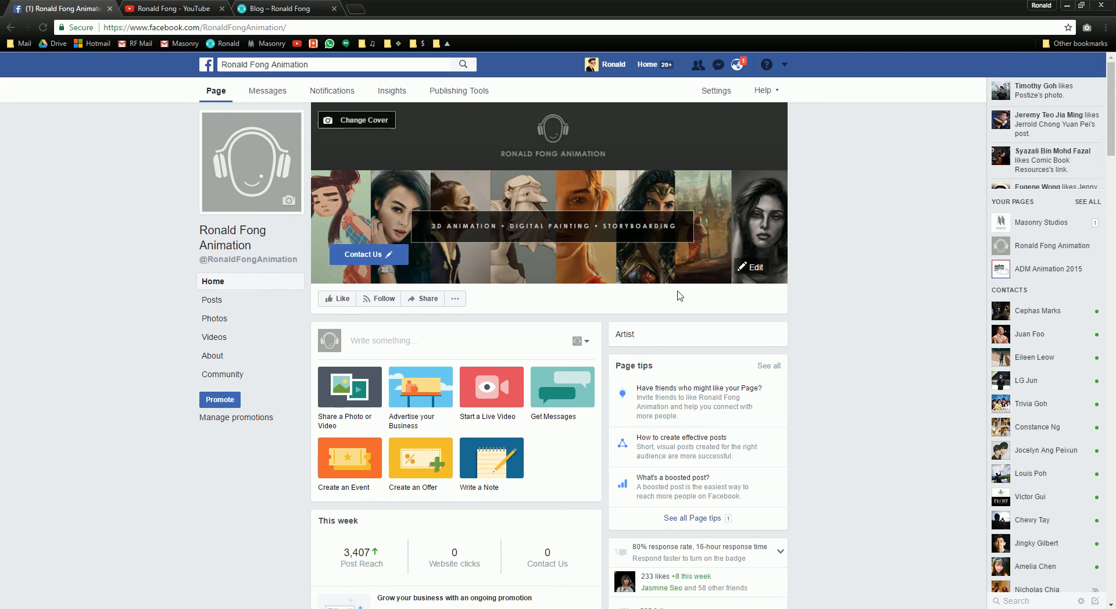
scroll(329, 323, down, 15)
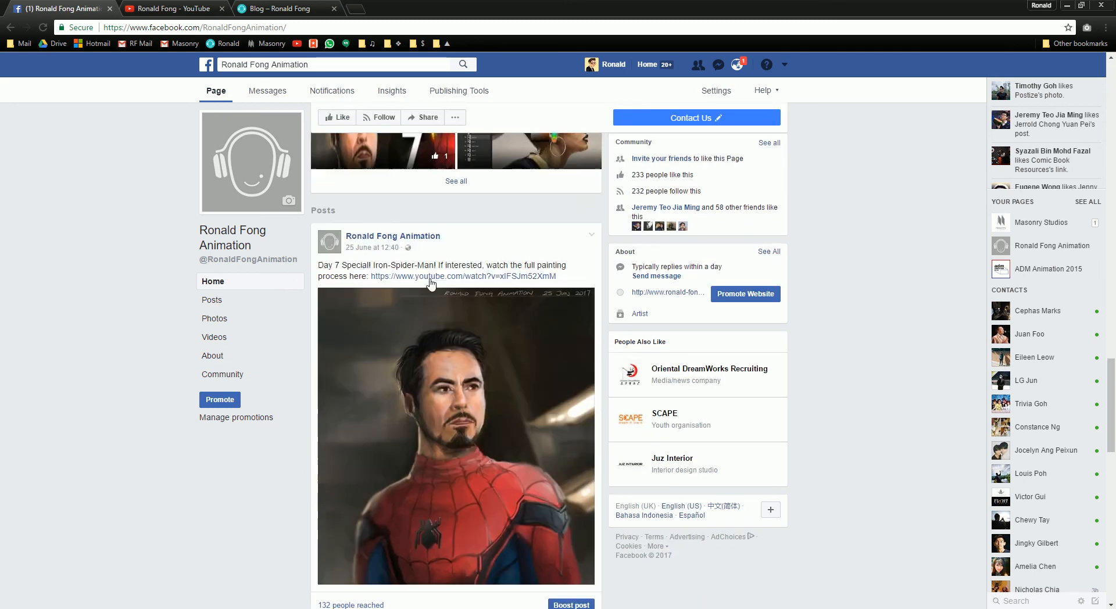
scroll(401, 302, down, 9)
scroll(410, 233, up, 9)
scroll(423, 337, down, 8)
scroll(421, 271, up, 8)
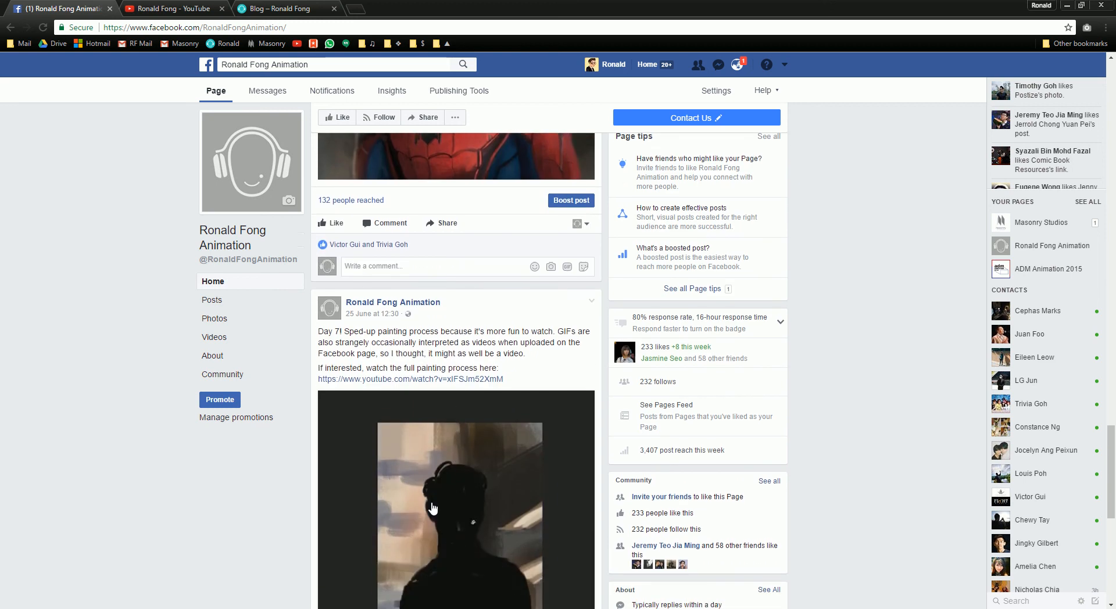
scroll(431, 523, down, 2)
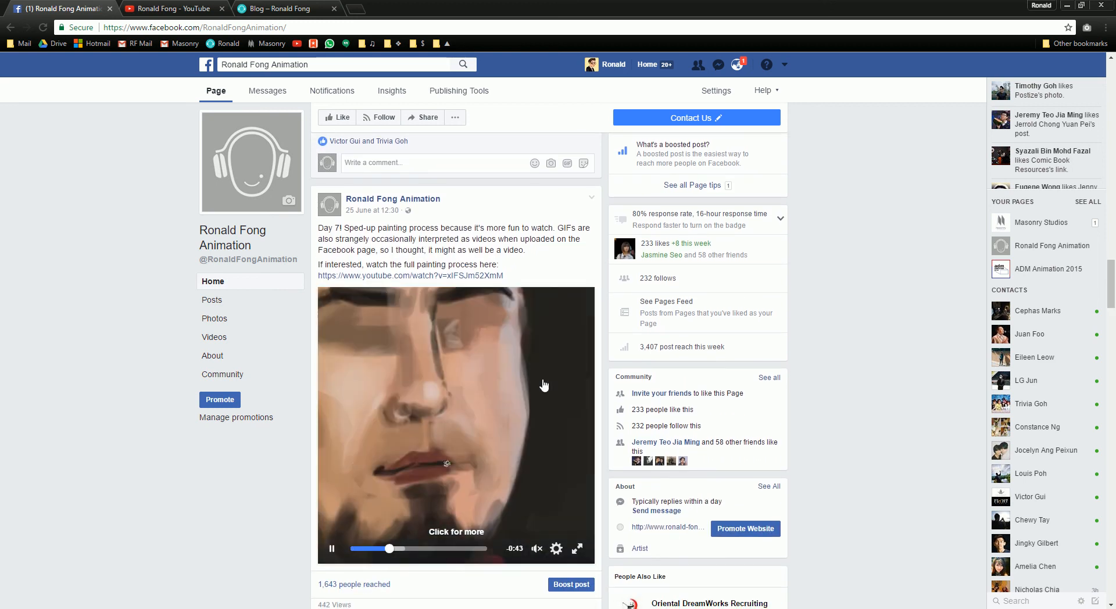
View the artist's YouTube channel, and look through the Painting Faces Everyday posts on the website's blog
click(138, 7)
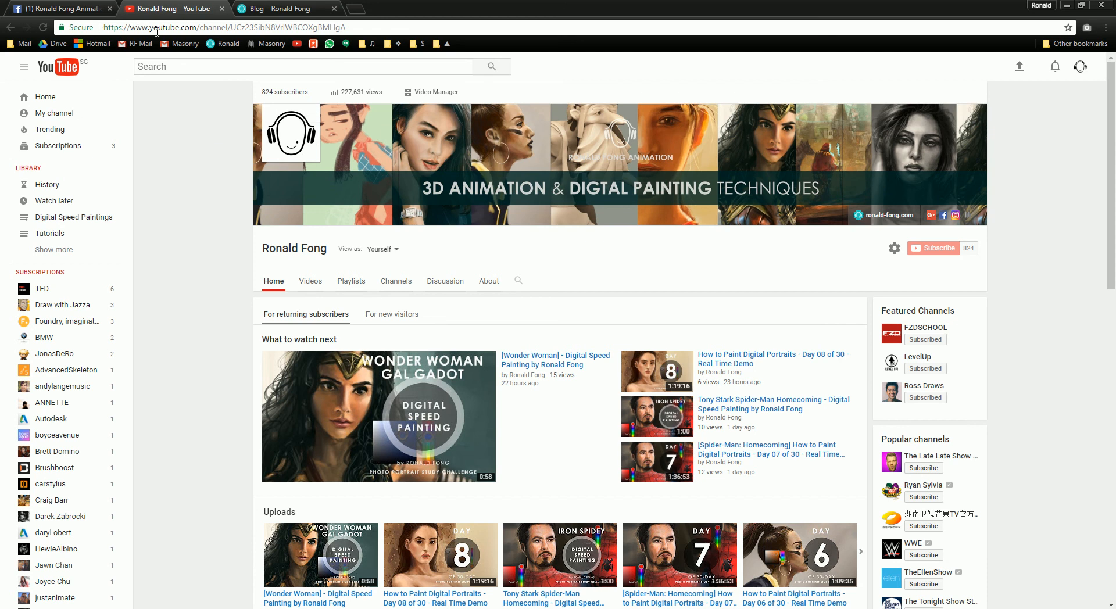
click(280, 11)
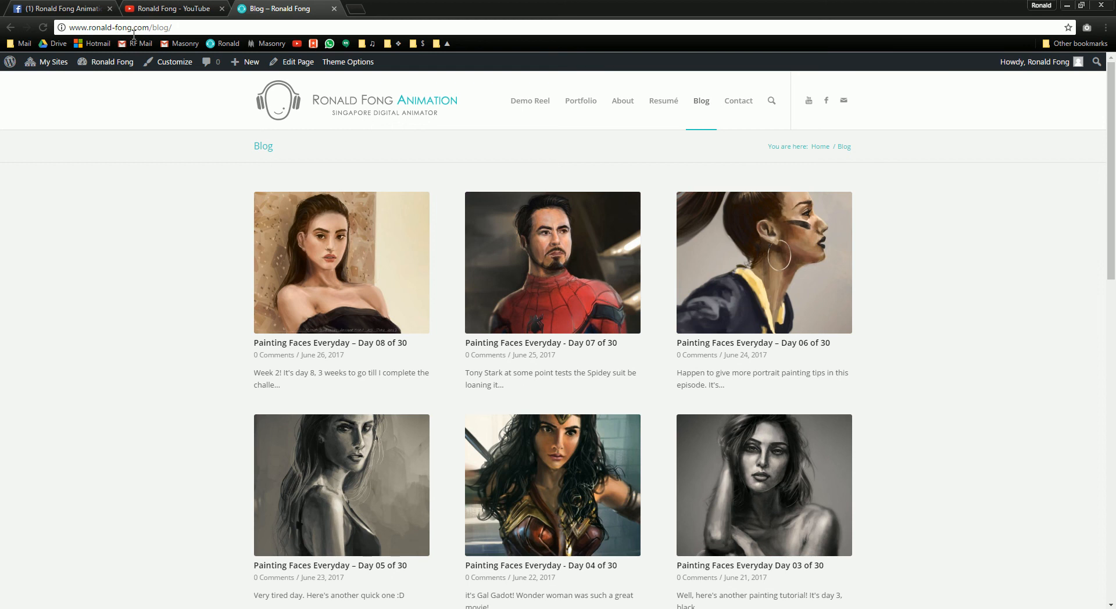
mouse_move(1111, 253)
mouse_down()
mouse_move(1111, 515)
mouse_move(1024, 52)
mouse_up()
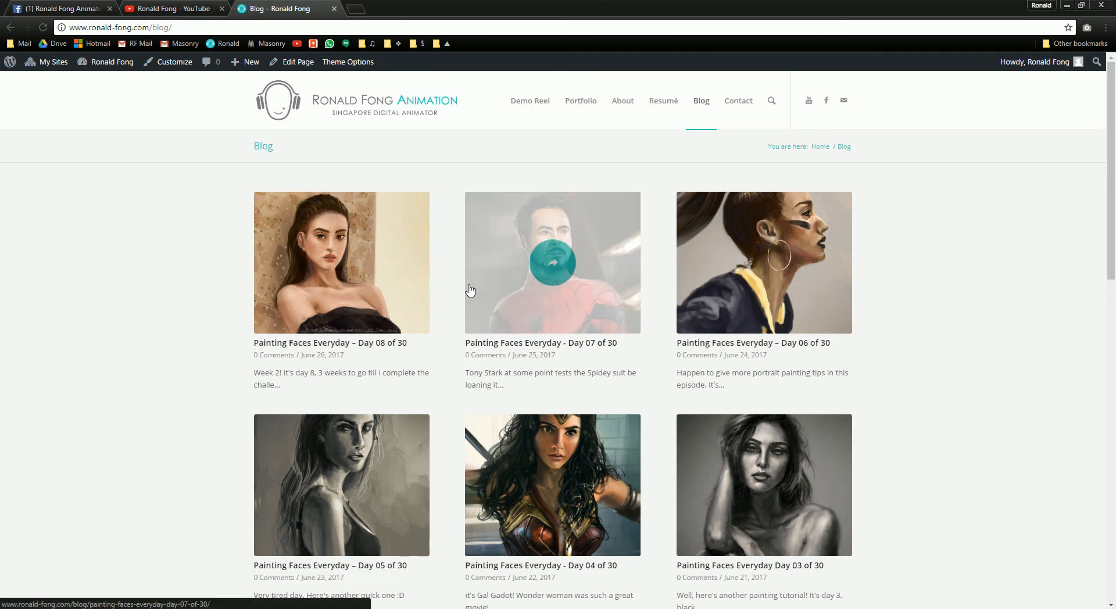
drag(1111, 184, 1112, 153)
drag(1110, 225, 1108, 185)
scroll(692, 117, down, 3)
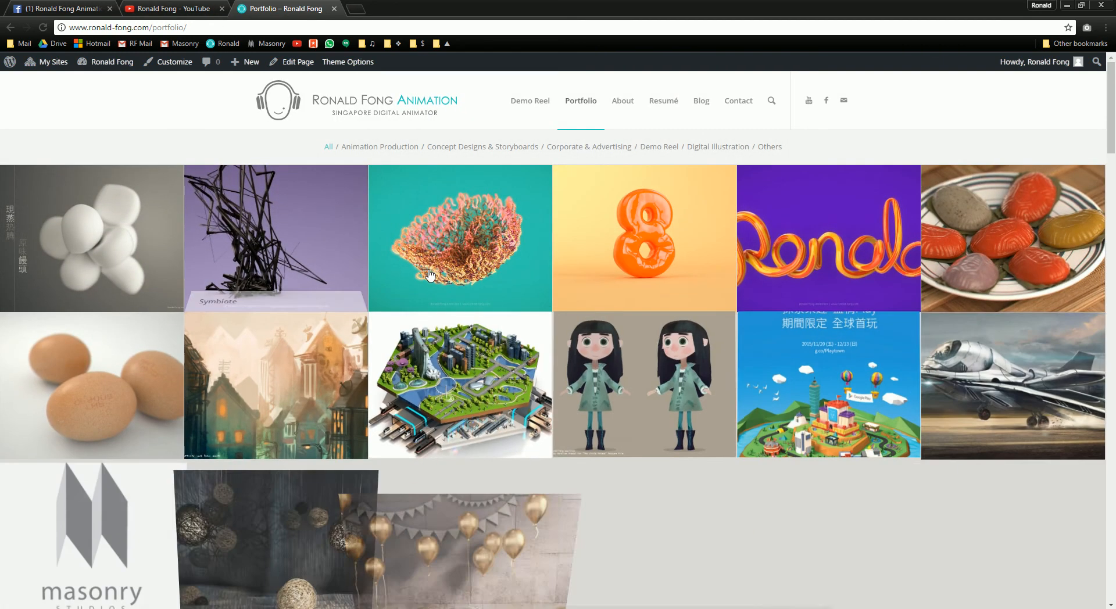
Look through the artwork gallery on the website's portfolio page and return to its beginning
drag(1111, 119, 1114, 304)
click(1110, 223)
drag(1111, 228, 1089, 126)
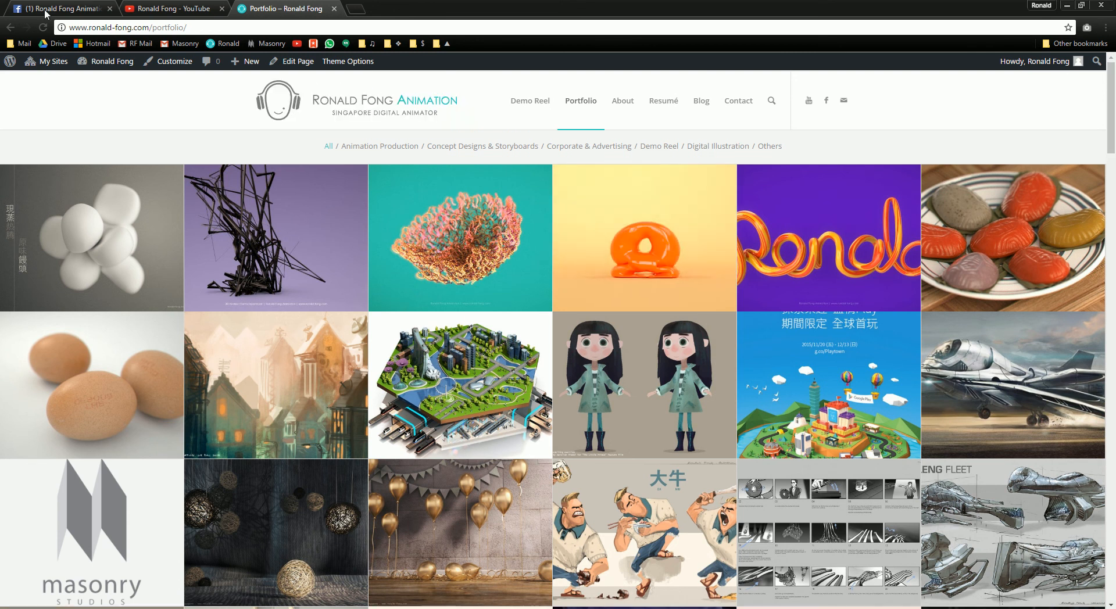
Revisit the Facebook, YouTube and portfolio pages in turn, ending on the Facebook page
click(60, 9)
click(187, 6)
click(246, 7)
click(162, 7)
click(85, 9)
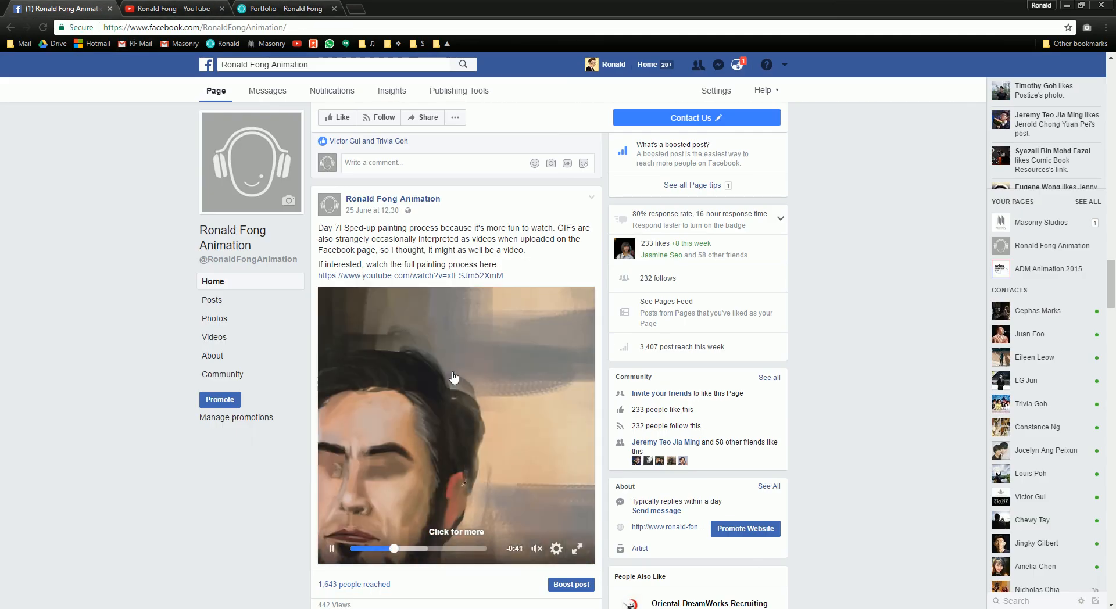